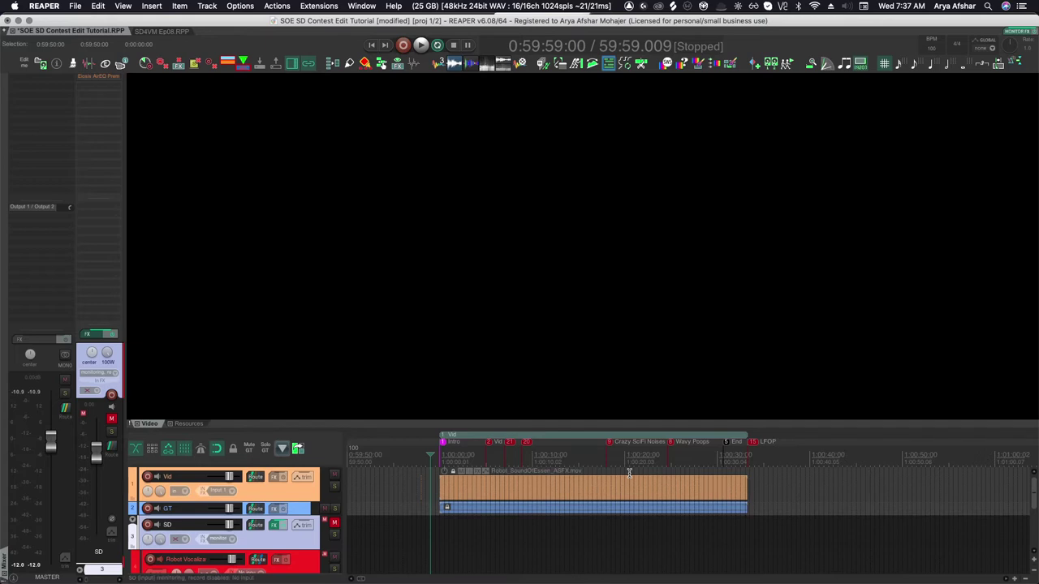
Play the robot video through once, stop playback, and look over the project's markers and tracks
key(space)
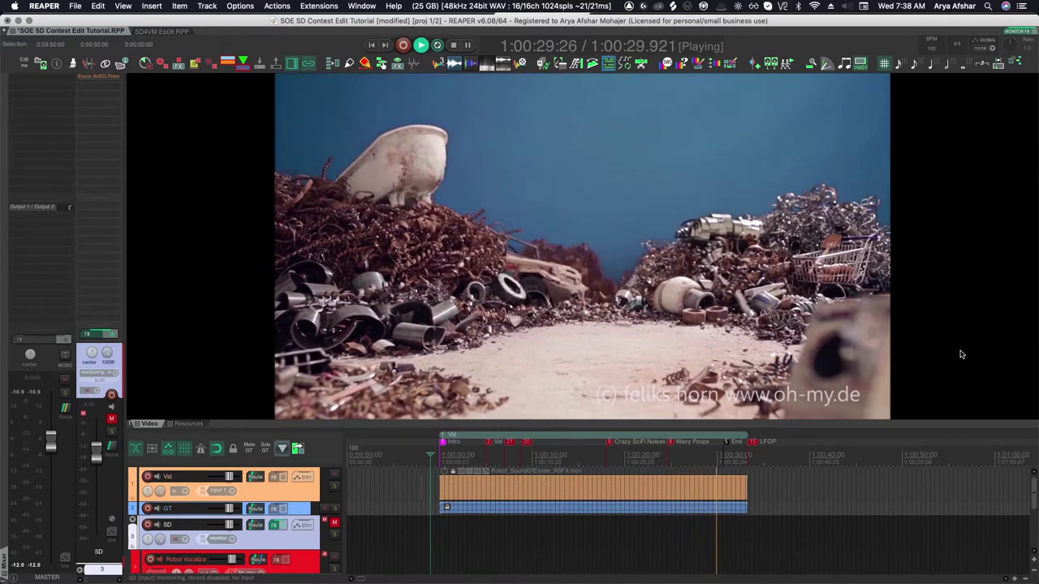
key(space)
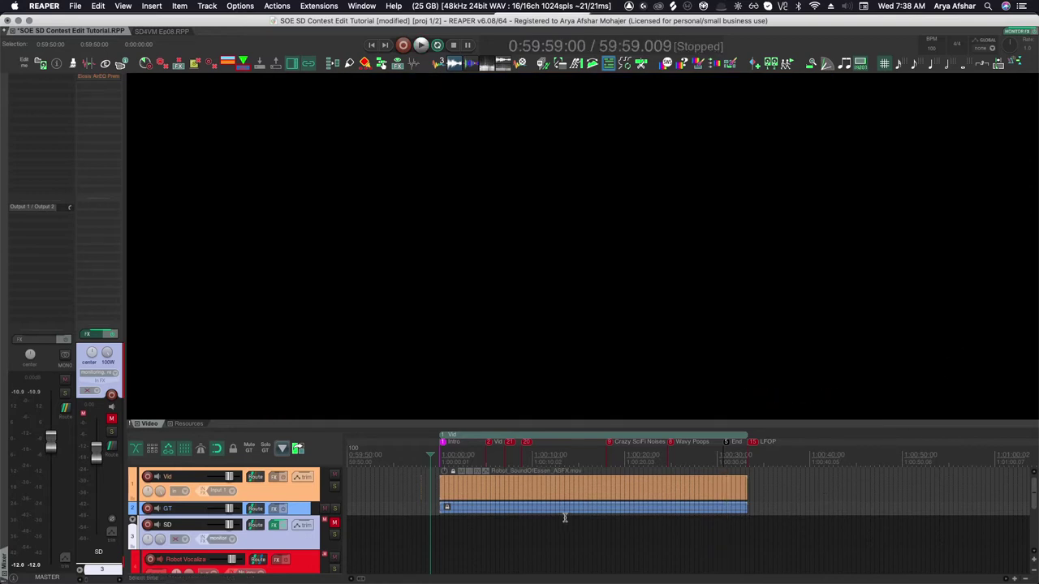
scroll(520, 517, down, 4)
scroll(521, 519, up, 4)
scroll(522, 517, down, 5)
scroll(521, 509, down, 3)
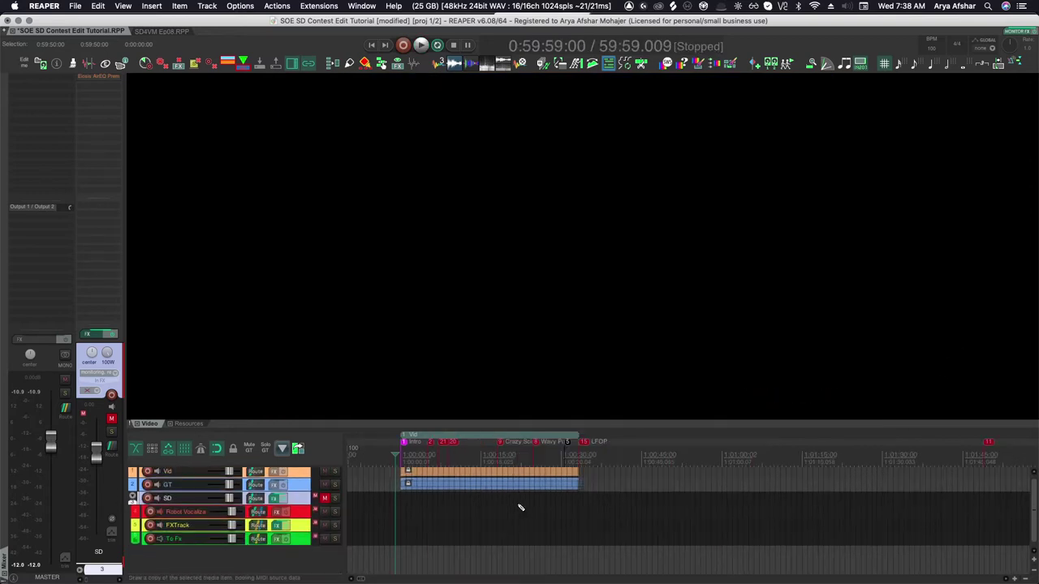
scroll(520, 508, down, 3)
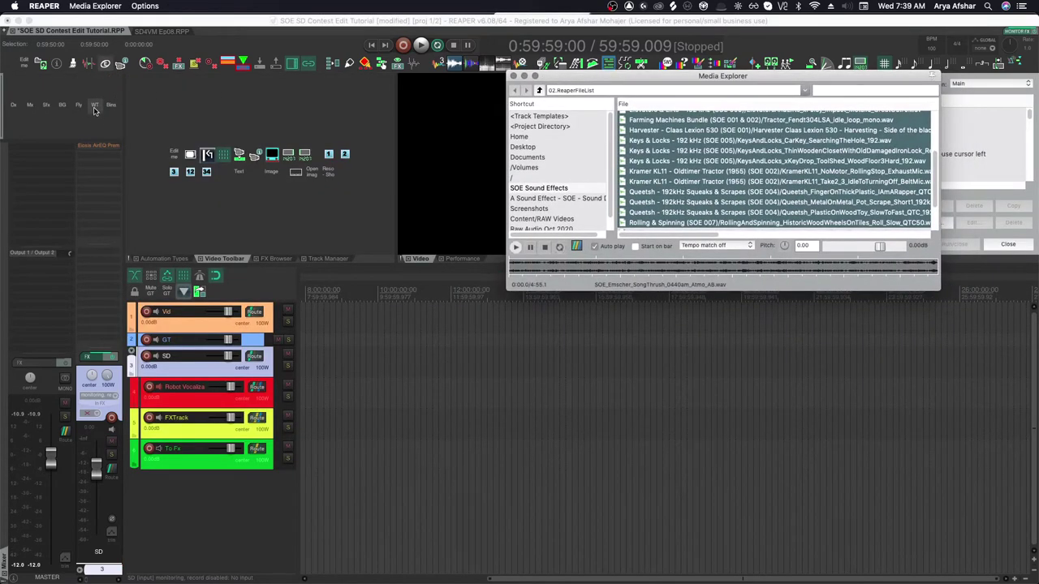
Add the WT folder track with its WT Long Files and WT One Shots child tracks below To Fx
click(94, 110)
scroll(487, 366, down, 2)
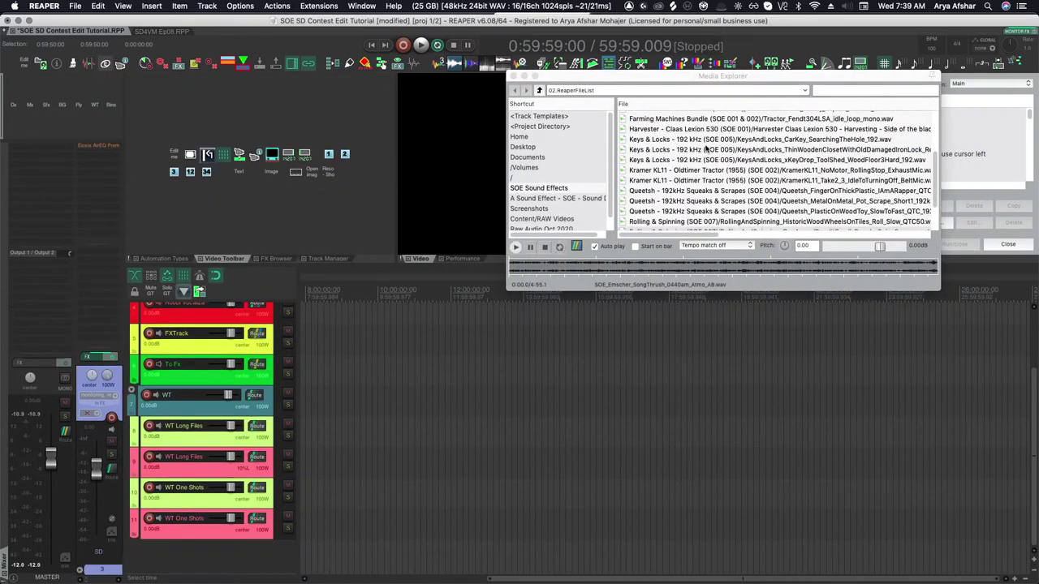
Insert all files from the 02.ReaperFileList folder sequentially as a single track on track 9, WT Long Files
scroll(703, 134, up, 3)
click(690, 120)
scroll(694, 162, down, 4)
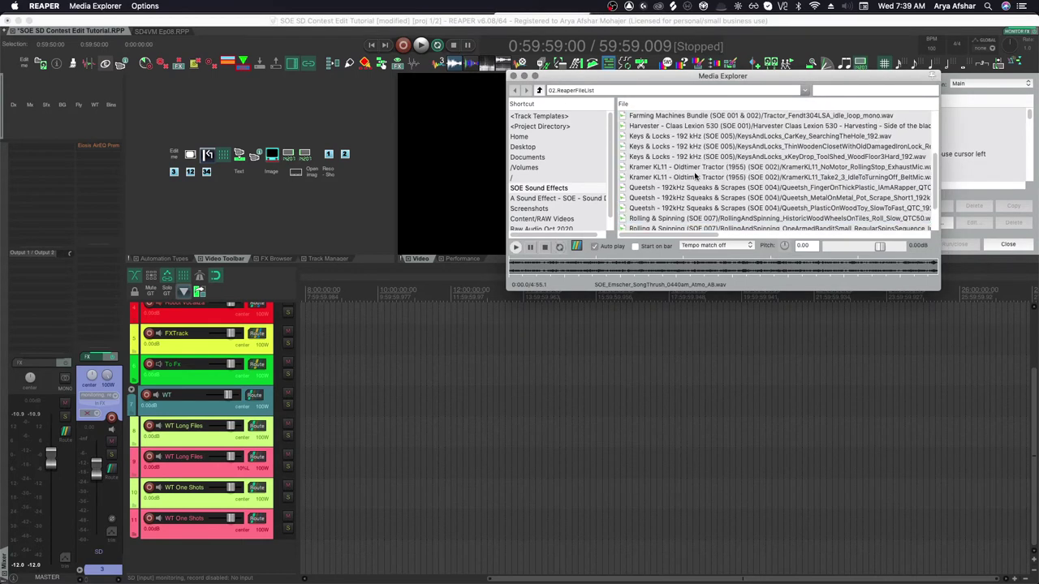
click(691, 225)
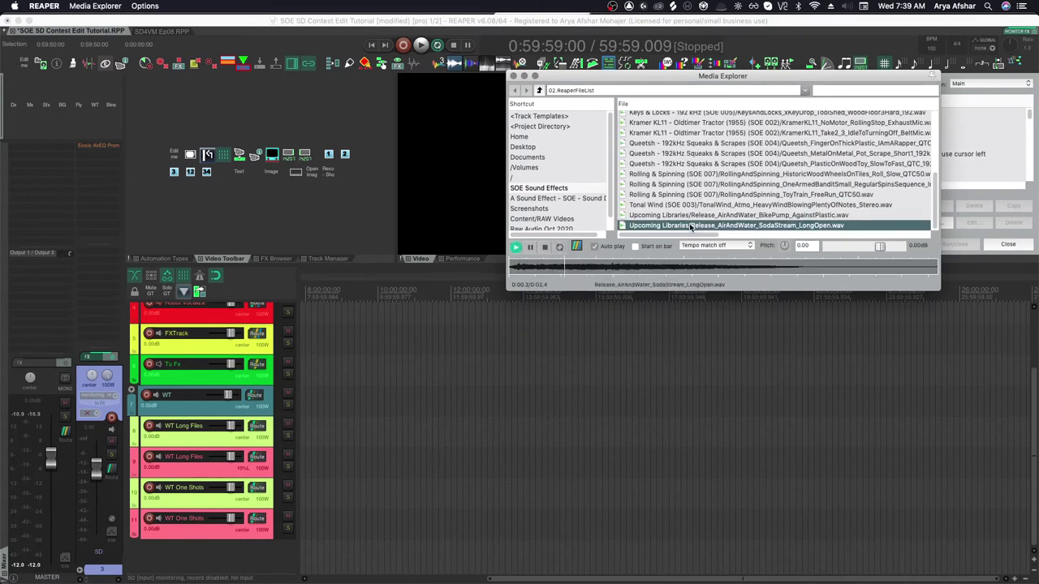
key(super+a)
drag(686, 227, 584, 464)
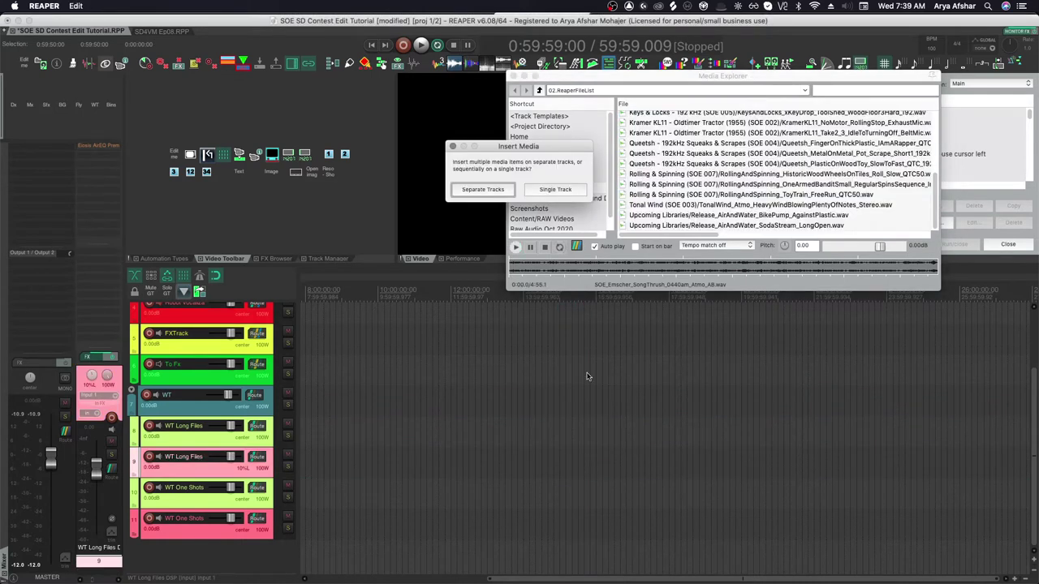
click(555, 189)
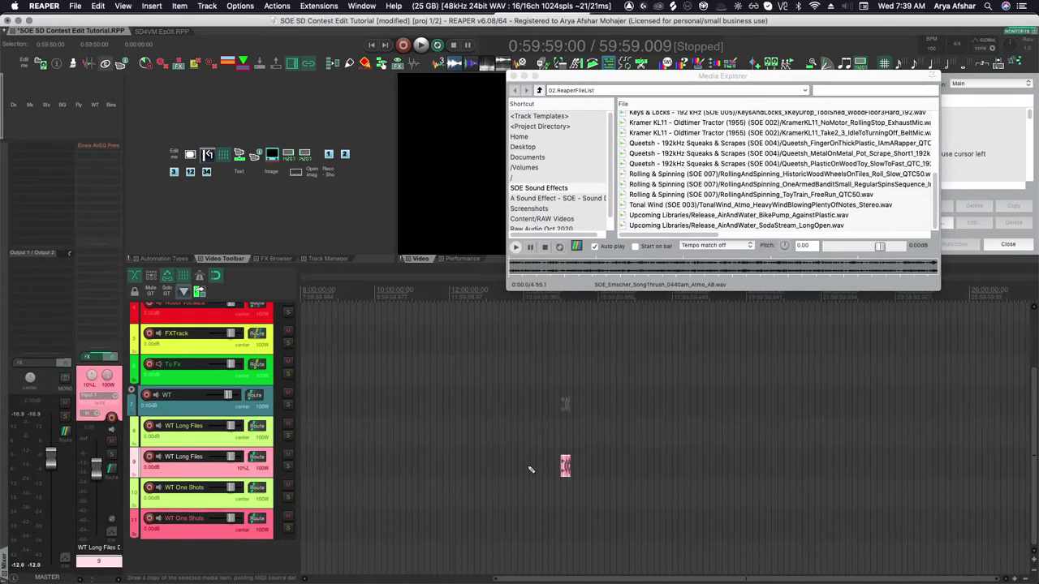
scroll(660, 466, right, 3)
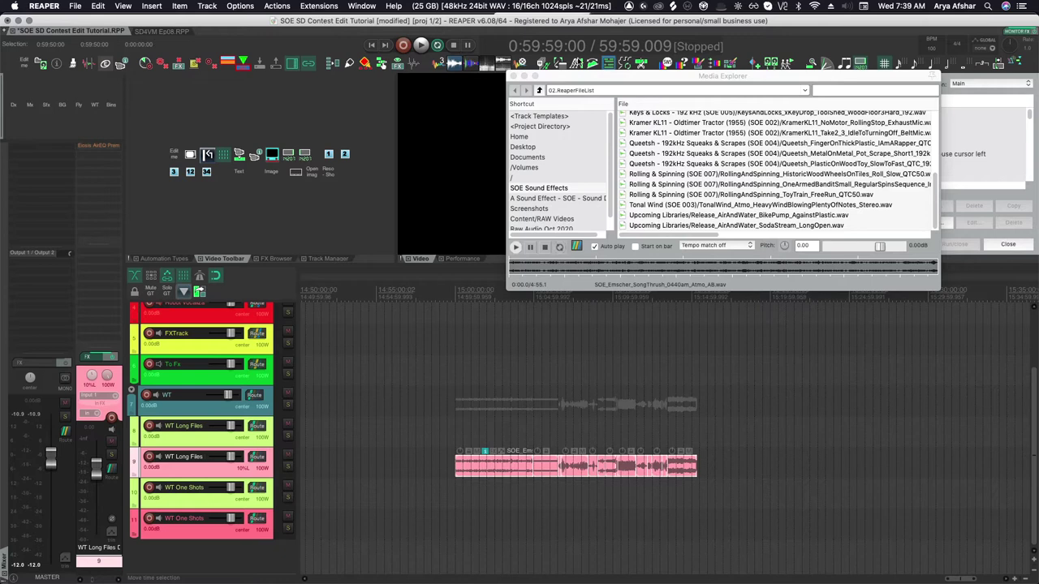
Close the Media Explorer, then give the inserted items different colours and set the time selection around all of them
click(514, 75)
click(730, 64)
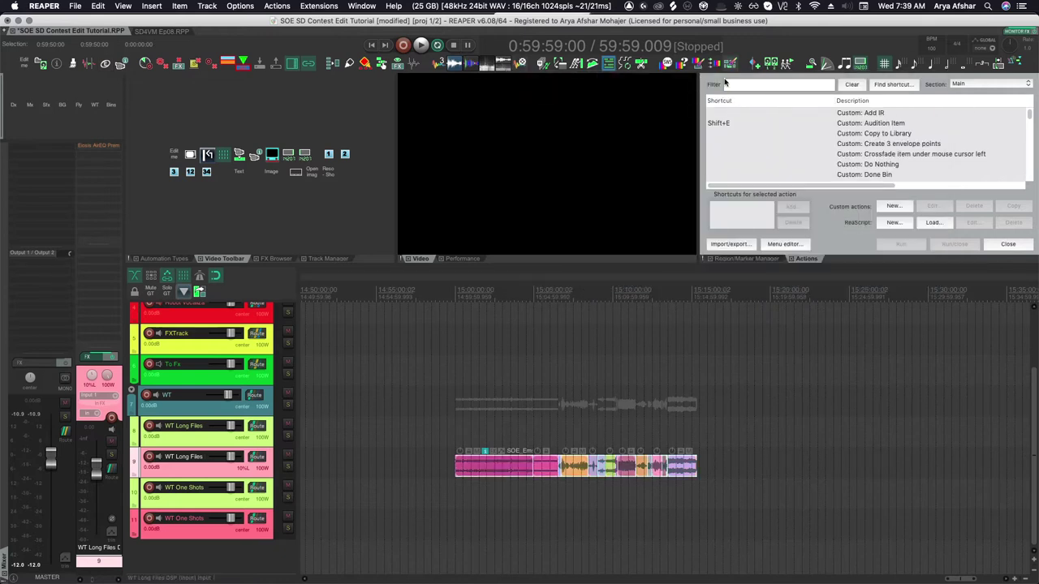
scroll(475, 403, up, 2)
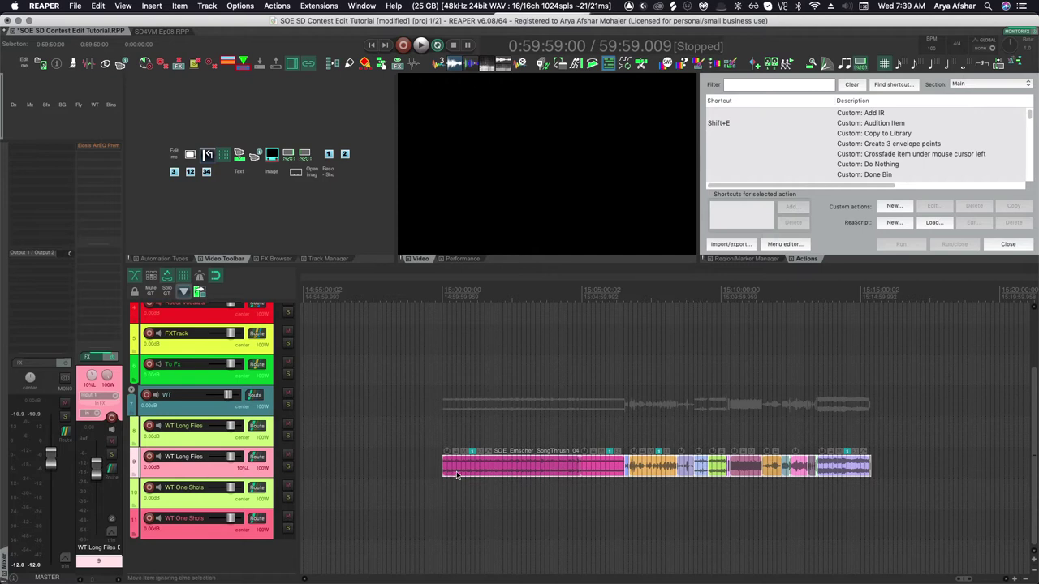
key(ctrl+t)
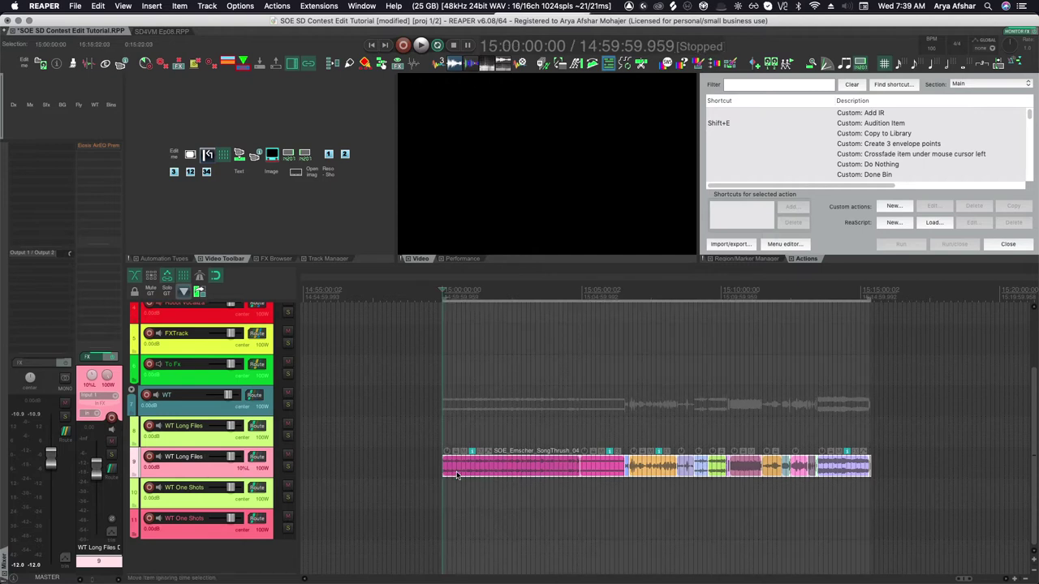
Play the inserted items from 15:00:00:00 and examine the SOE_Emscher_SongThrush waveform for usable bird calls
key(space)
scroll(460, 467, up, 3)
scroll(459, 468, up, 5)
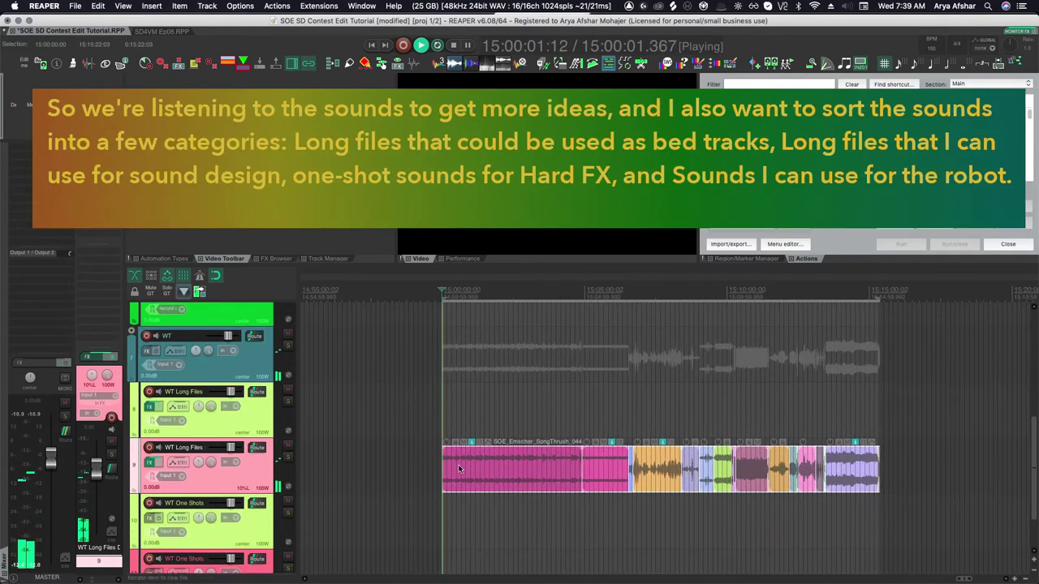
scroll(460, 468, left, 1)
scroll(460, 468, right, 3)
scroll(460, 468, left, 2)
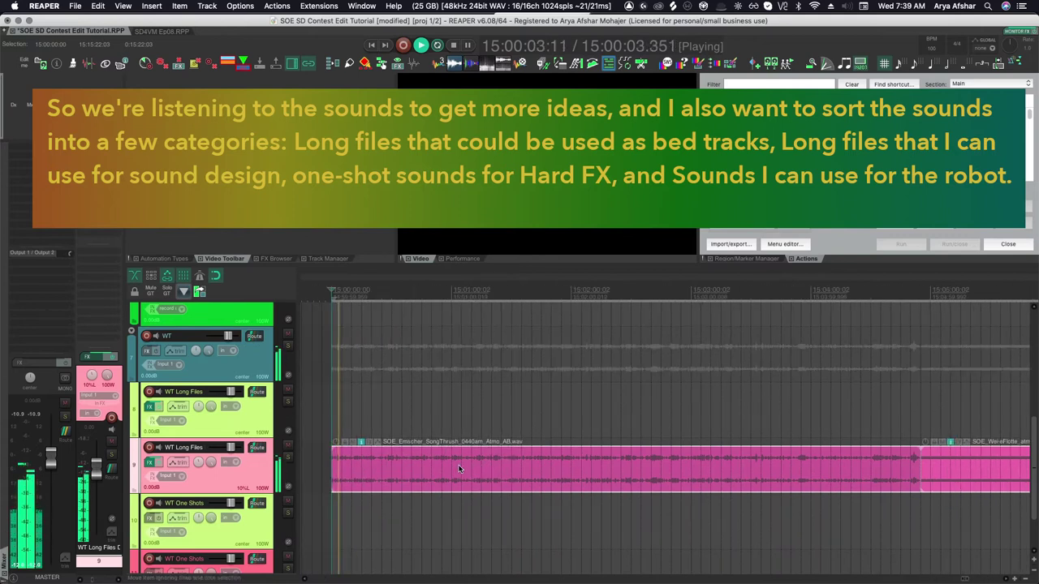
scroll(460, 468, left, 2)
scroll(422, 461, up, 4)
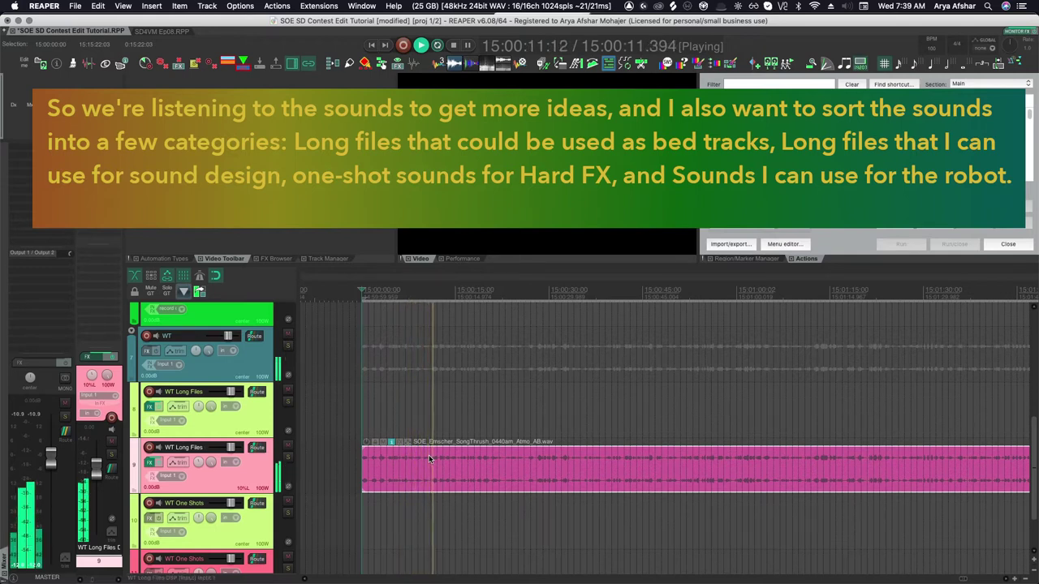
scroll(429, 459, right, 3)
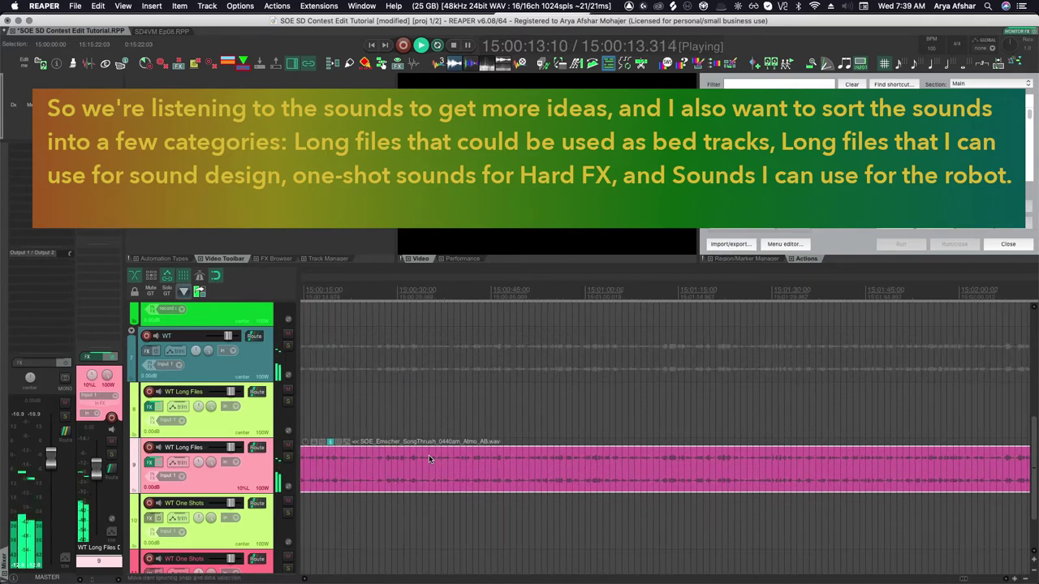
scroll(428, 460, left, 2)
scroll(397, 458, up, 2)
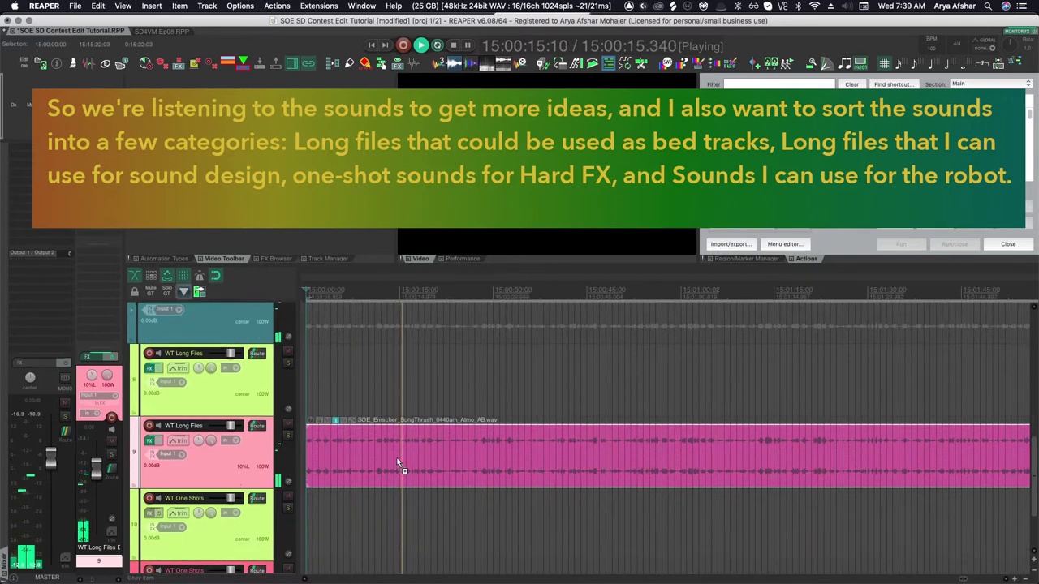
scroll(398, 458, up, 4)
scroll(399, 458, right, 1)
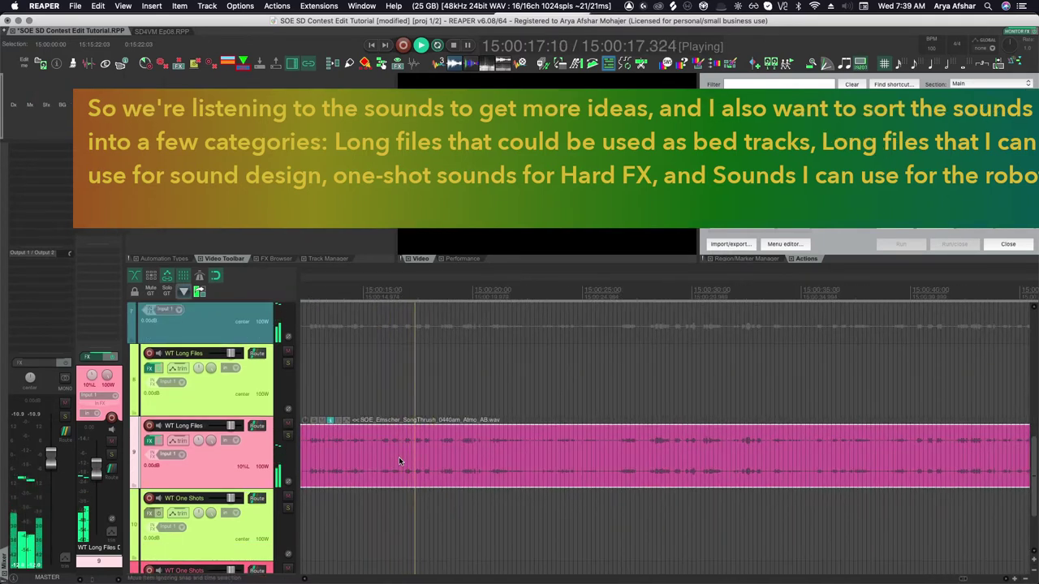
scroll(399, 460, down, 1)
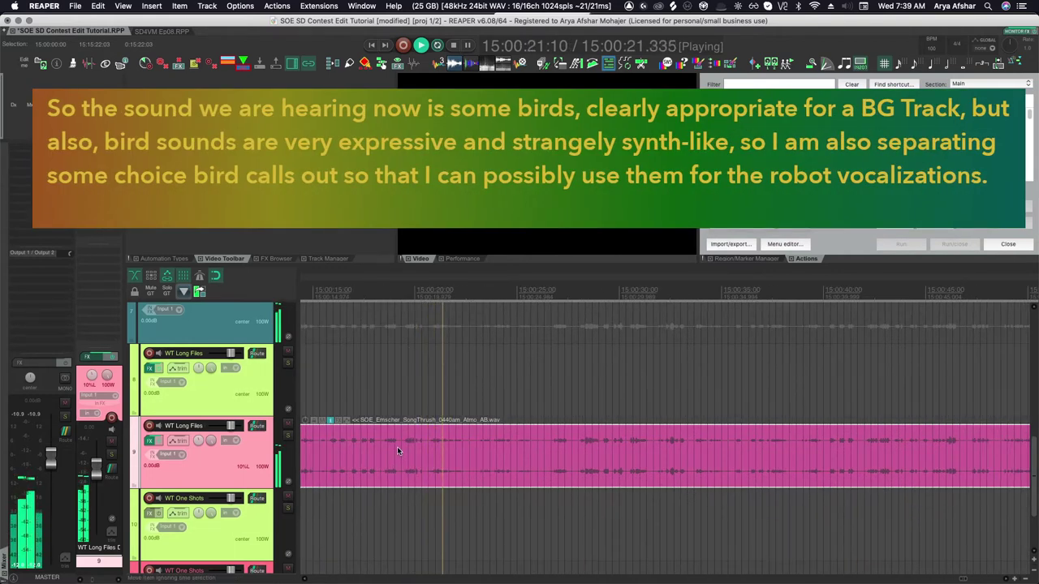
Split the song thrush recording at about 15:00:19 and 15:00:20, and move the part before the call to track 8
click(401, 448)
key(s)
click(425, 451)
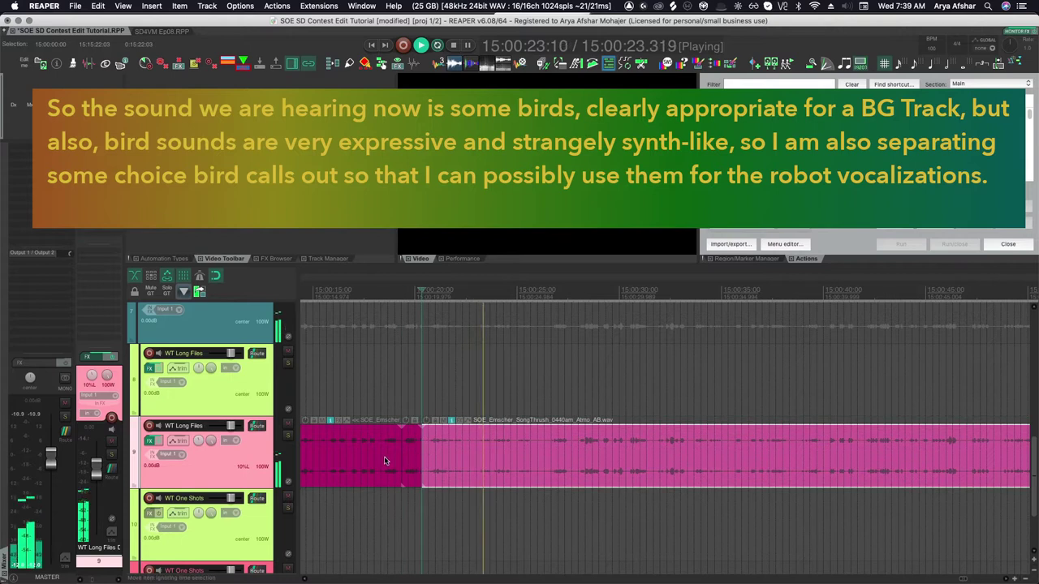
drag(365, 456, 367, 383)
Move the short bird call cut out near 15:00:20 down to track 10, WT One Shots
click(415, 453)
key(s)
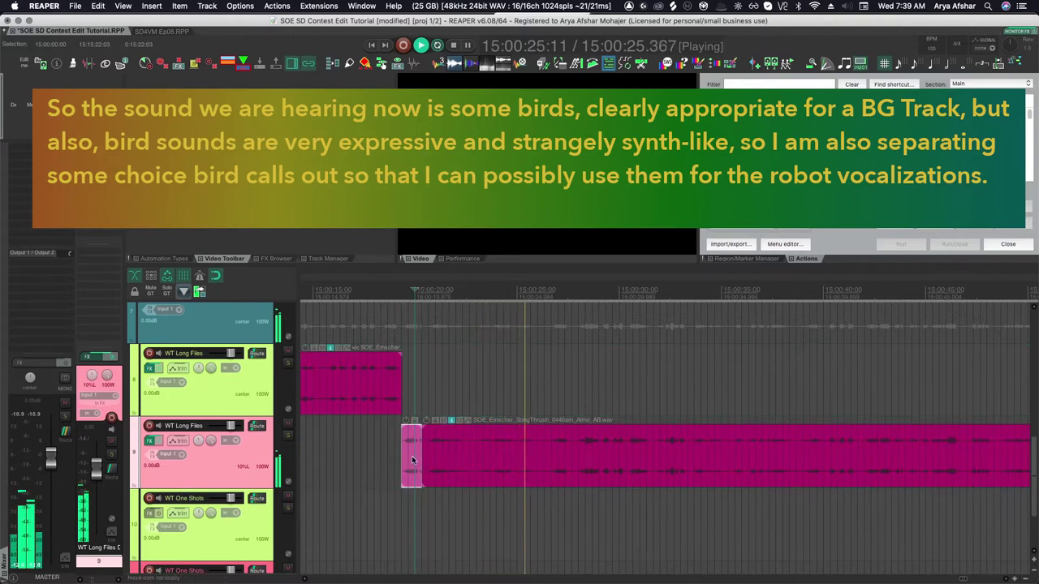
drag(412, 453, 429, 467)
scroll(429, 467, right, 1)
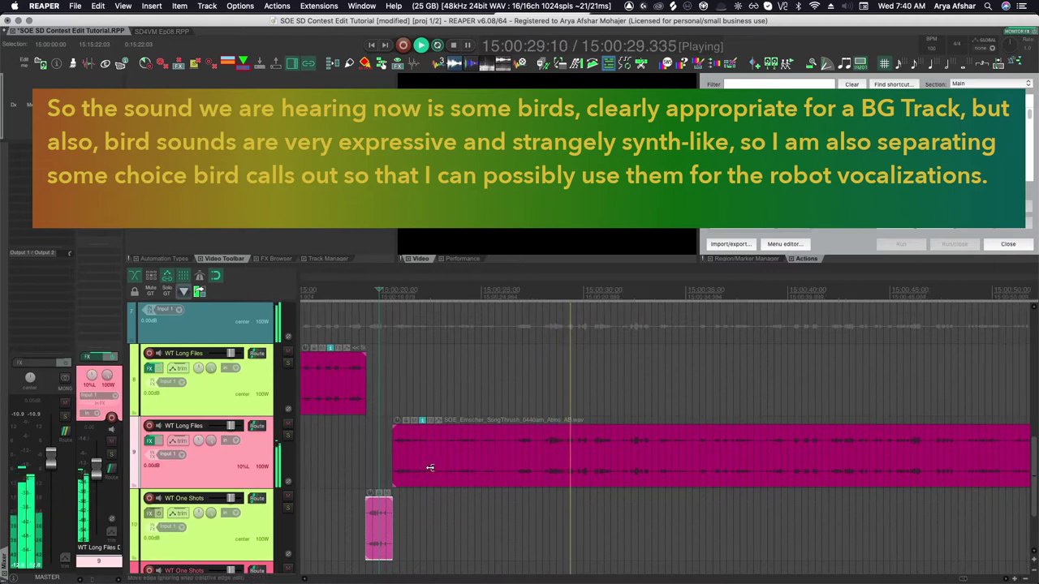
Cut out the bird call section from about 15:00:27 to 15:00:31 and move it to track 10, WT One Shots
click(537, 464)
key(s)
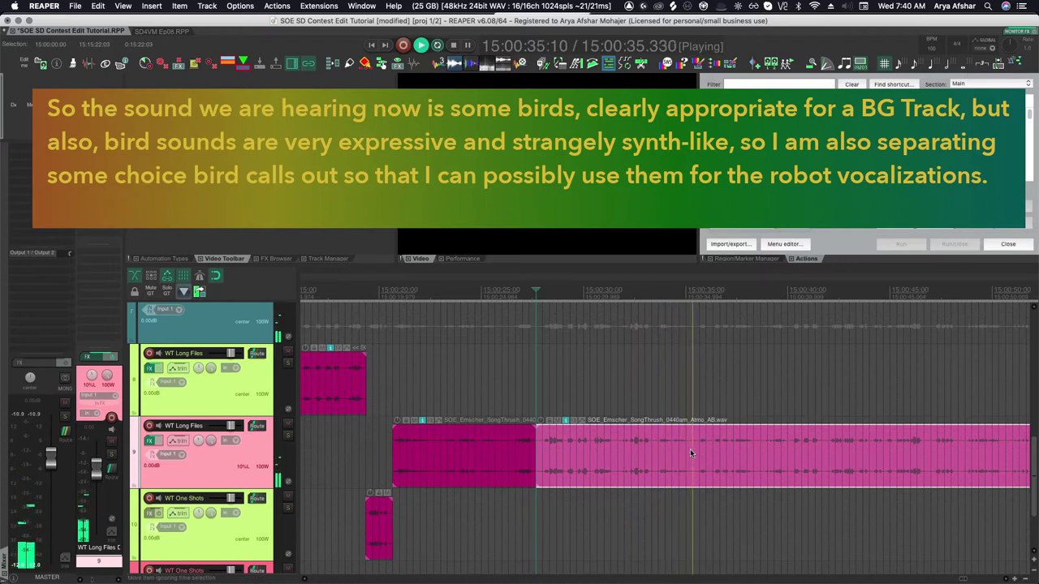
click(617, 455)
key(s)
drag(590, 469, 577, 514)
scroll(549, 520, right, 1)
scroll(551, 517, down, 3)
scroll(551, 516, right, 3)
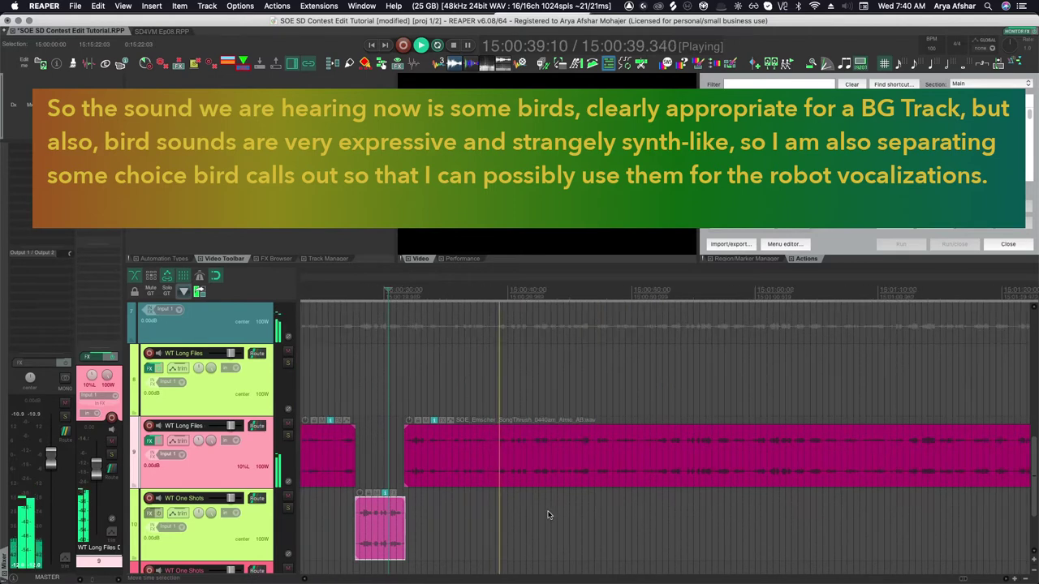
scroll(195, 508, up, 1)
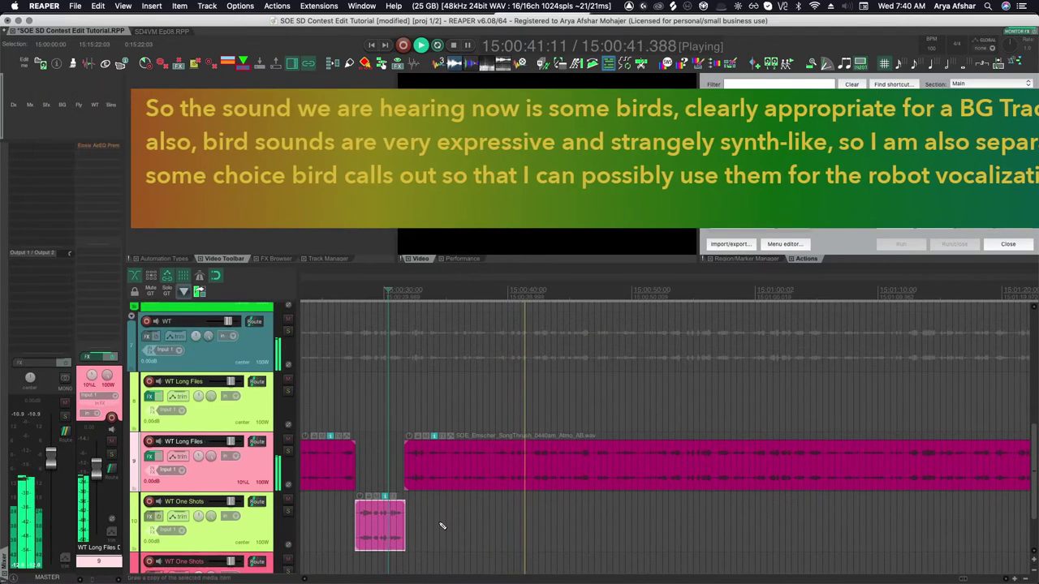
Rename track 10 to WT SD
double_click(195, 502)
text(WT SD)
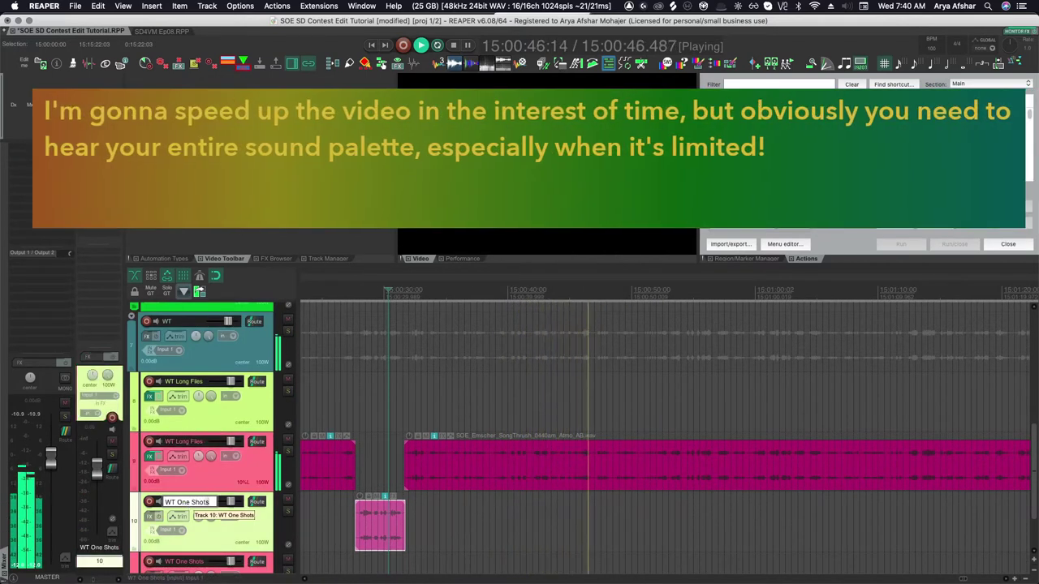
key(Return)
Split the song thrush recording at about 15:00:50 and move the part before the split to track 8
scroll(606, 480, right, 1)
key(s)
drag(550, 474, 551, 413)
Skip playback ahead through the song thrush recording and move its remainder to track 8, WT Long Files
scroll(706, 495, right, 3)
click(704, 497)
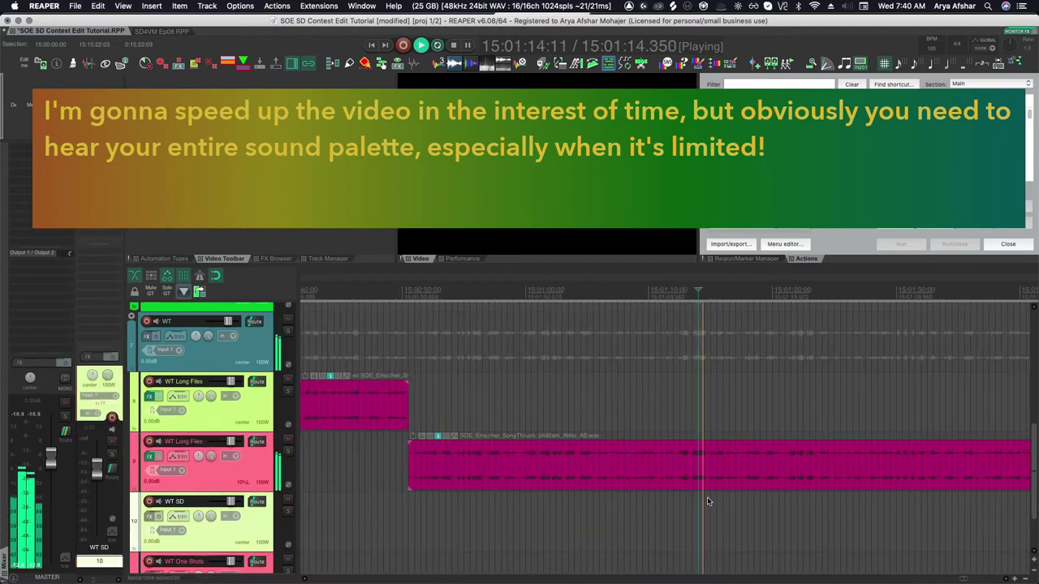
click(700, 503)
scroll(700, 503, down, 5)
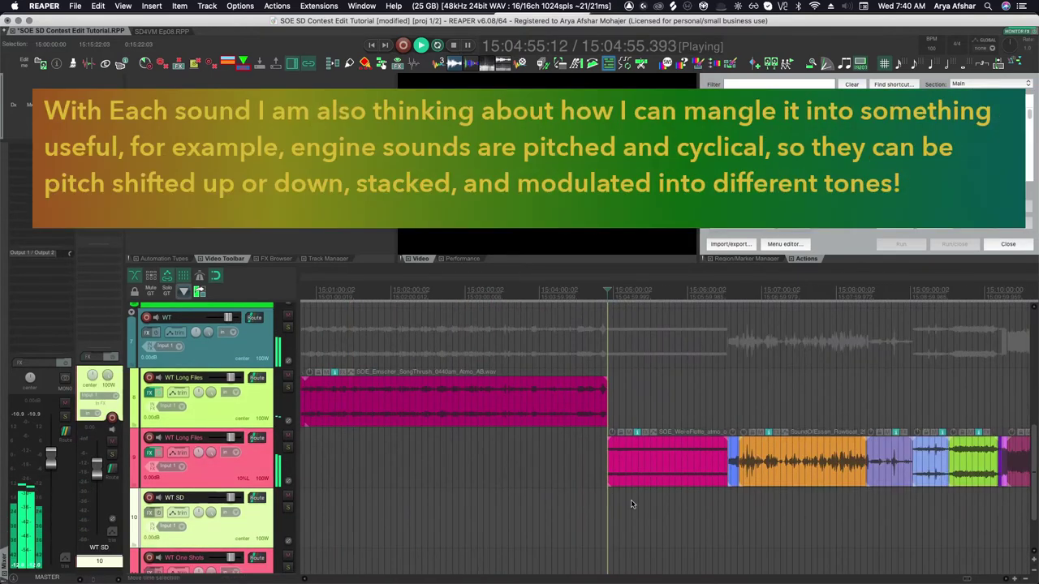
Move the ondeck_empty ambience recording starting near 15:04:55 to track 8, WT Long Files
scroll(551, 489, right, 4)
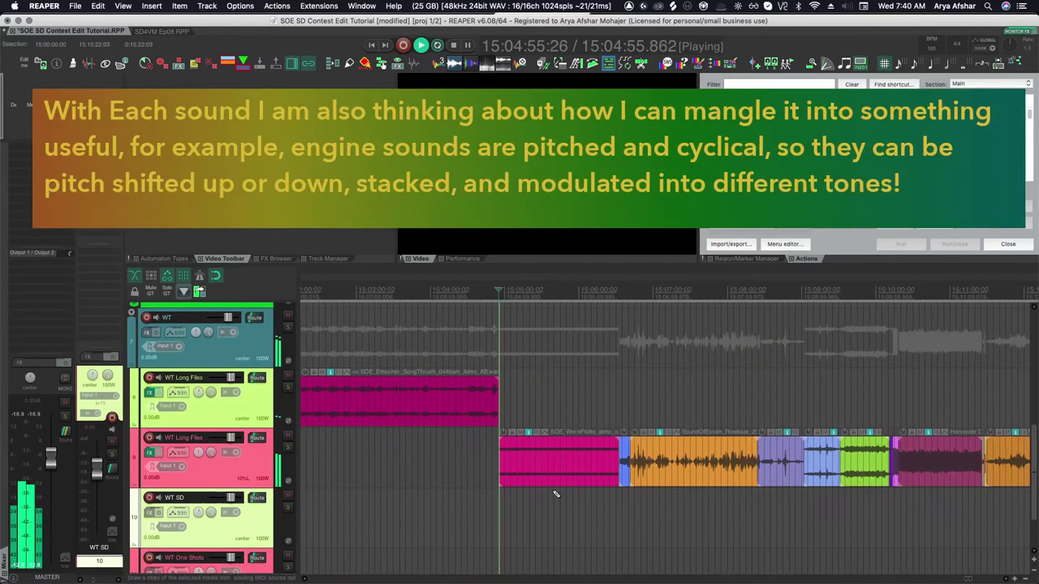
scroll(523, 483, up, 1)
scroll(507, 483, up, 2)
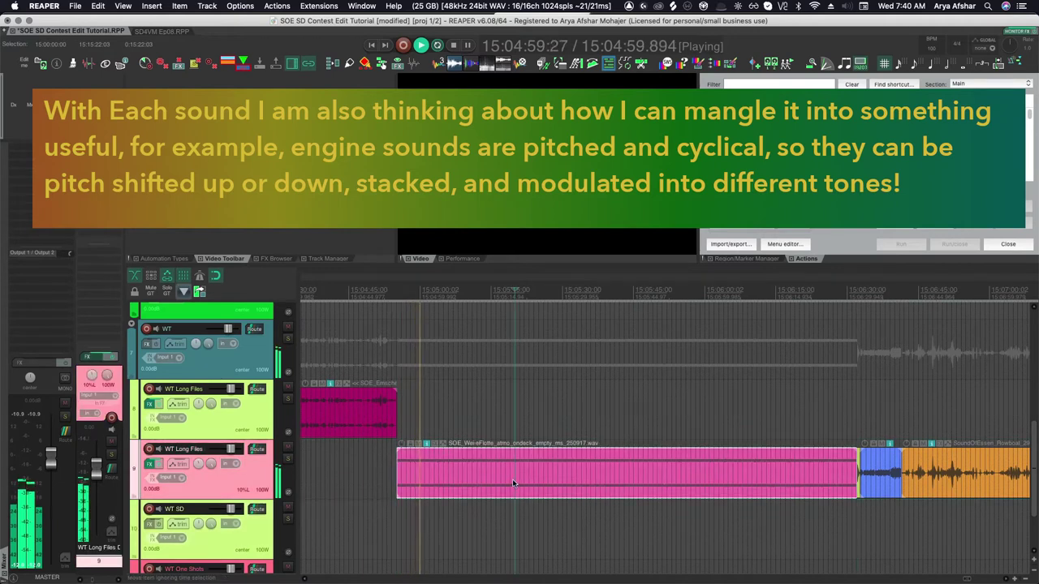
drag(513, 484, 514, 424)
Move the short yellow item at 15:06:32 to the WT One Shots track and the FishingBeeper recording to WT SD
scroll(652, 524, right, 3)
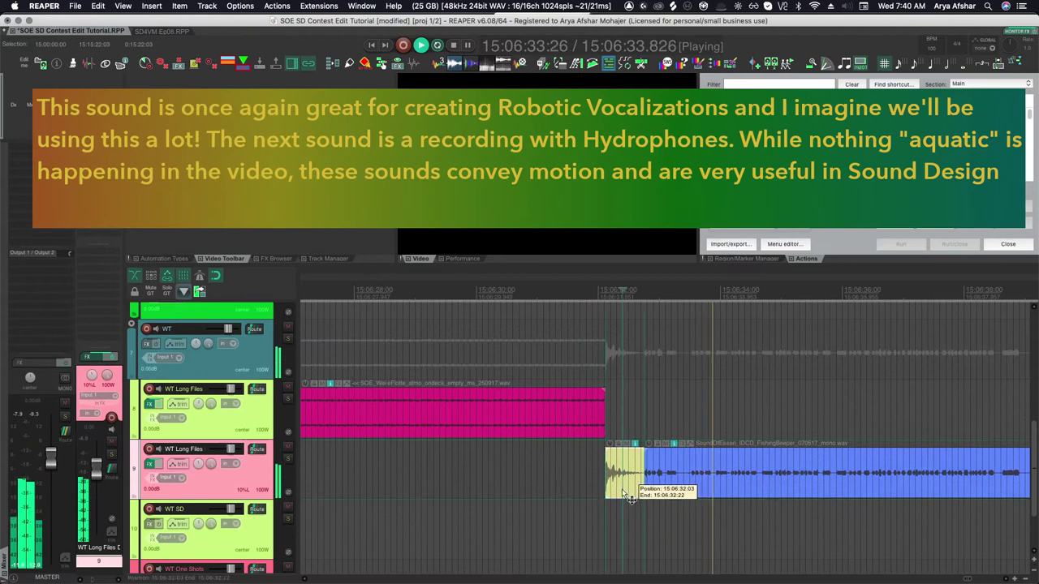
drag(623, 487, 621, 560)
scroll(643, 486, down, 2)
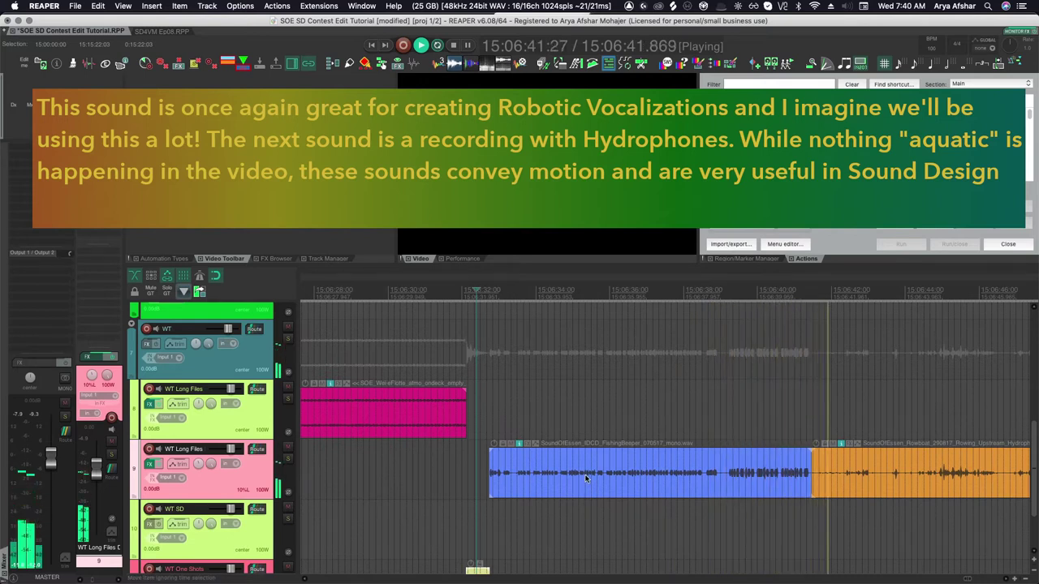
drag(584, 478, 579, 505)
scroll(579, 507, right, 5)
scroll(580, 507, down, 1)
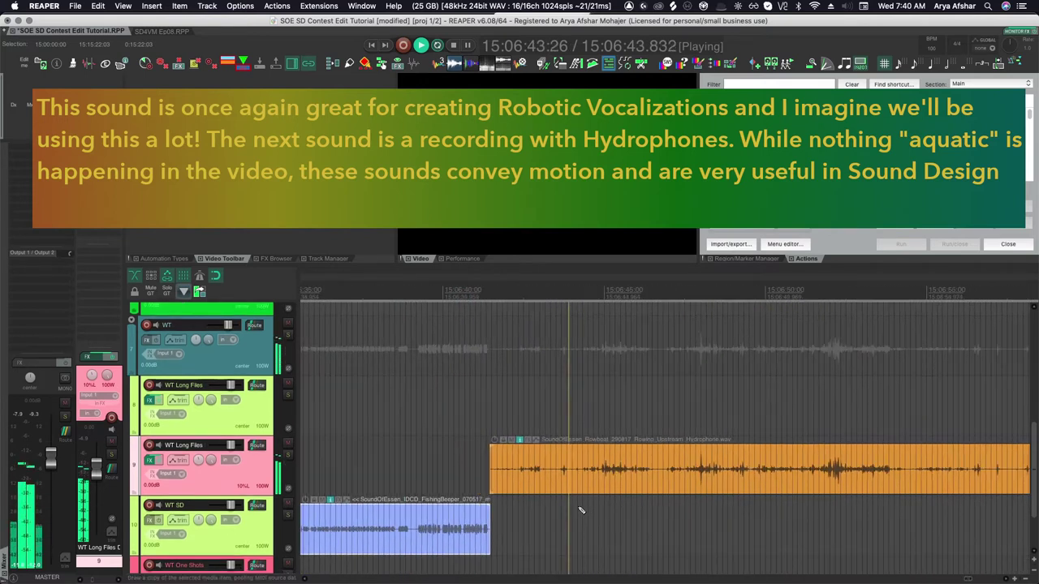
scroll(576, 505, right, 2)
scroll(527, 503, right, 1)
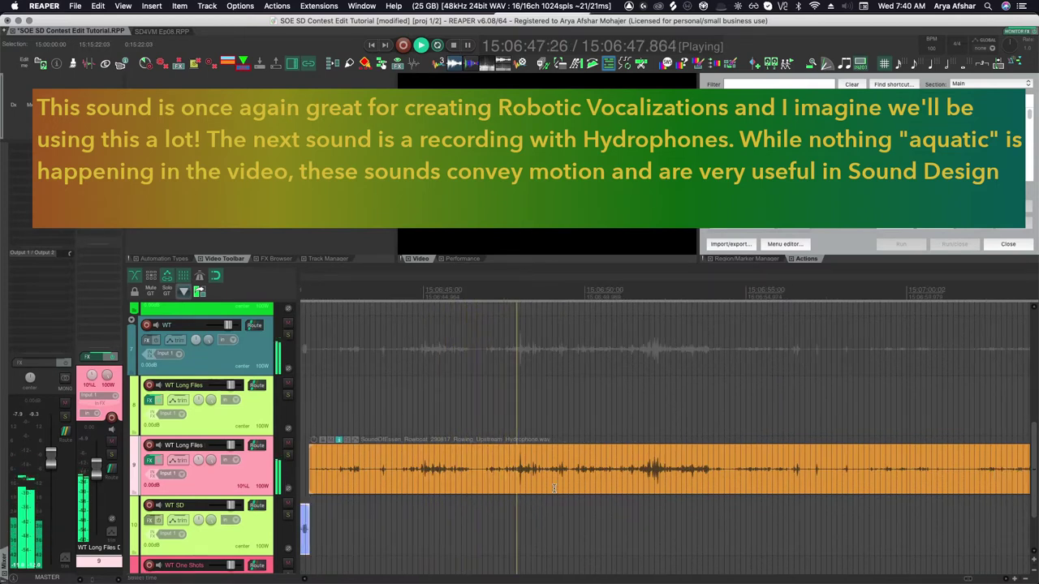
Move the Rowing Upstream Hydrophone recording from track 9 to the WT SD track and skip playback ahead through it
scroll(555, 488, down, 3)
scroll(364, 478, right, 5)
click(494, 517)
drag(629, 475, 629, 524)
scroll(629, 499, right, 8)
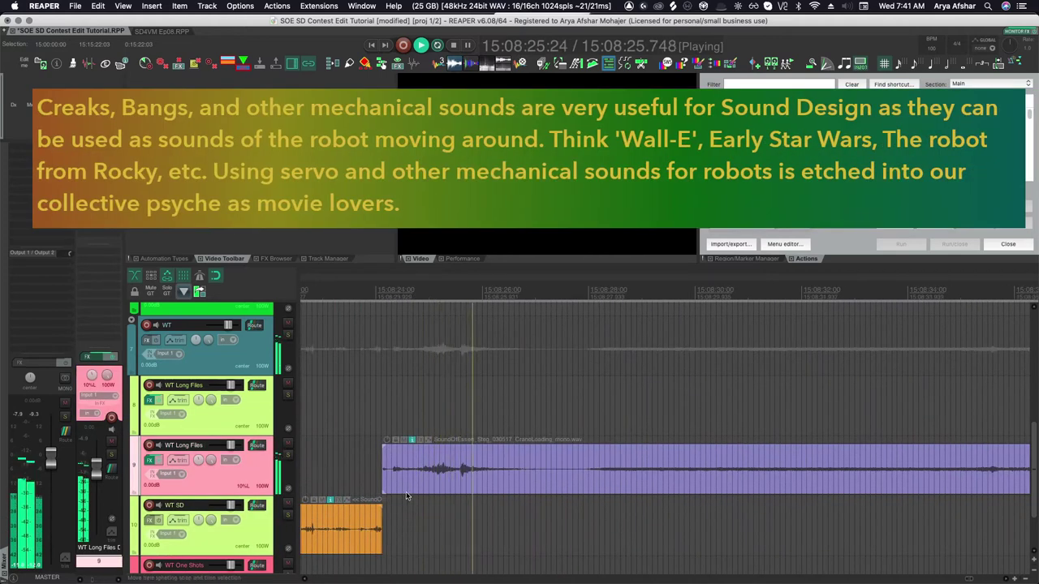
Split the CraneLoading recording at about 15:08:27 and move the part before the split to the WT One Shots track
scroll(420, 497, right, 1)
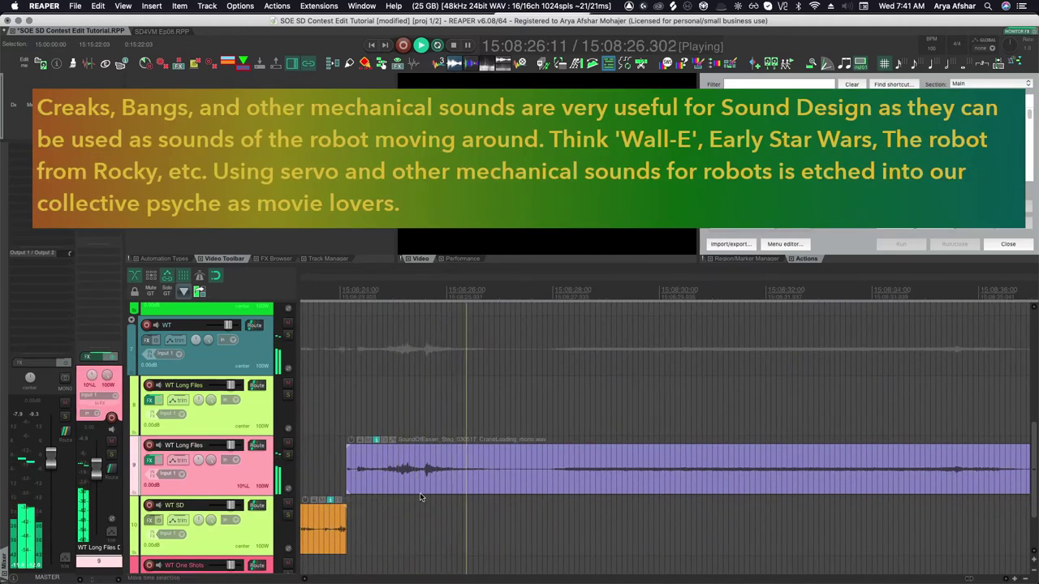
key(s)
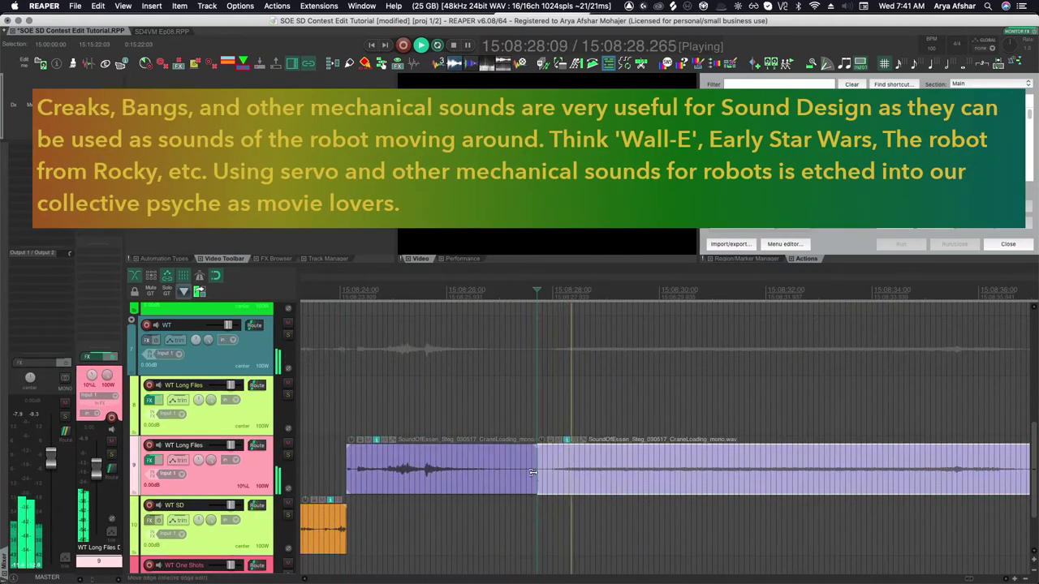
drag(473, 472, 459, 566)
scroll(490, 517, right, 4)
scroll(501, 517, down, 5)
scroll(503, 517, right, 3)
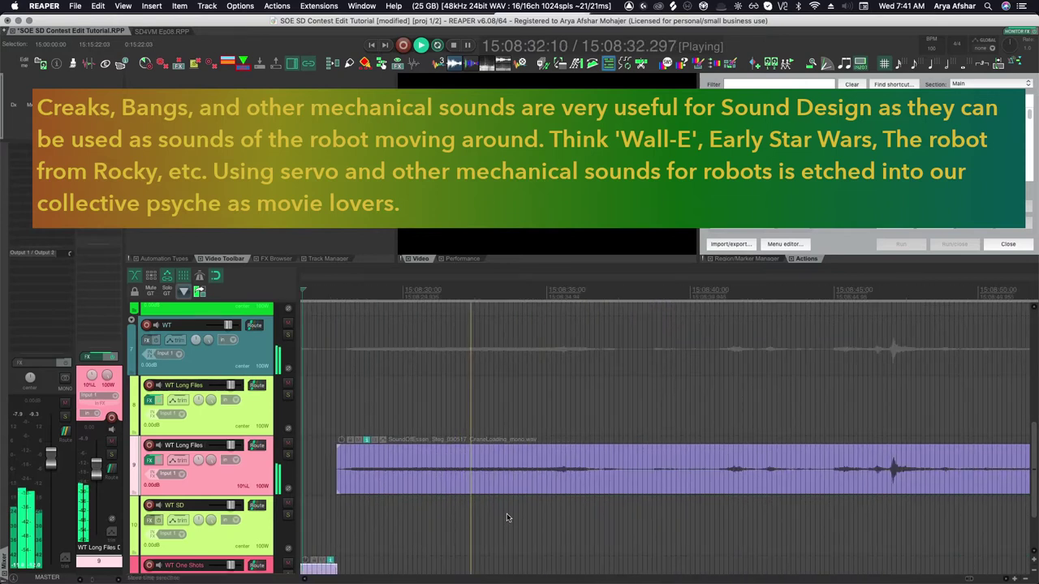
Split the remaining CraneLoading recording at about 15:08:38 and move both resulting parts to the WT One Shots track
scroll(573, 526, down, 2)
scroll(573, 526, down, 1)
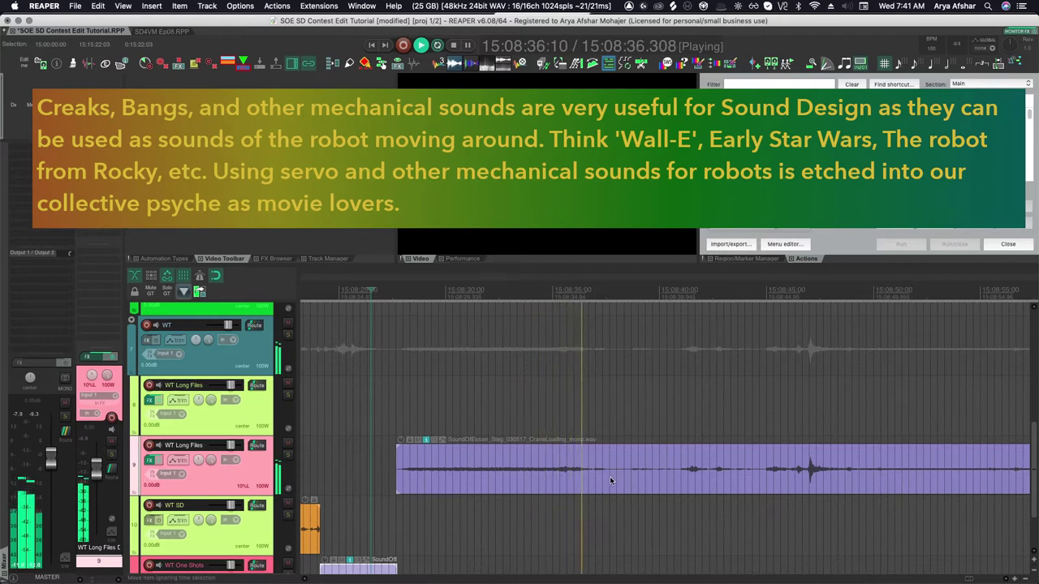
click(623, 479)
key(s)
scroll(596, 494, down, 2)
shift+click(597, 491)
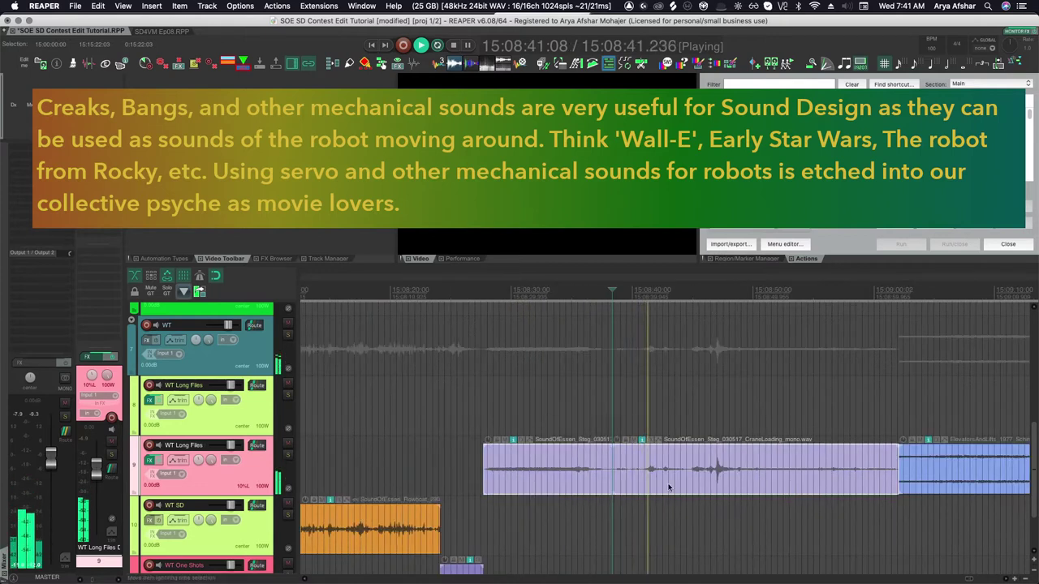
drag(670, 487, 670, 560)
Skip playback ahead and move the blue elevators-and-lifts recording after CraneLoading up to track 8, WT Long Files
scroll(652, 501, right, 5)
click(545, 501)
drag(642, 455, 641, 396)
click(626, 433)
Move the short Tractor recording just before the Harvester loop to the WT SD track
scroll(625, 455, right, 5)
click(428, 487)
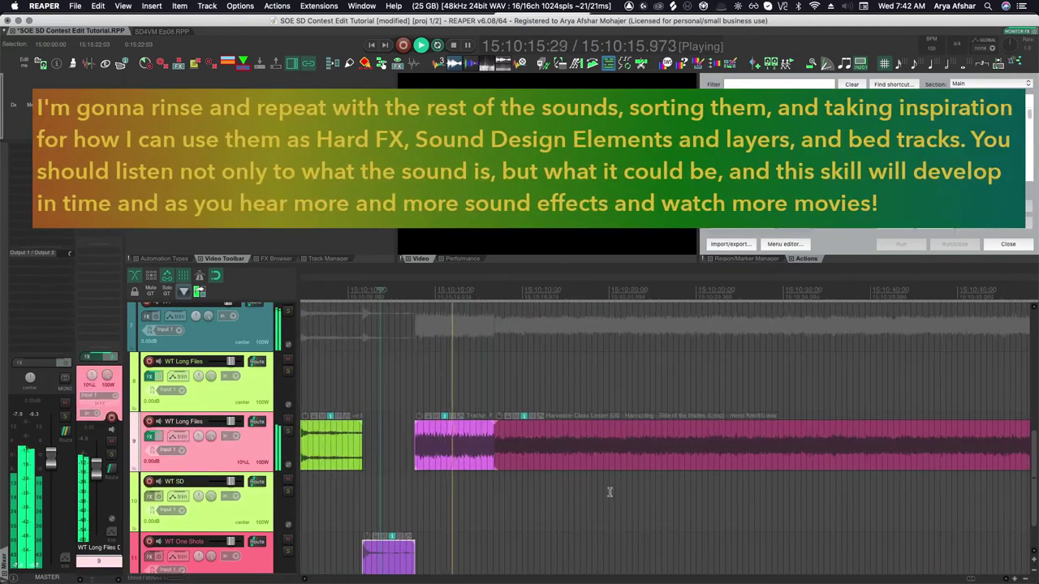
drag(487, 552, 447, 491)
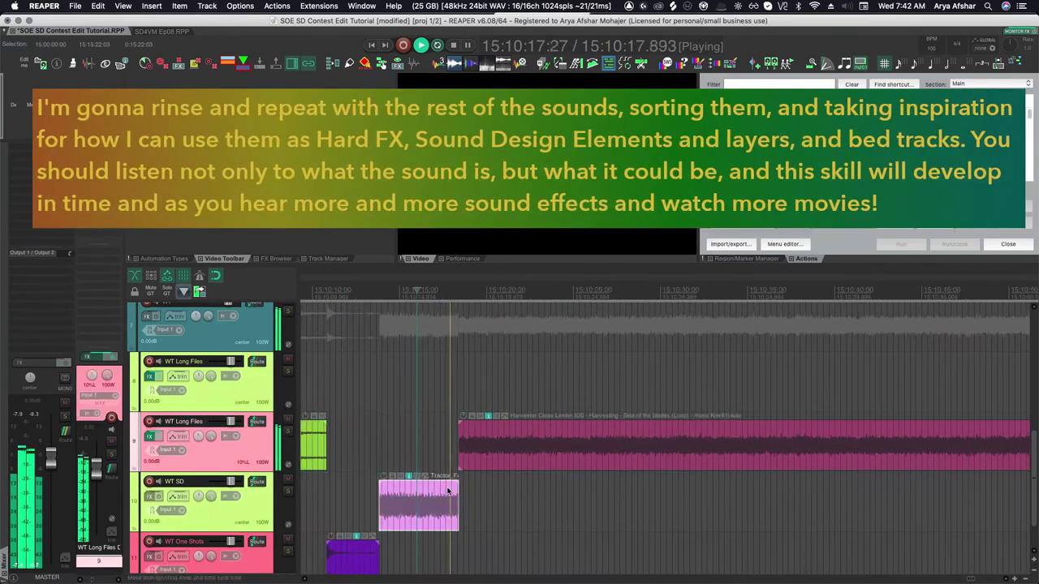
Skip playback ahead through the Harvester Claas Lexion 530 recording and move it to the WT SD track
scroll(454, 488, down, 2)
scroll(460, 487, right, 5)
click(587, 487)
click(570, 461)
drag(570, 461, 570, 498)
scroll(608, 479, down, 2)
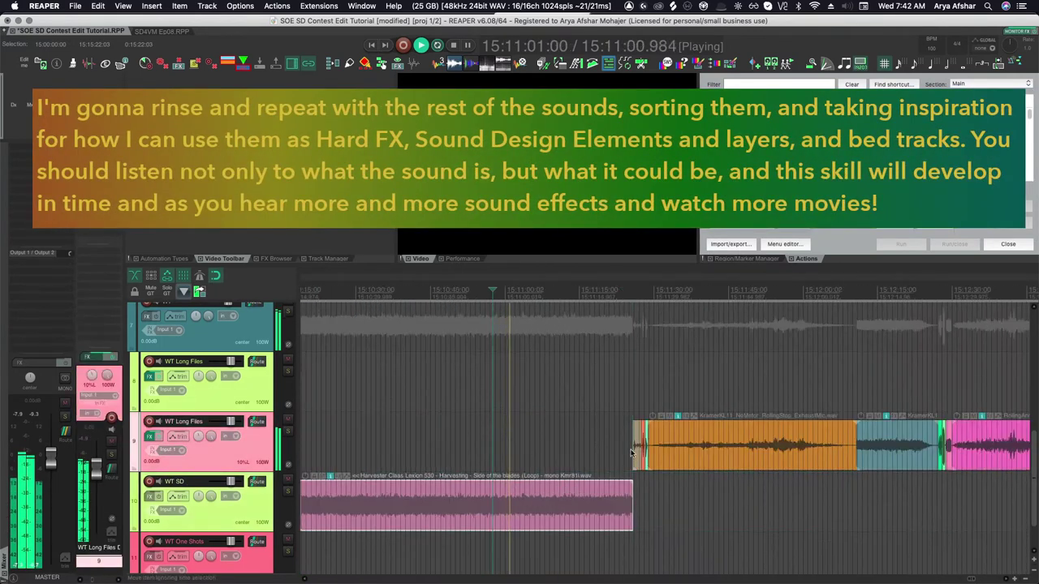
Move the first two short KeysAndLocks recordings after the Harvester loop to WT One Shots and select the short item following them
click(631, 454)
scroll(647, 504, up, 10)
scroll(641, 511, left, 1)
drag(458, 455, 460, 551)
drag(570, 457, 571, 551)
click(627, 458)
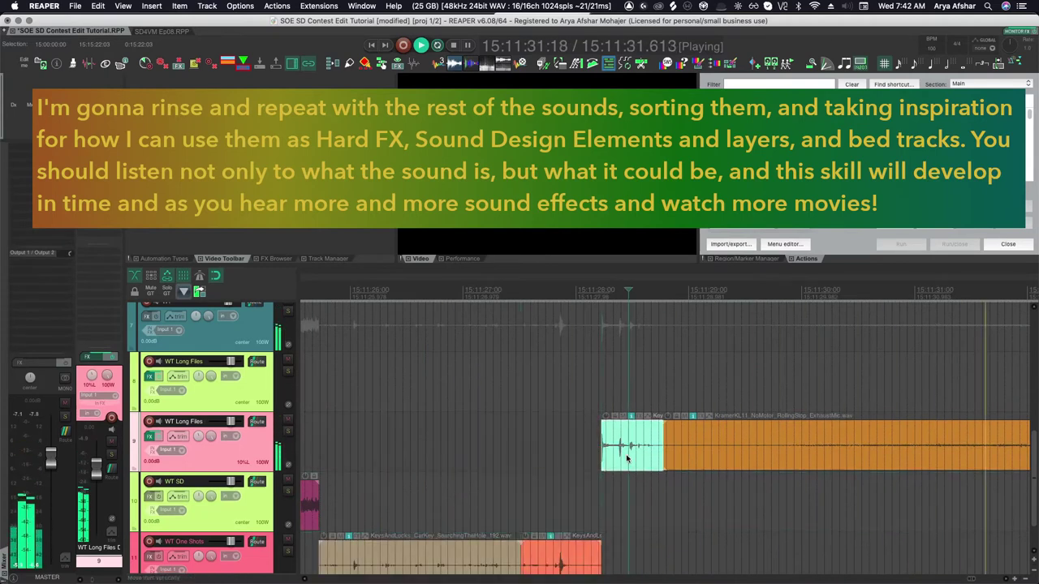
Skip playback to about 15:12:26 and move the three short items before the HistoricWoodWheels recording to WT One Shots
scroll(616, 470, down, 8)
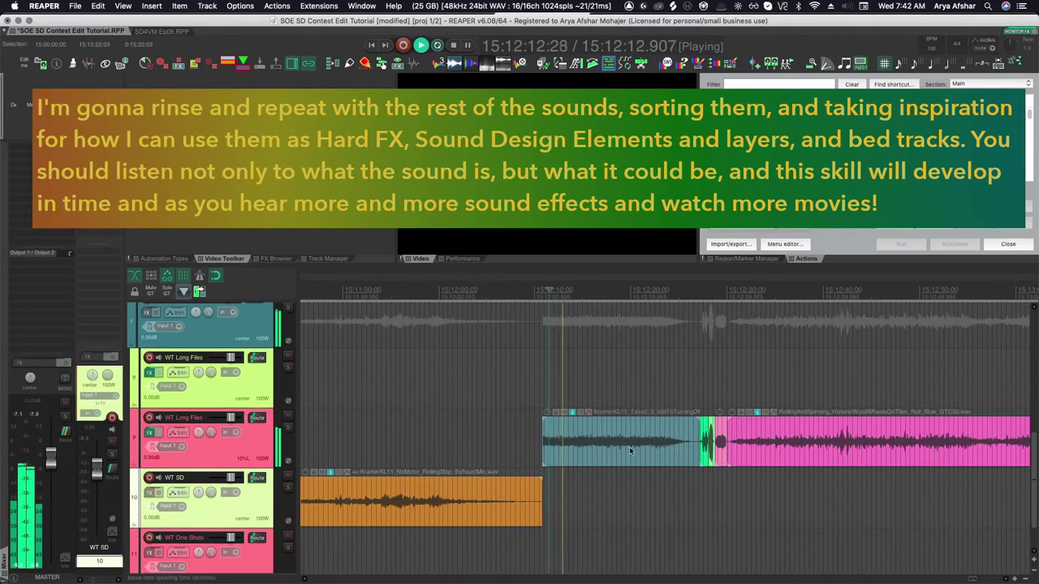
drag(629, 446, 637, 487)
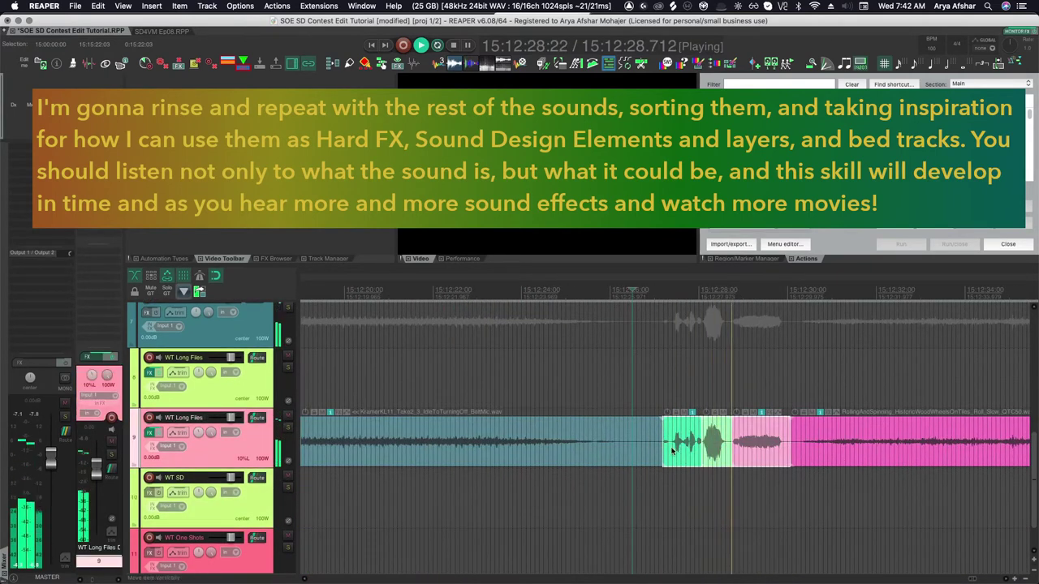
drag(731, 442, 519, 552)
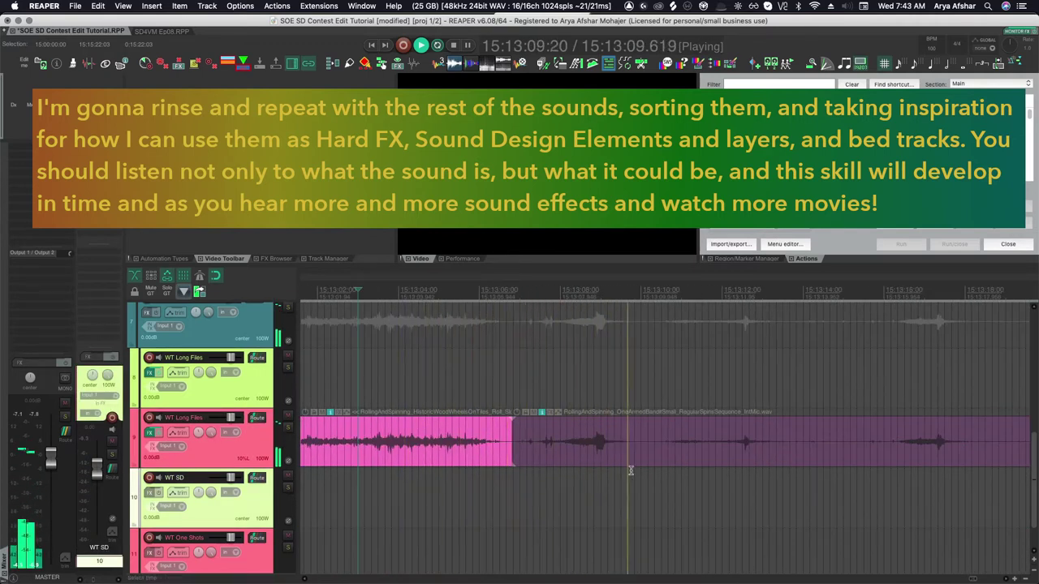
Move the RollingAndSpinning OneArmedBandit and ToyTrain recordings to the WT SD track
drag(630, 452, 624, 495)
scroll(650, 500, down, 5)
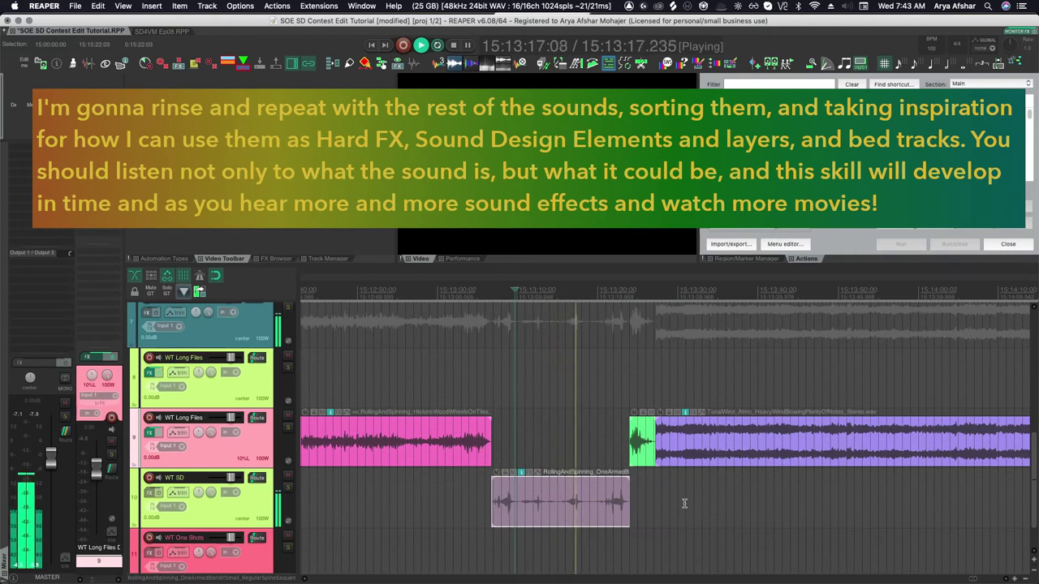
scroll(650, 500, up, 5)
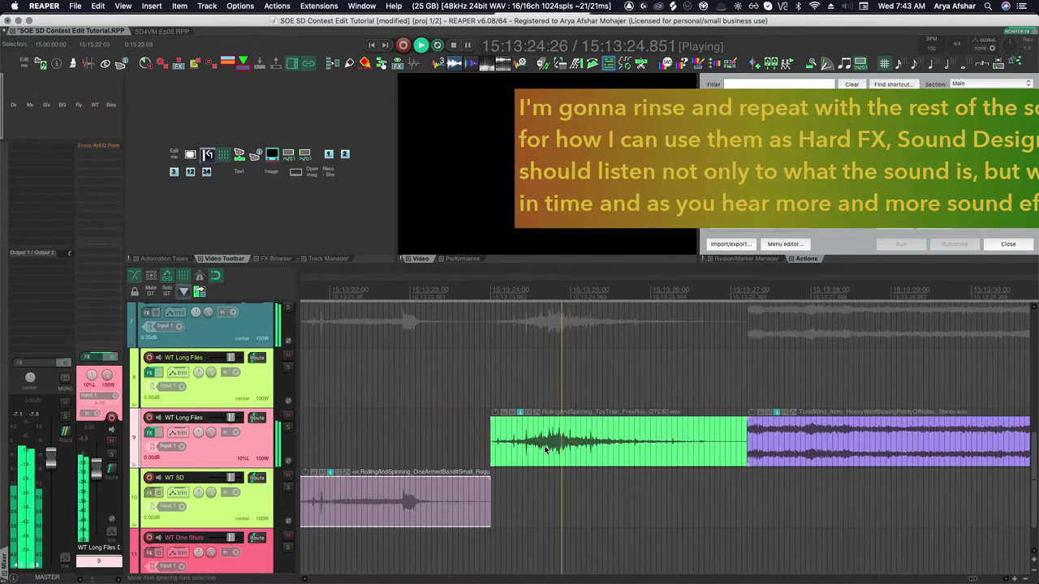
drag(545, 451, 545, 483)
scroll(545, 484, down, 5)
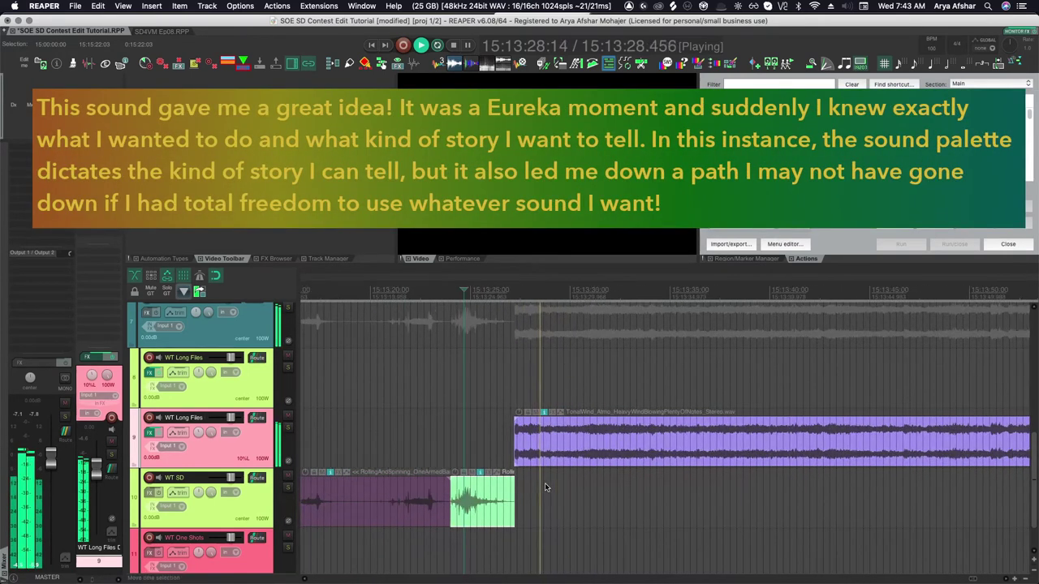
Skip playback ahead through the TonalWind HeavyWindBlowing recording and move it to track 8, WT Long Files
click(742, 496)
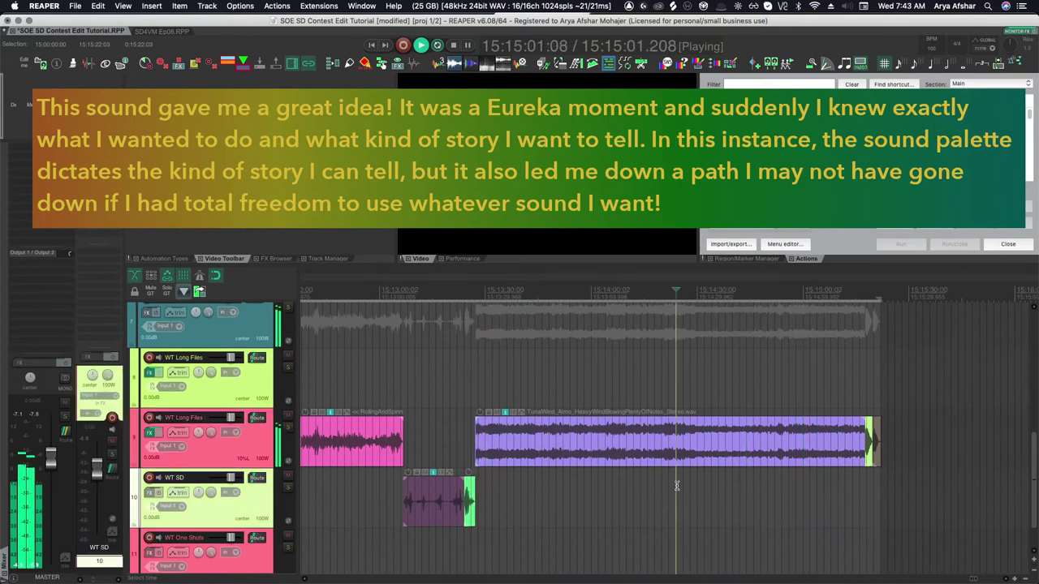
drag(732, 448, 755, 388)
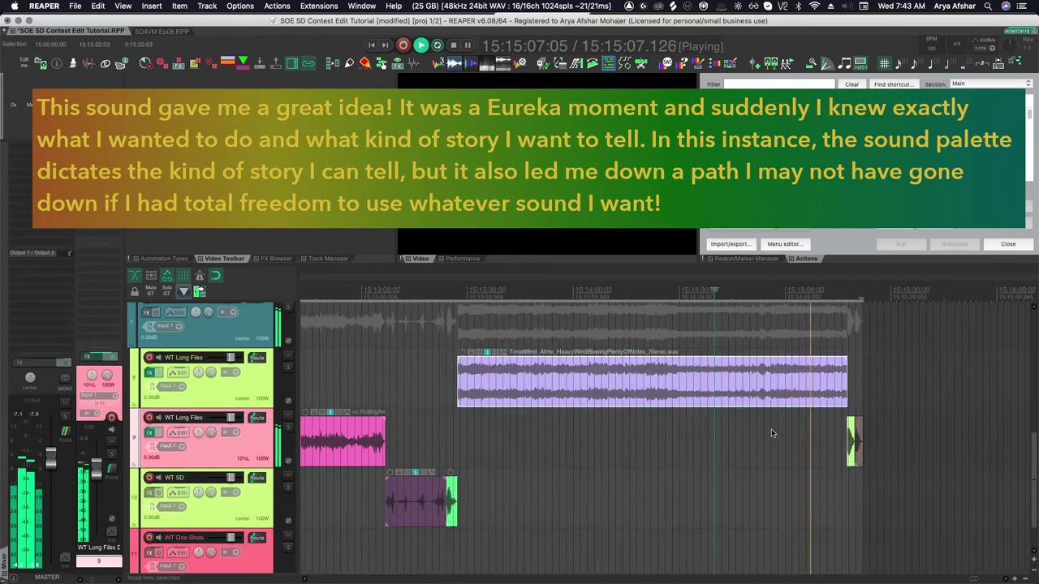
scroll(886, 461, up, 4)
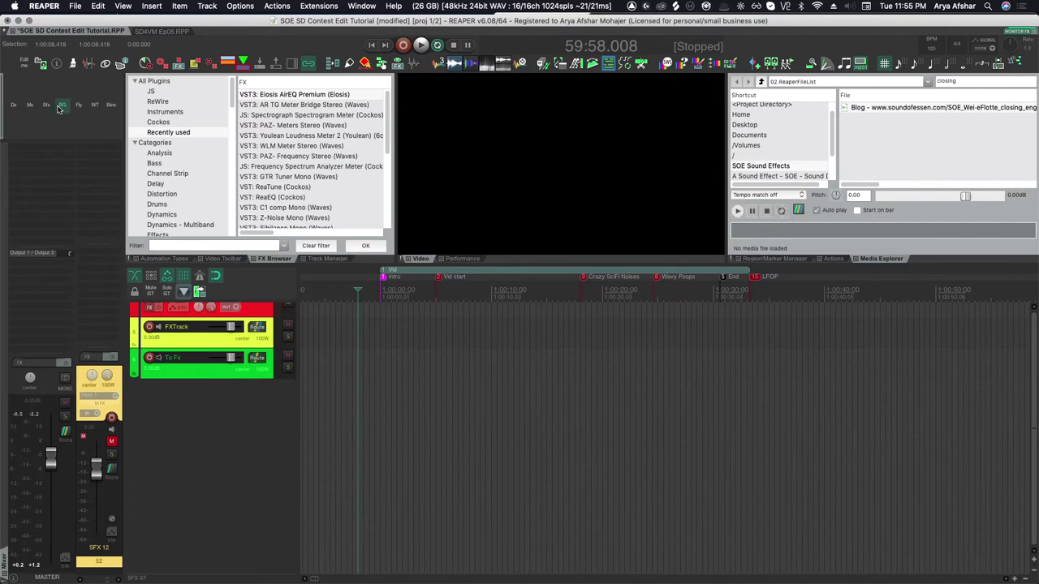
Show the BG and SFX track groups in the arrangement
click(59, 108)
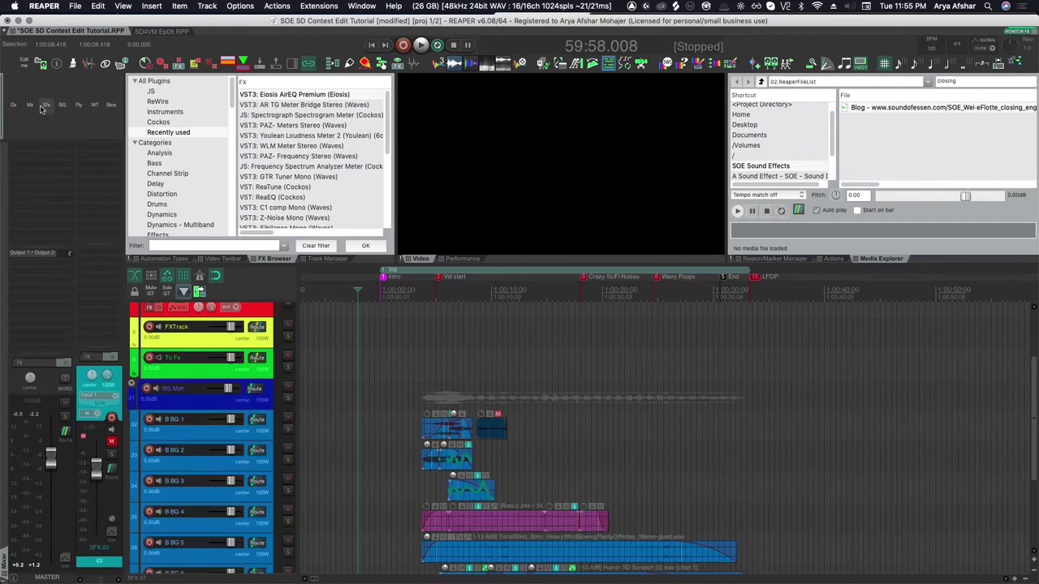
click(45, 108)
scroll(364, 389, down, 2)
scroll(364, 387, down, 2)
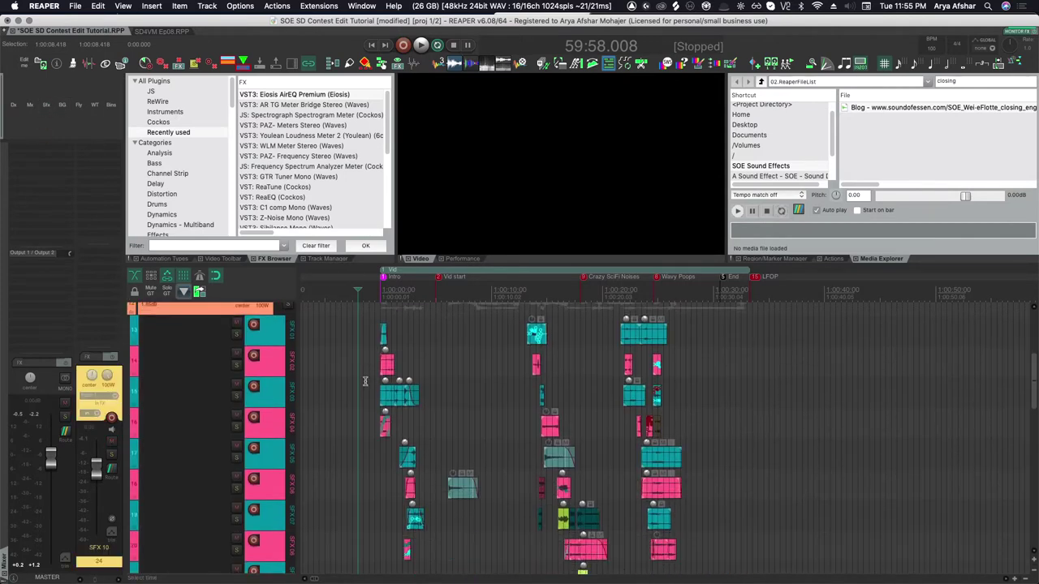
Show the SFX 01 to SFX 16 tracks and start playback from the Intro marker at 1:00:00.010
scroll(407, 417, up, 4)
scroll(407, 418, down, 3)
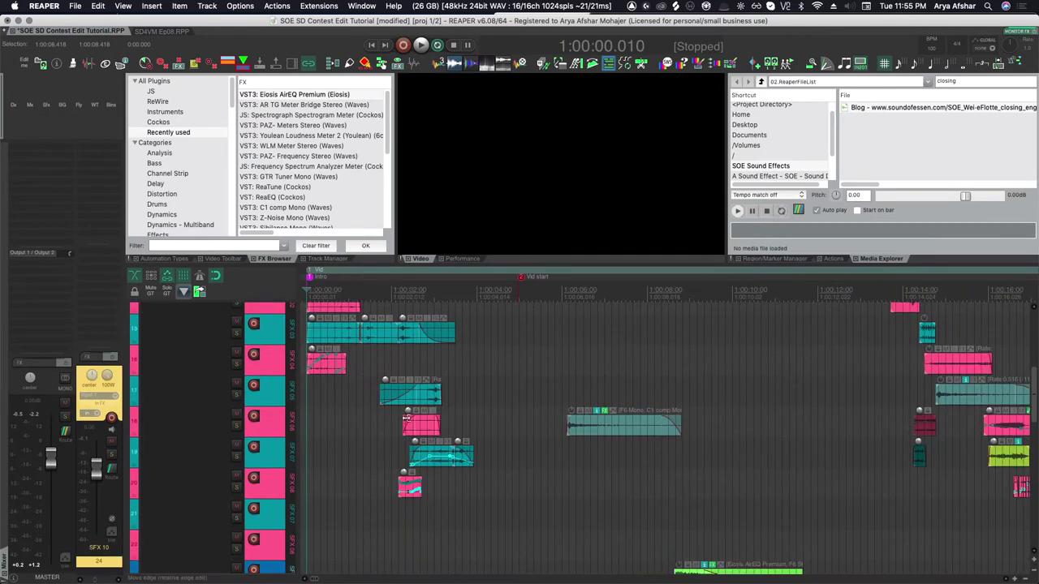
scroll(407, 419, down, 5)
scroll(454, 410, down, 4)
scroll(457, 408, up, 2)
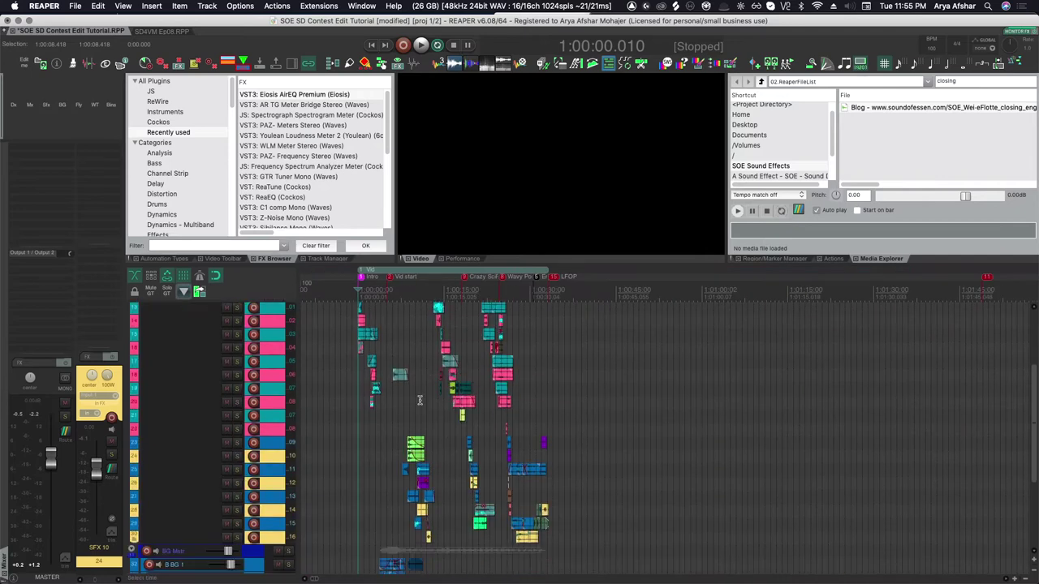
scroll(411, 404, up, 5)
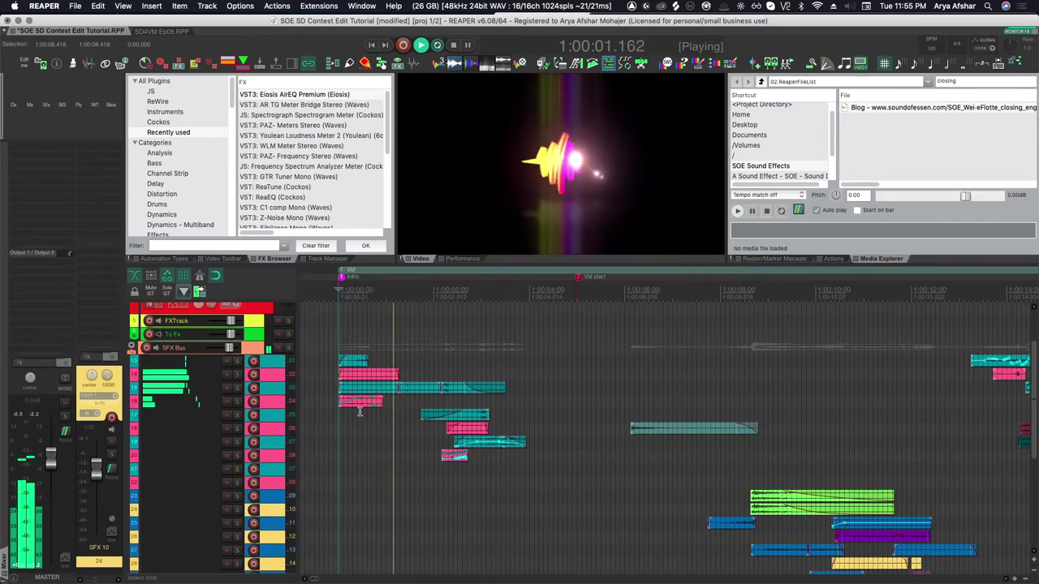
Follow playback of the SFX and BG tracks from the intro past the Vid start marker to about 1:00:15
scroll(360, 412, down, 6)
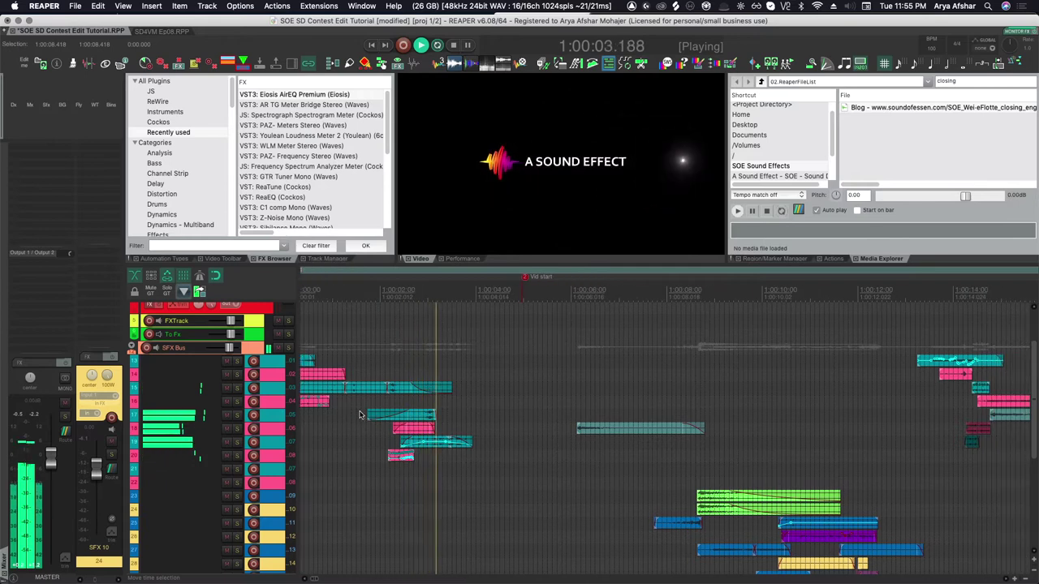
scroll(360, 412, right, 5)
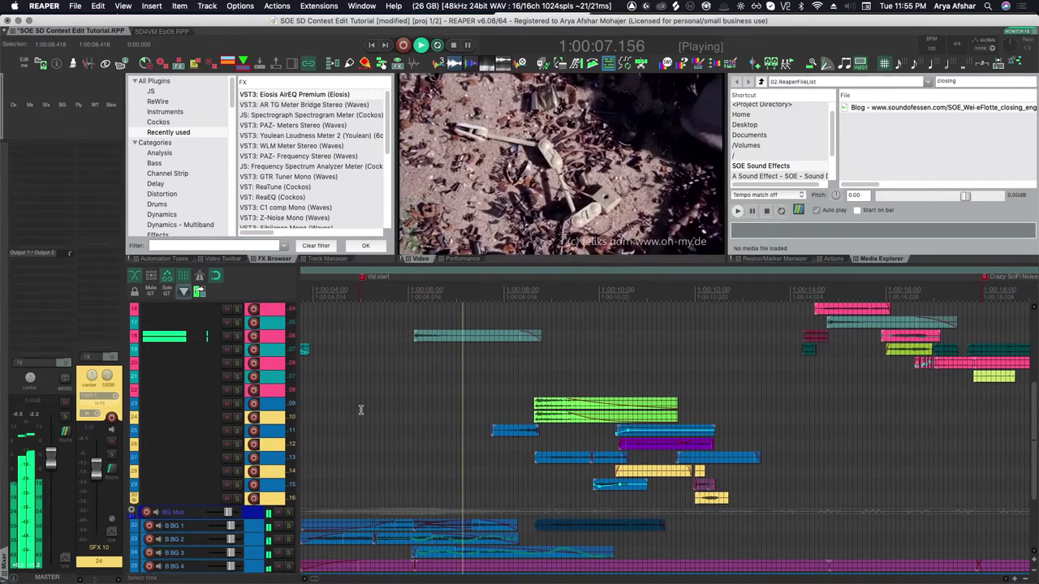
scroll(601, 442, down, 3)
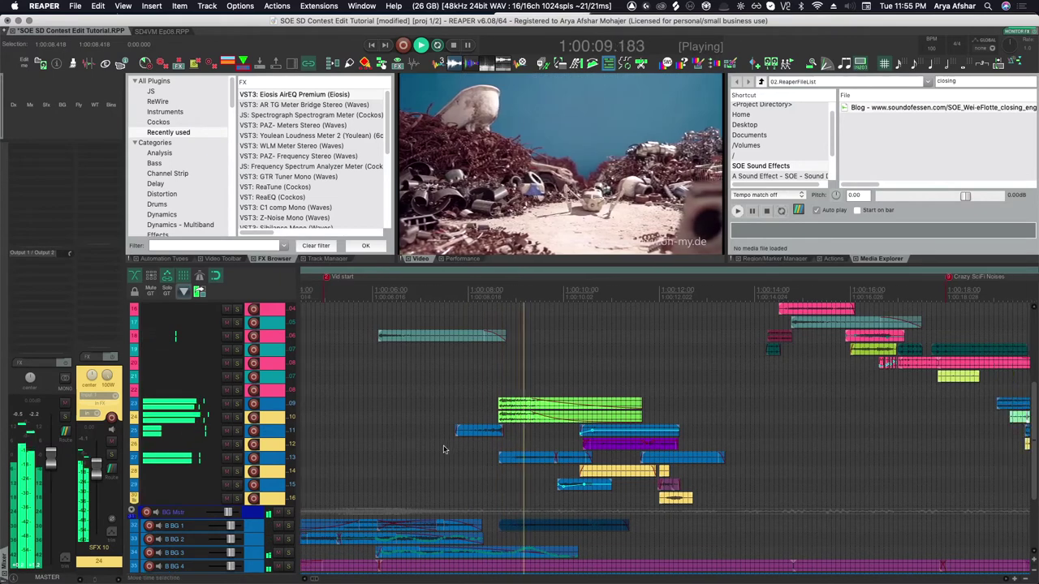
scroll(596, 440, right, 7)
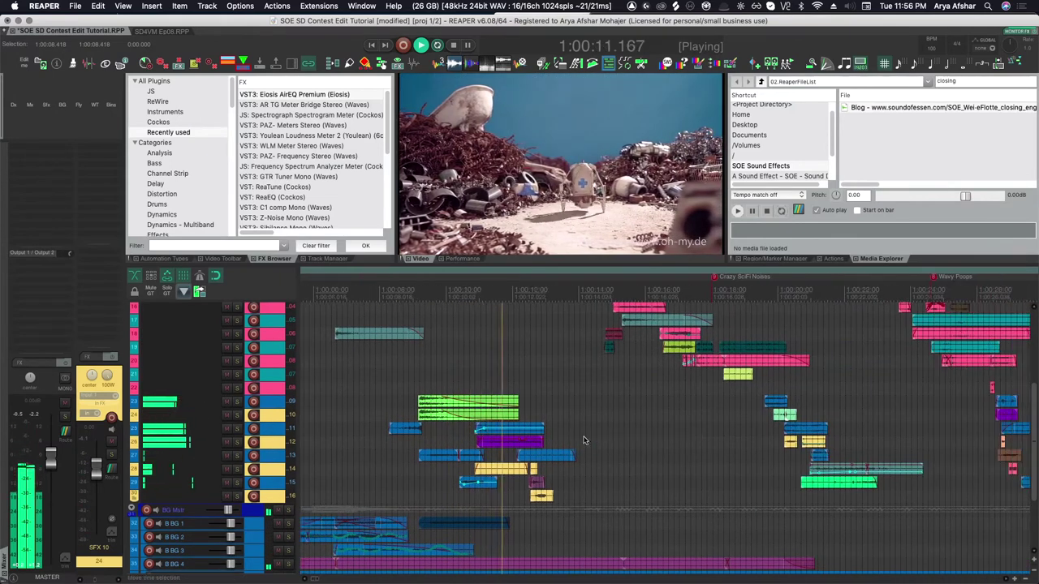
scroll(592, 438, down, 1)
scroll(582, 437, up, 5)
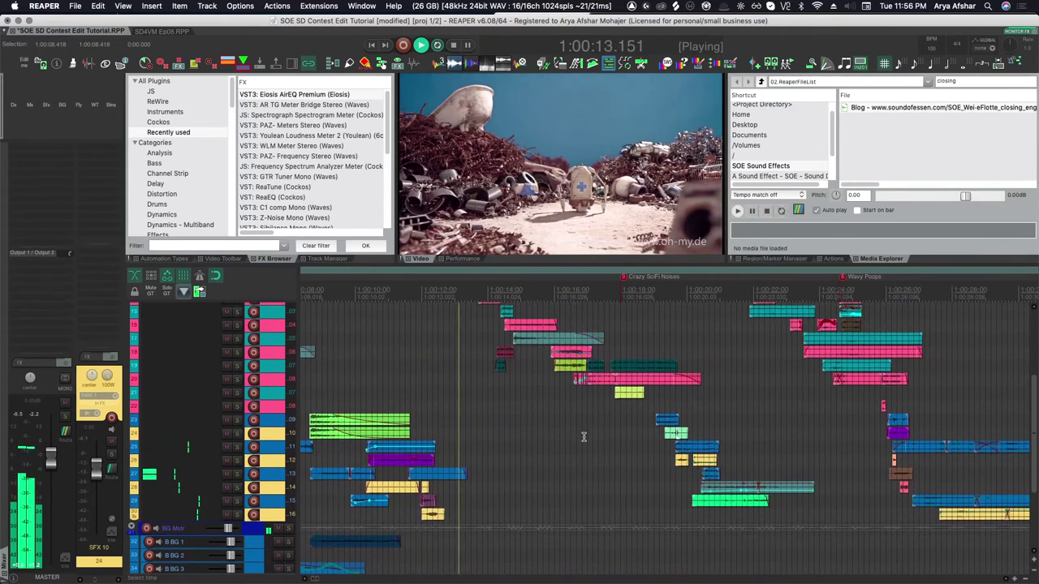
scroll(540, 441, right, 3)
scroll(527, 444, down, 2)
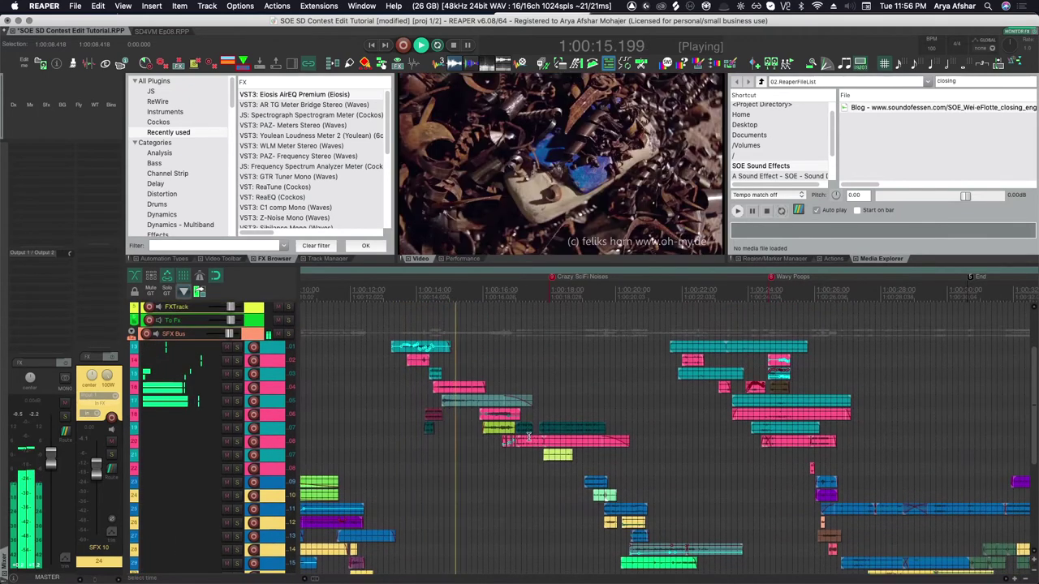
Follow playback through the Crazy SciFi Noises and Wavy Poops sections, and return the playhead to the Intro marker
scroll(519, 447, right, 1)
scroll(517, 446, right, 3)
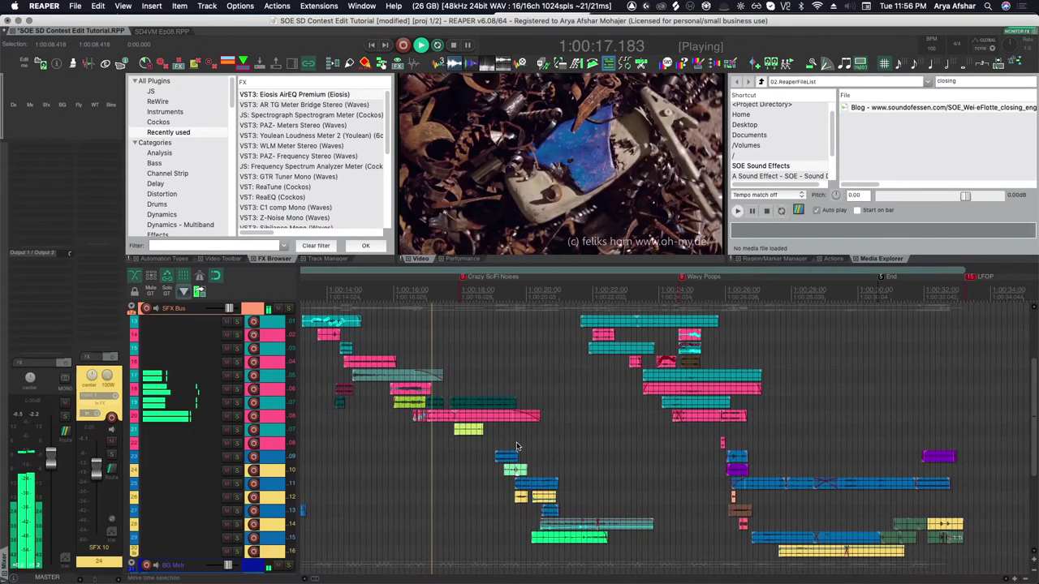
scroll(516, 444, down, 1)
scroll(516, 444, right, 4)
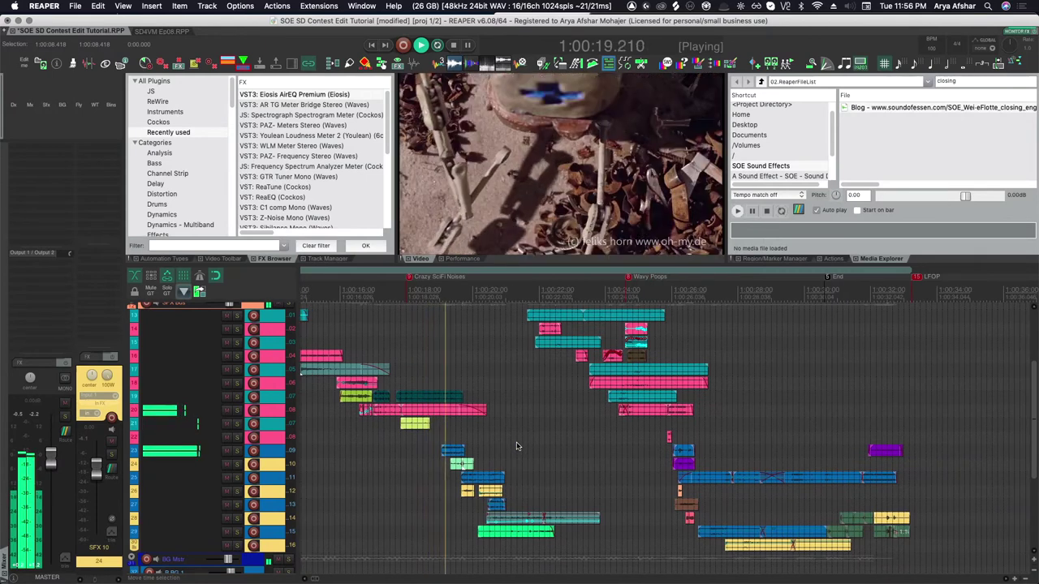
scroll(516, 443, up, 2)
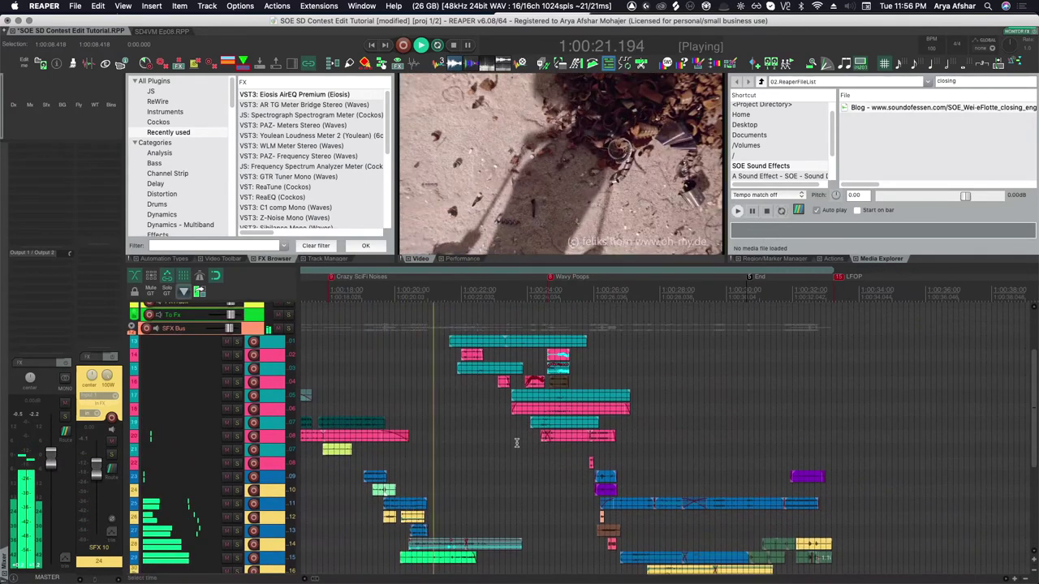
scroll(517, 442, right, 2)
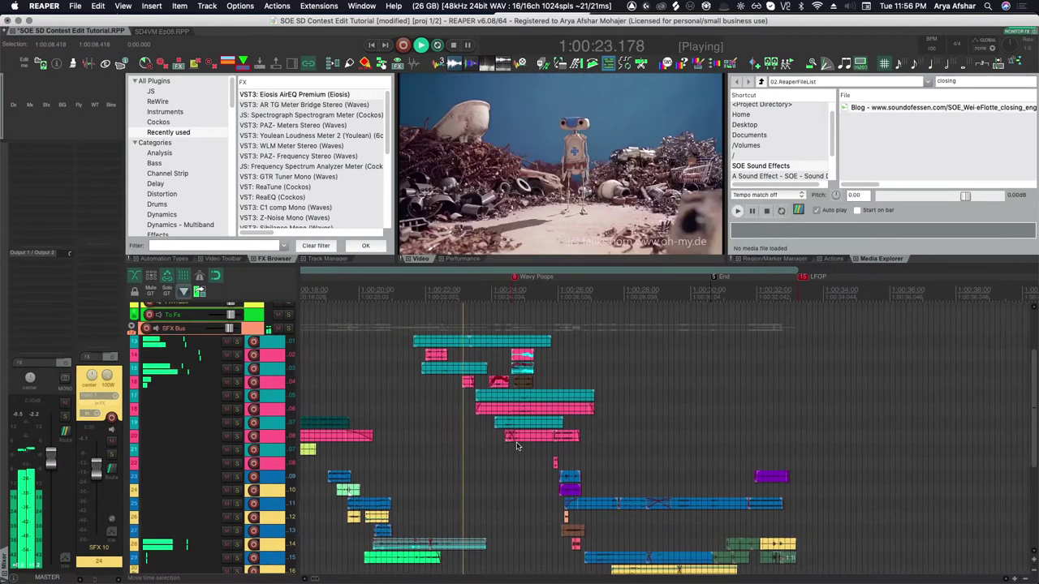
scroll(517, 444, down, 4)
scroll(517, 444, right, 4)
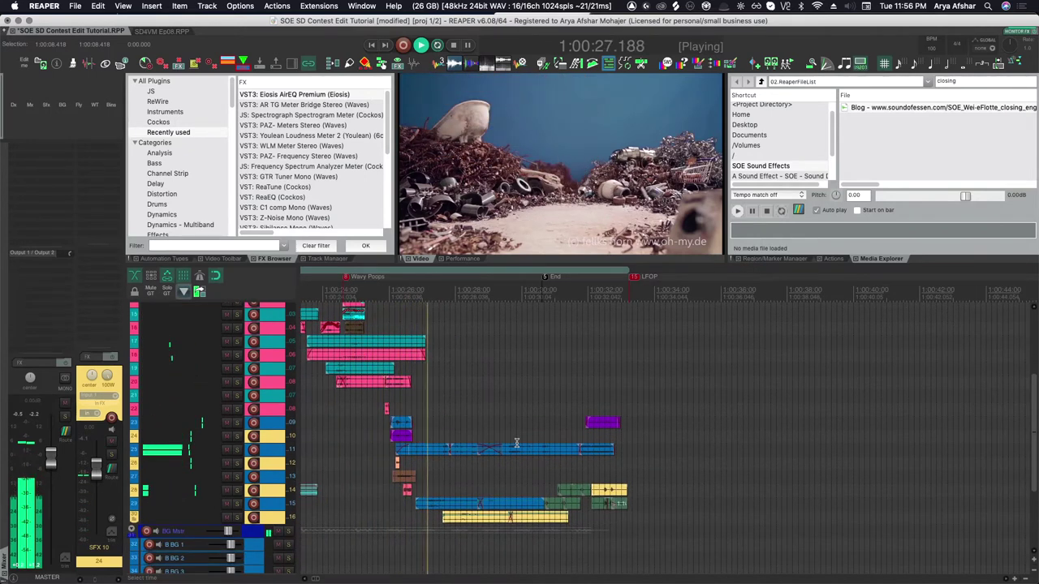
scroll(516, 442, down, 1)
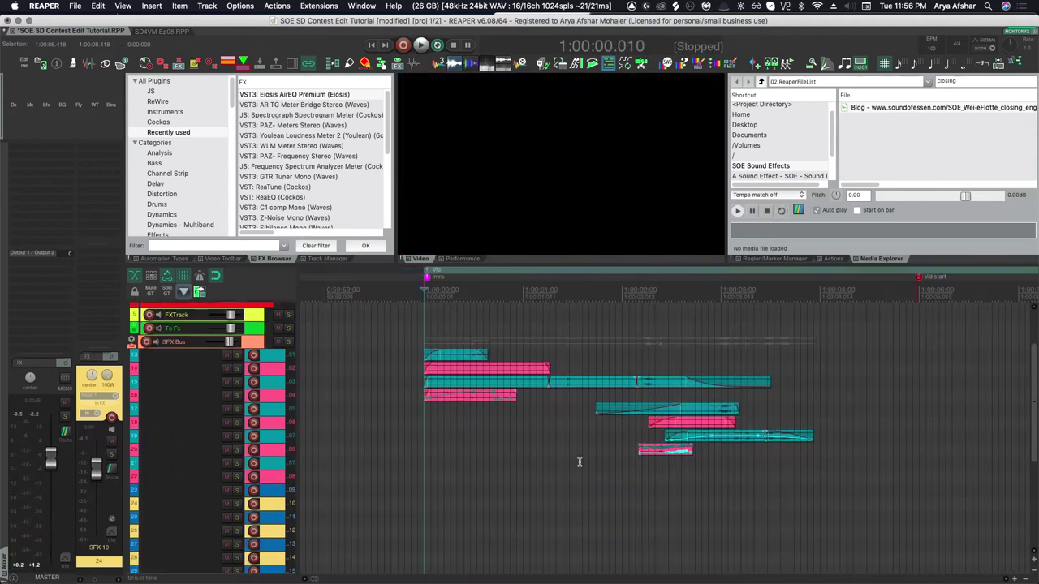
Examine how the intro items are laid out on SFX 01 to SFX 08 compared with the items on SFX 09 to SFX 16
scroll(526, 446, right, 3)
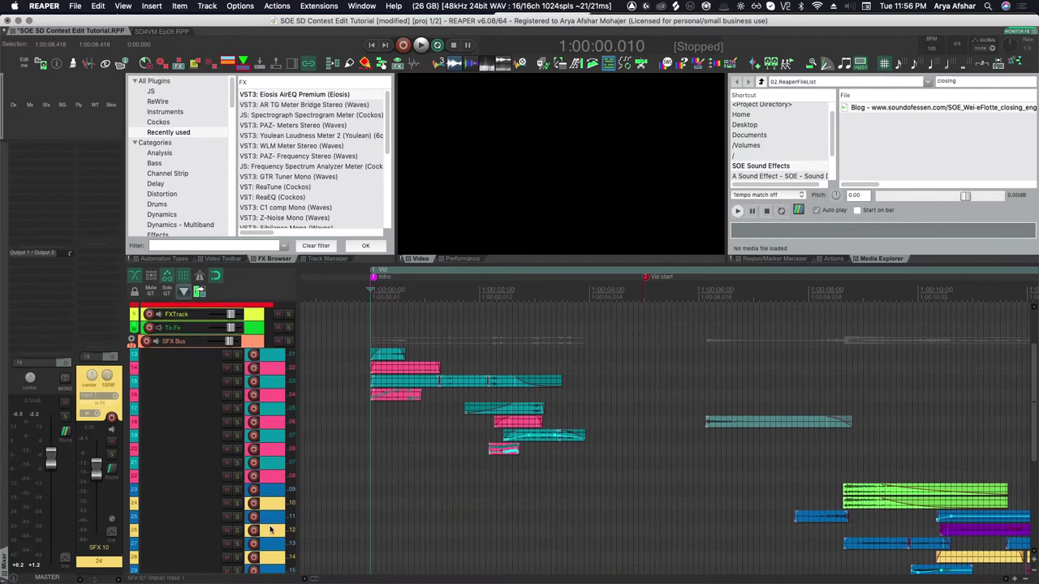
scroll(507, 457, down, 1)
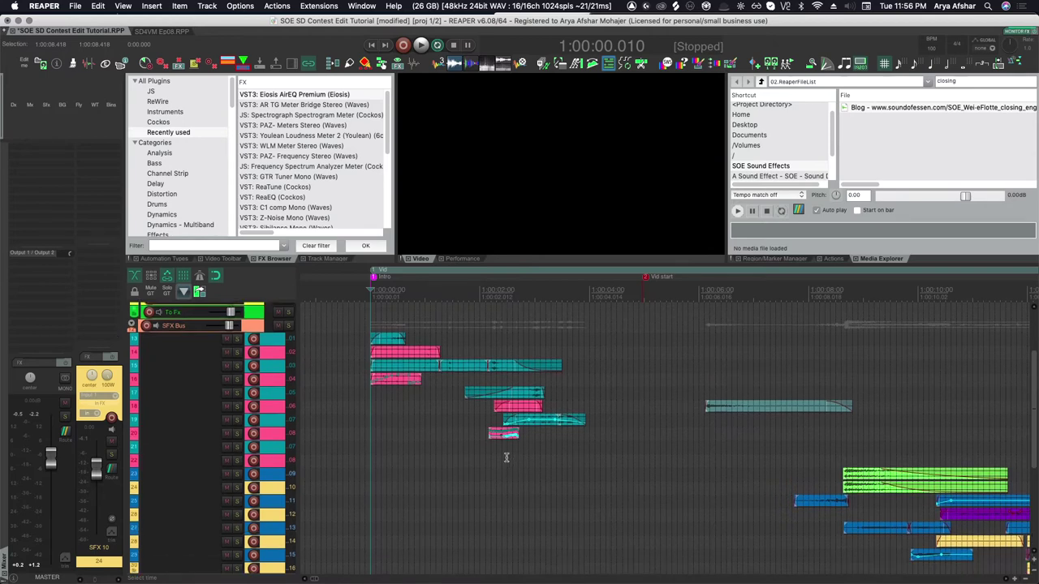
scroll(488, 438, down, 1)
scroll(488, 439, right, 2)
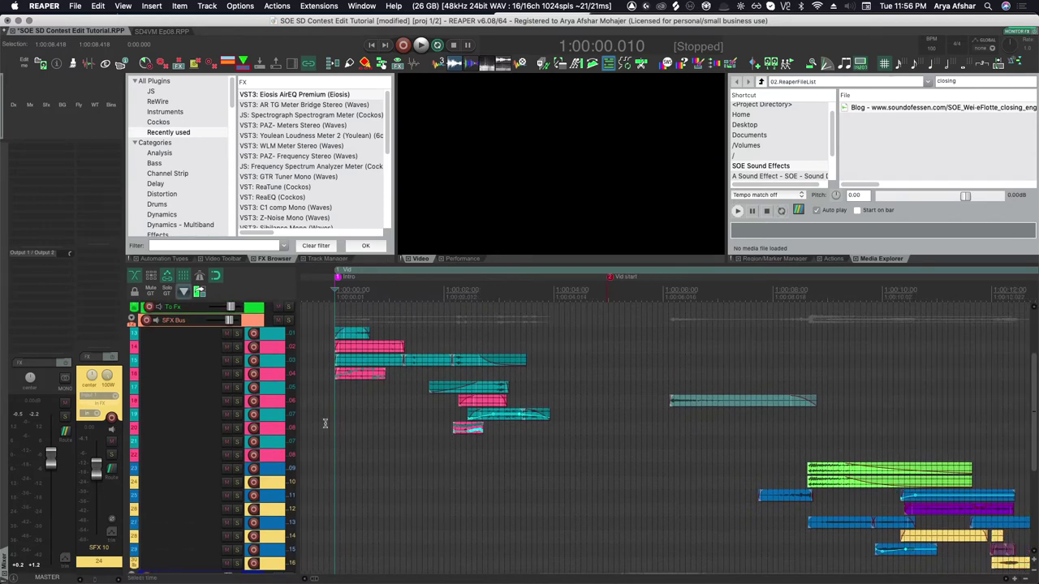
scroll(288, 511, down, 2)
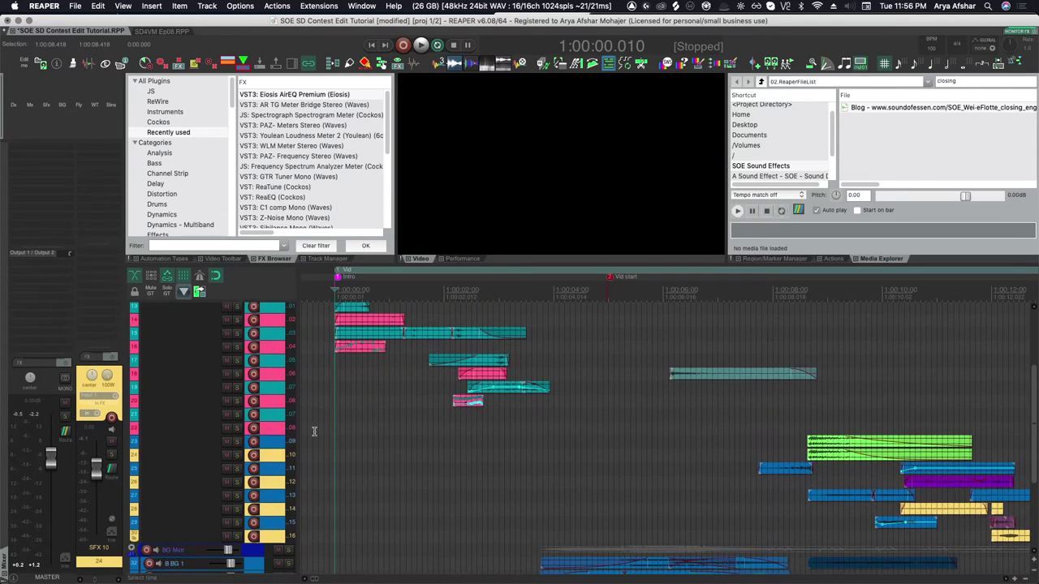
scroll(395, 438, up, 2)
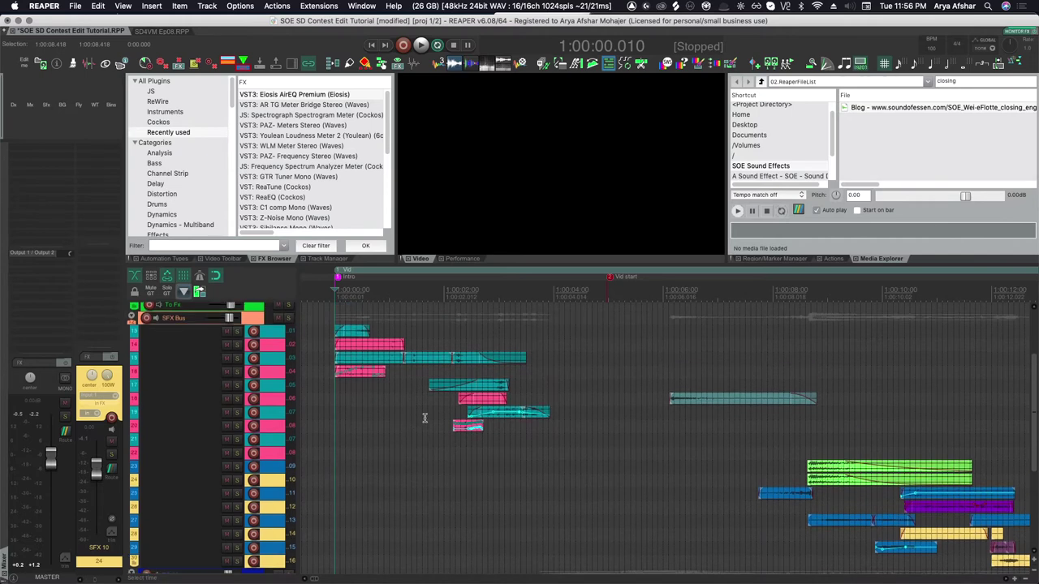
scroll(425, 419, down, 2)
scroll(390, 414, up, 2)
Place the edit cursor at 1:00:00.810 and at 1:00:01.611 while inspecting the intro items on the upper SFX tracks
click(378, 406)
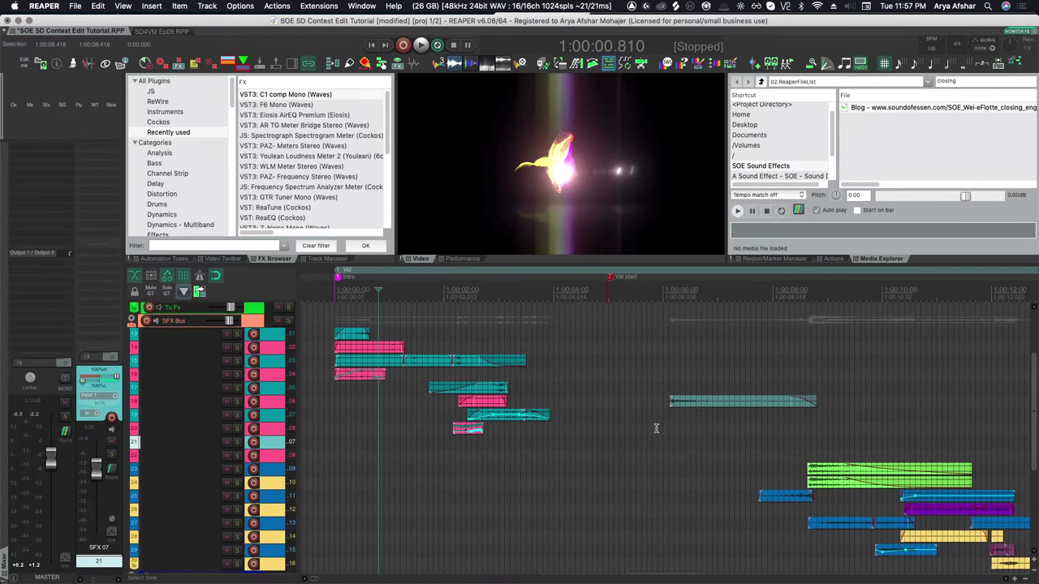
scroll(585, 430, right, 2)
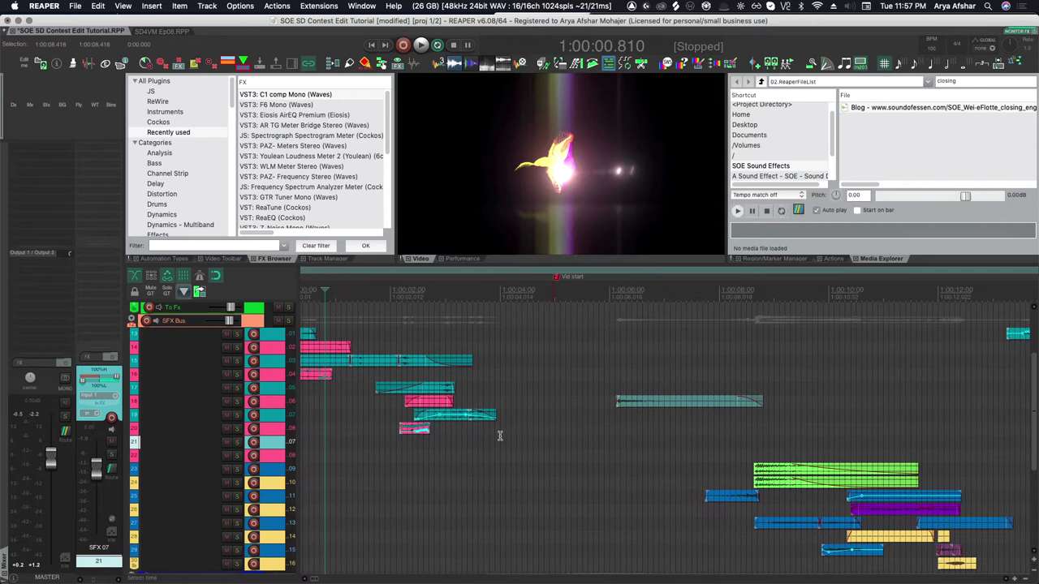
scroll(536, 439, left, 10)
scroll(535, 440, right, 10)
scroll(545, 437, left, 4)
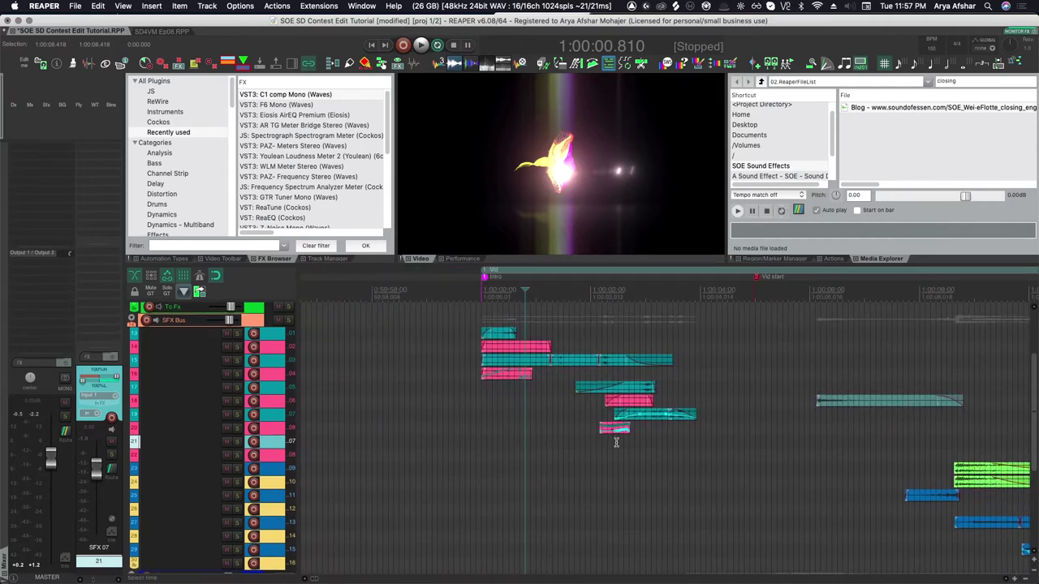
scroll(621, 455, right, 5)
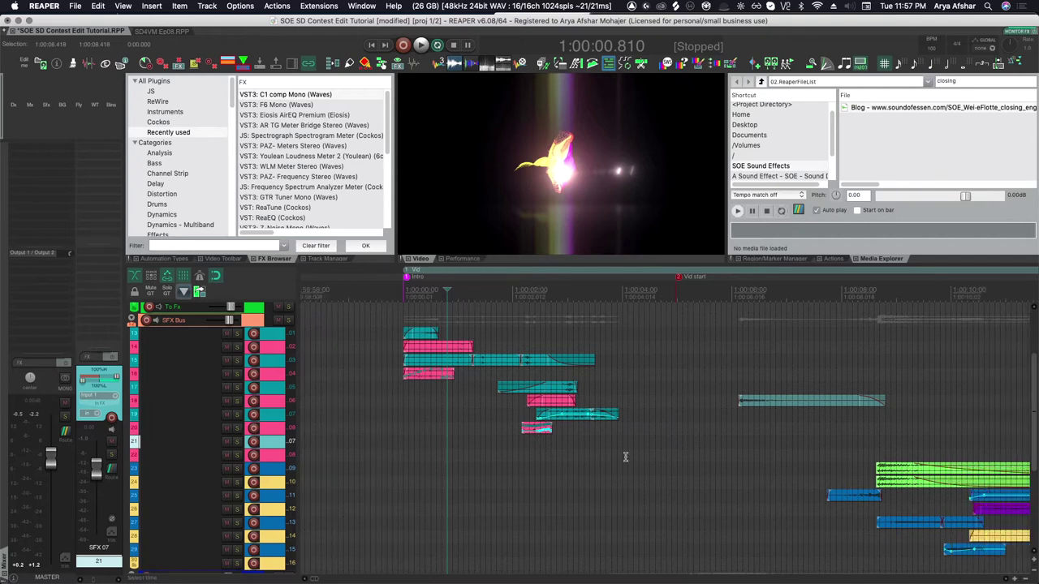
scroll(628, 456, left, 10)
click(855, 496)
scroll(768, 374, right, 12)
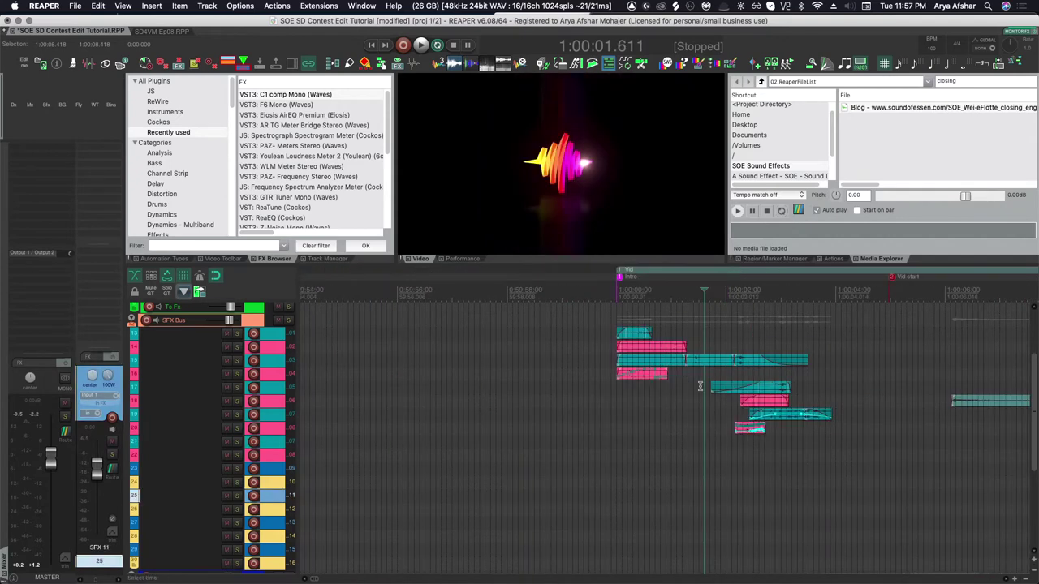
Compare the SFX and BG track layout after the Vid start marker and place the edit cursor at 1:00:07.017
scroll(681, 421, down, 1)
scroll(535, 422, down, 5)
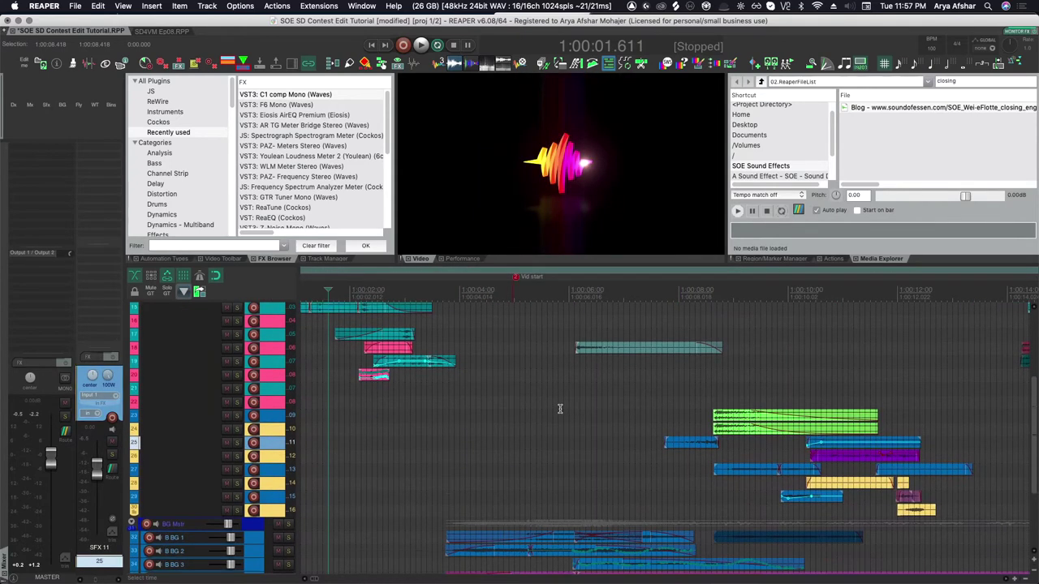
scroll(445, 443, down, 4)
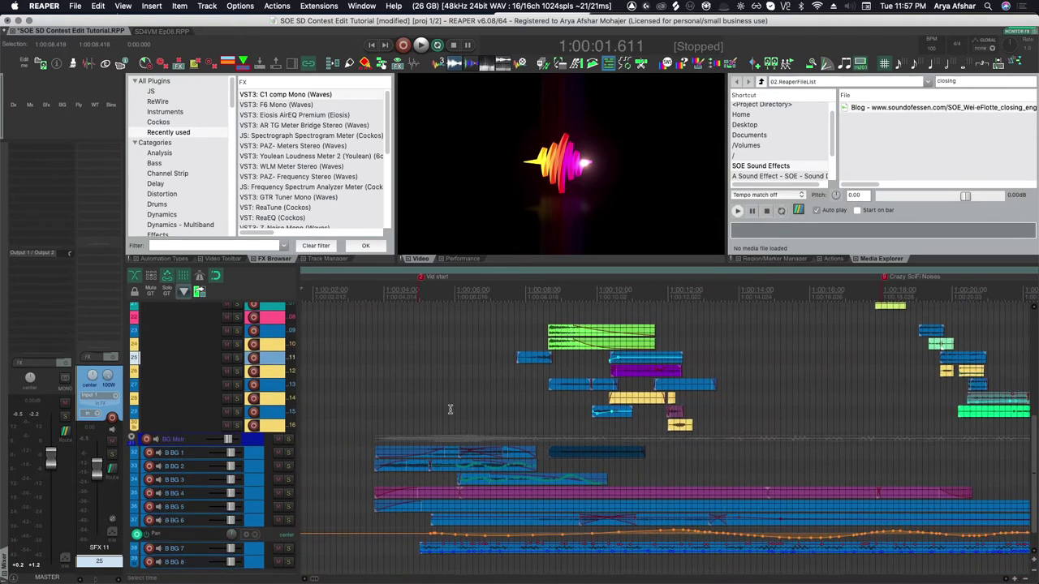
scroll(459, 426, up, 2)
scroll(462, 415, up, 2)
scroll(465, 414, left, 2)
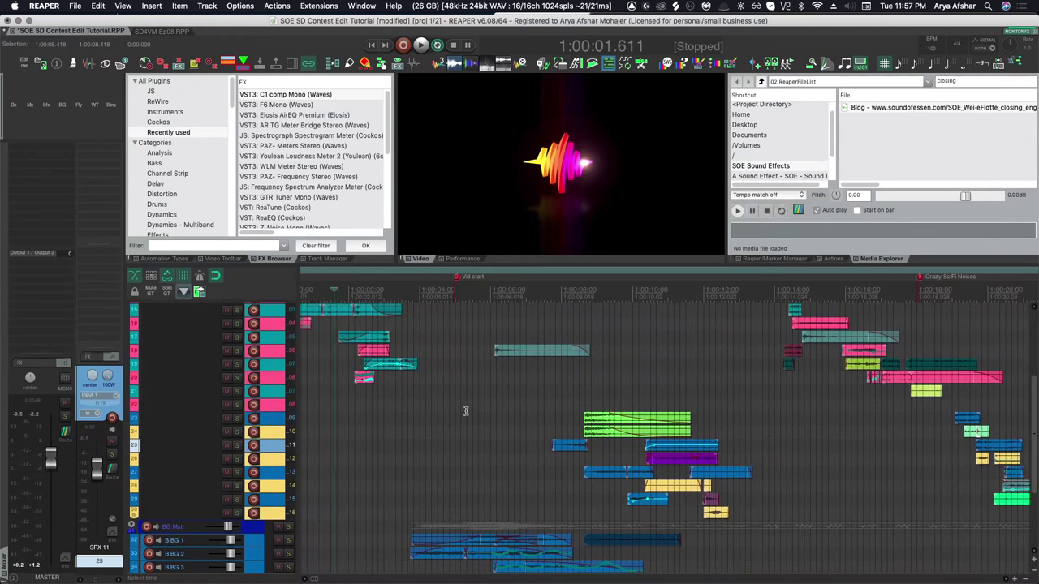
scroll(439, 412, up, 3)
scroll(385, 402, right, 2)
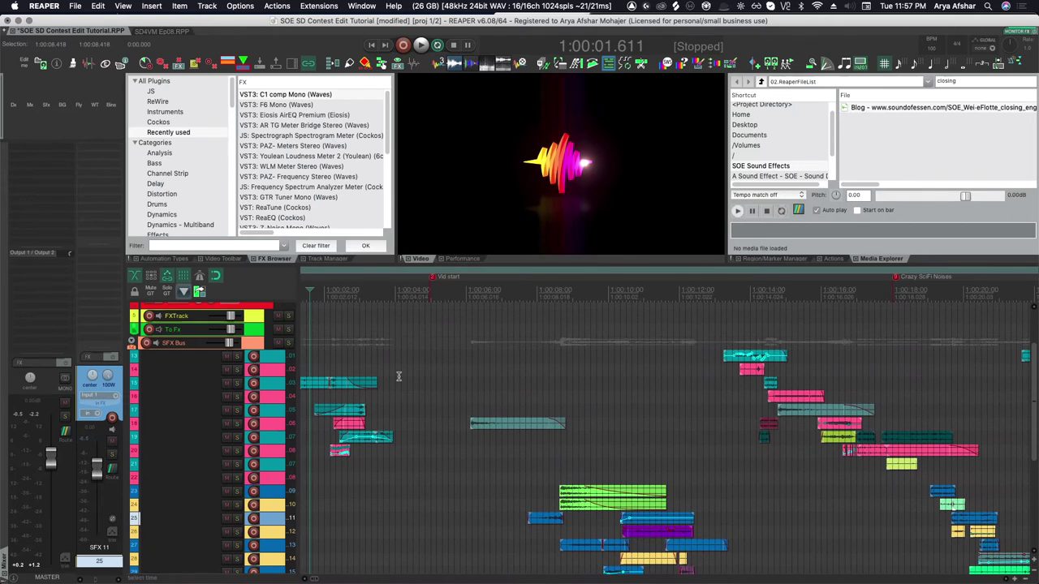
scroll(414, 426, left, 4)
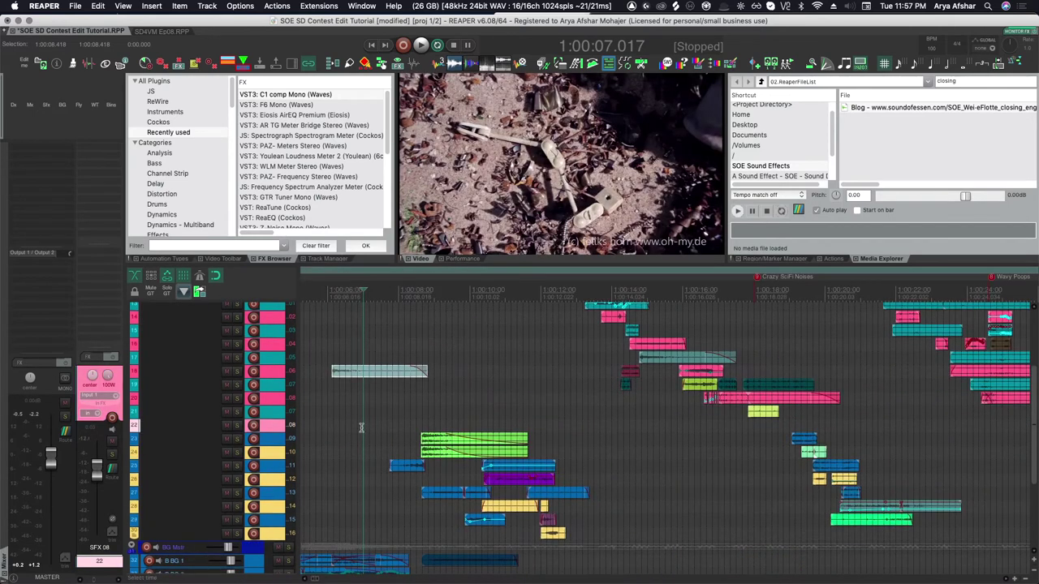
Select the first scene's items on SFX 09 to SFX 16, and select the following scene's group on the SFX 01 to SFX 08 tracks
drag(377, 423, 610, 545)
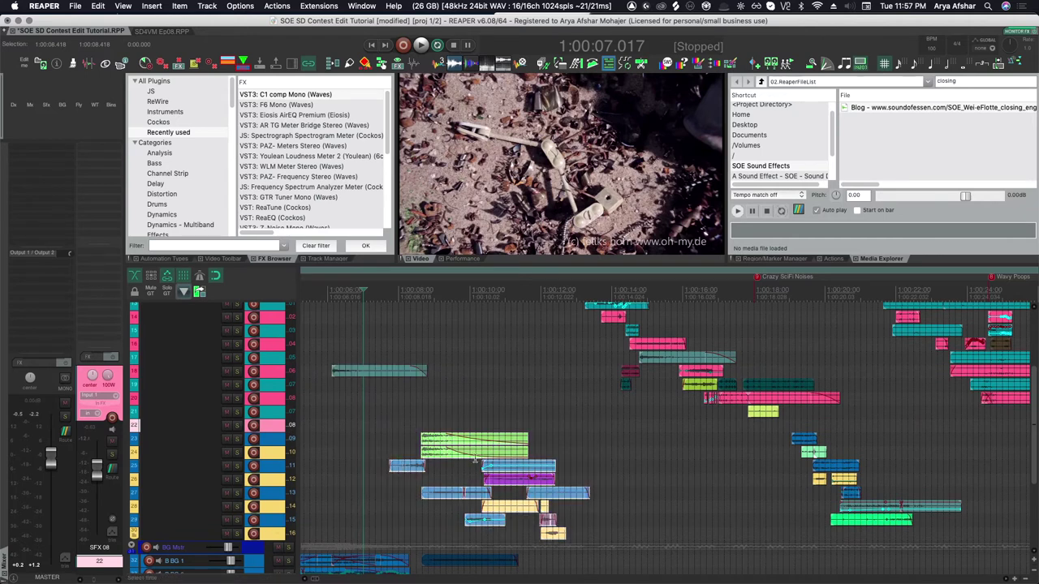
scroll(569, 326, up, 2)
drag(573, 330, 811, 454)
scroll(758, 452, right, 4)
scroll(686, 436, down, 3)
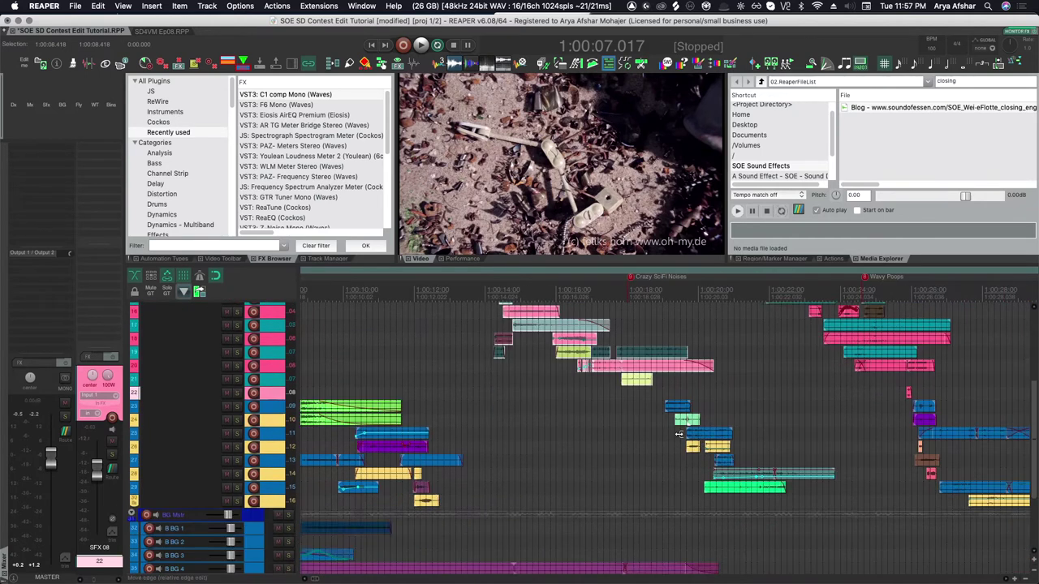
Place the edit cursor at 1:00:23.700 and examine the B BG 1 to B BG 7 background tracks at a larger track height
scroll(678, 435, right, 4)
scroll(649, 455, up, 3)
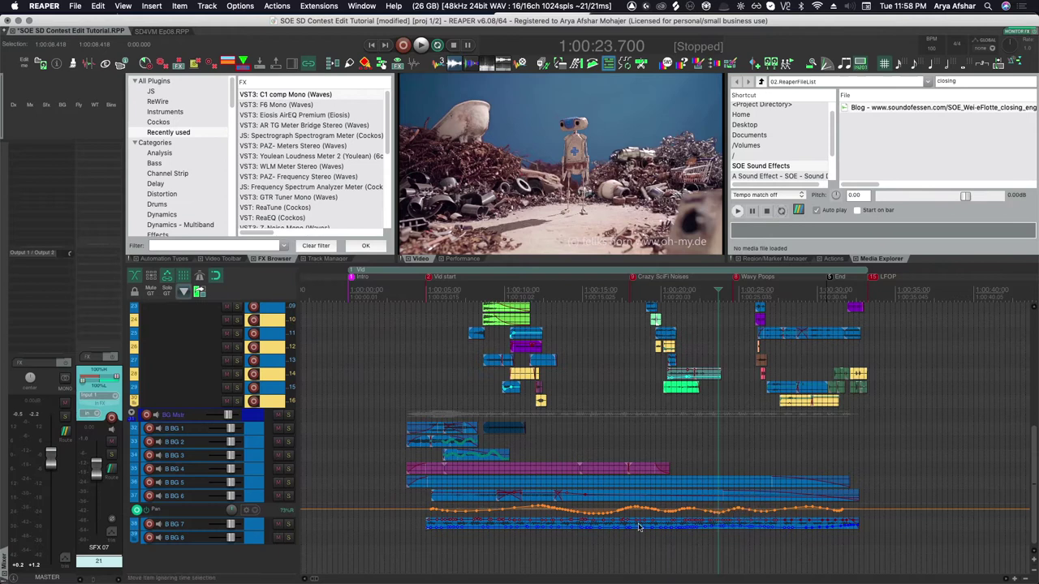
scroll(645, 540, up, 4)
scroll(642, 535, up, 5)
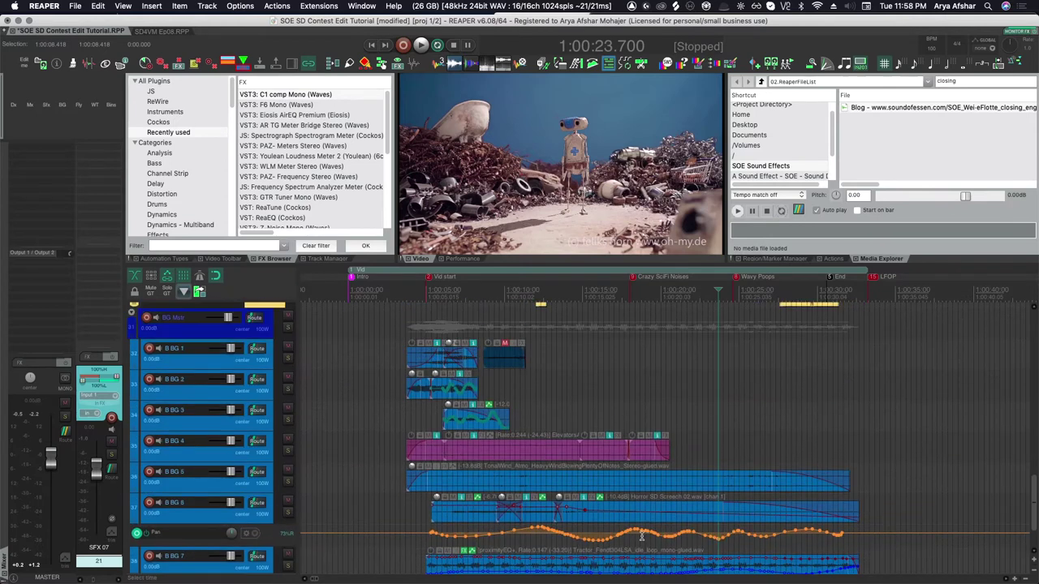
scroll(642, 536, down, 4)
scroll(641, 536, up, 3)
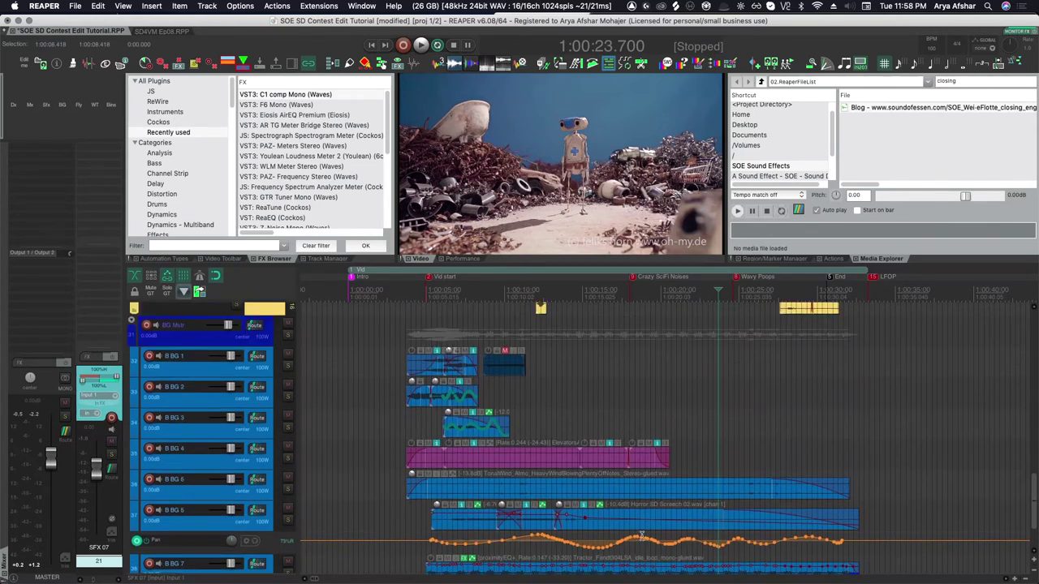
Examine the item layout from the SFX 09 to SFX 14 tracks back to the intro items on SFX 01 to SFX 08
scroll(484, 496, up, 3)
scroll(481, 493, up, 5)
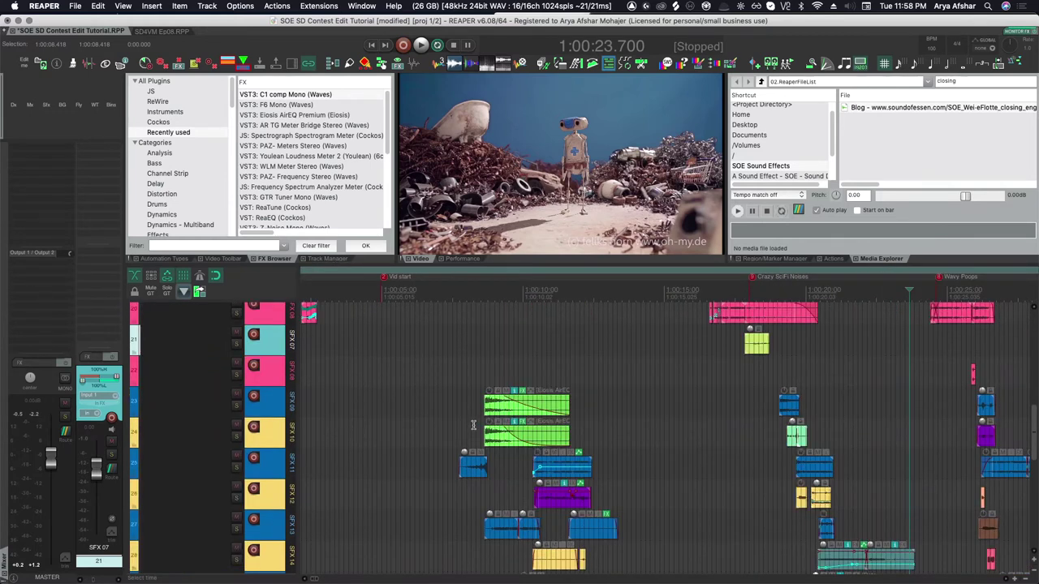
scroll(473, 425, up, 3)
scroll(378, 376, up, 2)
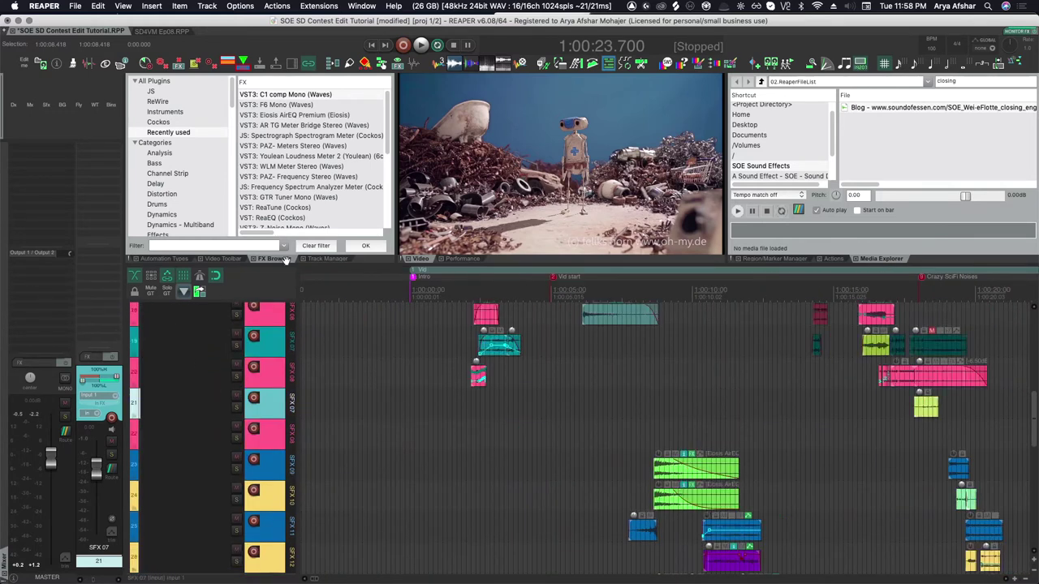
scroll(573, 432, up, 4)
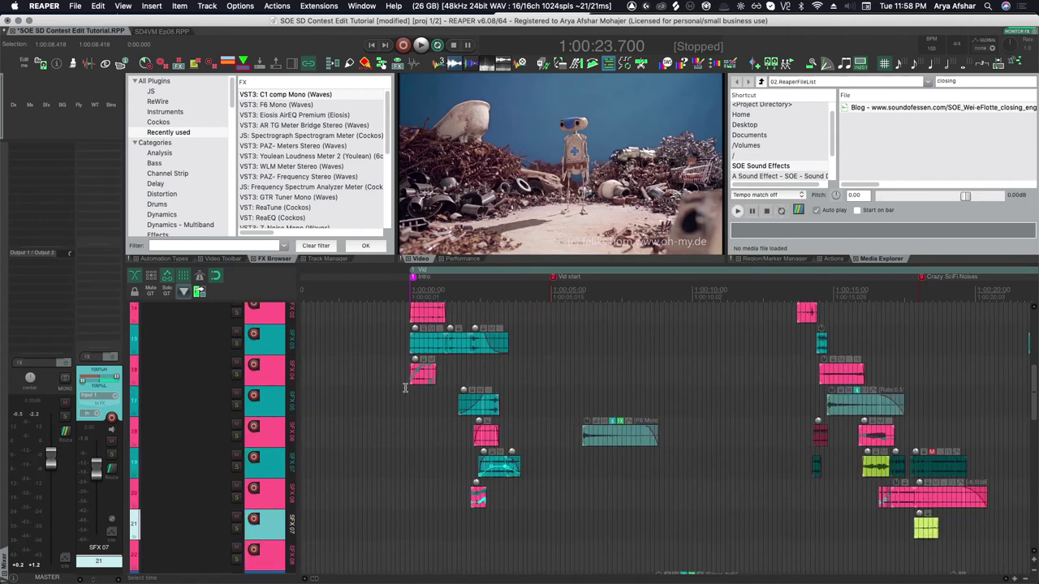
scroll(405, 387, up, 2)
scroll(428, 382, up, 2)
scroll(432, 411, up, 3)
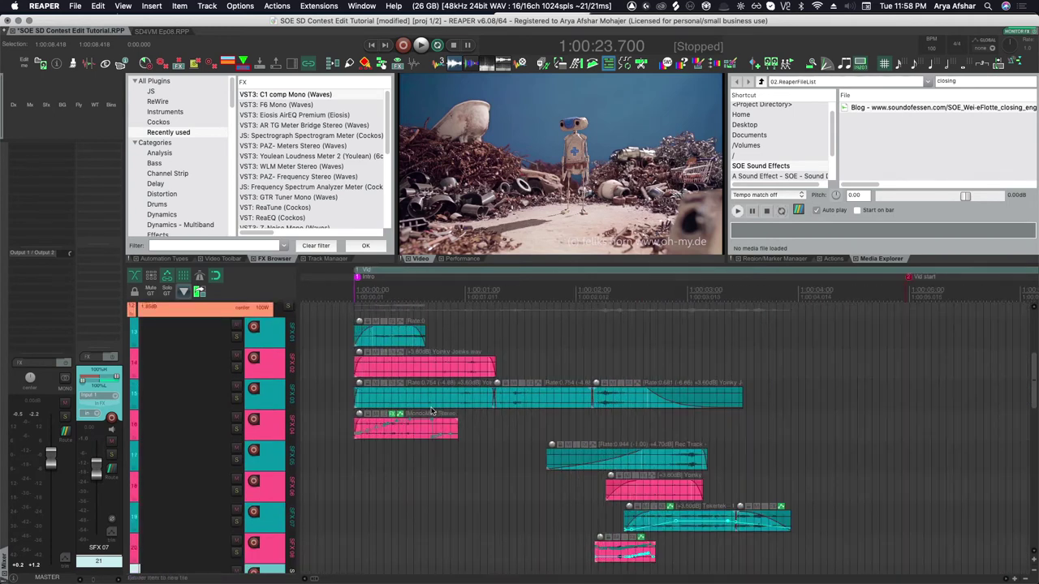
View the MondoMod Stereo item effect on the first intro item of the SFX 04 track and close its window
scroll(520, 465, right, 1)
click(374, 414)
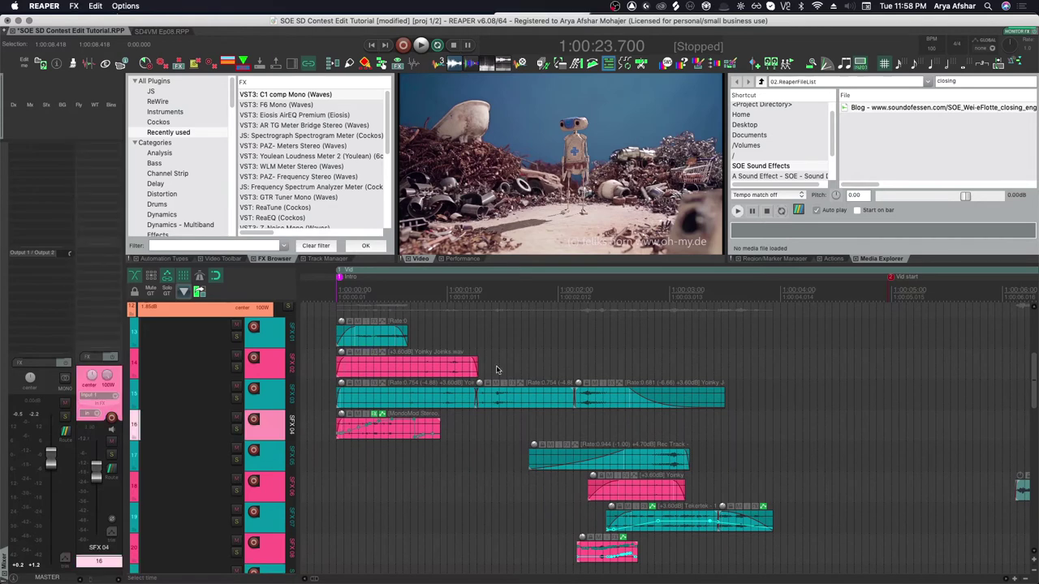
click(559, 49)
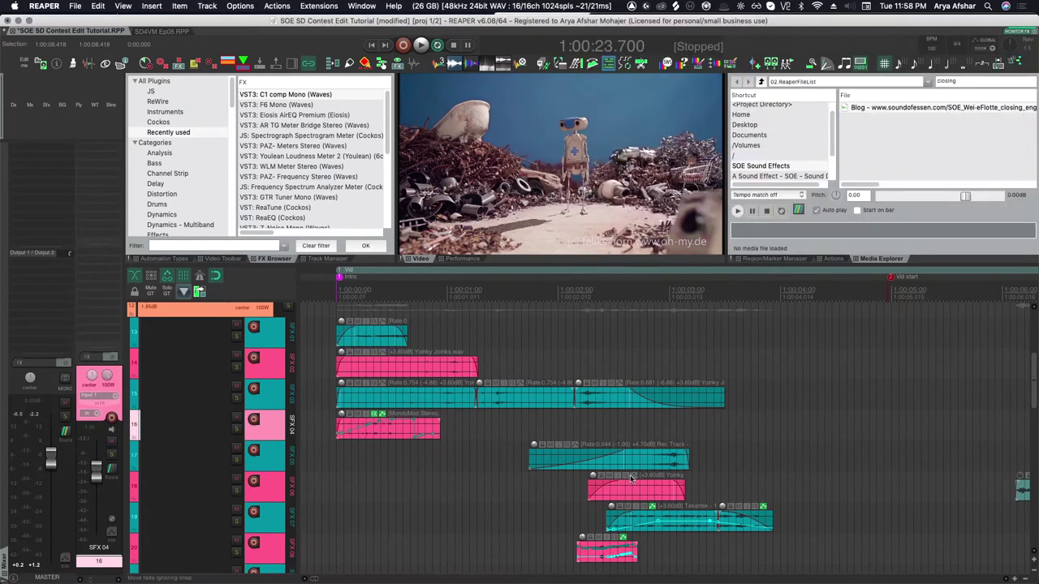
Inspect the overlapping intro items, fades and envelopes on the SFX 05 to SFX 08 tracks
scroll(584, 548, right, 3)
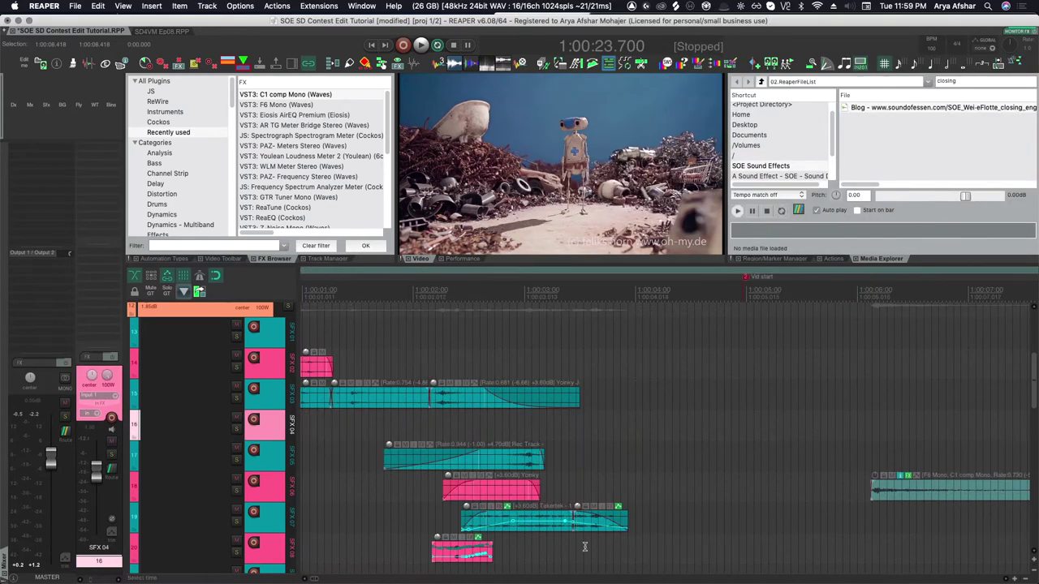
scroll(557, 534, down, 3)
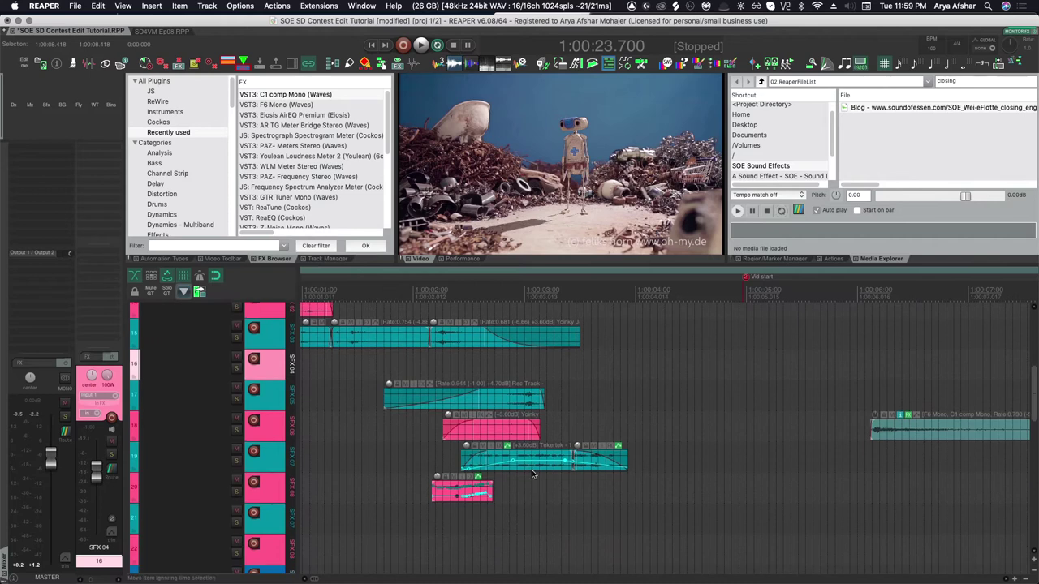
scroll(534, 475, up, 2)
scroll(533, 471, up, 2)
scroll(533, 471, up, 5)
scroll(534, 471, down, 3)
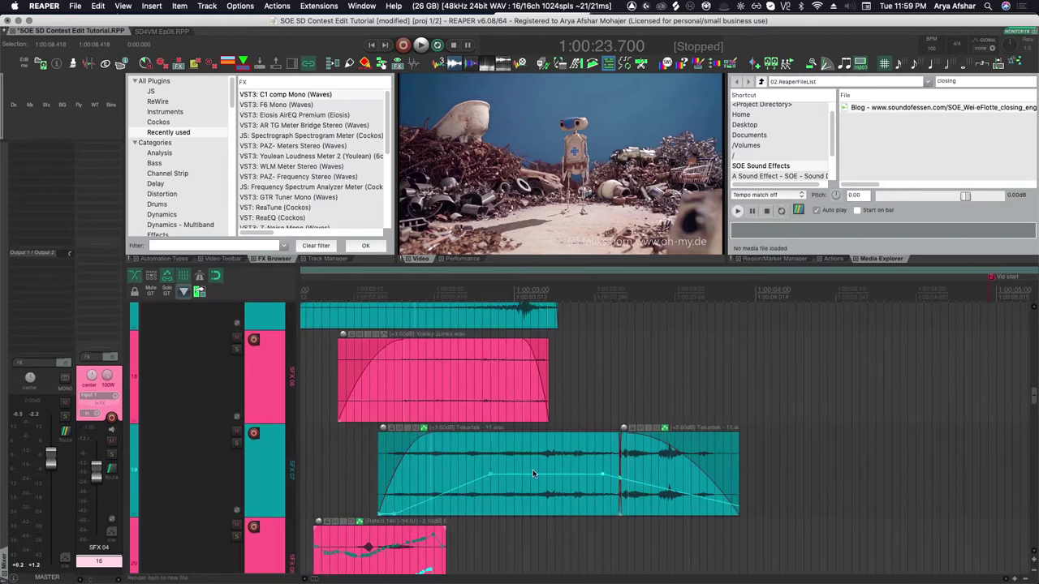
Examine how the SFX 09 to SFX 16 items are laid out between the Wavy Poops marker and the LFOP marker
scroll(734, 504, down, 8)
scroll(735, 502, down, 8)
scroll(734, 499, down, 3)
scroll(675, 483, right, 6)
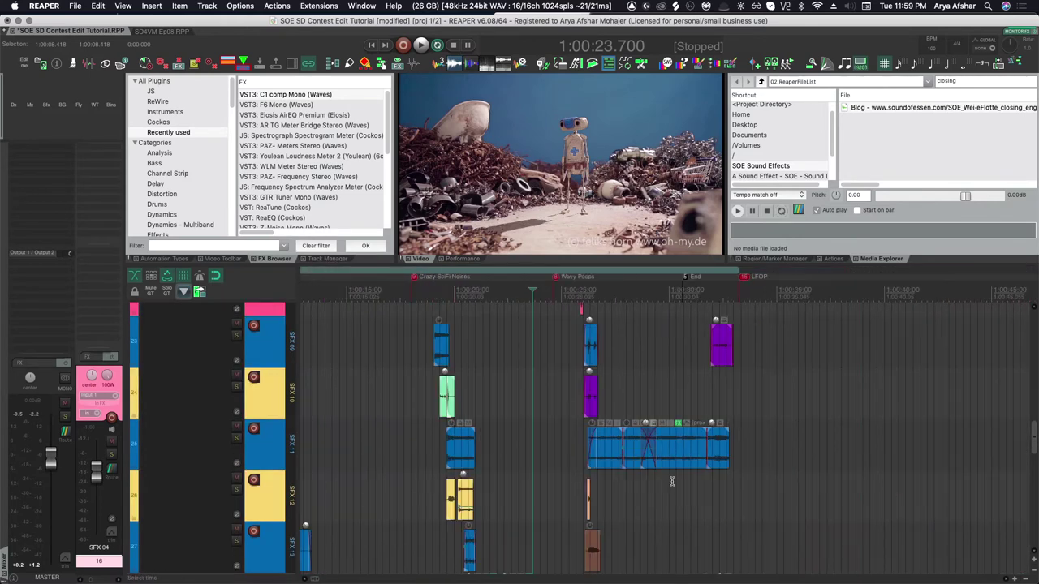
scroll(542, 471, up, 4)
scroll(620, 477, up, 2)
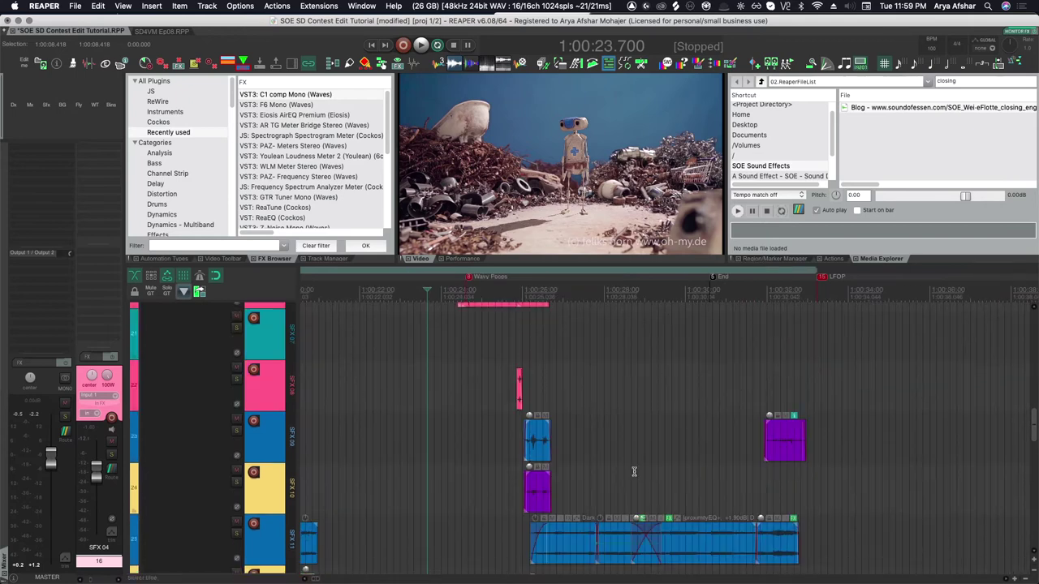
scroll(620, 477, down, 6)
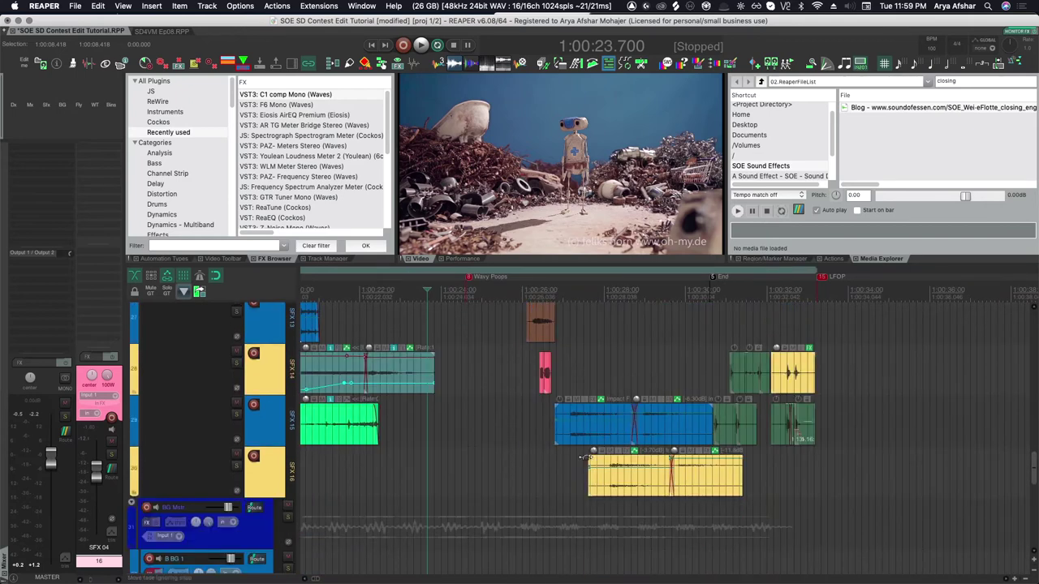
scroll(497, 431, up, 8)
scroll(547, 485, up, 2)
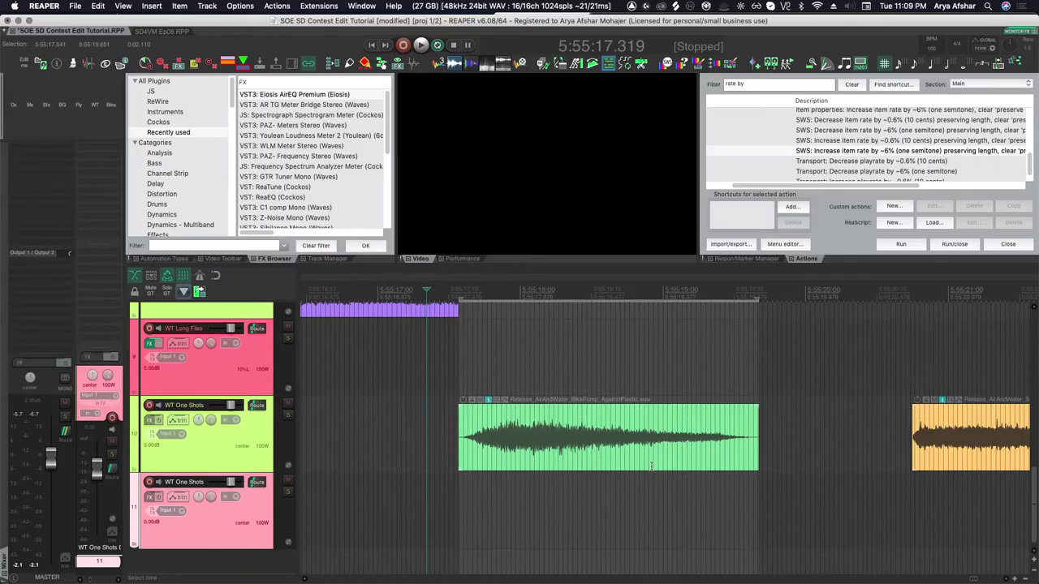
Play the Release_AirAndWater_BikePump_AgainstPlastic item on the WT One Shots track and stop playback
click(580, 446)
key(space)
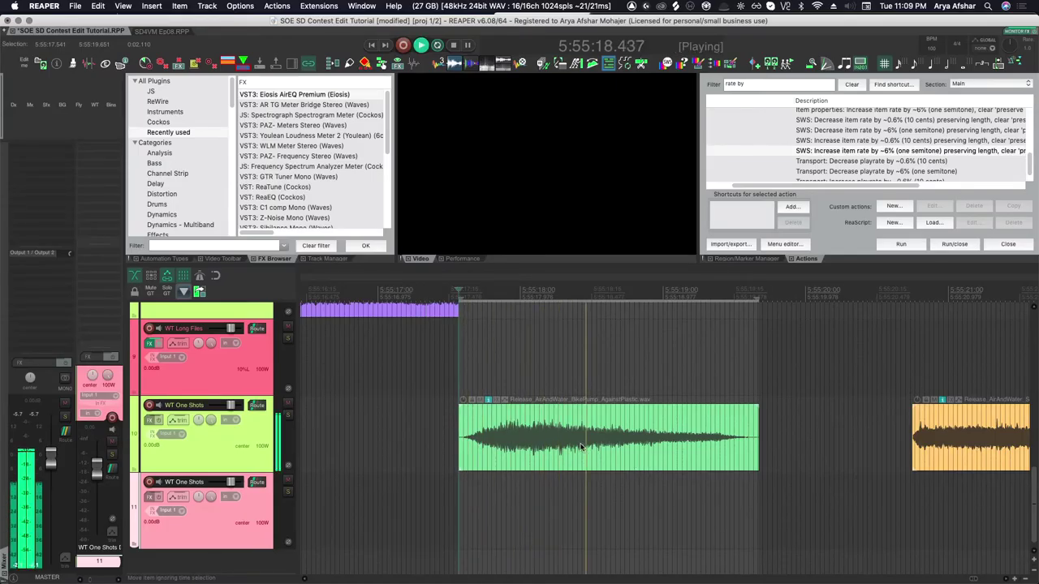
key(space)
Clear the time selection and delete the existing row of pitched items on the To Fx track
scroll(579, 448, down, 2)
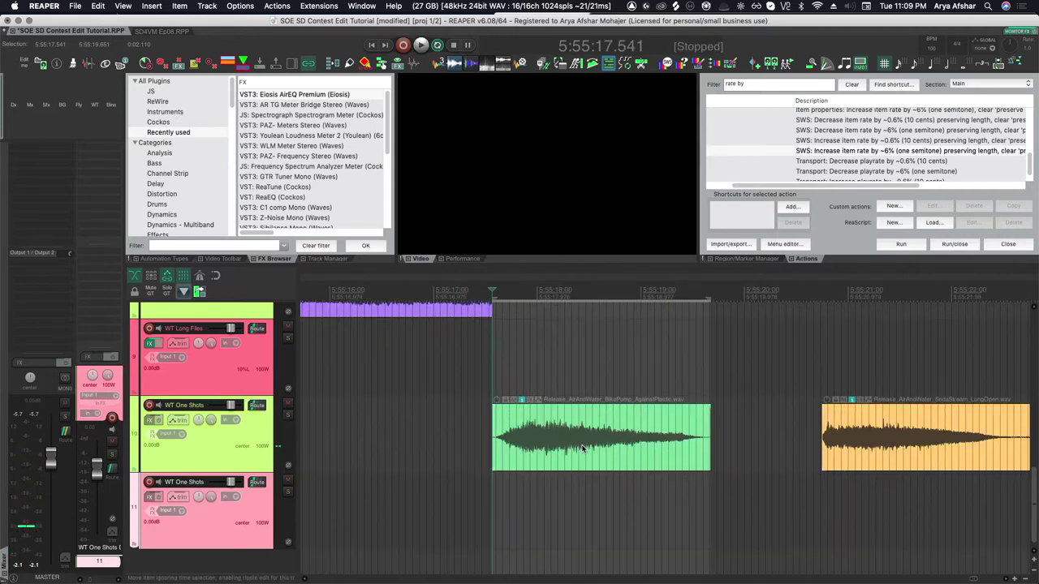
scroll(576, 452, down, 2)
scroll(535, 454, down, 2)
scroll(495, 454, down, 1)
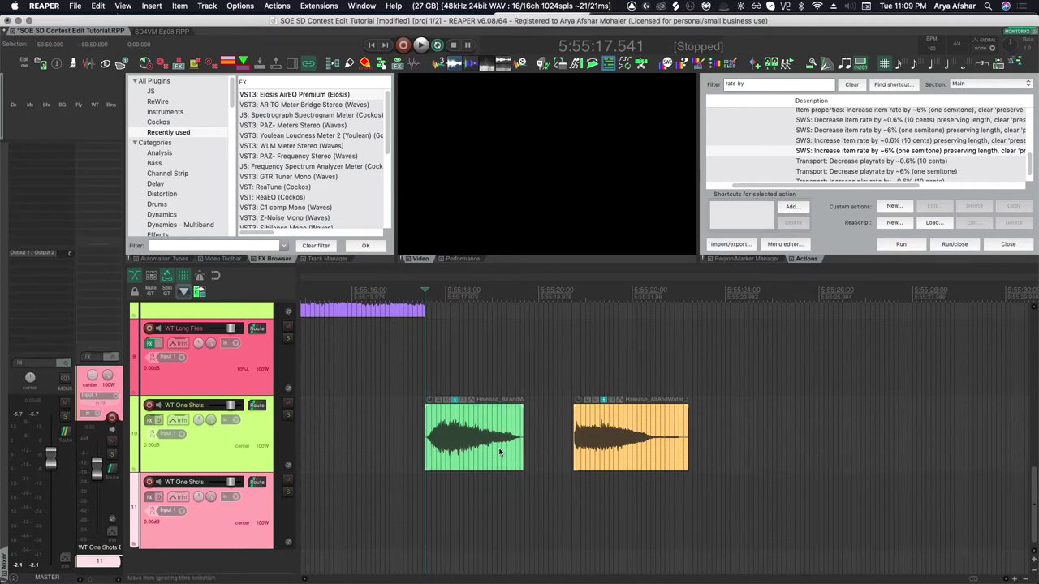
scroll(499, 450, down, 4)
scroll(500, 449, down, 10)
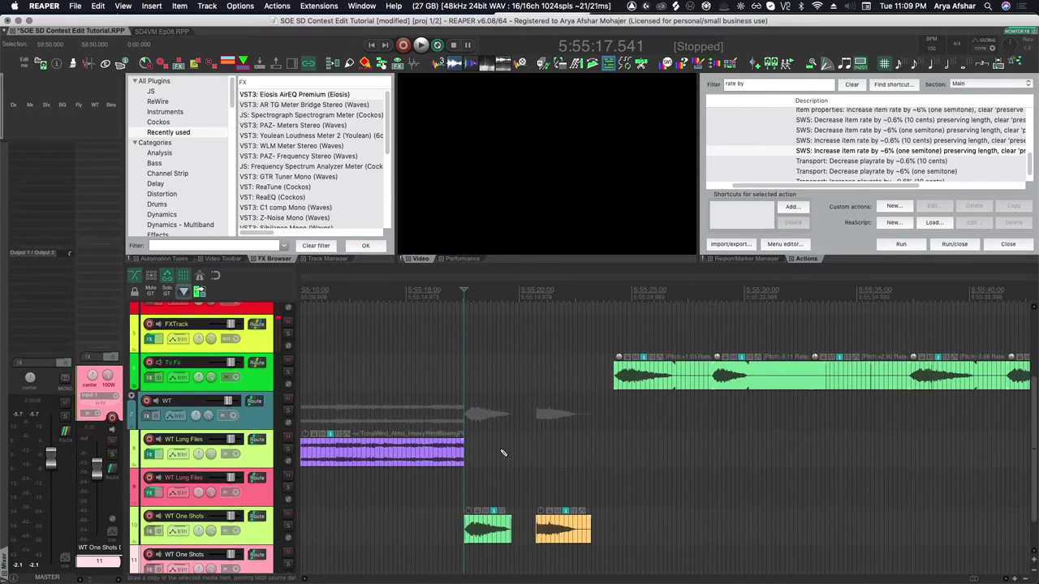
drag(489, 377, 931, 378)
key(Delete)
Select the BikePump_AgainstPlastic item on the WT One Shots track and copy it onto the To Fx track
scroll(487, 512, up, 6)
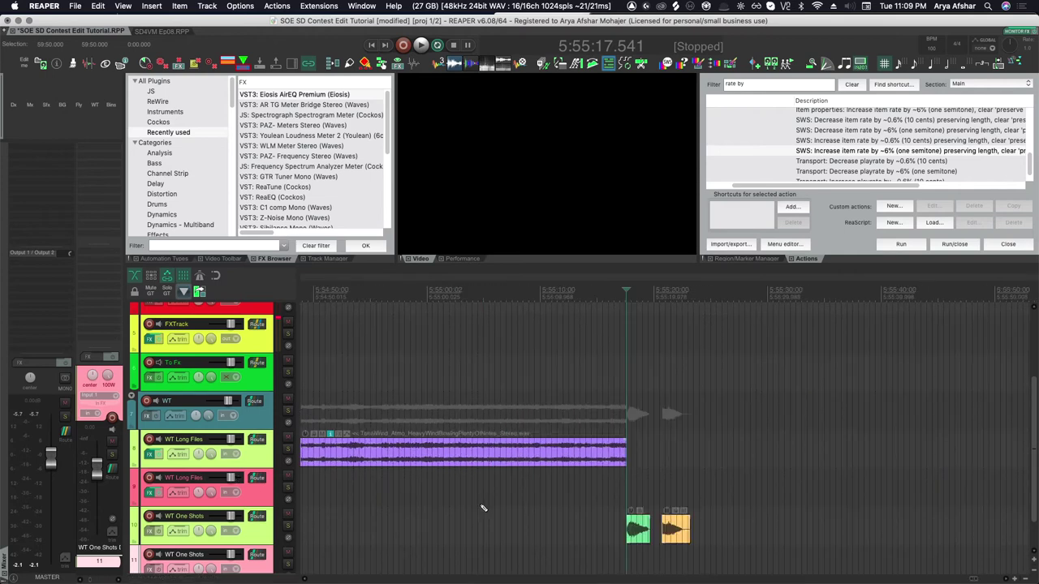
scroll(519, 520, up, 4)
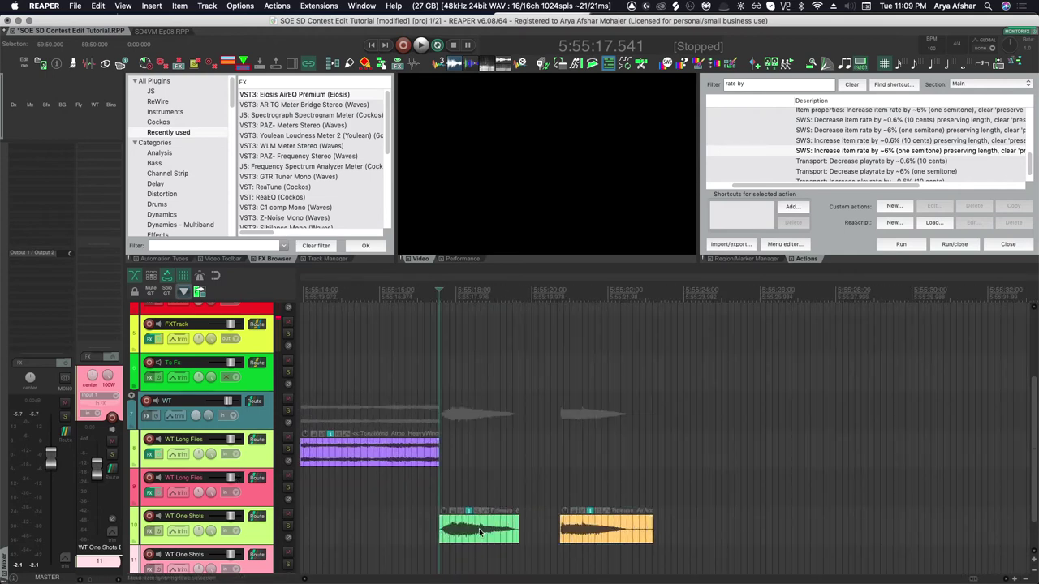
click(482, 532)
scroll(471, 520, up, 4)
click(430, 493)
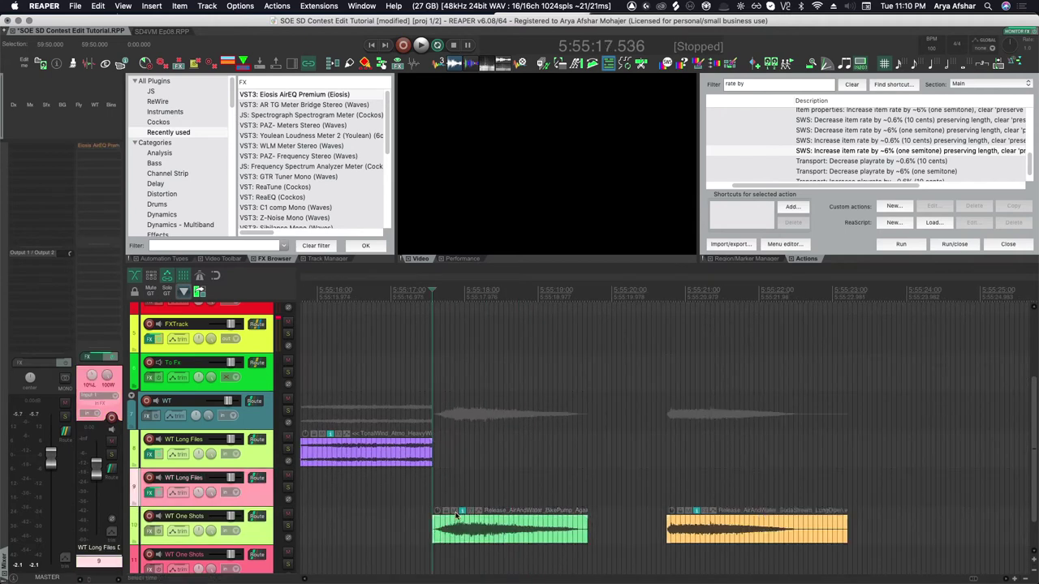
click(513, 533)
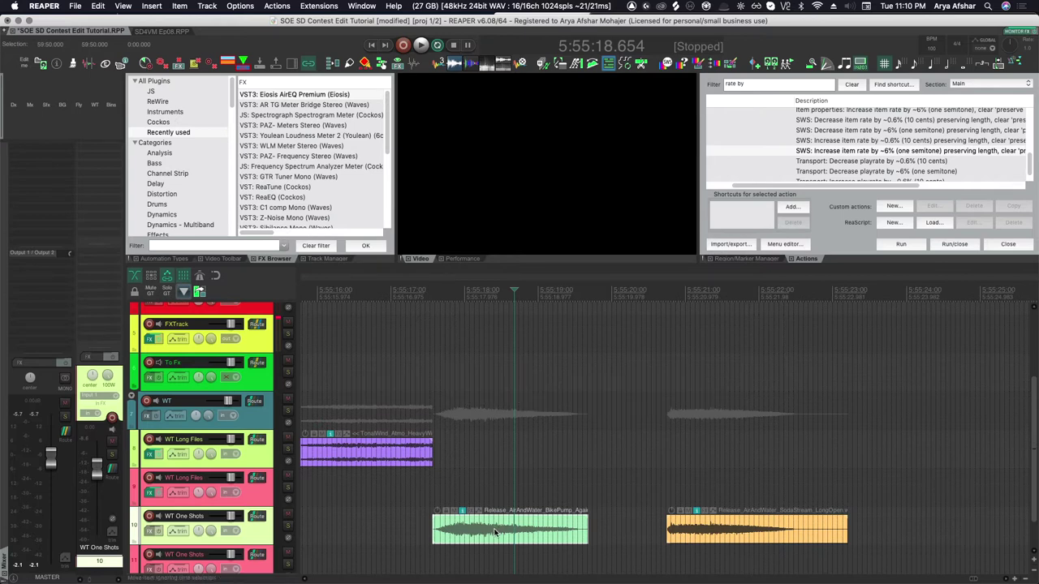
scroll(495, 532, down, 4)
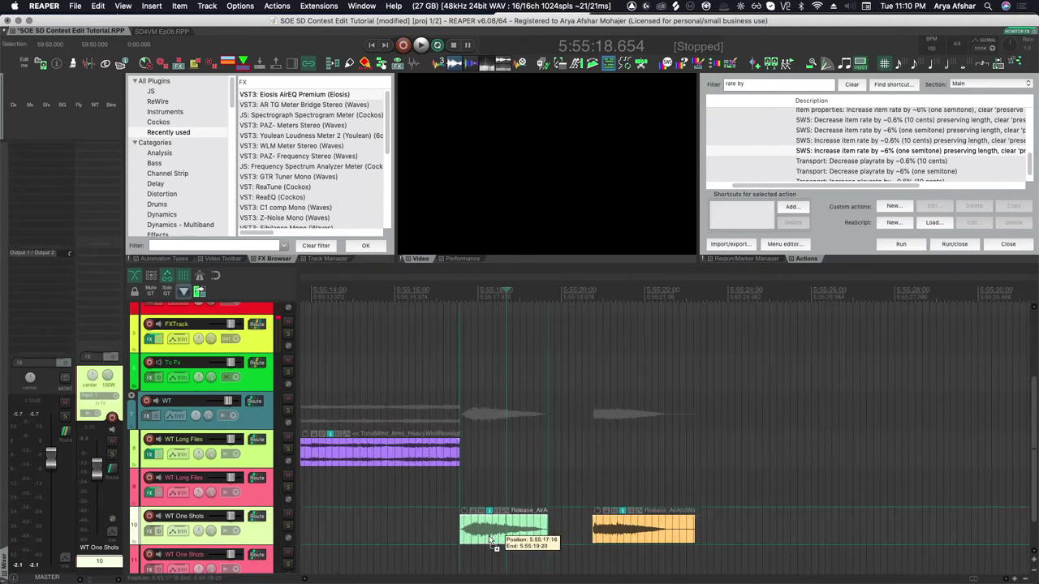
drag(489, 537, 529, 386)
scroll(525, 385, right, 2)
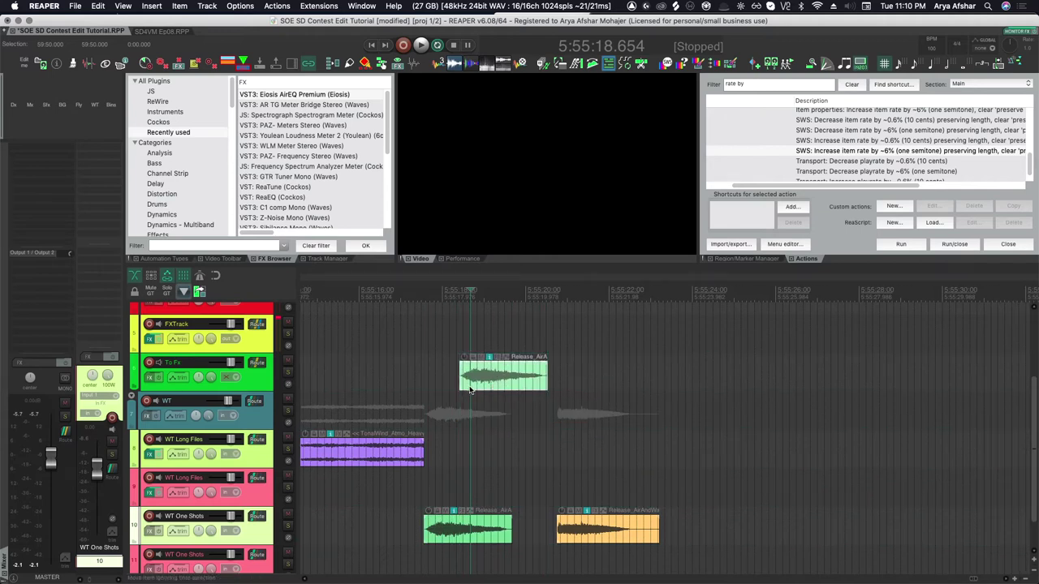
Review the To Fx track's routing and its send to FXTrack, leaving the settings as they are
scroll(247, 389, up, 2)
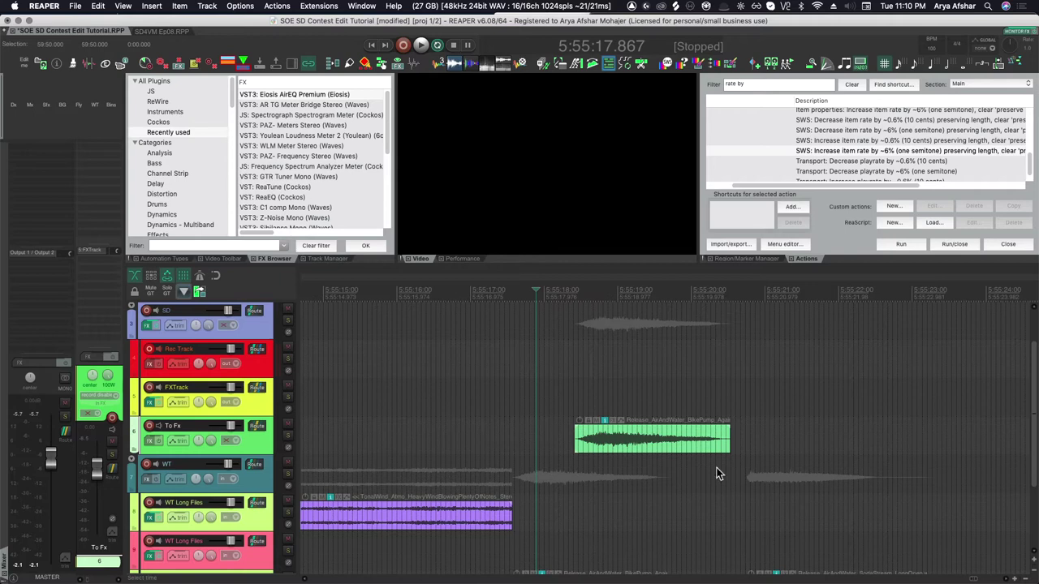
click(257, 426)
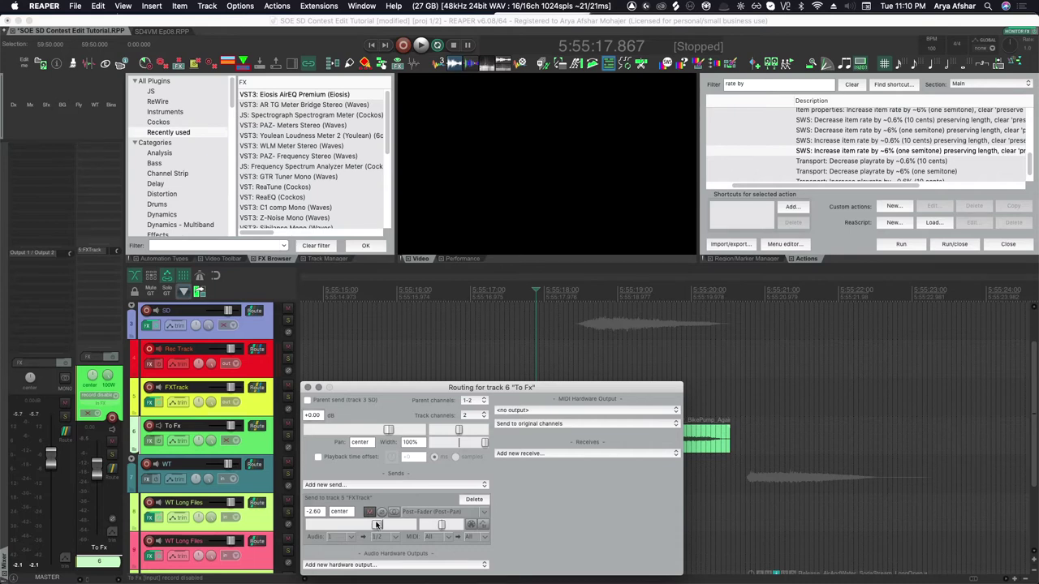
click(306, 388)
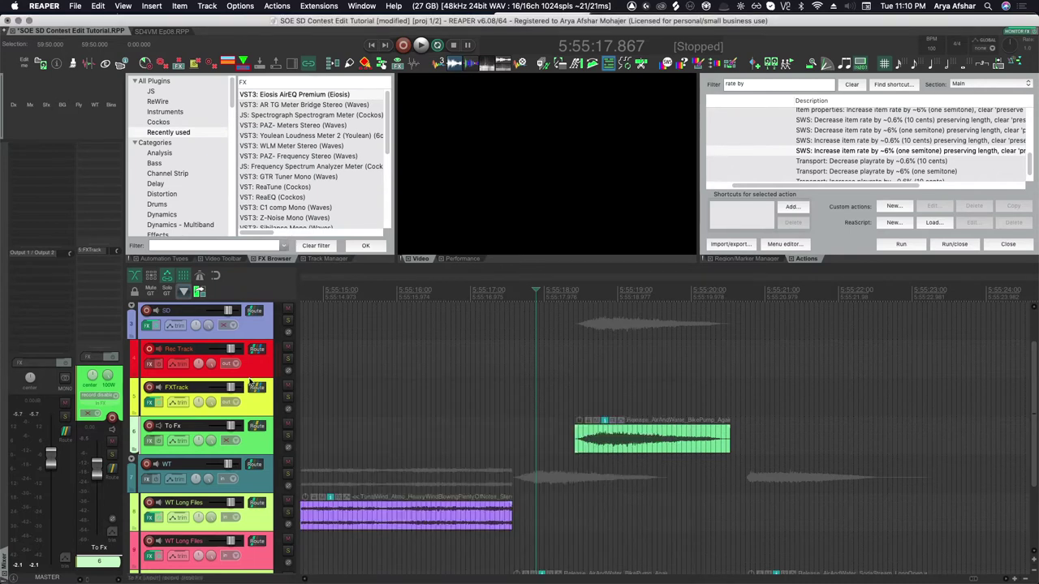
Review the effects chain on FXTrack, and check the track's routing for its receive from To Fx and send to Rec Track
click(147, 402)
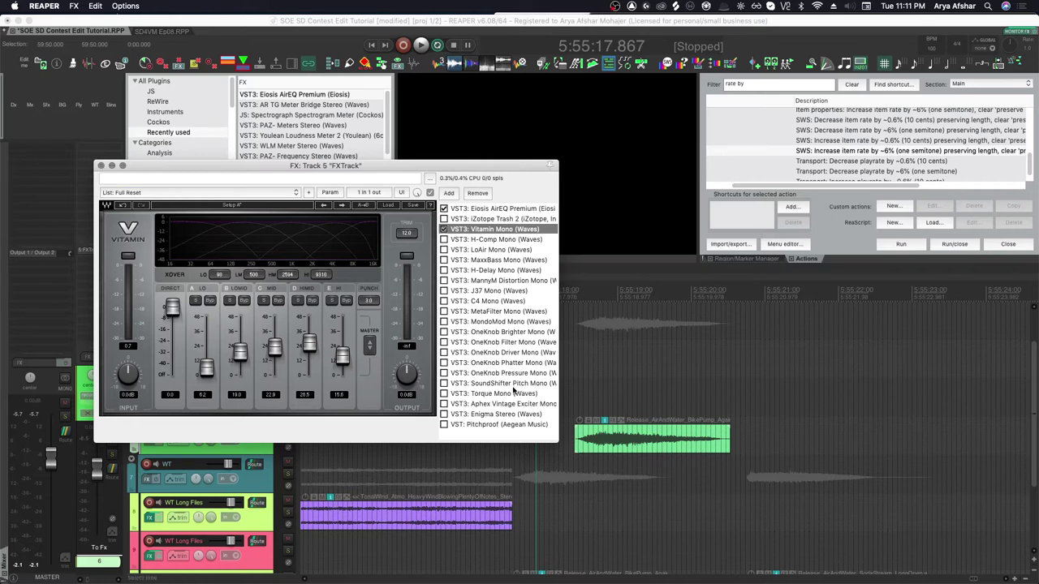
click(99, 165)
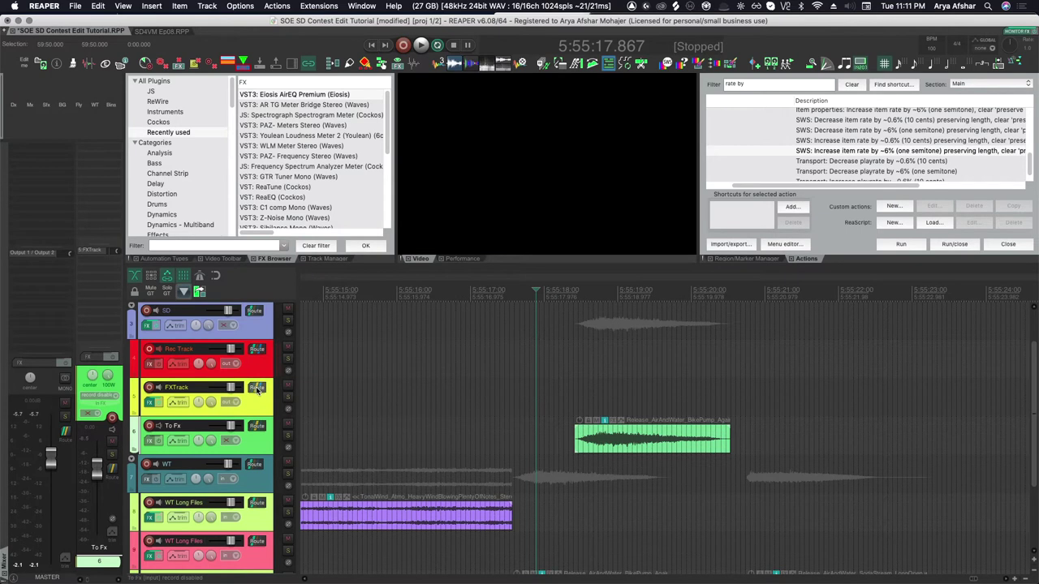
click(257, 388)
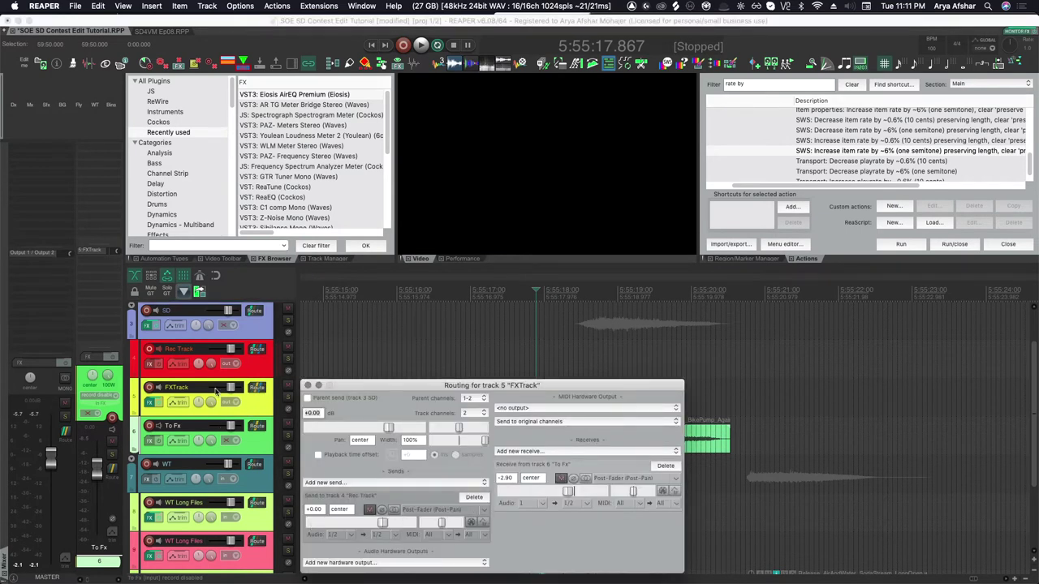
click(308, 385)
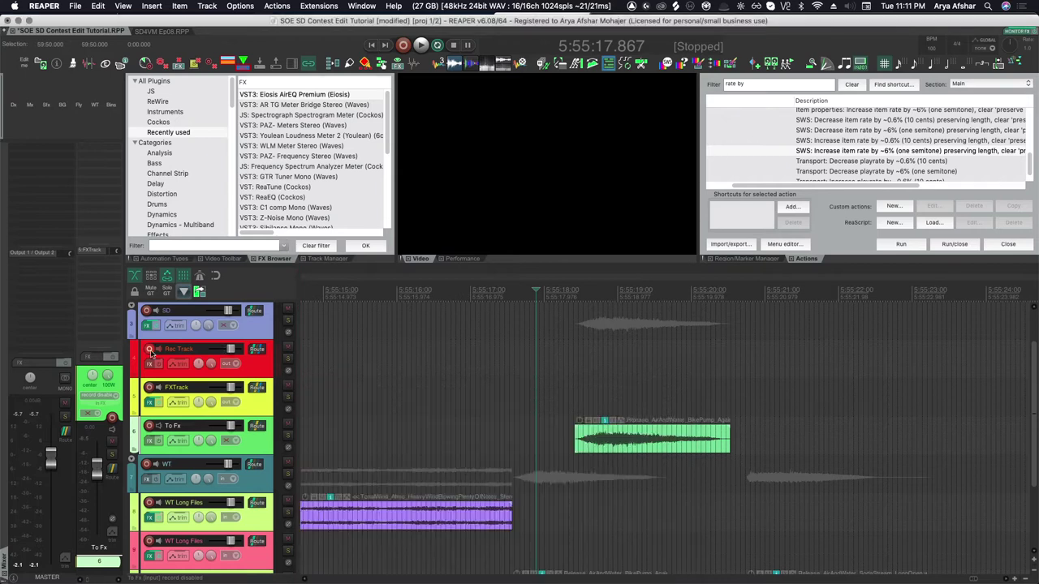
Check the Record: output modes available for the Rec Track without changing them
right_click(150, 349)
mouse_move(340, 429)
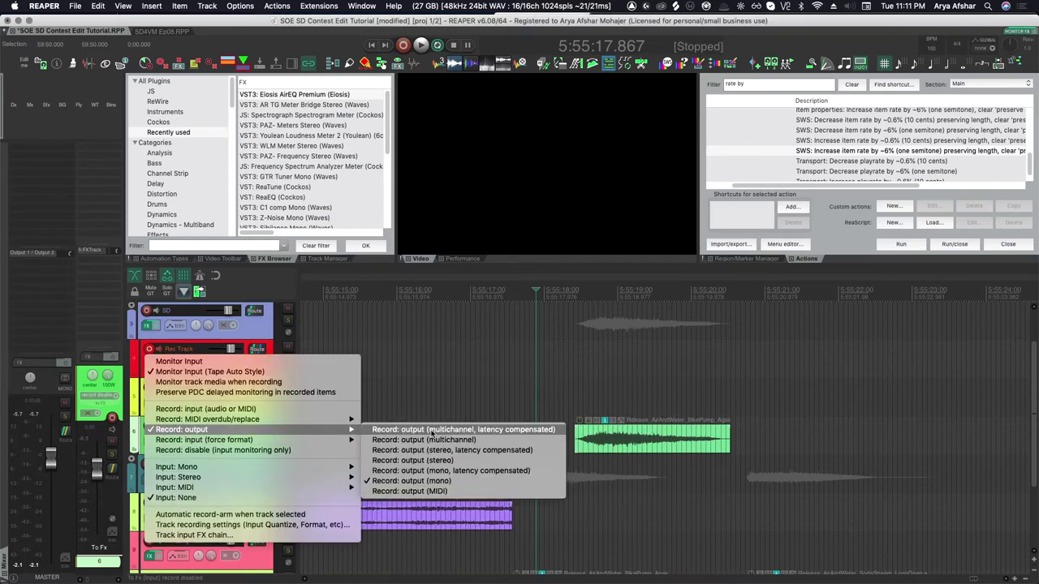
click(424, 398)
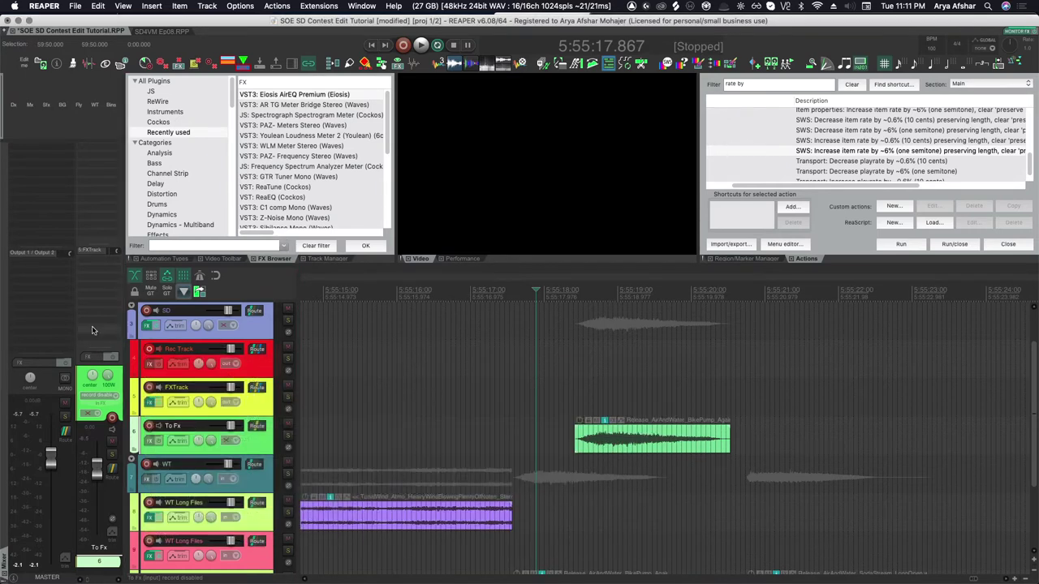
Rename the Rec Track as "Servo Sounds"
double_click(180, 350)
text(Se)
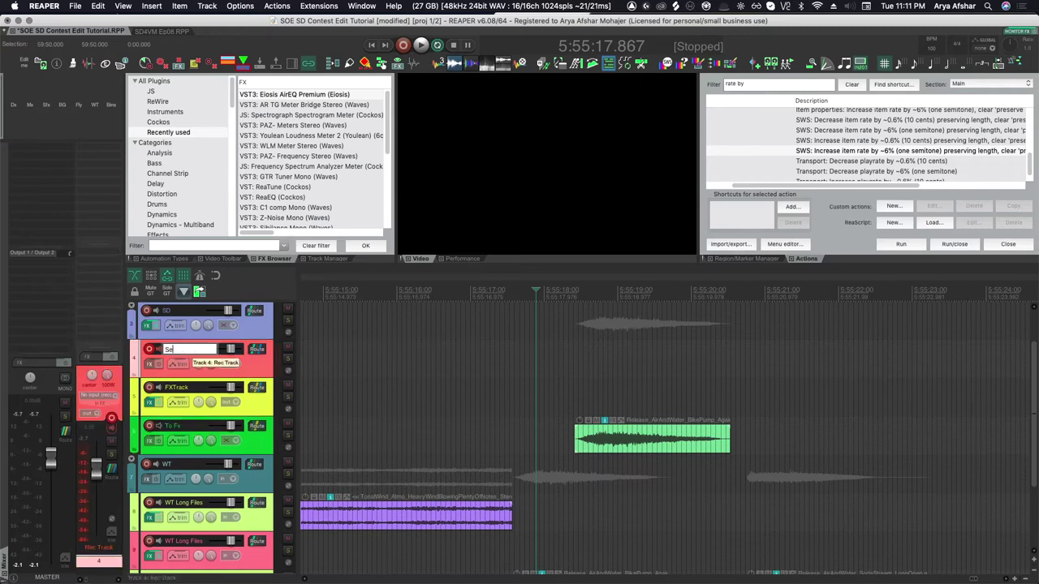
text(rvo Sounds)
key(Return)
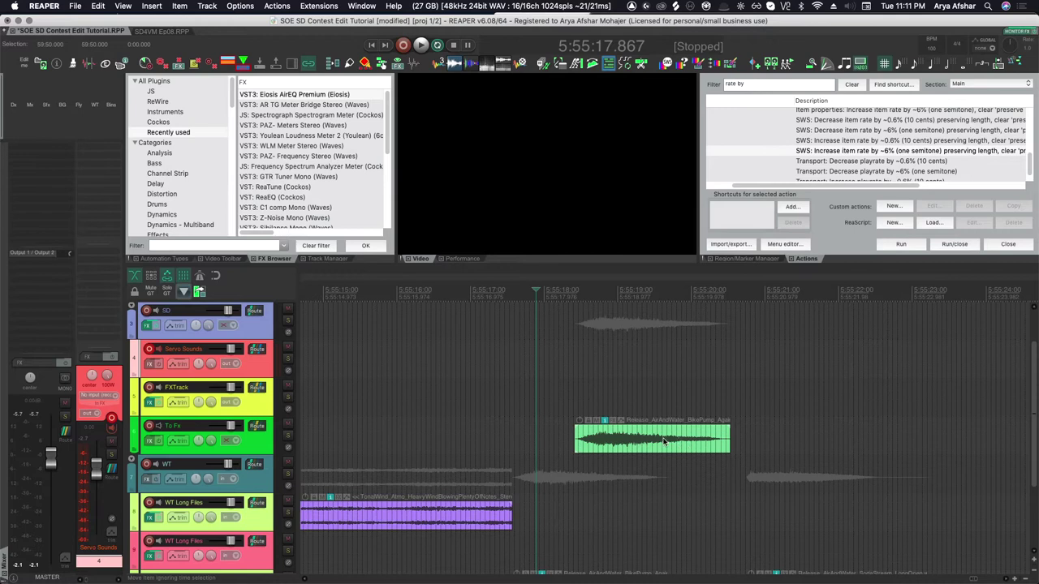
Set the pitch shift/time stretch mode of the bike pump item on To Fx to SoundTouch with High Quality
click(646, 445)
scroll(617, 448, right, 3)
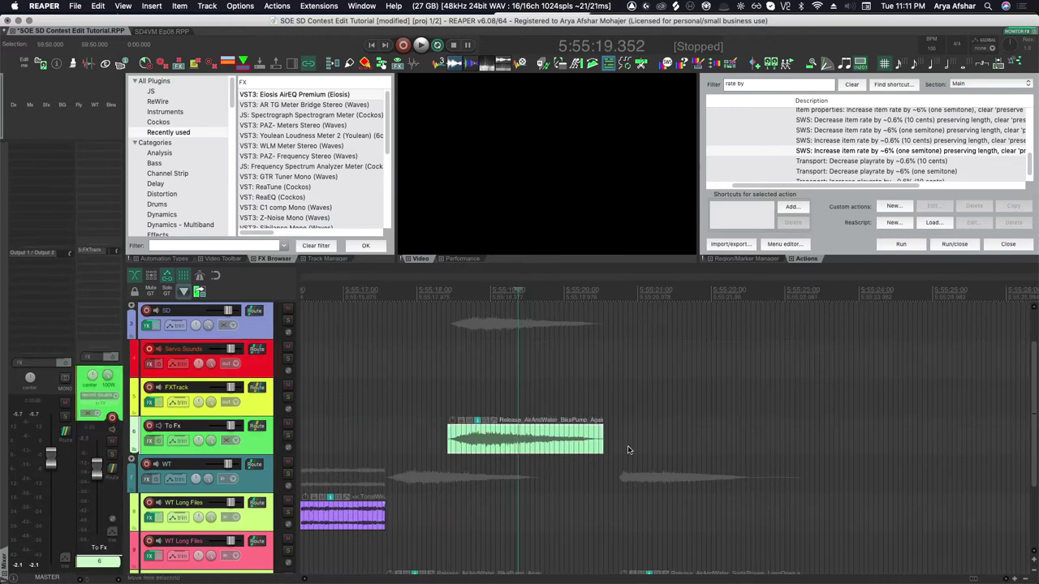
double_click(567, 451)
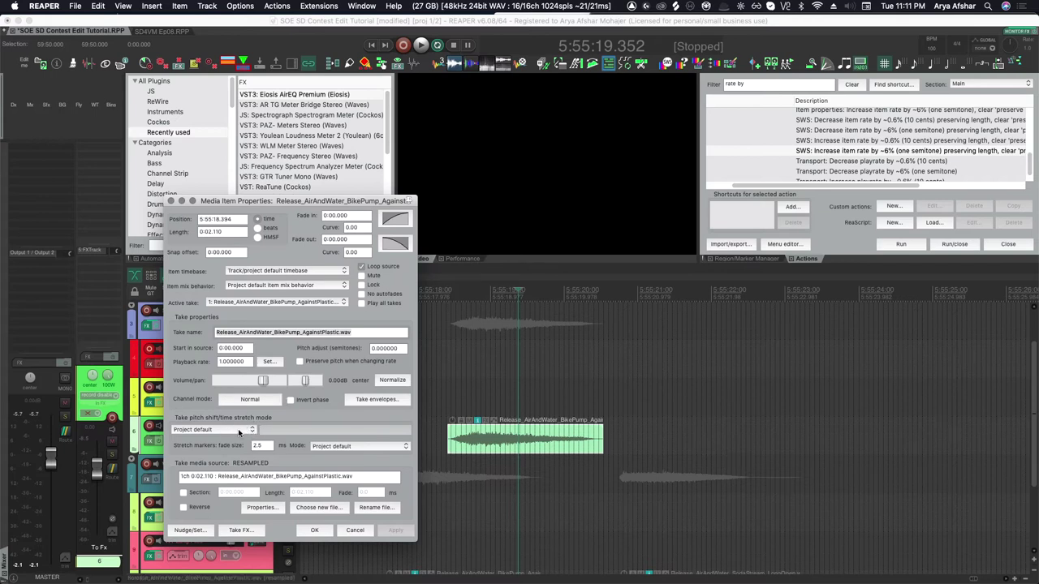
click(246, 429)
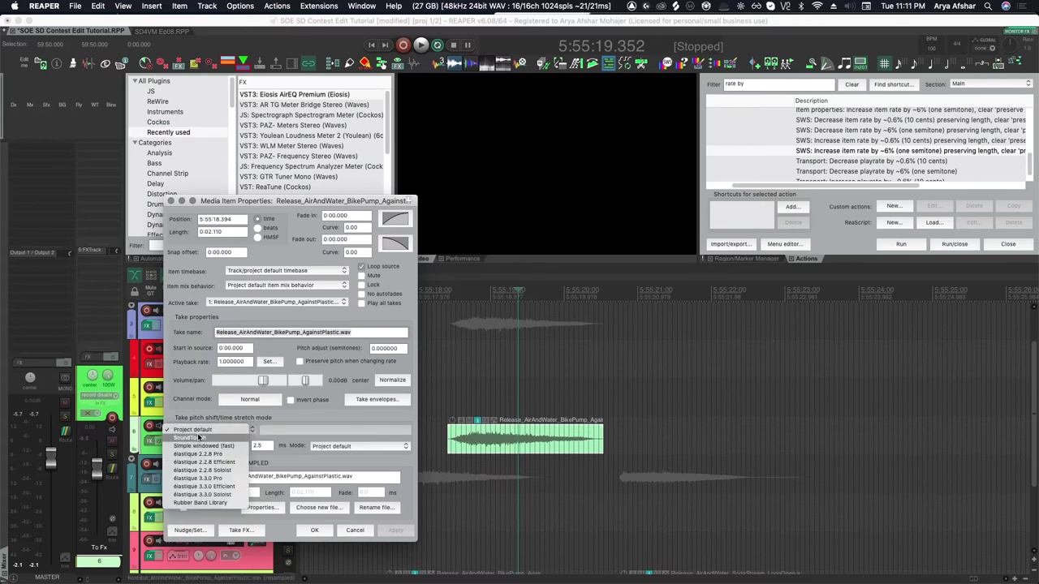
click(198, 438)
click(278, 431)
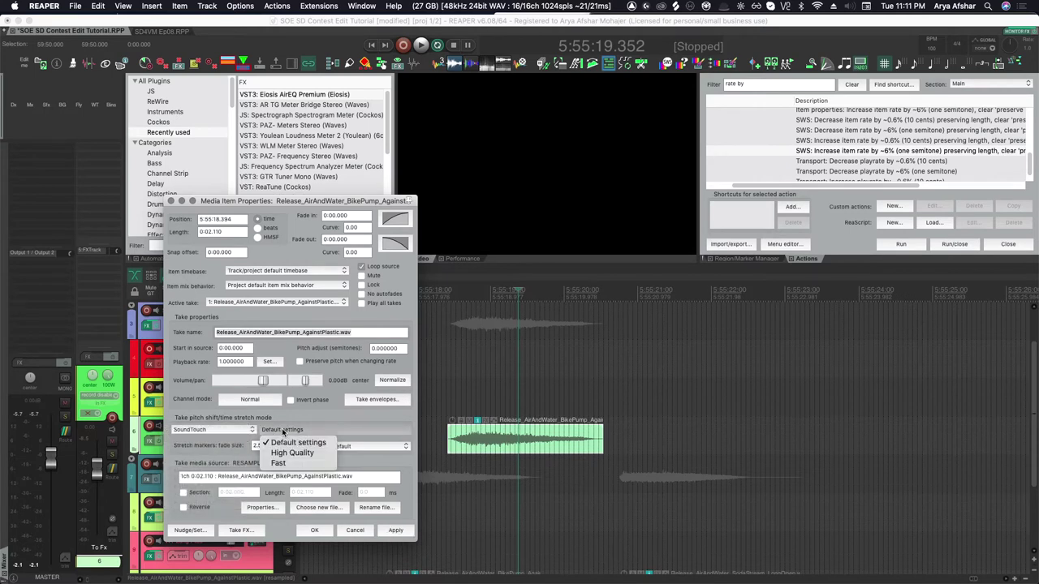
click(280, 451)
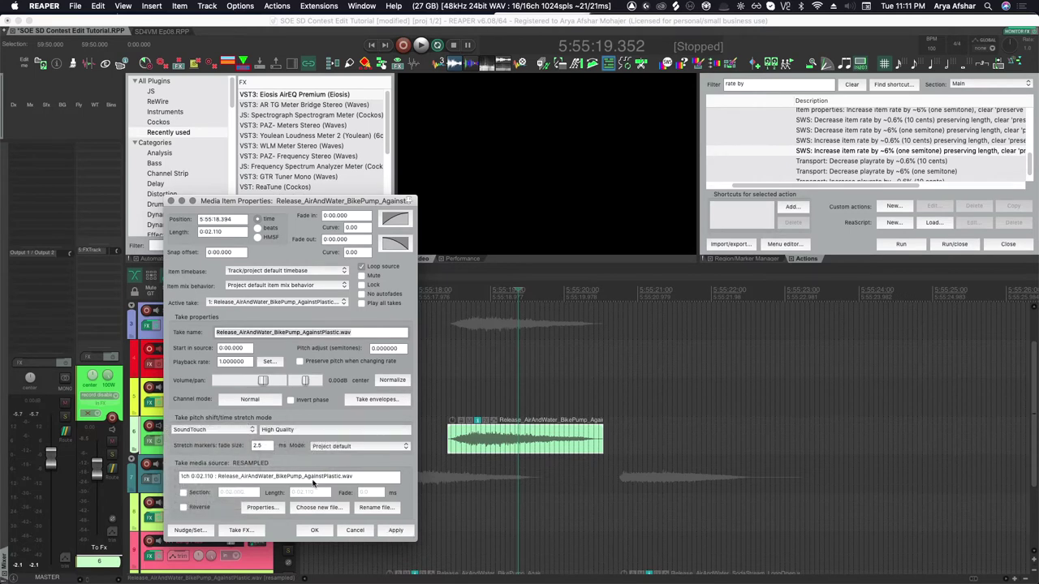
click(397, 532)
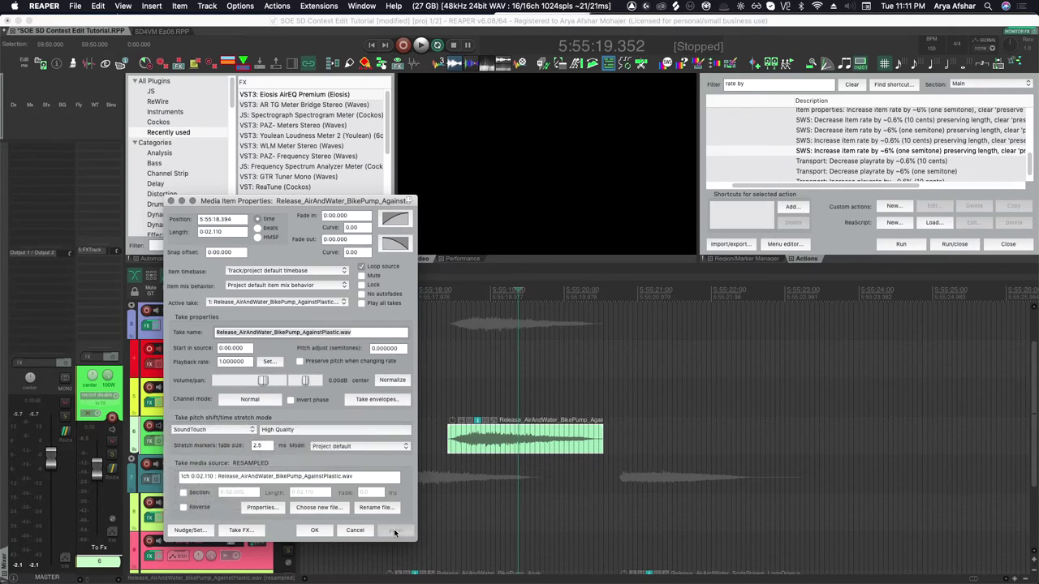
click(315, 530)
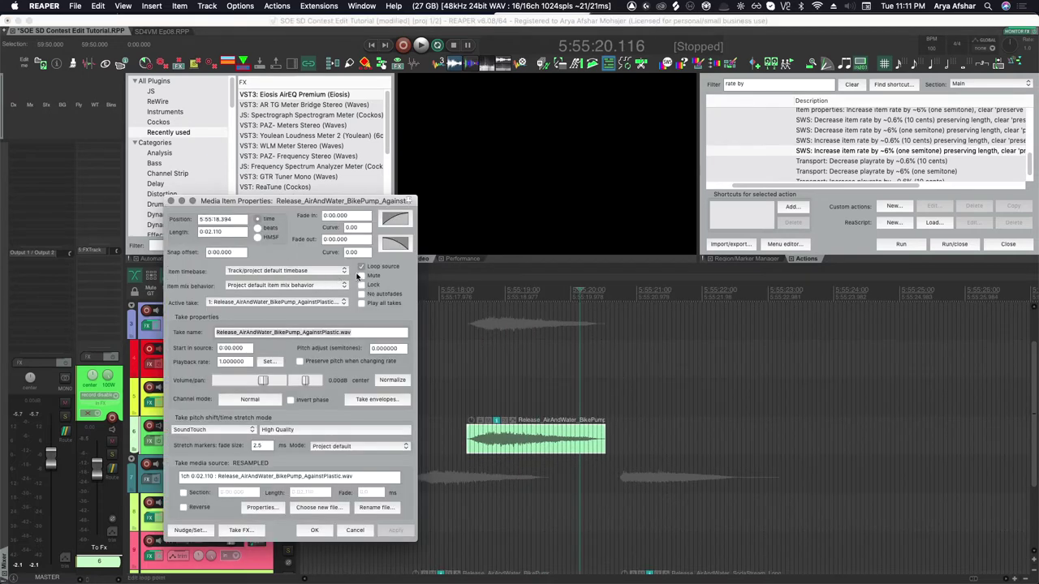
Turn off Loop source for the bike pump item and extend its end to add a silent tail
click(361, 267)
click(397, 530)
click(315, 530)
scroll(586, 412, right, 1)
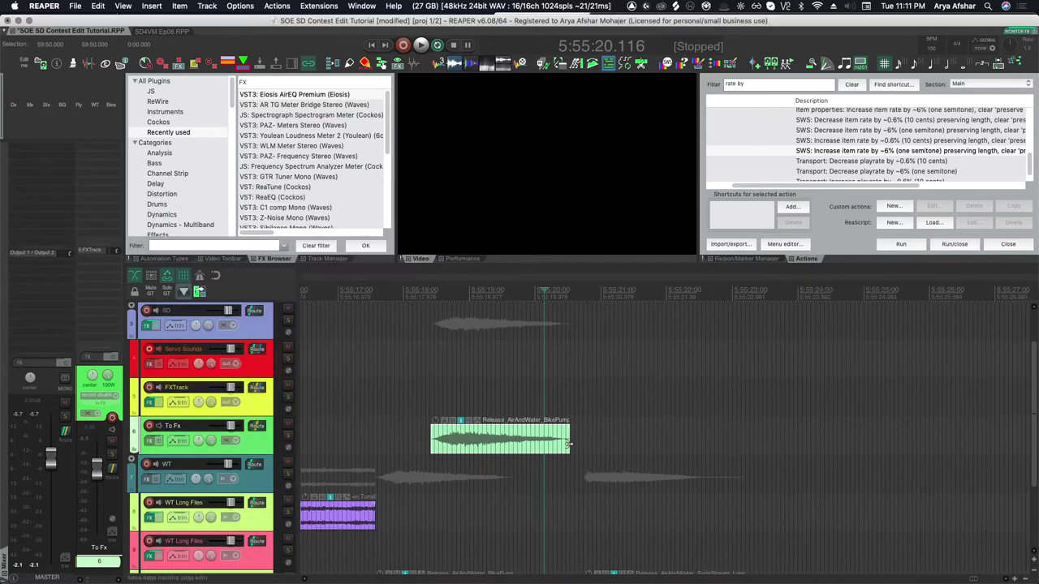
drag(568, 445, 643, 452)
Copy the extended bike pump item and paste it repeatedly along the To Fx track
scroll(500, 440, down, 3)
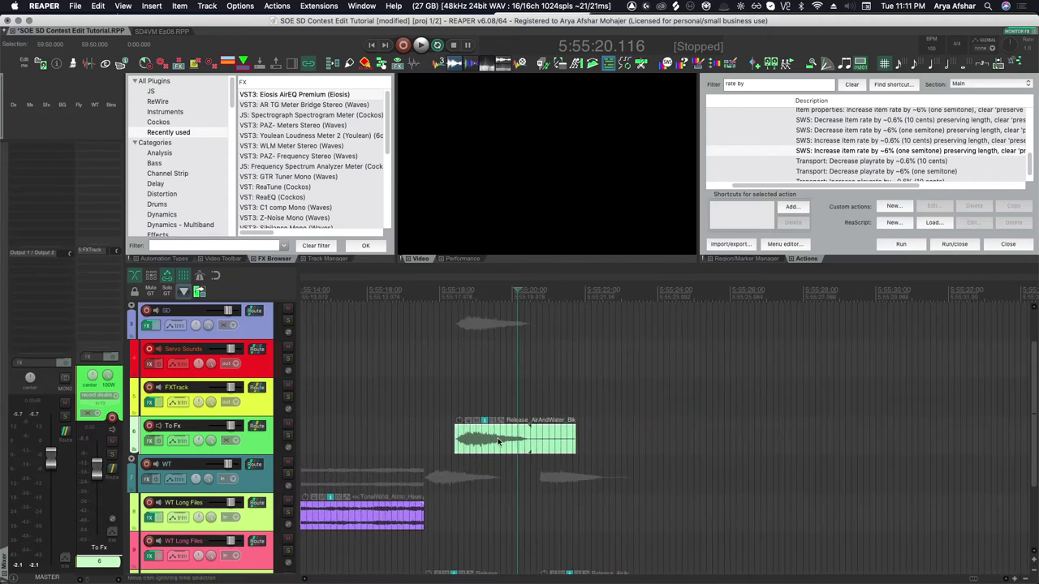
key(super+c)
key(super+v)
drag(459, 408, 791, 490)
key(super+c)
key(super+v)
key(super+v)
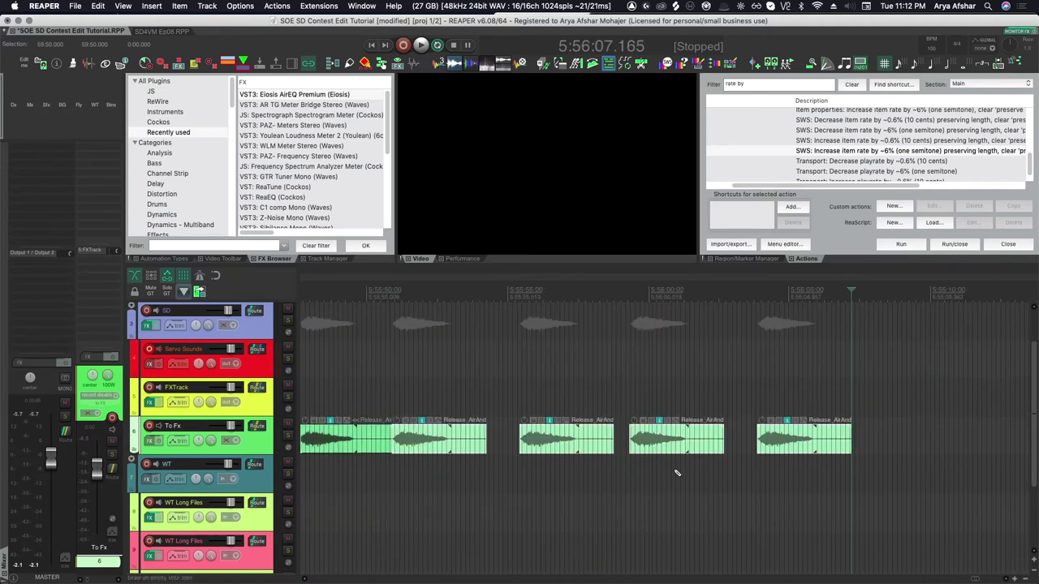
Copy the group of pasted items and paste it further along To Fx to build a long row of copies
scroll(513, 444, down, 5)
key(super+z)
key(super+v)
key(super+v)
drag(412, 406, 795, 454)
key(super+c)
key(super+v)
drag(435, 445, 447, 446)
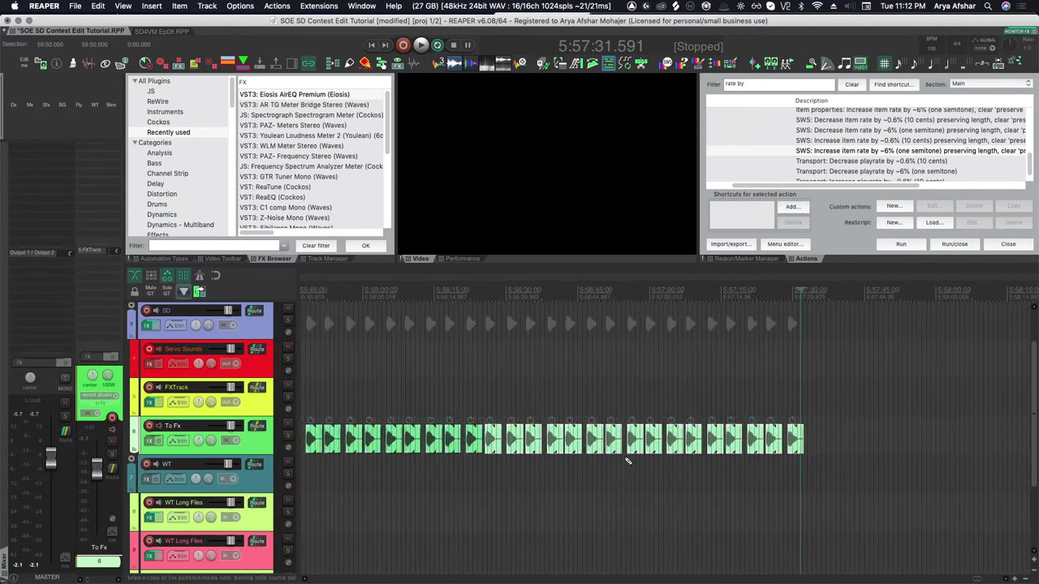
Select all the copies on To Fx and set the time selection to span them
scroll(626, 460, down, 5)
drag(426, 410, 821, 443)
key(t)
scroll(719, 441, up, 3)
scroll(719, 440, left, 5)
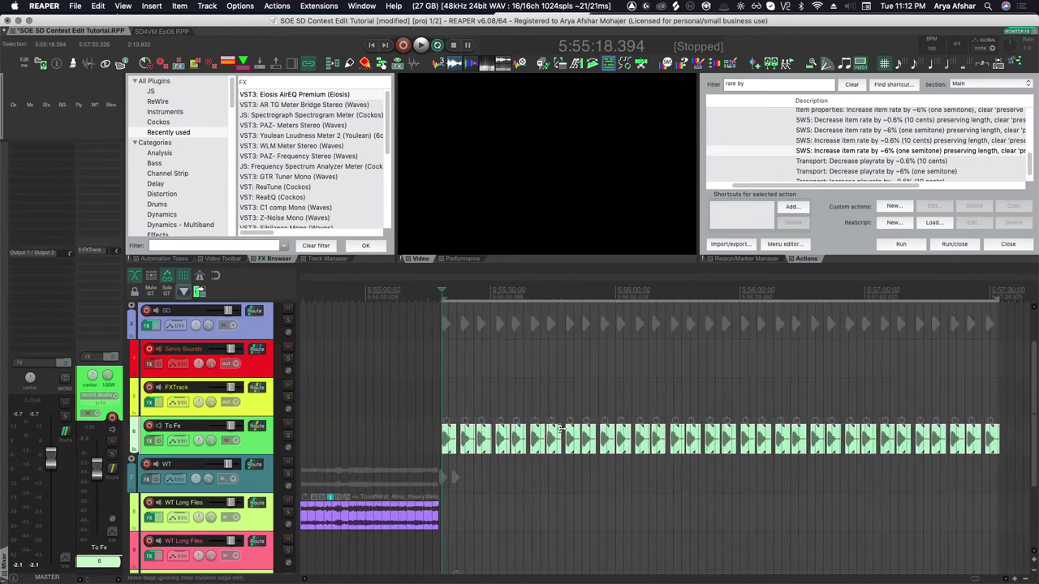
Time-stretch individual copies near the start of the To Fx row to give them different lengths and playback rates
scroll(512, 463, up, 3)
click(496, 463)
scroll(445, 463, up, 3)
click(471, 443)
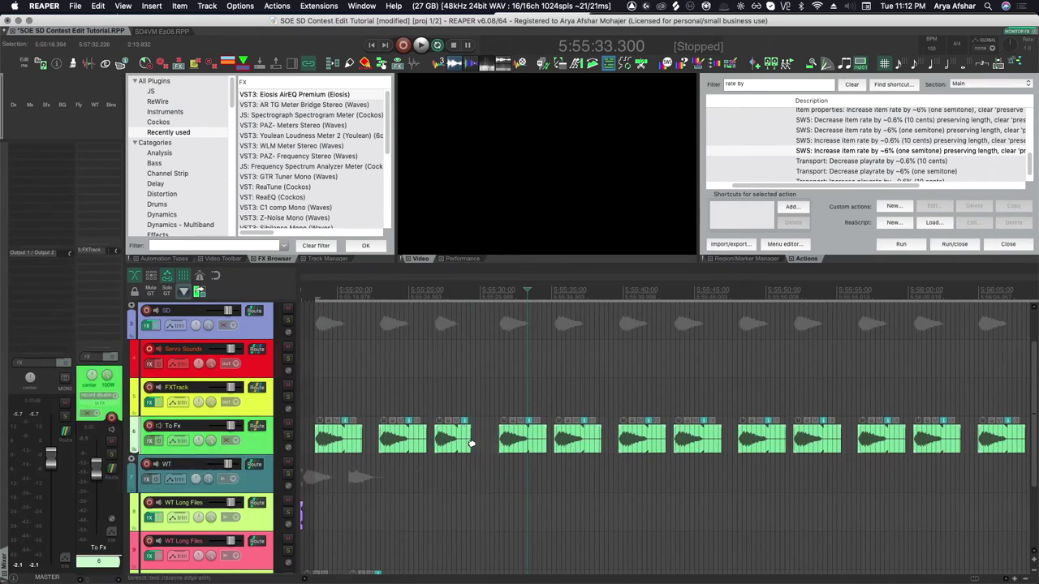
drag(548, 445, 637, 445)
scroll(535, 454, right, 1)
scroll(542, 451, right, 1)
scroll(581, 453, right, 1)
scroll(622, 446, right, 1)
scroll(623, 446, right, 1)
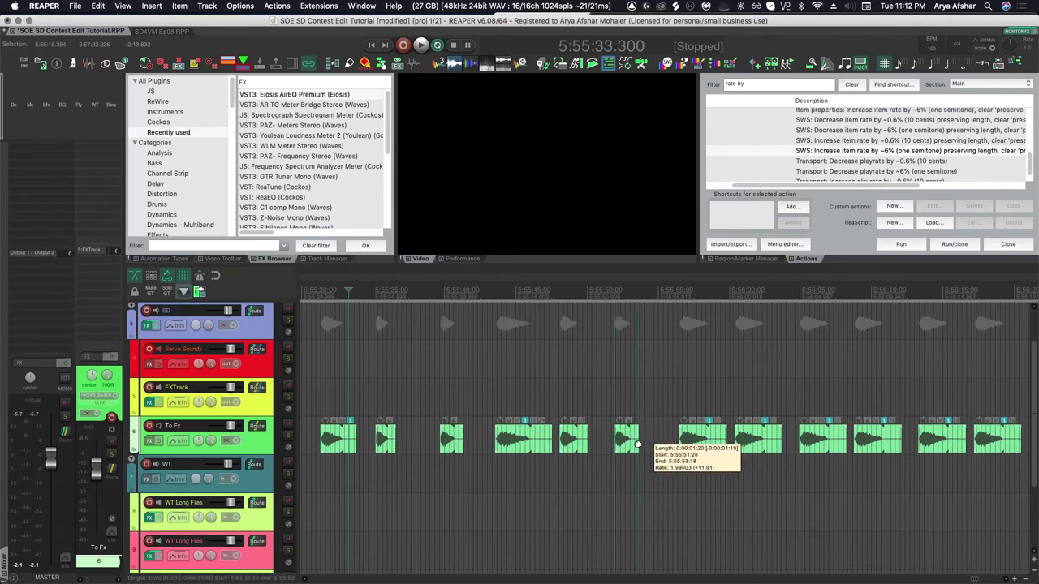
Audition a shortened copy, then compress the copy near 5:56:14 to a shorter, faster version
click(629, 471)
key(space)
scroll(621, 471, up, 4)
key(space)
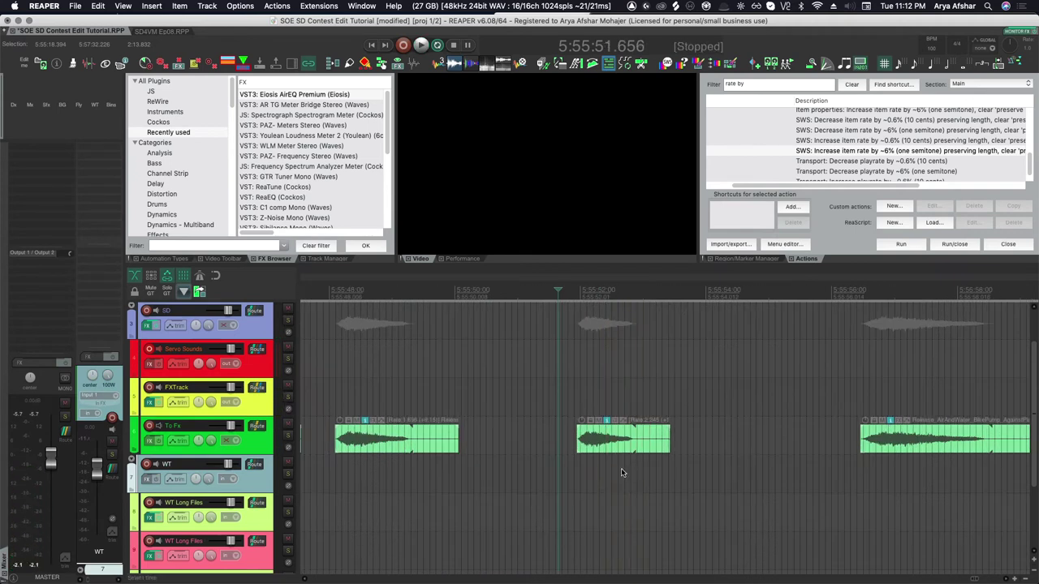
scroll(622, 473, down, 4)
scroll(642, 467, right, 2)
drag(779, 448, 774, 447)
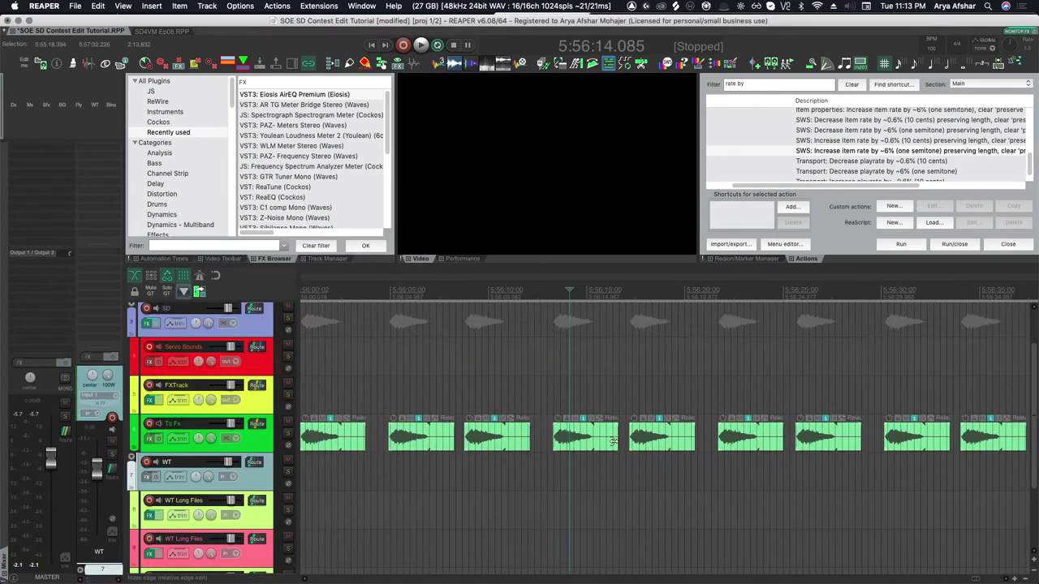
drag(614, 441, 595, 444)
scroll(605, 481, down, 2)
scroll(606, 481, right, 1)
scroll(606, 481, down, 5)
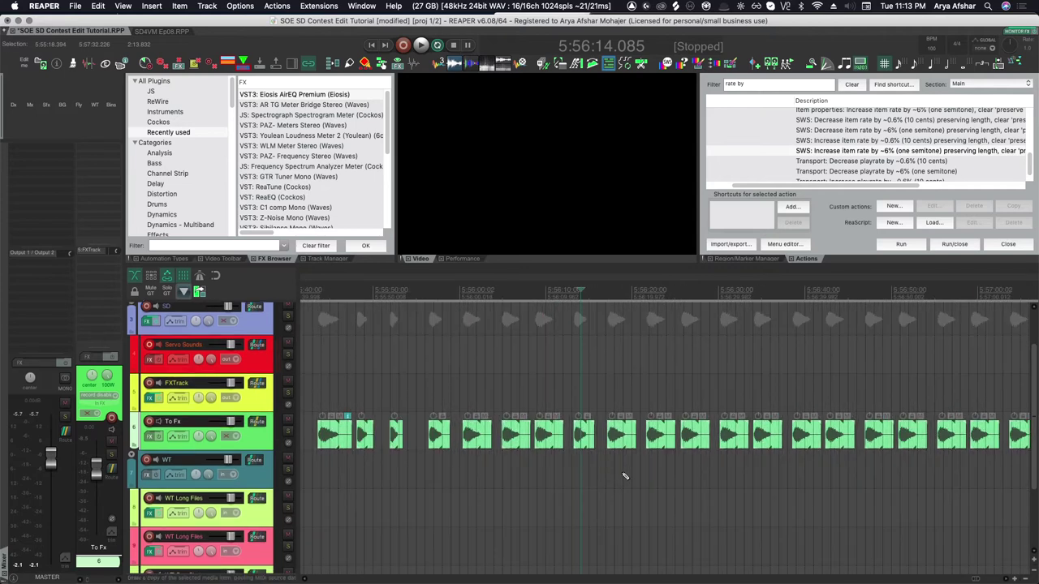
Compress the copies in the later part of the To Fx row together so they become shorter and faster
scroll(686, 447, up, 5)
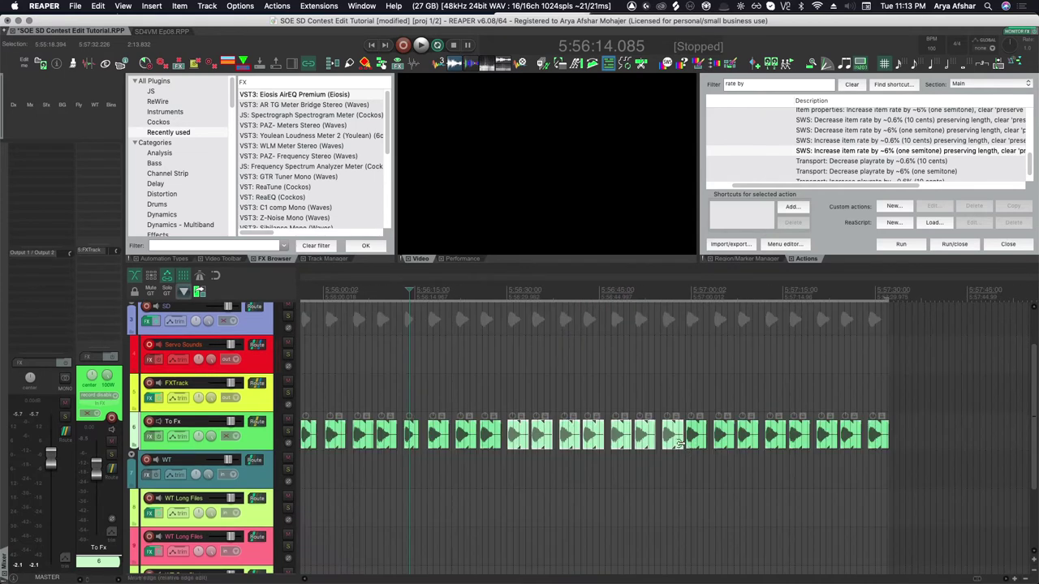
drag(688, 473, 877, 442)
scroll(621, 473, down, 3)
scroll(587, 476, down, 2)
Select all the stretched copies on To Fx and close the gaps between them
click(521, 469)
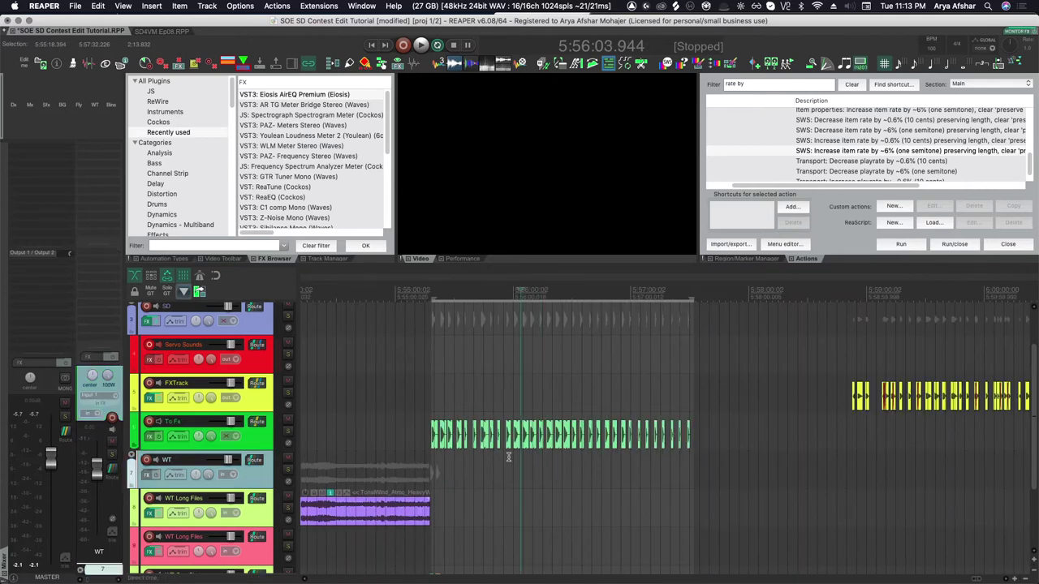
drag(418, 469, 730, 431)
key(shift+r)
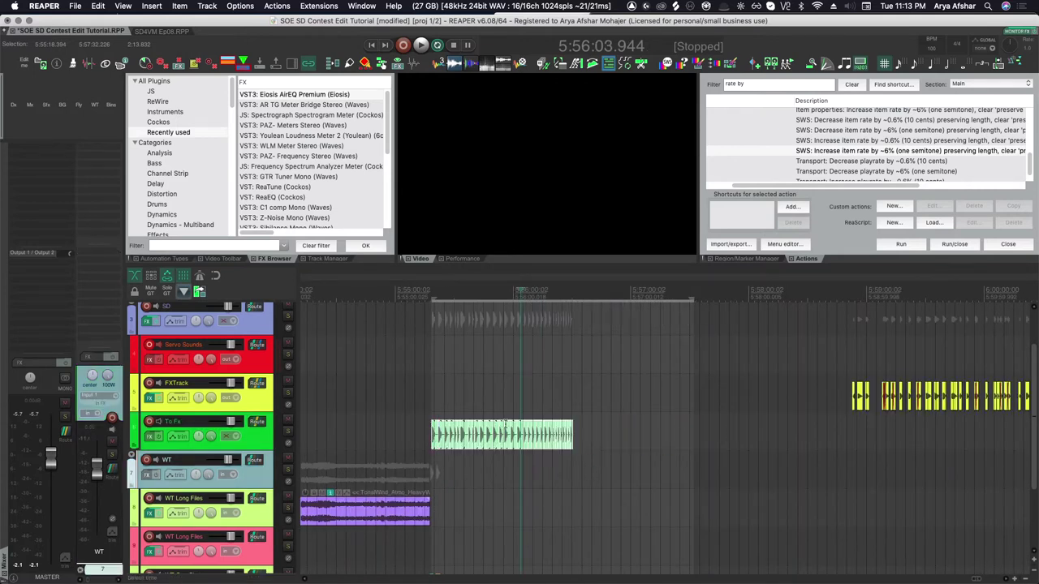
Duplicate the packed series after the original on To Fx and clear the time selection
scroll(487, 436, up, 2)
key(super+d)
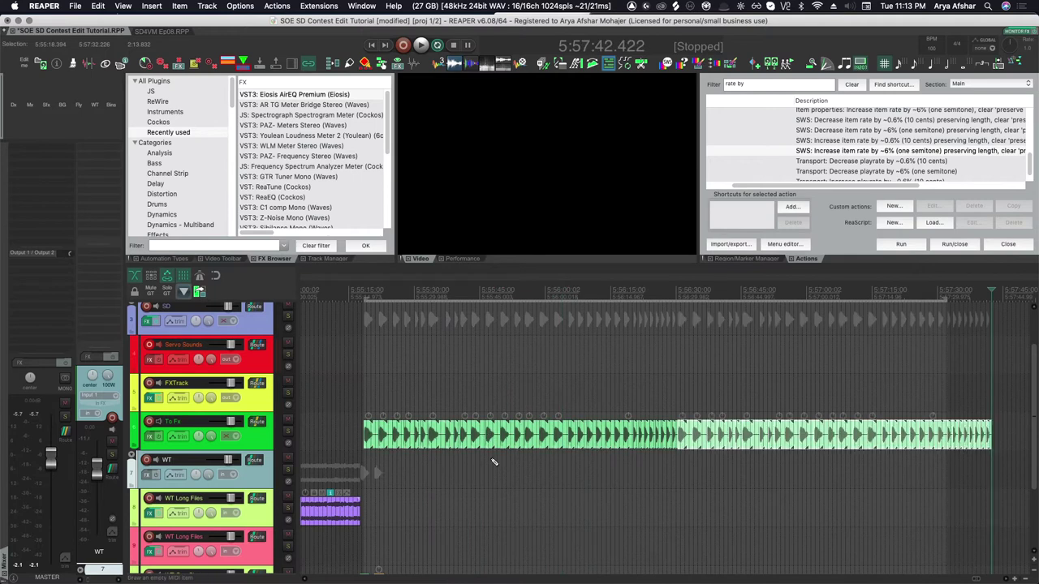
key(Escape)
scroll(694, 480, right, 3)
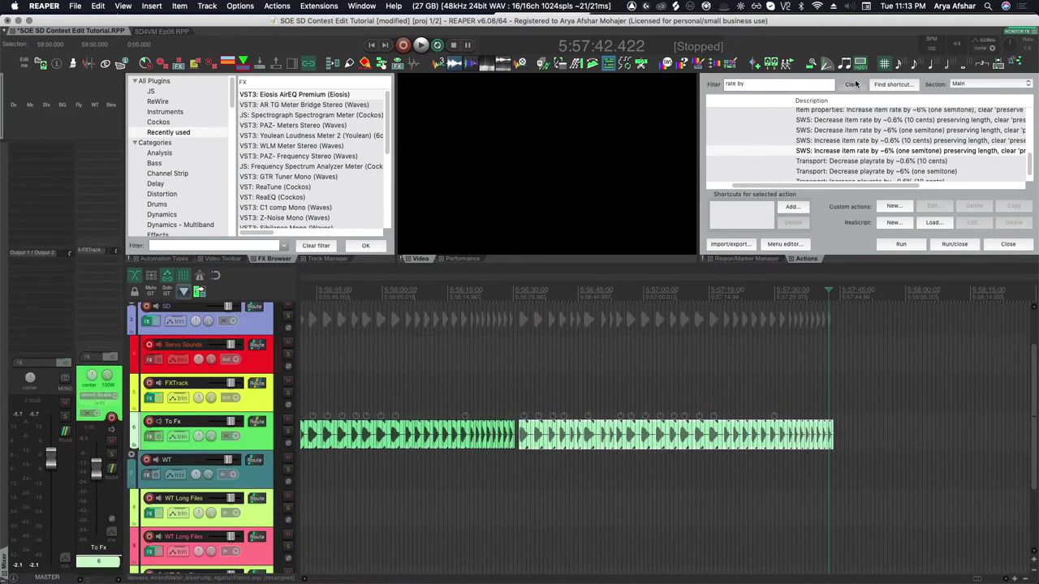
Find the actions matching "lkc", run the LKC - Variator - GUI.lua script, and move its window clear of the duplicated items
click(853, 84)
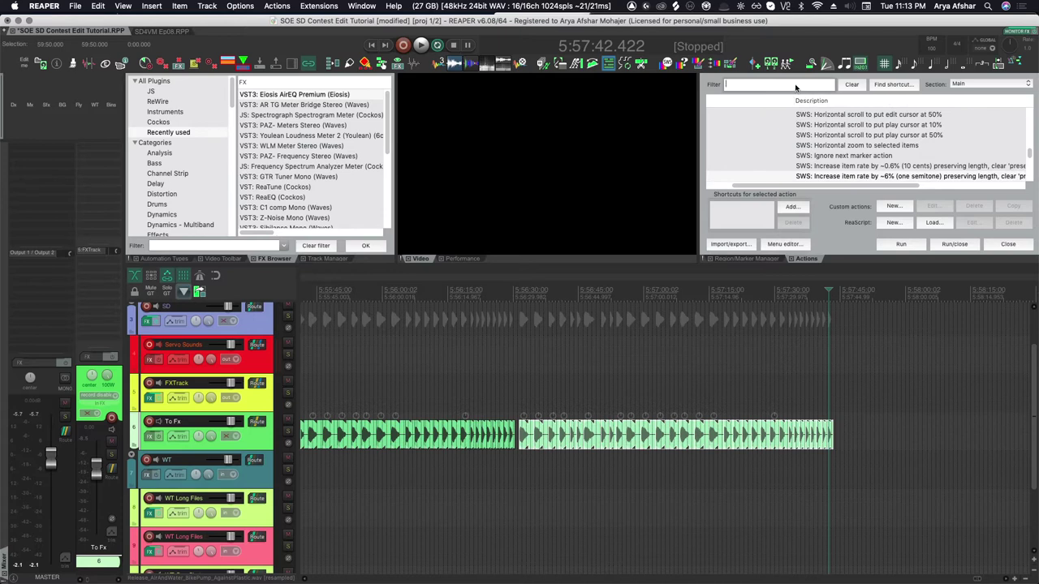
text(lkc)
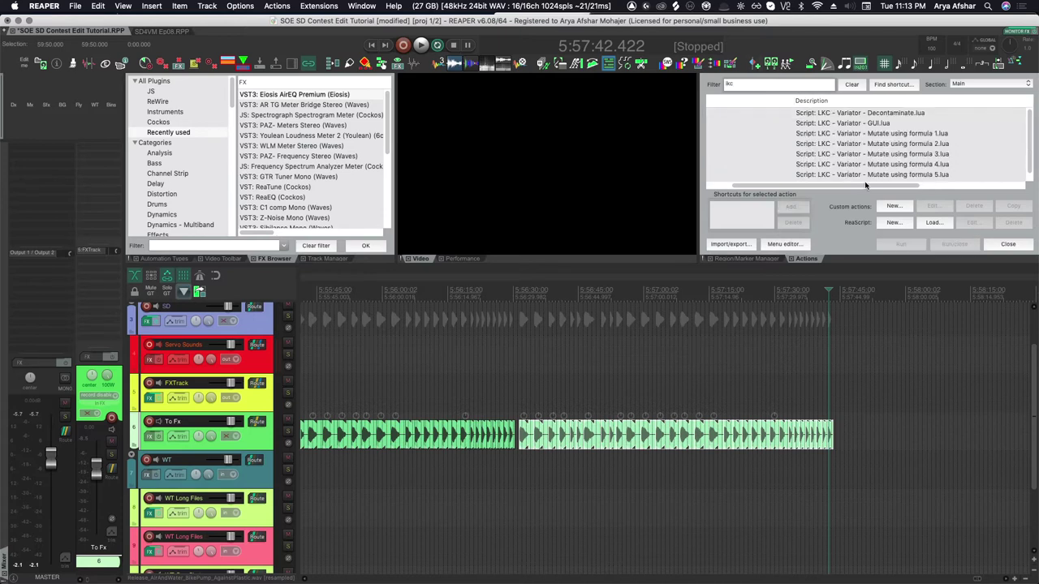
click(848, 124)
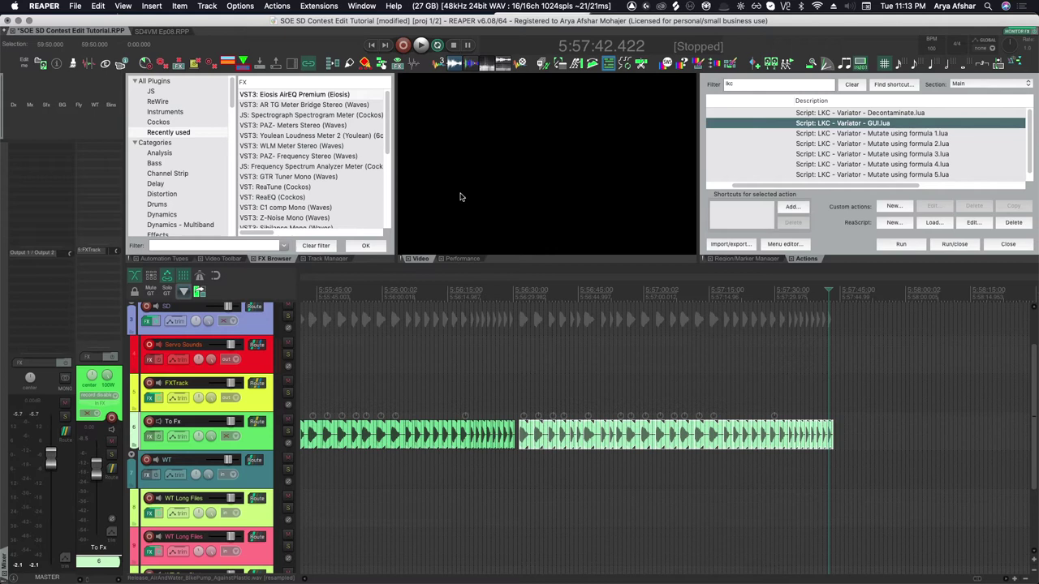
click(895, 245)
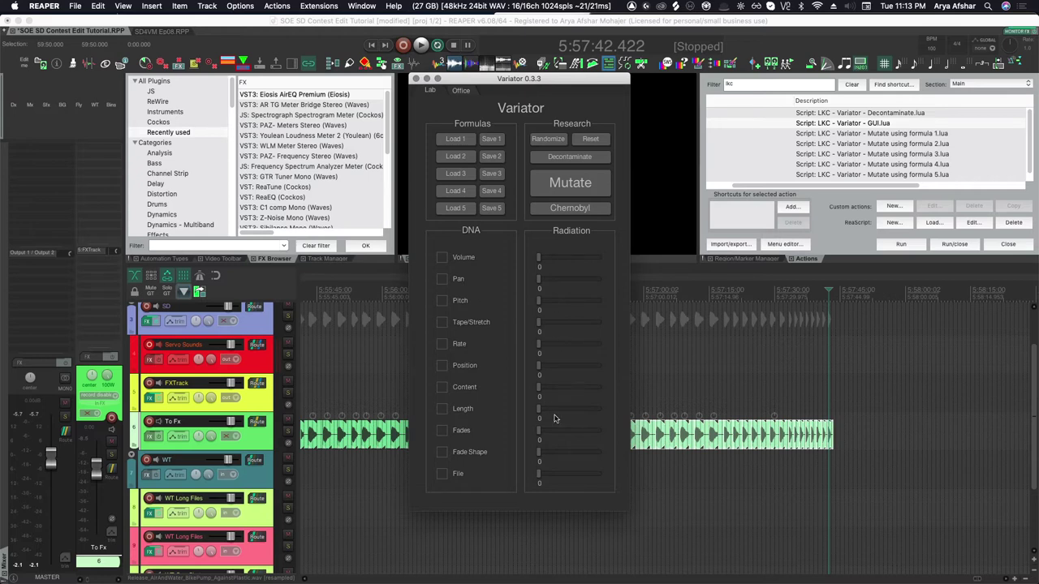
drag(510, 79, 227, 49)
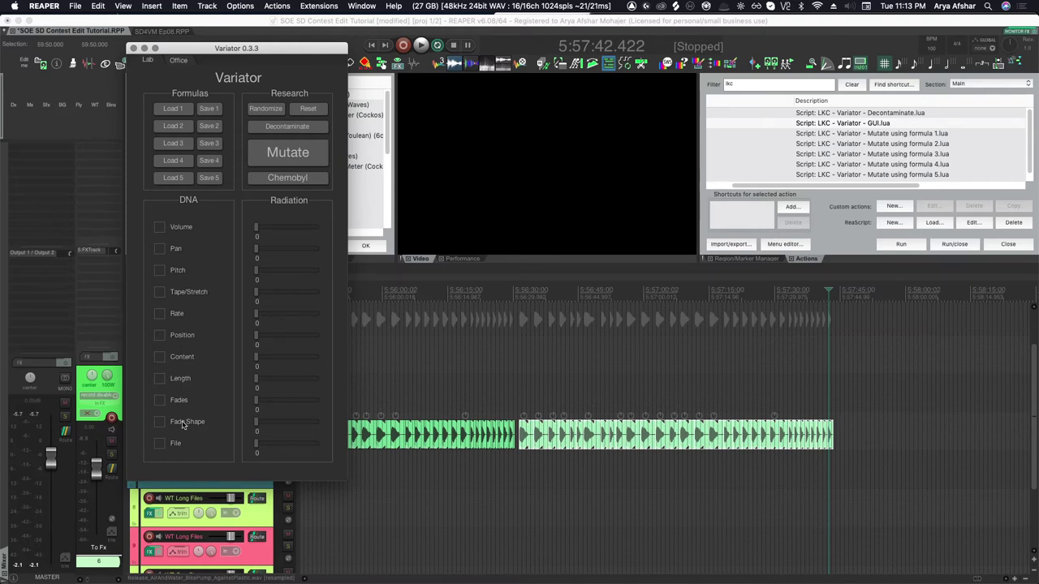
Mutate the duplicated series in Variator with Volume 12, Pitch 15, Tape/Stretch 45 and Rate 34 enabled
click(159, 226)
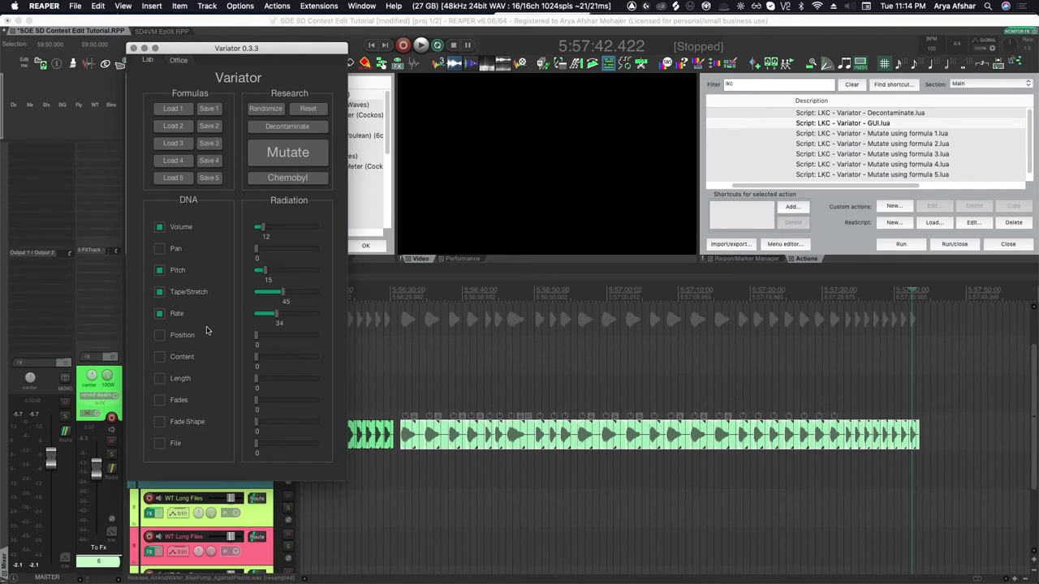
click(284, 157)
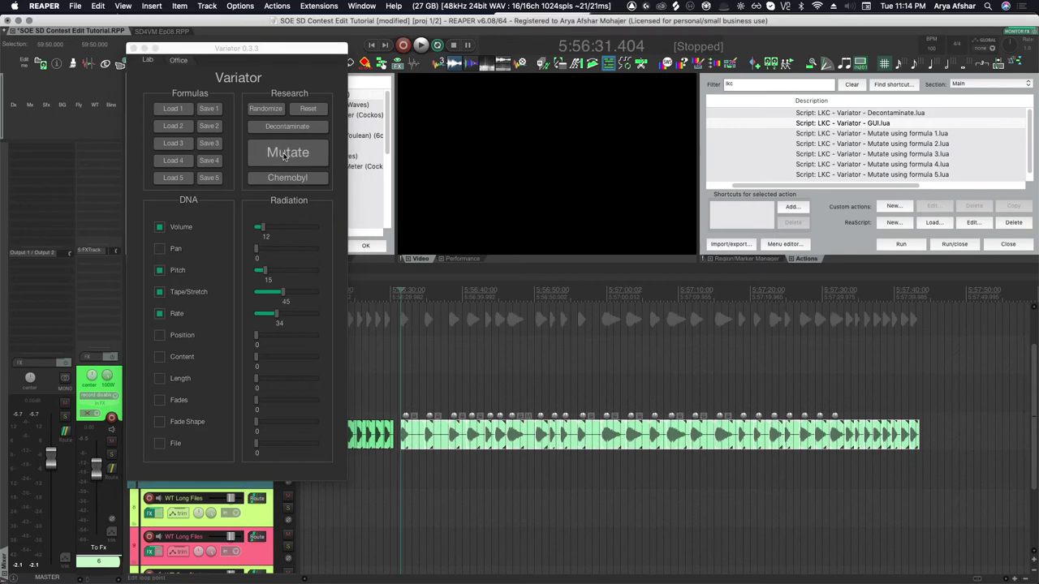
scroll(428, 429, left, 5)
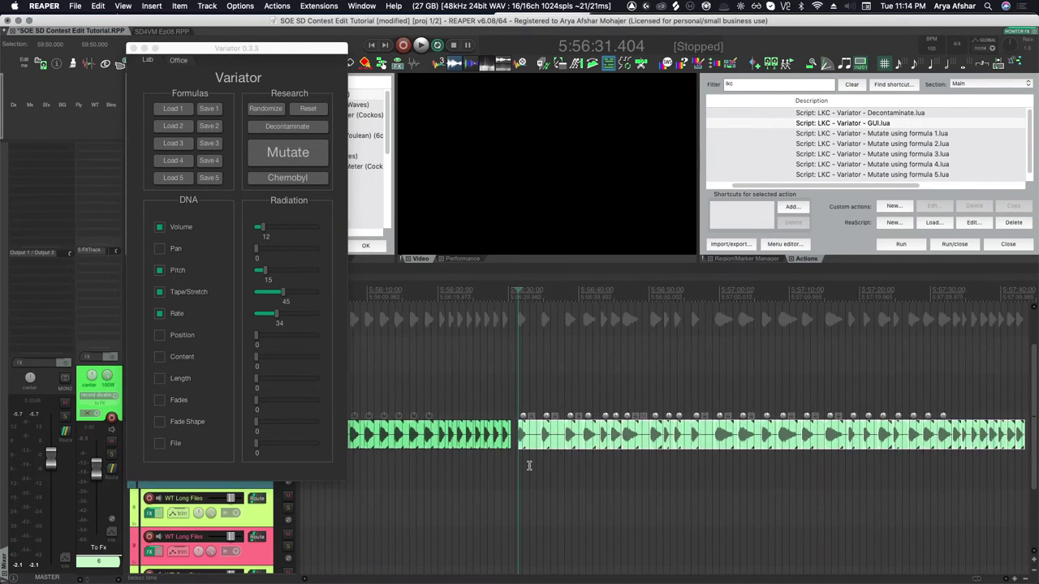
scroll(529, 468, up, 1)
scroll(528, 442, up, 2)
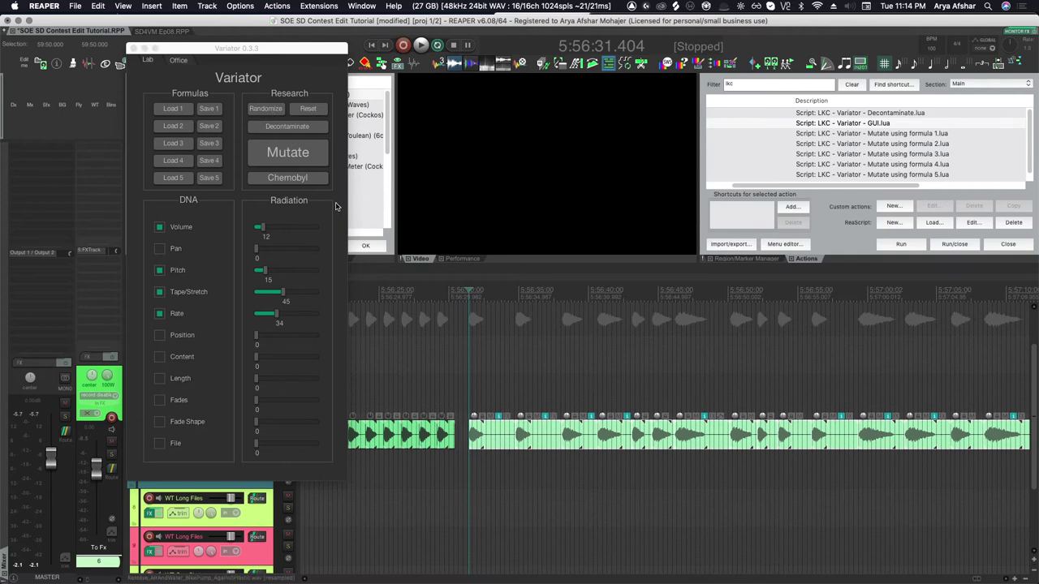
Audition the varied copies and close the gap between them and the original series on To Fx
click(288, 178)
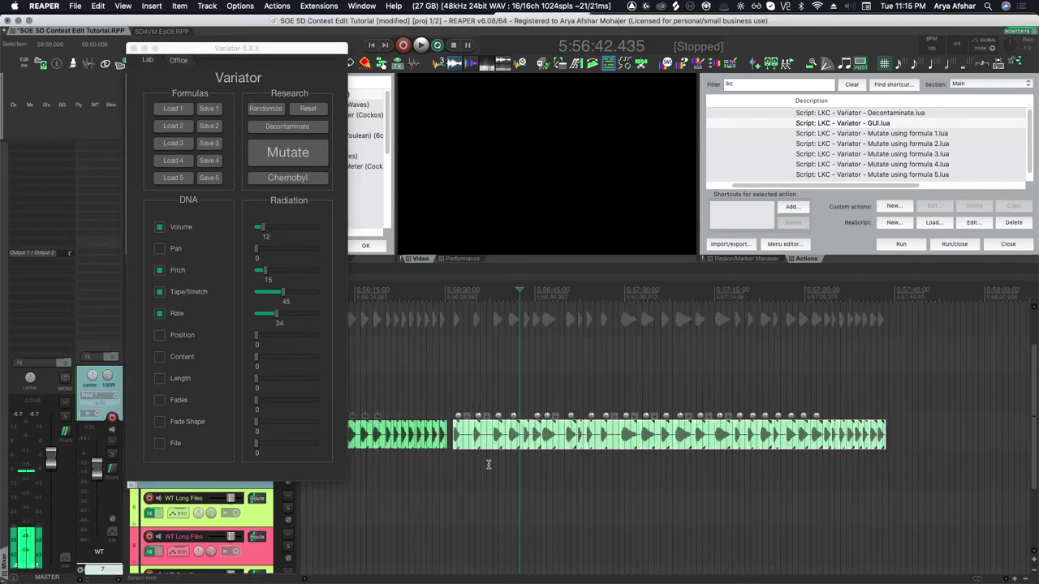
scroll(487, 463, down, 2)
scroll(534, 466, down, 2)
scroll(580, 463, up, 5)
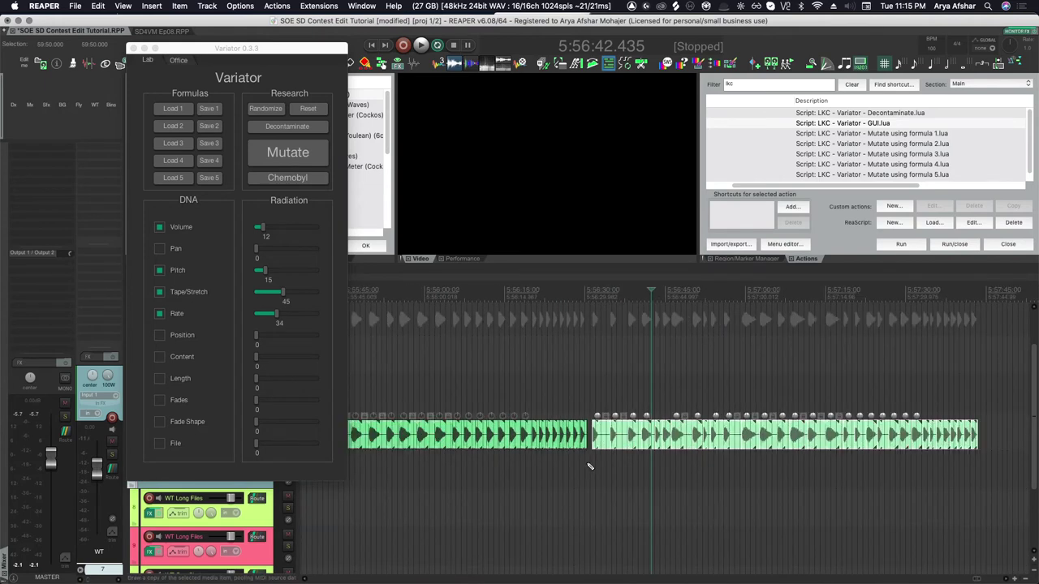
scroll(604, 451, down, 4)
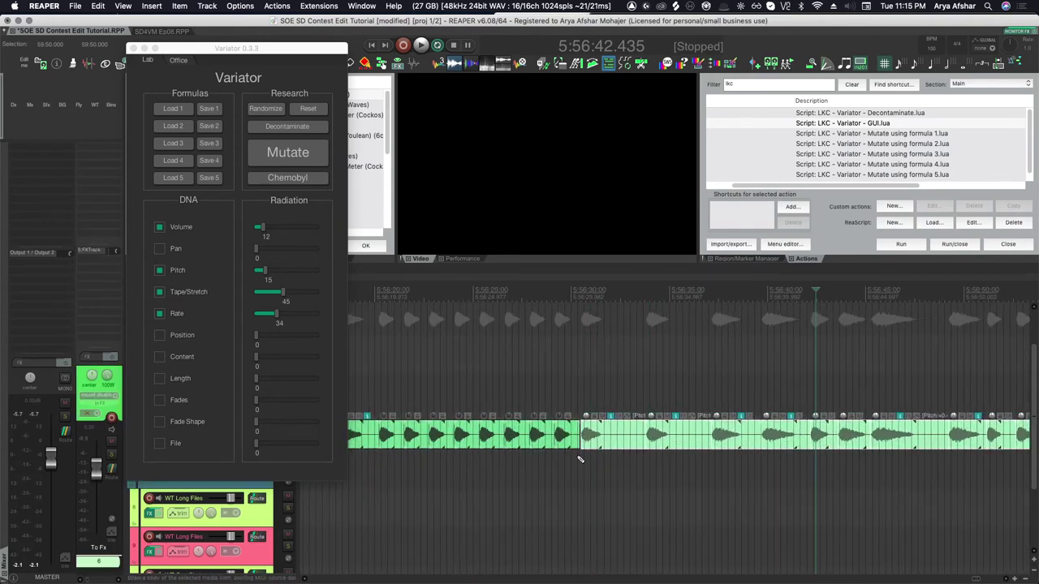
scroll(595, 458, up, 5)
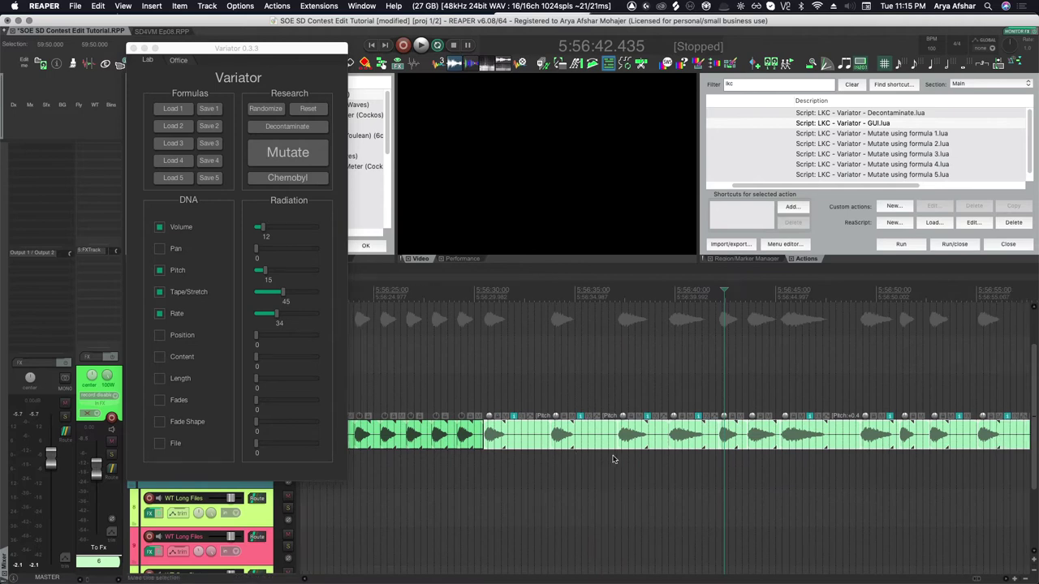
Set the time selection to the combined original and varied series on To Fx and close the Variator window
scroll(650, 443, up, 4)
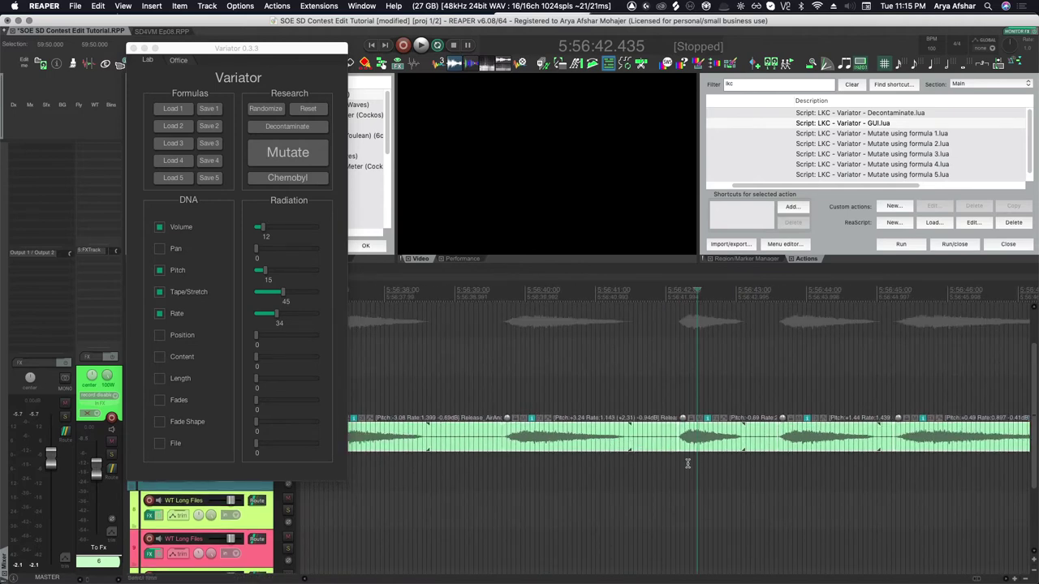
scroll(522, 450, down, 6)
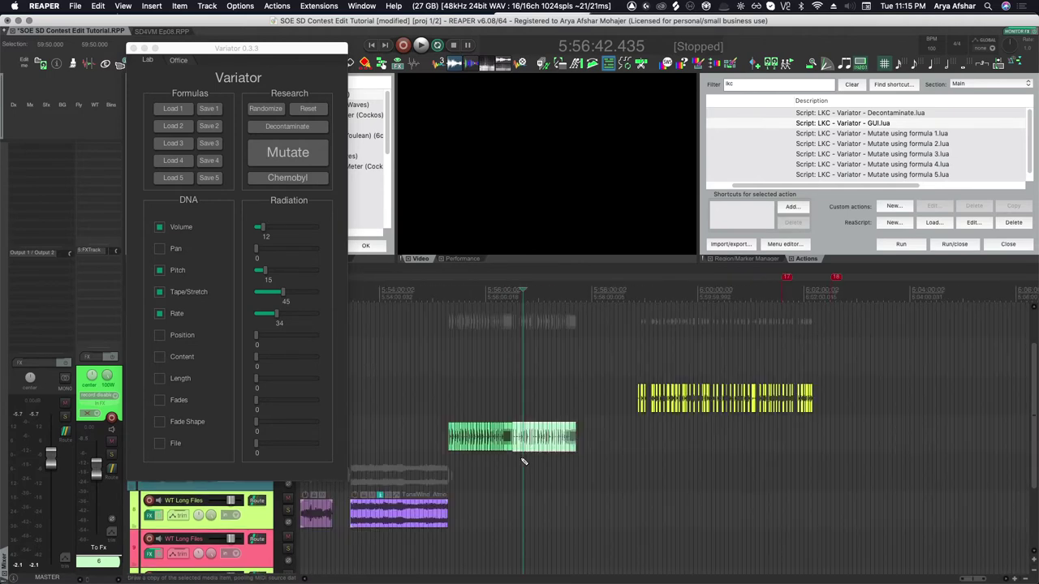
drag(435, 423, 606, 438)
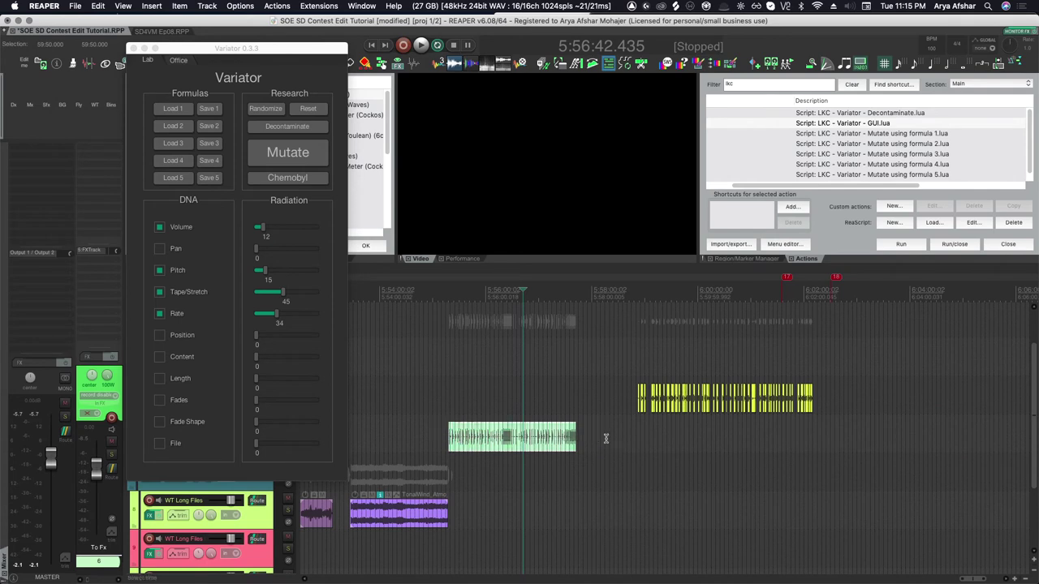
key(ctrl+shift+space)
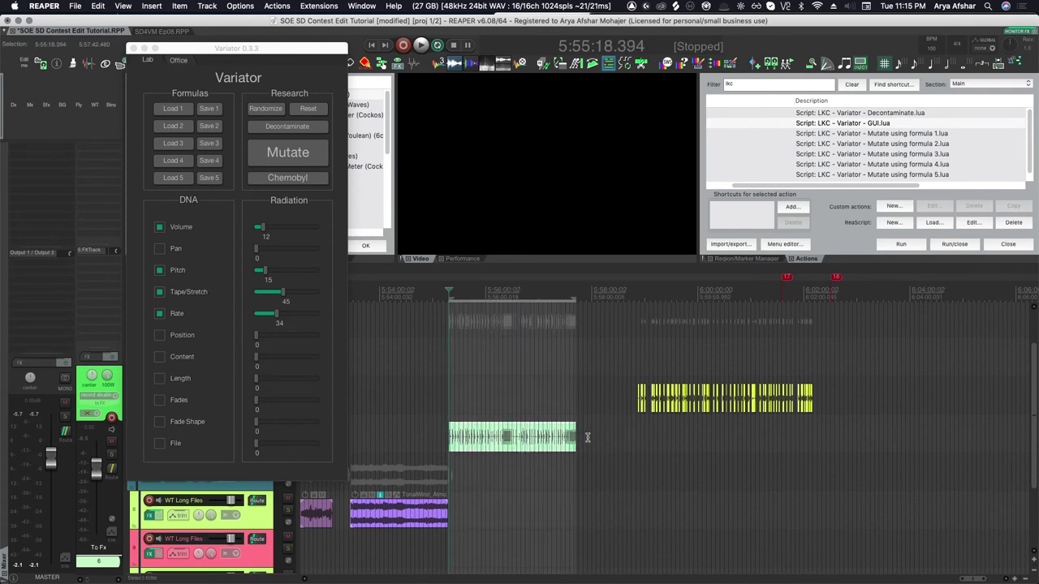
click(133, 47)
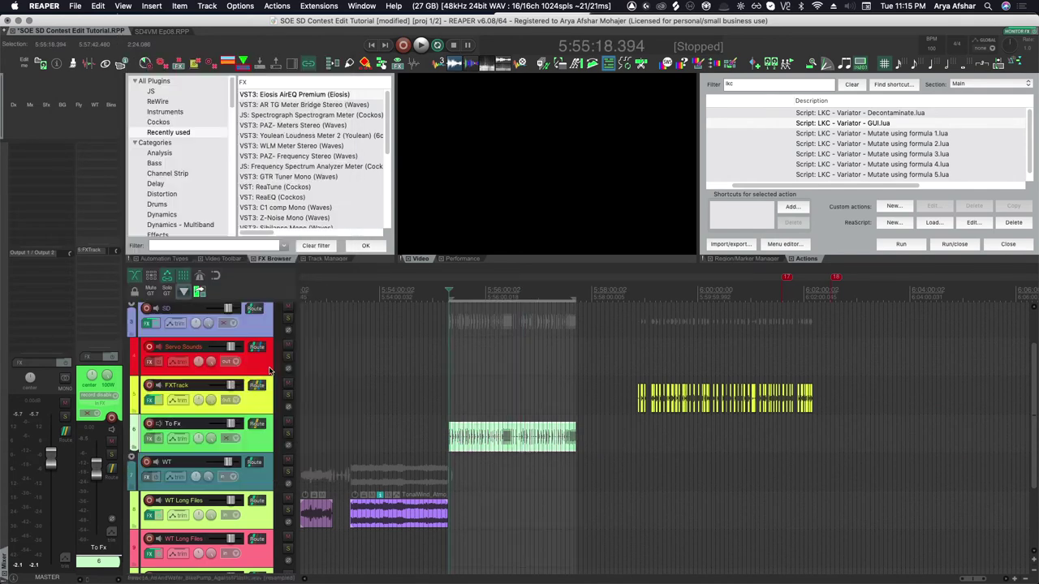
Open FXTrack's effect chain clear of the tracks and slightly raise Vitamin Mono's HI band while recording the series
click(149, 400)
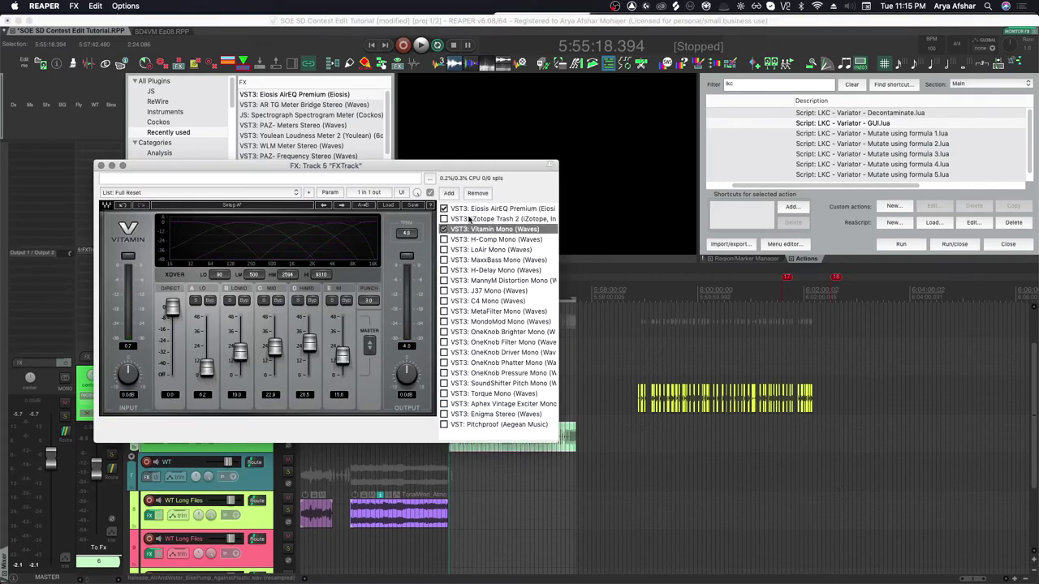
click(470, 209)
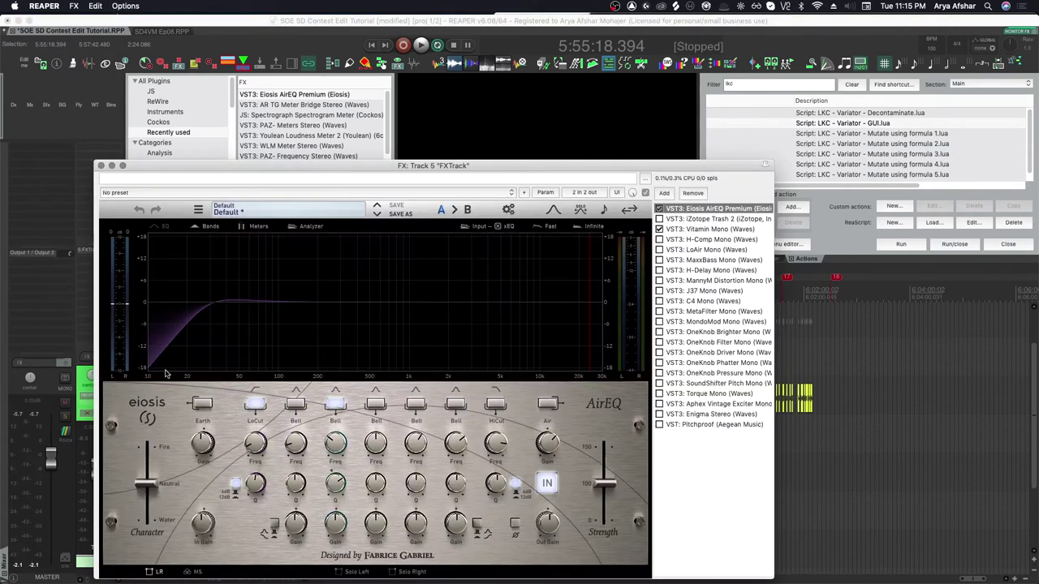
click(708, 229)
drag(325, 166, 835, 181)
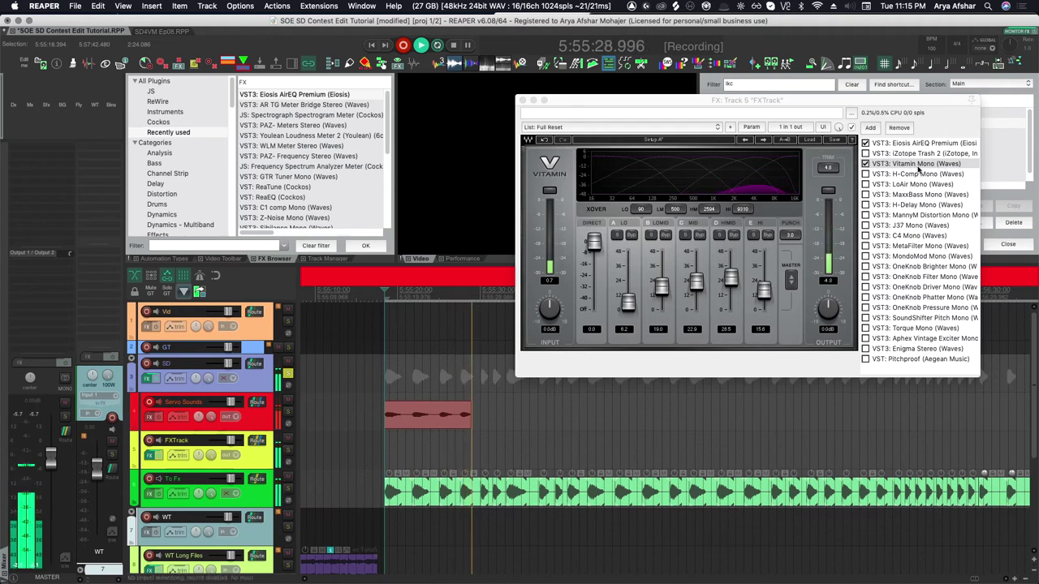
click(763, 288)
drag(763, 288, 764, 282)
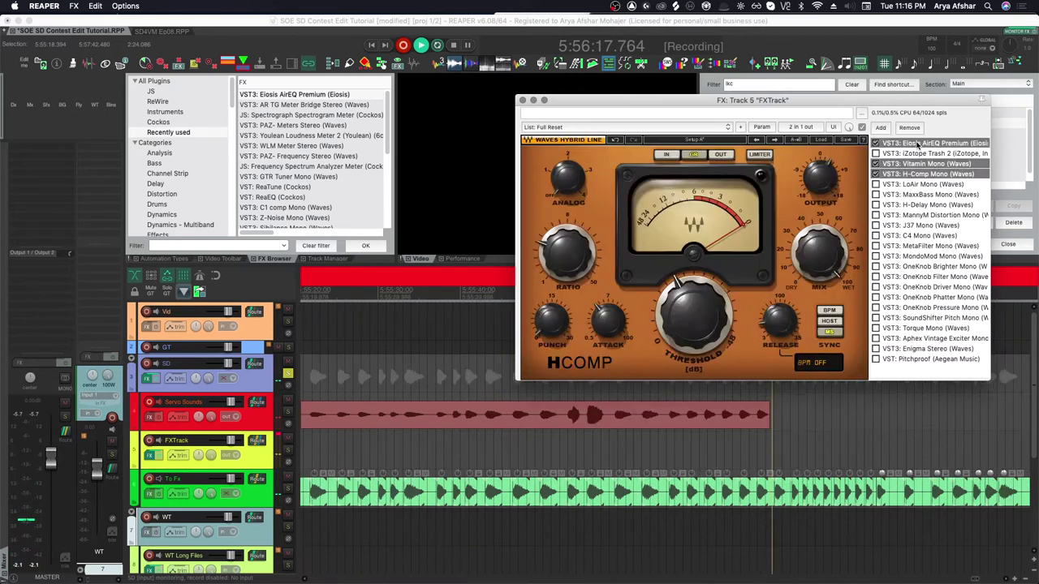
Save the selected AirEQ, Vitamin and H-Comp effects as the FX chain "SOE SD - Servo Chain" and close the effects window
right_click(954, 143)
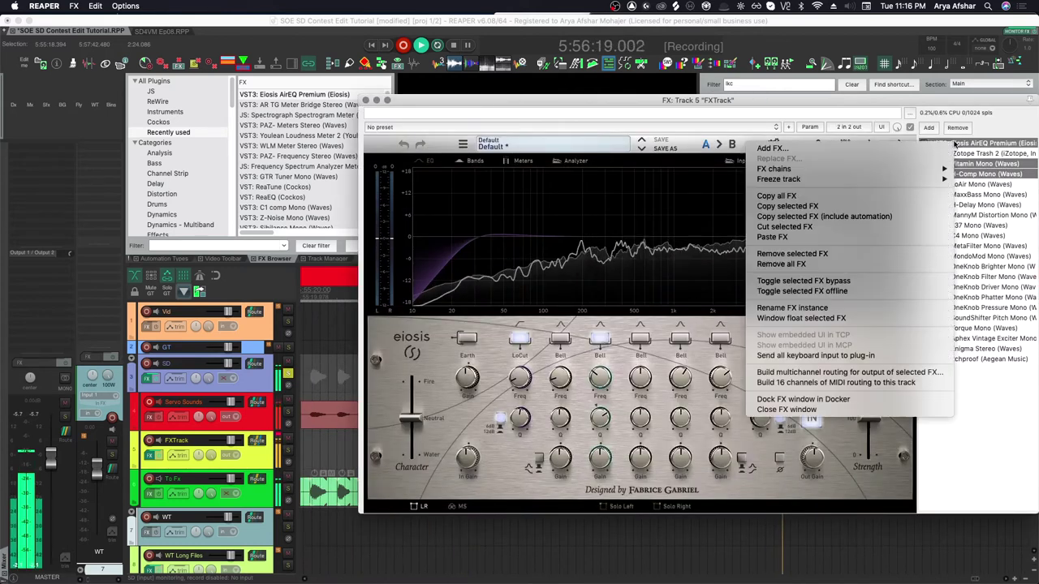
mouse_move(833, 169)
click(630, 197)
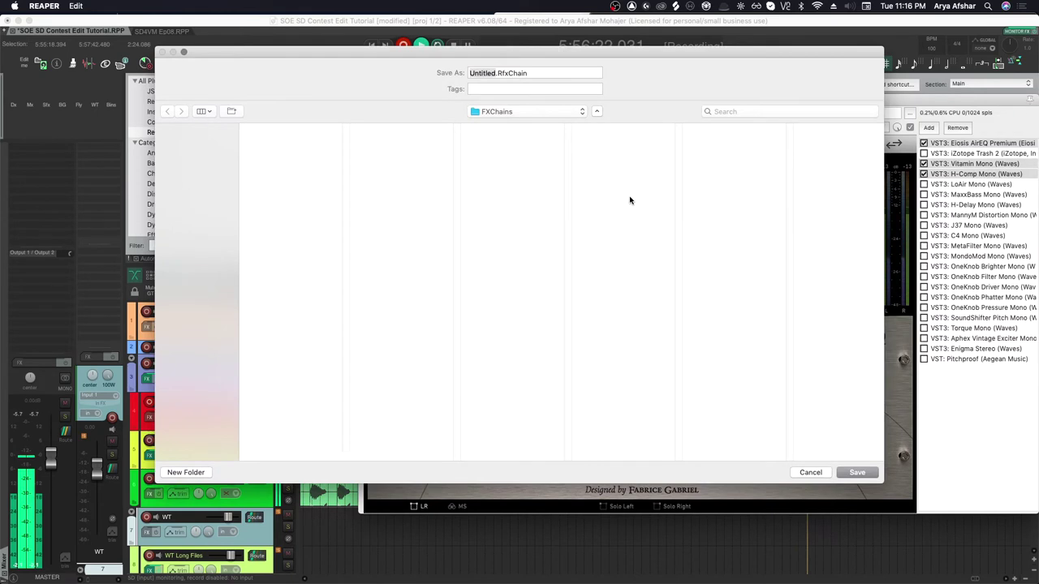
text(SOE )
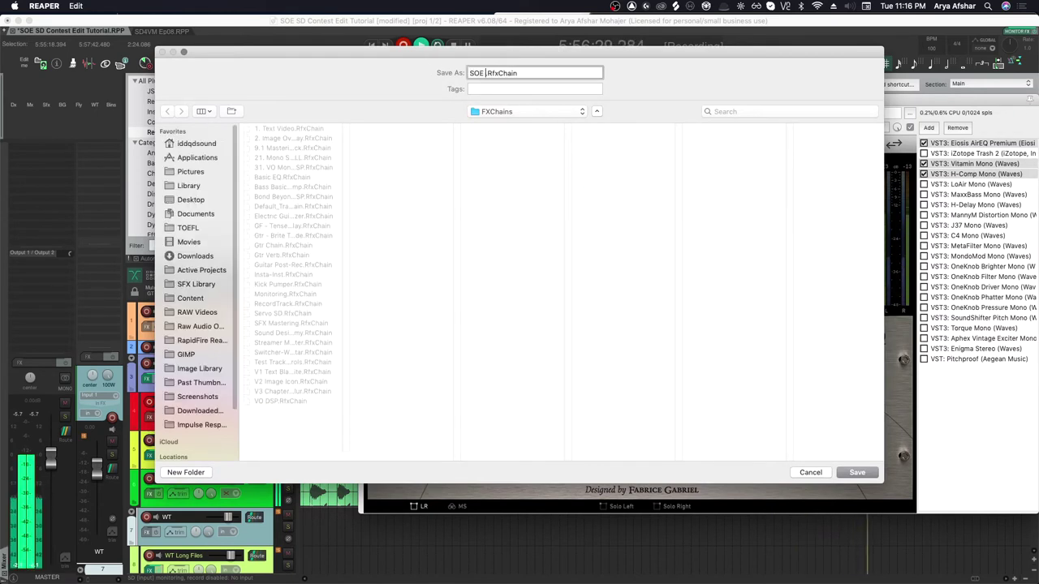
text(SD - Servo C)
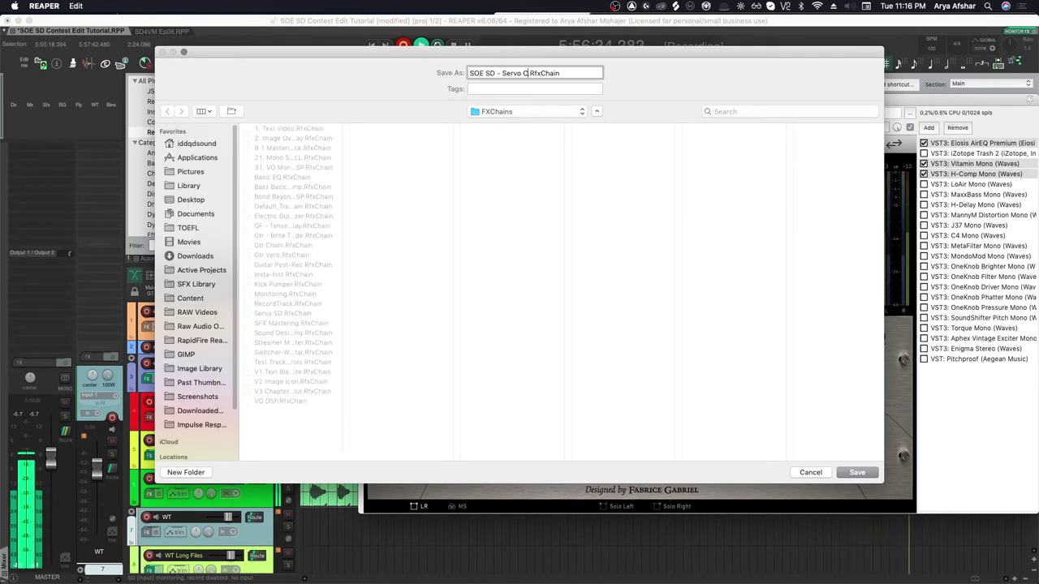
text(hain)
key(Return)
click(367, 99)
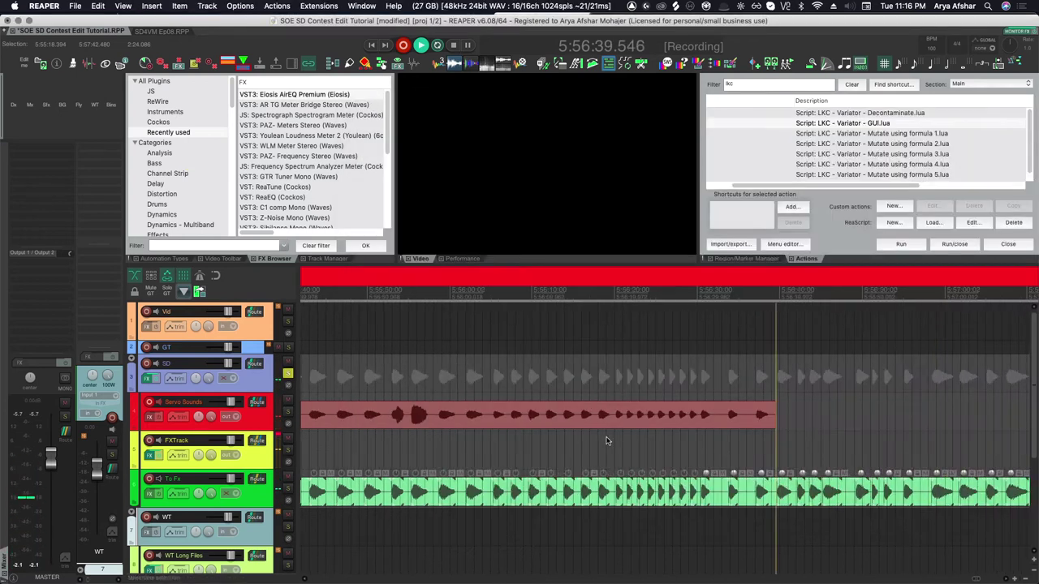
Split off and delete the silent tail at about 5:56:56 on To Fx ahead of the recording position
scroll(606, 441, up, 6)
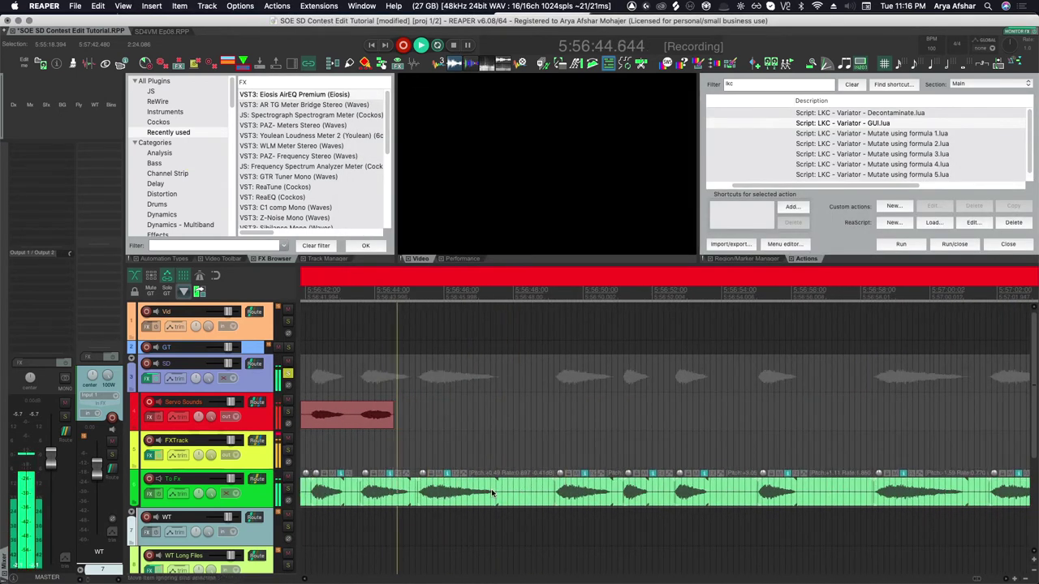
scroll(552, 497, right, 5)
click(628, 494)
key(s)
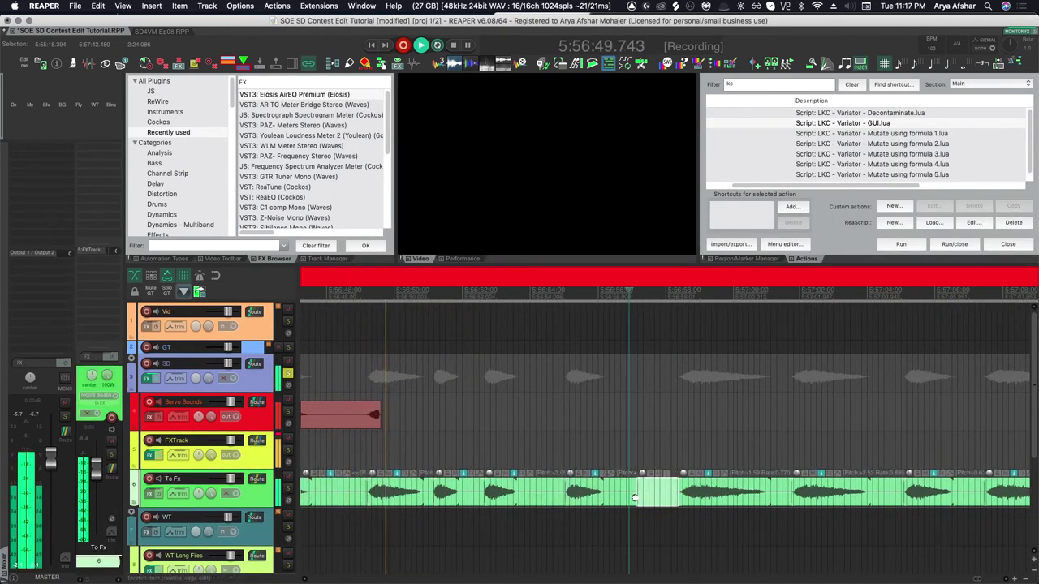
key(Delete)
Split off and delete the silent tails of two items up to about 5:57:06 on To Fx, pulling the following items earlier
scroll(654, 501, right, 4)
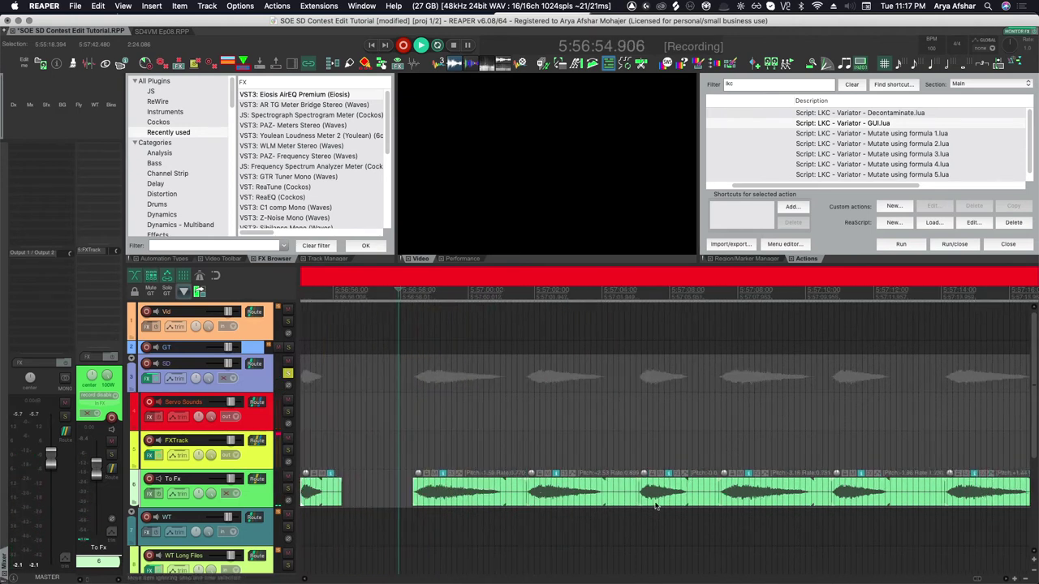
scroll(655, 507, right, 1)
click(601, 495)
key(s)
key(Delete)
click(669, 495)
key(s)
key(Delete)
scroll(730, 494, right, 2)
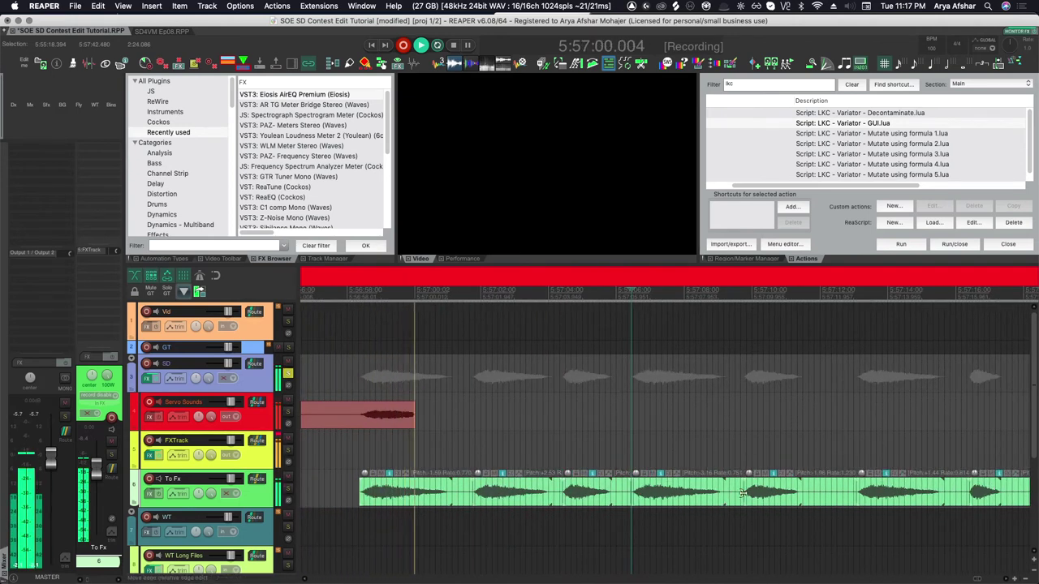
Shorten the silent ends of the next two items on To Fx by moving their trailing edges earlier
drag(742, 494, 663, 496)
scroll(667, 496, right, 2)
drag(704, 496, 623, 498)
scroll(625, 499, right, 3)
Split off and delete three silent tails between about 5:57:09 and 5:57:14 on To Fx, closing up the following items
click(520, 496)
key(s)
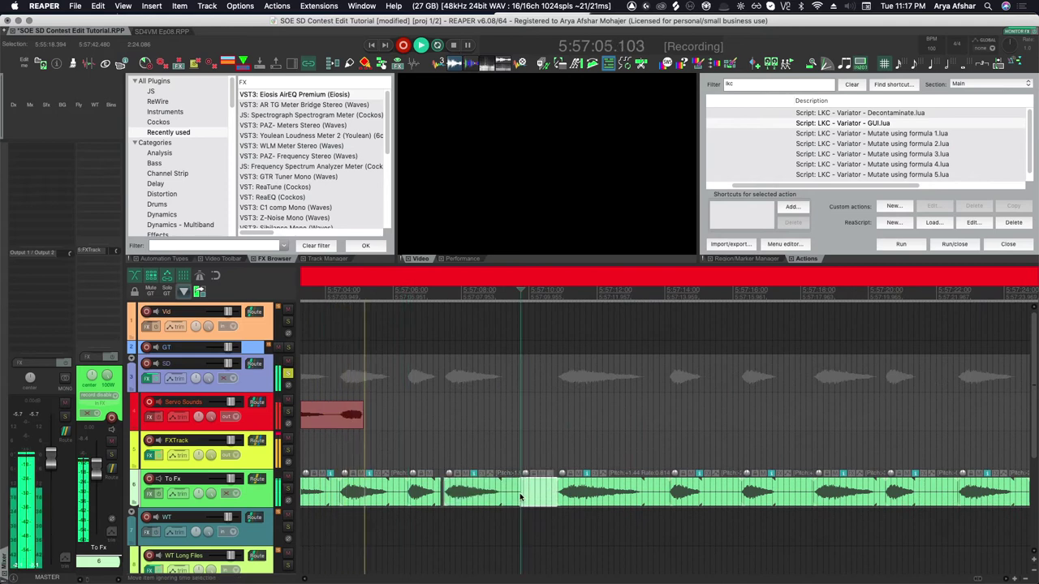
key(Delete)
click(619, 495)
key(s)
key(Delete)
scroll(625, 495, right, 1)
click(631, 495)
key(s)
key(Delete)
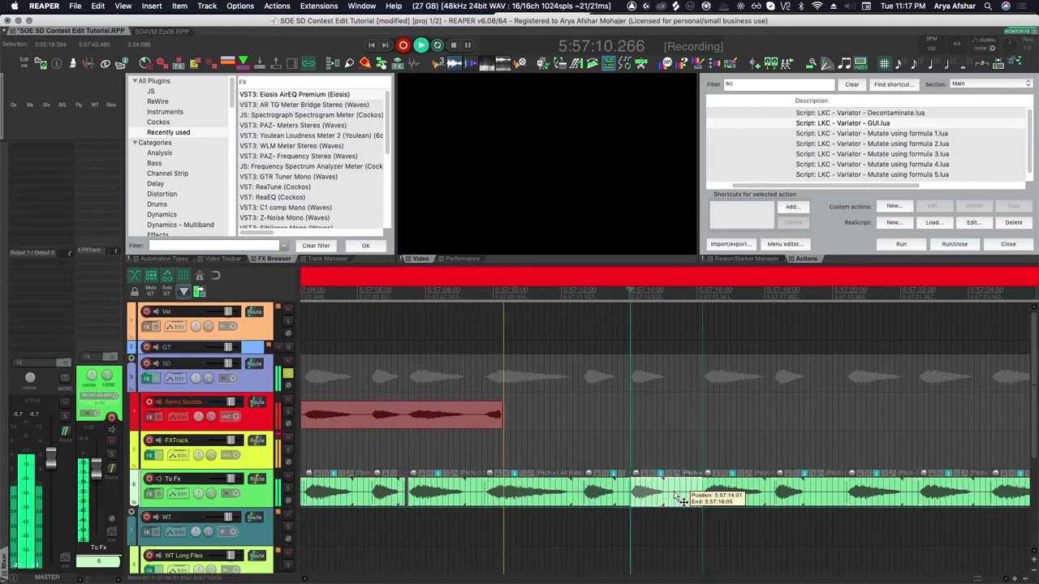
Split off and delete two more silent tails between about 5:57:14 and 5:57:18 on To Fx, closing up the following items
click(674, 495)
key(s)
key(Delete)
scroll(671, 495, right, 3)
click(628, 492)
key(s)
key(Delete)
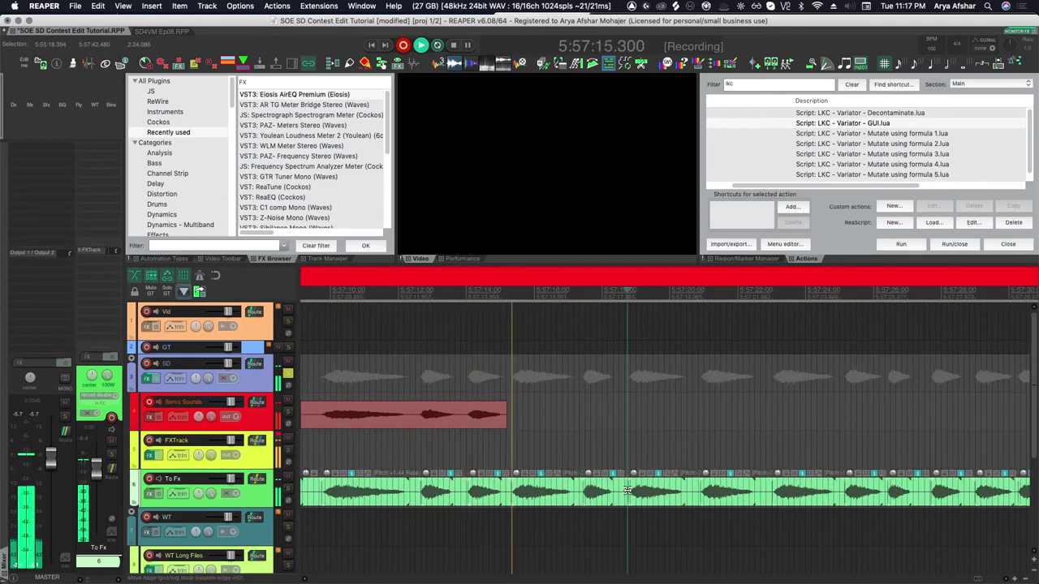
Select the remaining items at the end of the To Fx series and trim their silent ends together
scroll(627, 490, right, 3)
drag(522, 441, 936, 551)
drag(944, 497, 928, 499)
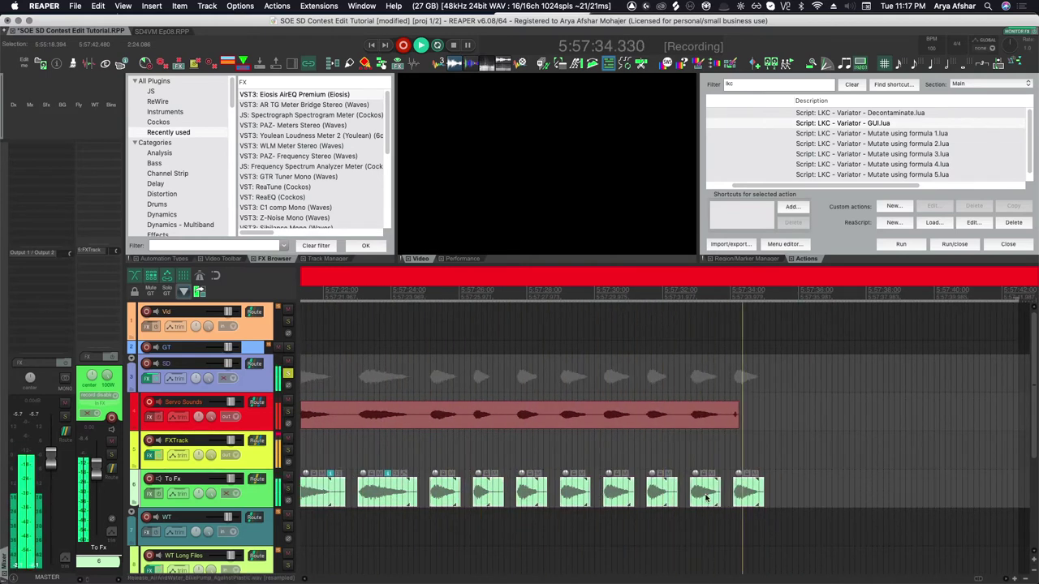
Stop recording once the last To Fx item has played through the chain and bring the whole Servo Sounds take into view
key(space)
scroll(597, 476, down, 8)
scroll(640, 440, left, 5)
scroll(641, 441, right, 2)
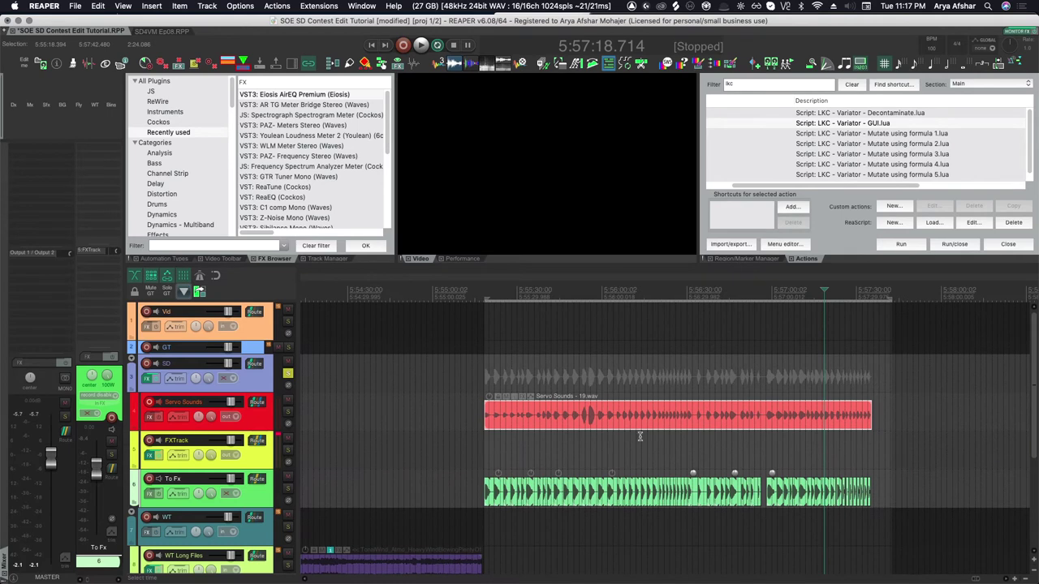
Open Dynamic split for the recorded Servo Sounds item and enable splitting when the gate opens and when it closes
click(629, 420)
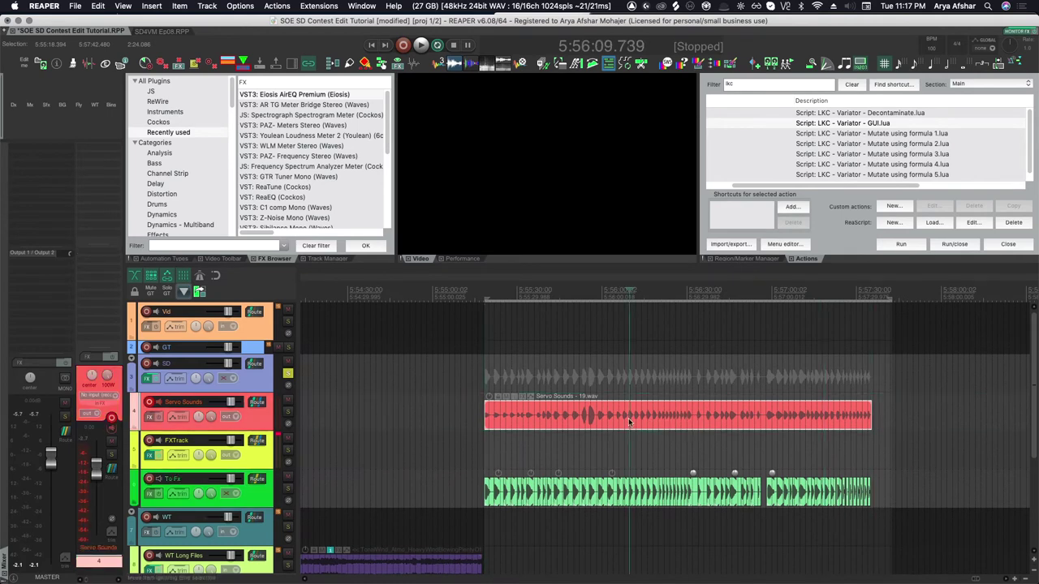
key(d)
scroll(631, 417, up, 6)
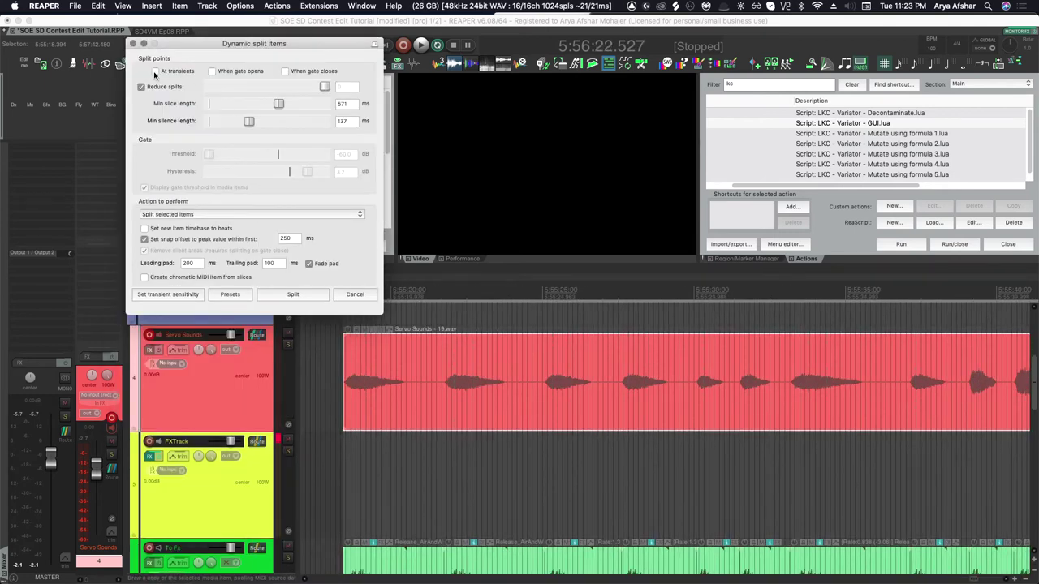
click(212, 72)
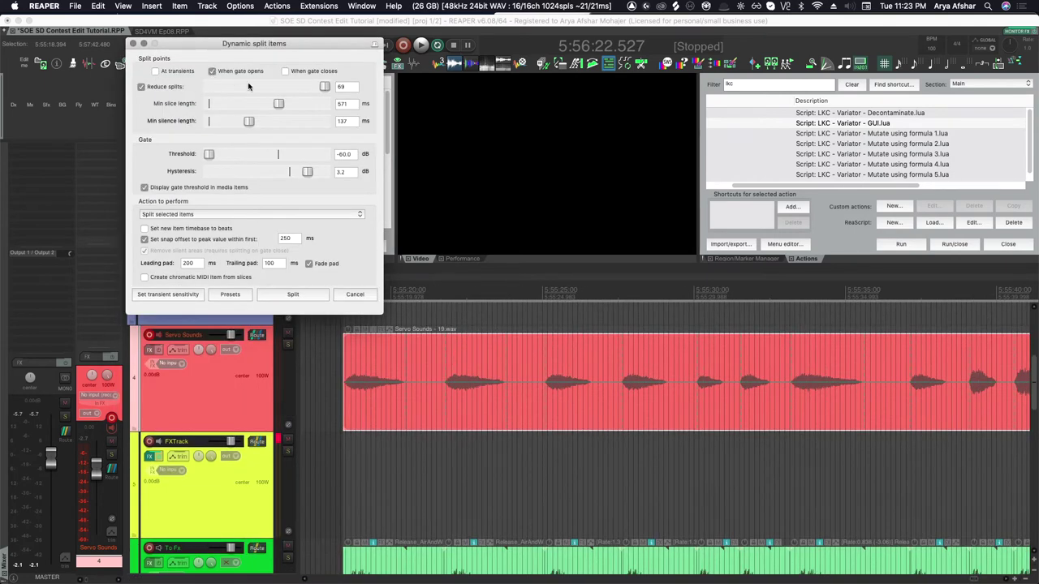
click(285, 71)
Check the split preview along the take, and set the gate hysteresis to -28.8 dB and the minimum slice length to 349 ms
scroll(481, 448, right, 1)
scroll(481, 447, right, 15)
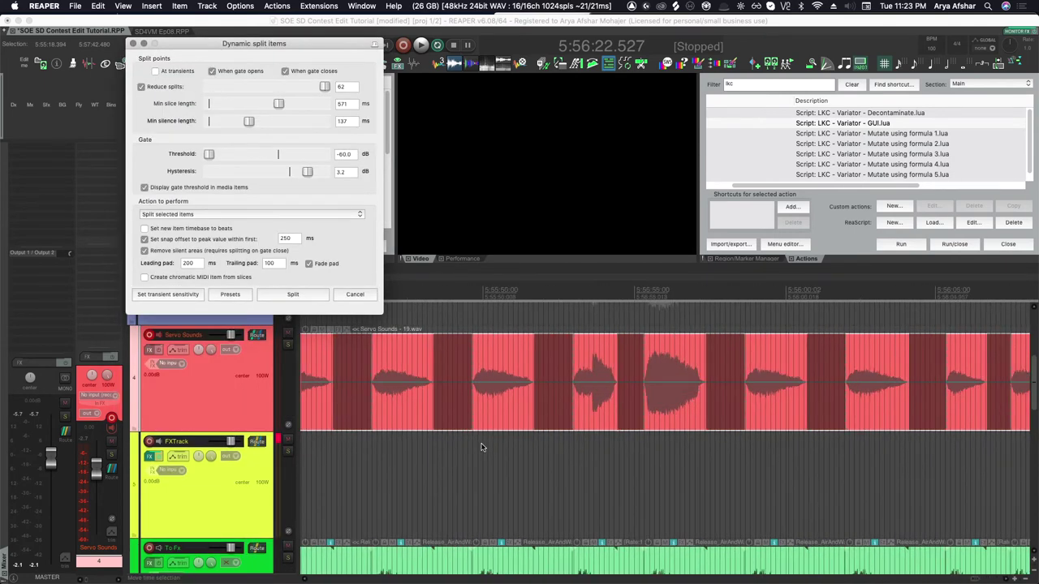
scroll(481, 448, right, 15)
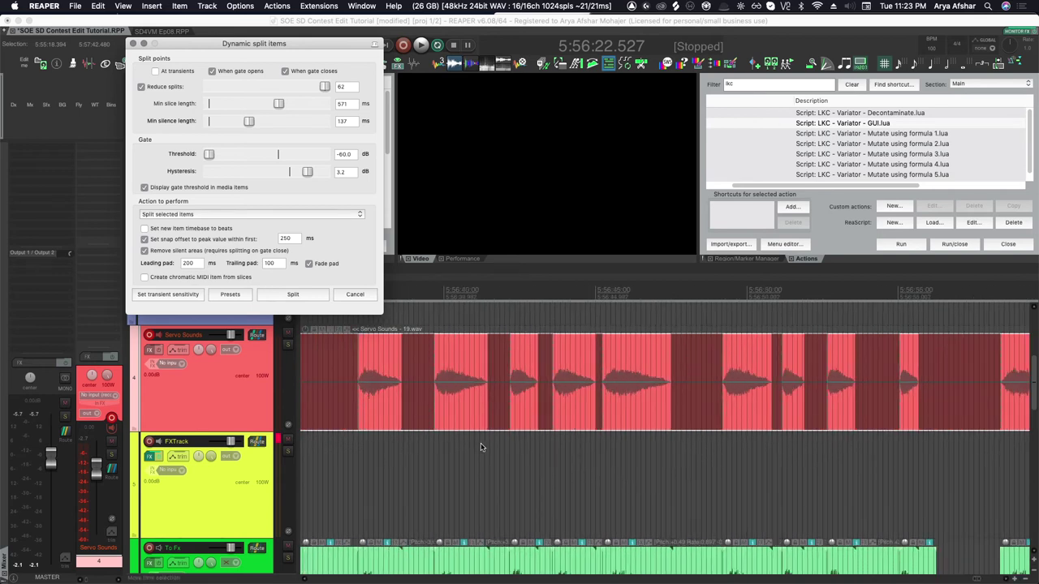
drag(306, 171, 251, 171)
drag(274, 103, 272, 103)
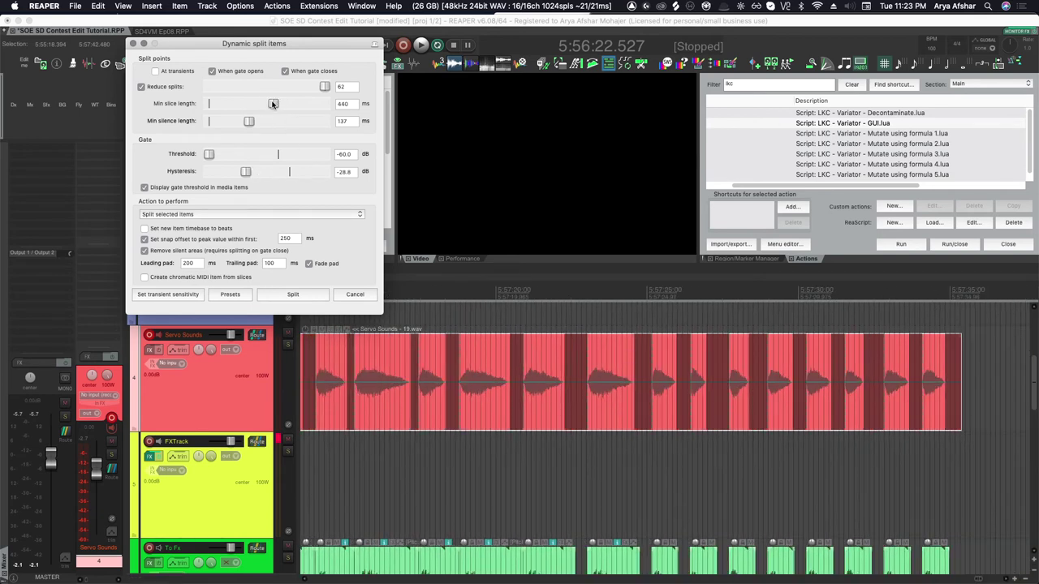
Set the leading pad to 250 ms, turn off Fade pad, and split the recorded Servo Sounds item
scroll(457, 428, up, 5)
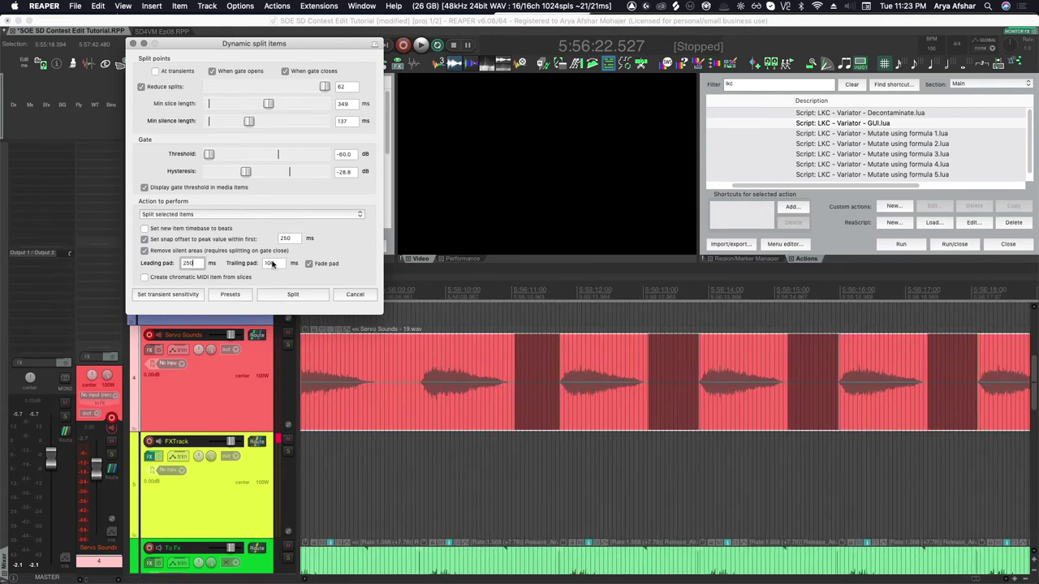
scroll(416, 390, left, 5)
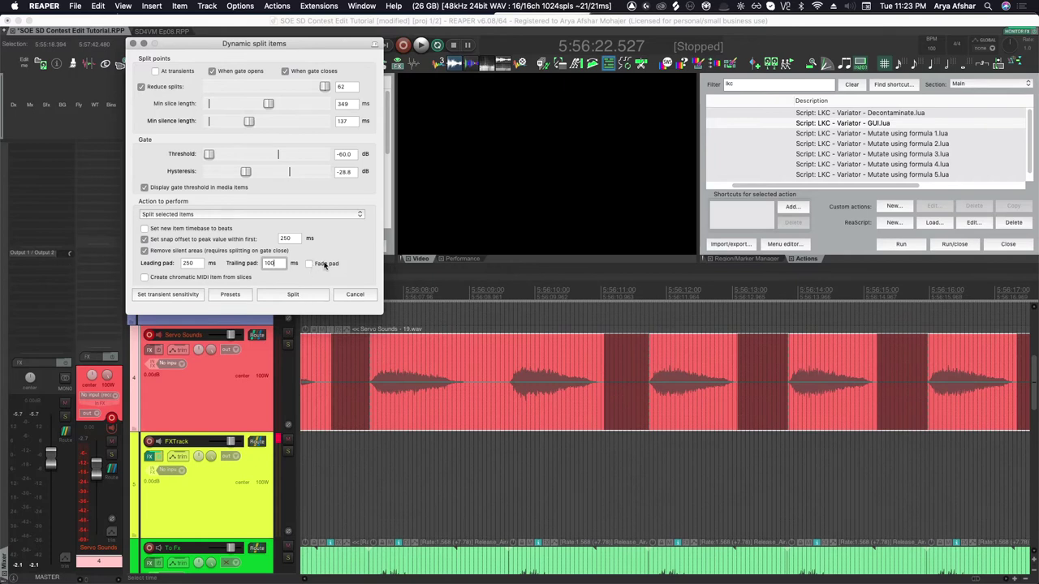
scroll(490, 435, down, 8)
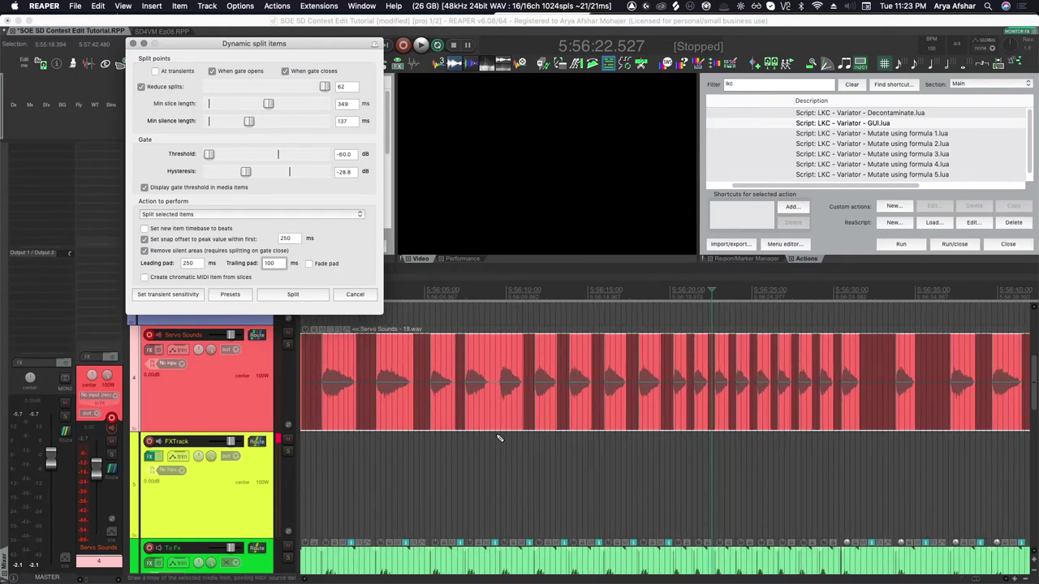
scroll(490, 436, left, 6)
scroll(491, 434, right, 10)
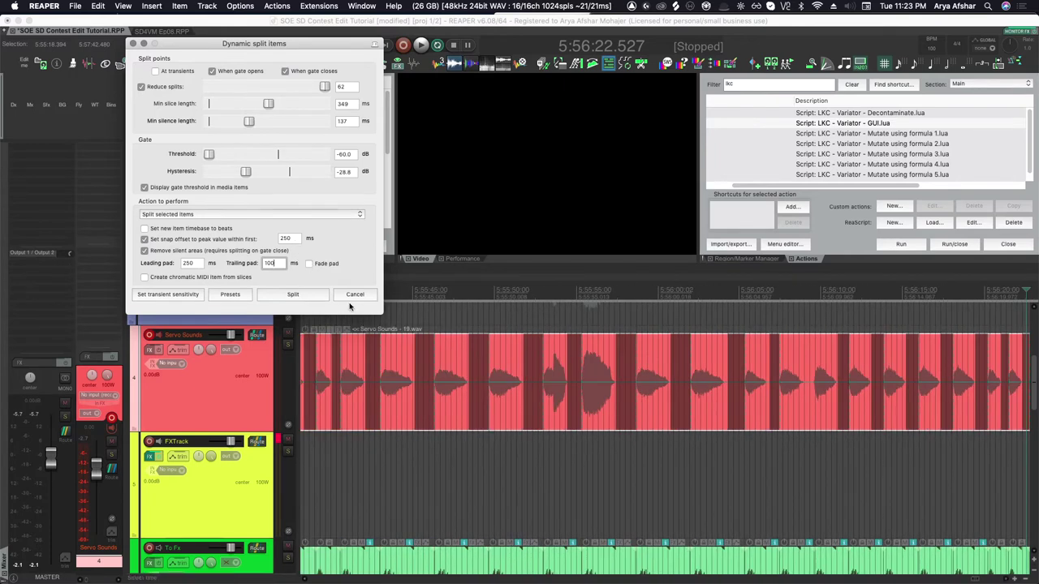
click(293, 296)
Deselect the new Servo Sounds slices and examine their boundaries and snap offsets up close
click(575, 450)
scroll(575, 449, up, 3)
scroll(527, 446, down, 6)
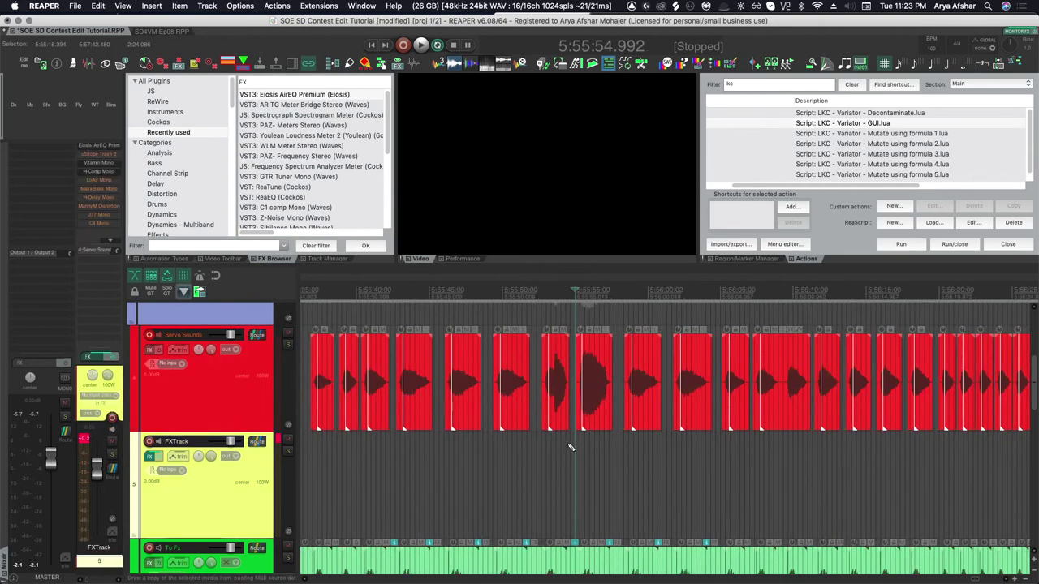
scroll(453, 444, up, 4)
scroll(453, 444, up, 6)
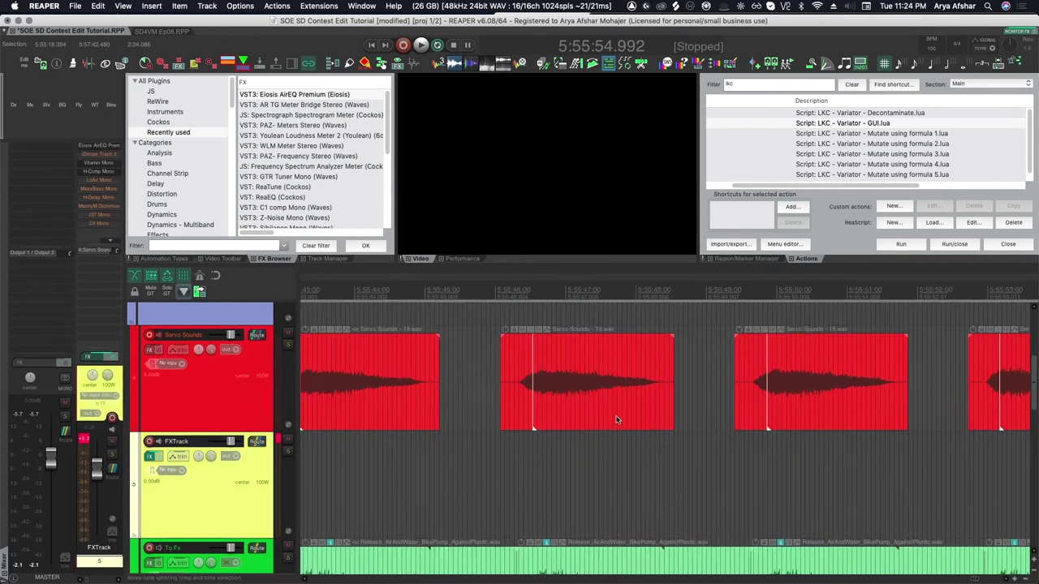
Review the split Servo Sounds slices along the timeline through to the last one
scroll(706, 435, down, 5)
scroll(706, 434, up, 5)
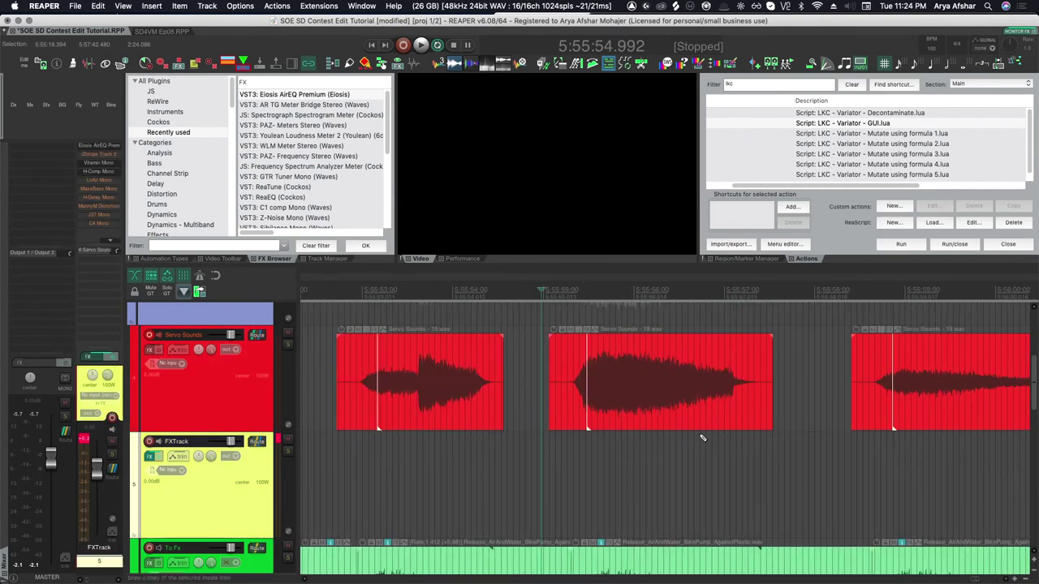
scroll(690, 435, down, 8)
scroll(687, 436, up, 8)
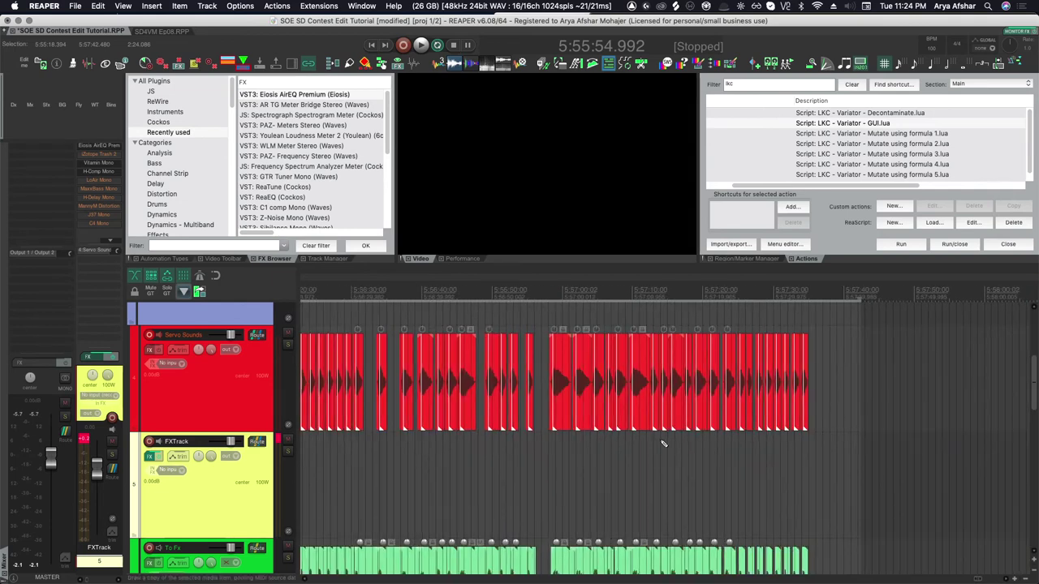
scroll(698, 436, down, 2)
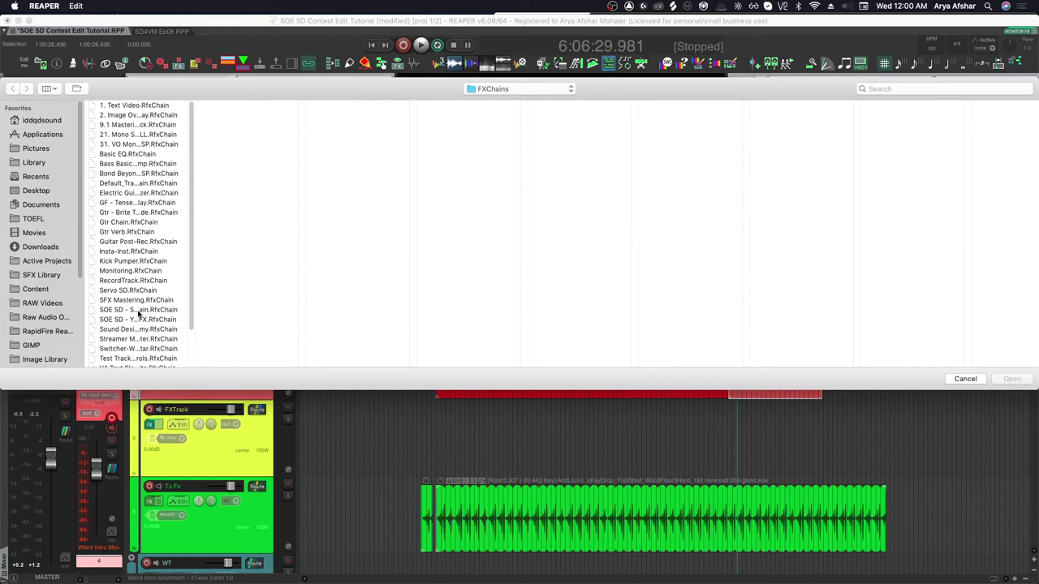
Load the SOE SD - Yoink FX.RfxChain effects chain onto the FXTrack track
click(139, 311)
click(142, 320)
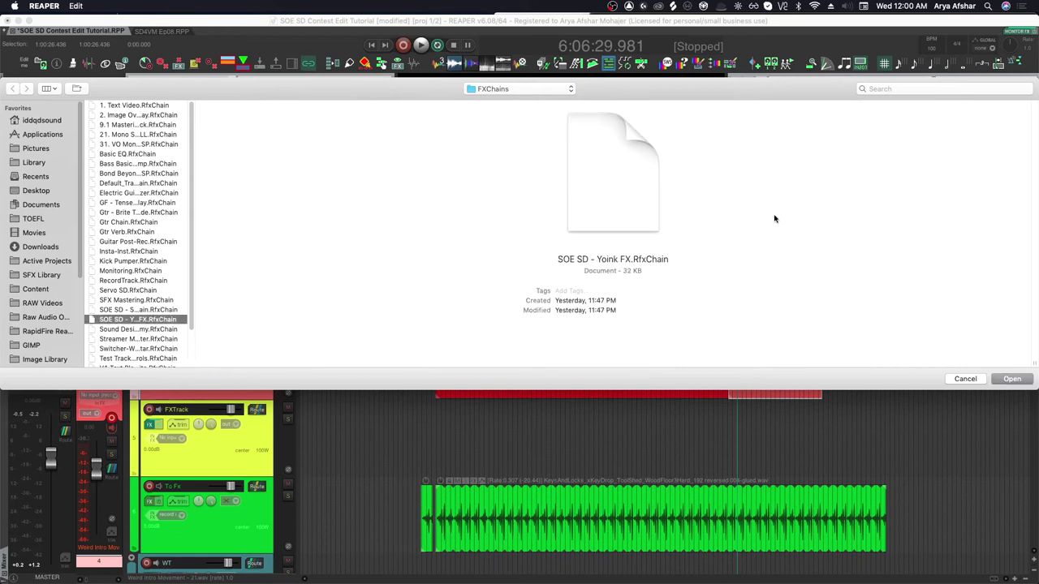
click(1011, 379)
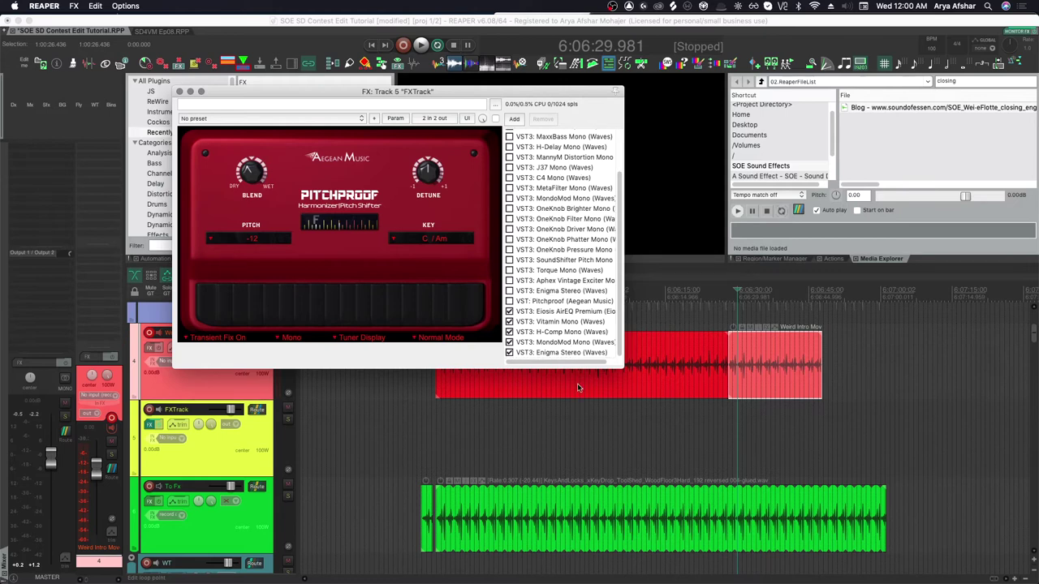
Delete both existing Weird Intro Movement recordings above the To Fx series
click(423, 423)
click(502, 389)
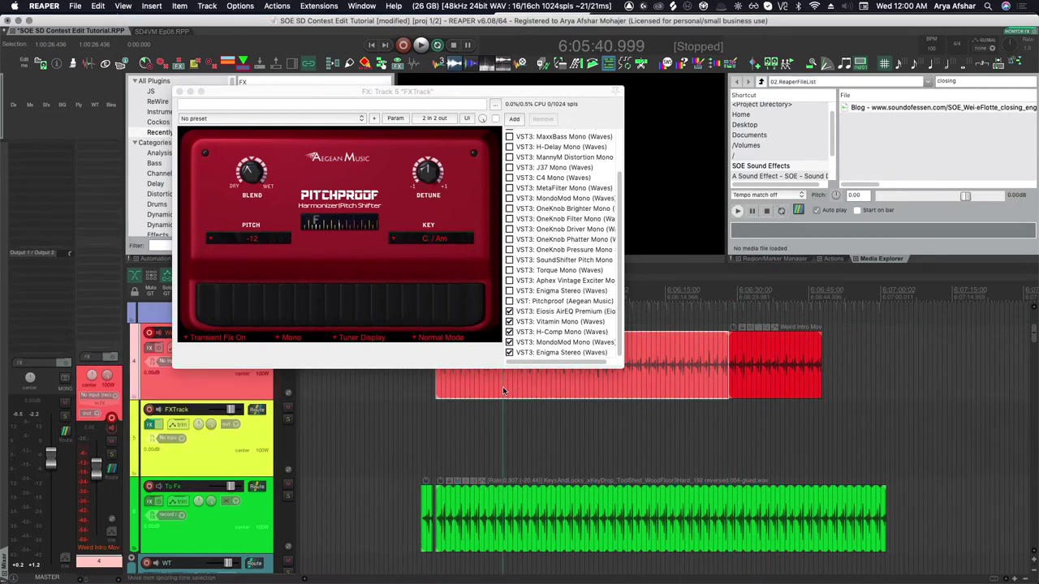
key(Delete)
click(745, 354)
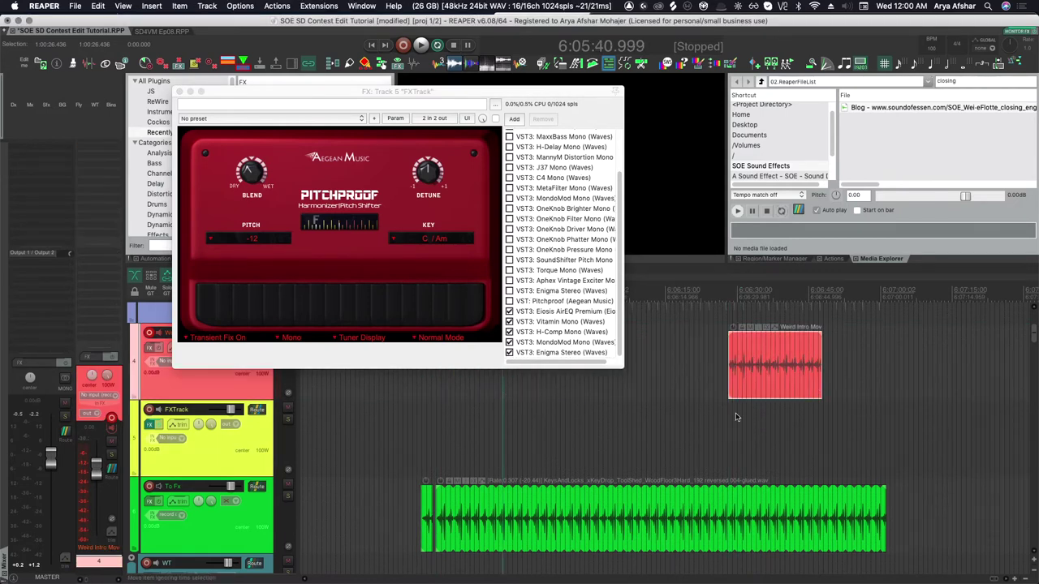
key(Delete)
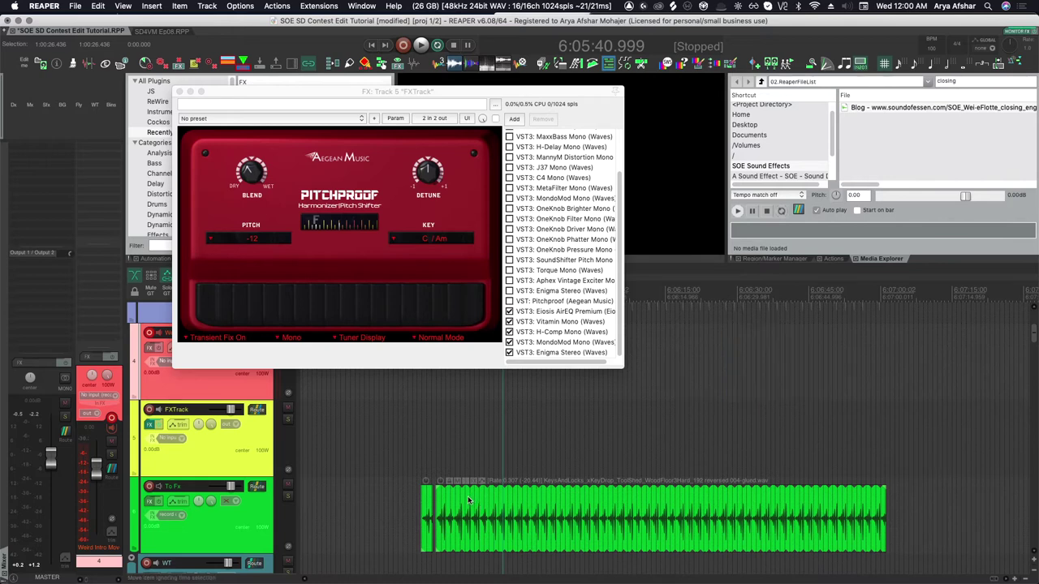
Set the time selection to the long To Fx item and start recording it through FXTrack onto the Weird Intro Movement track
click(441, 523)
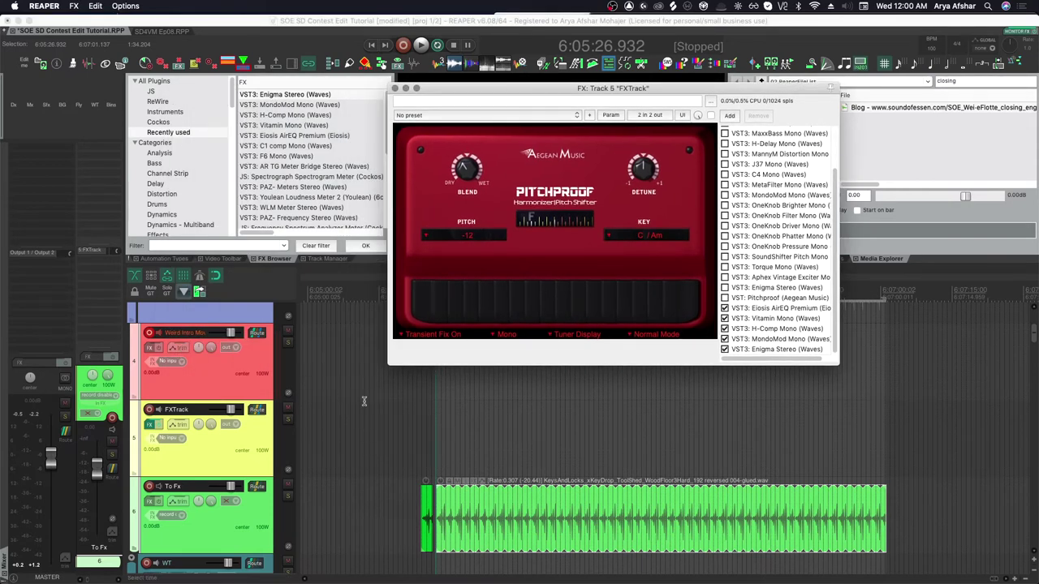
click(436, 422)
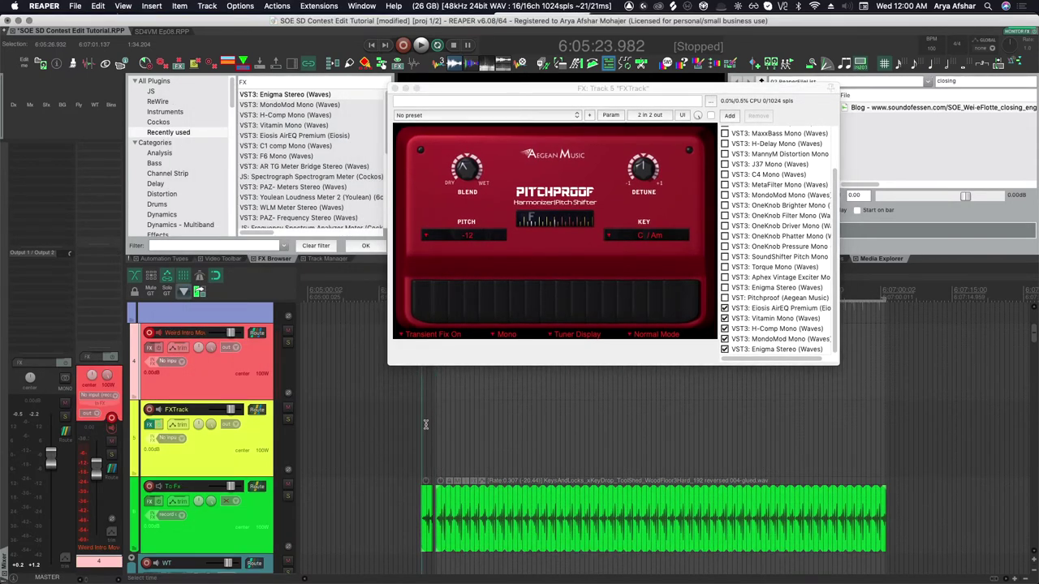
key(super+r)
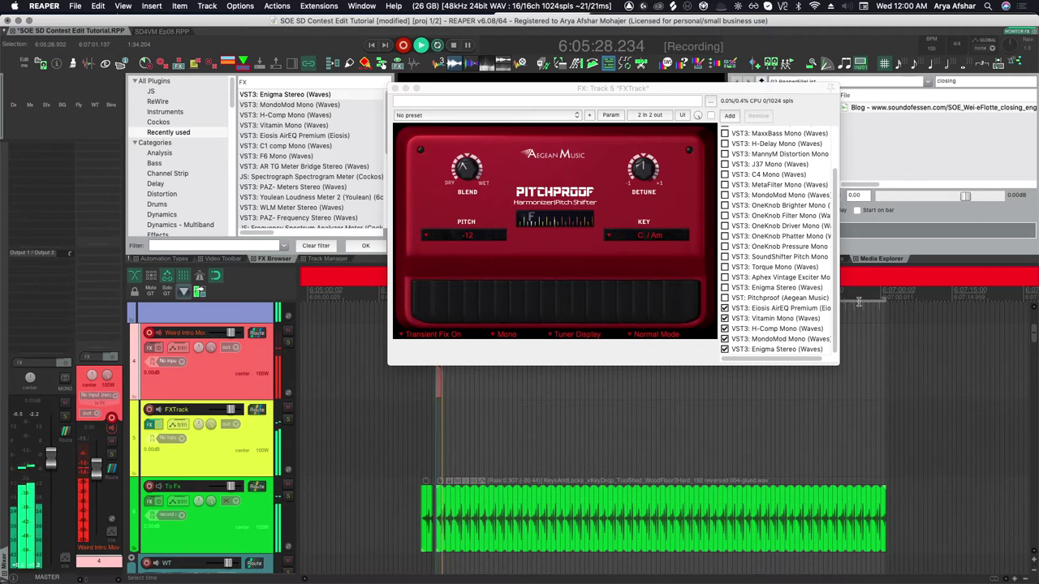
Adjust the Air gain in Eiosis AirEQ Premium and bring up Enigma Stereo in the FXTrack chain while recording
click(775, 307)
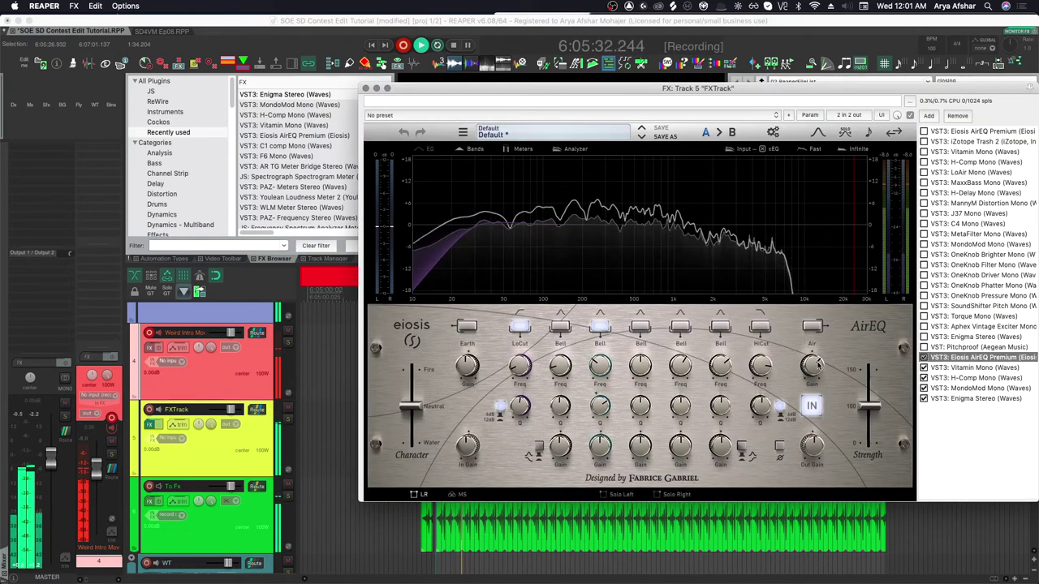
drag(813, 375, 812, 370)
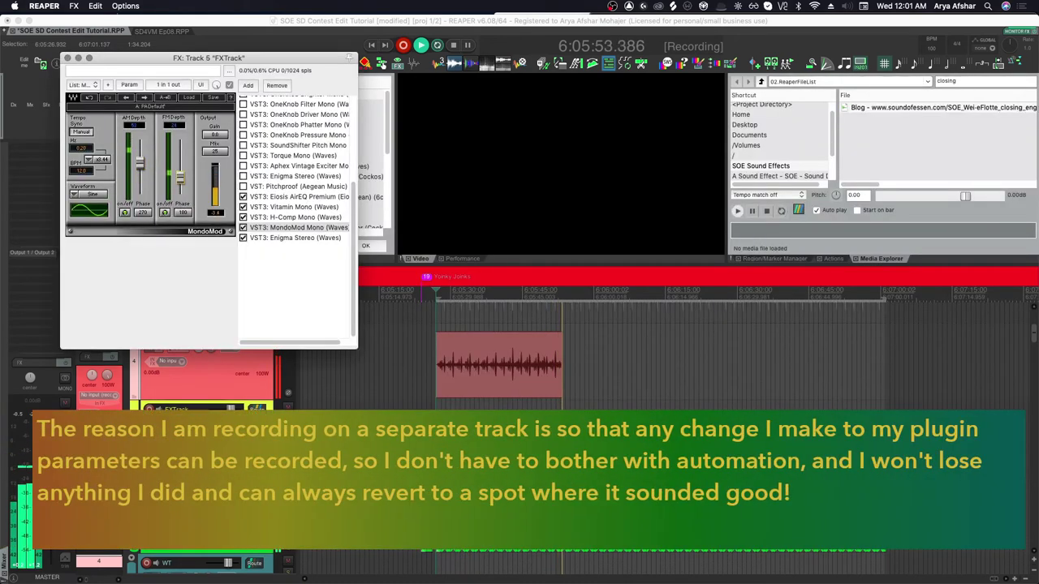
click(289, 238)
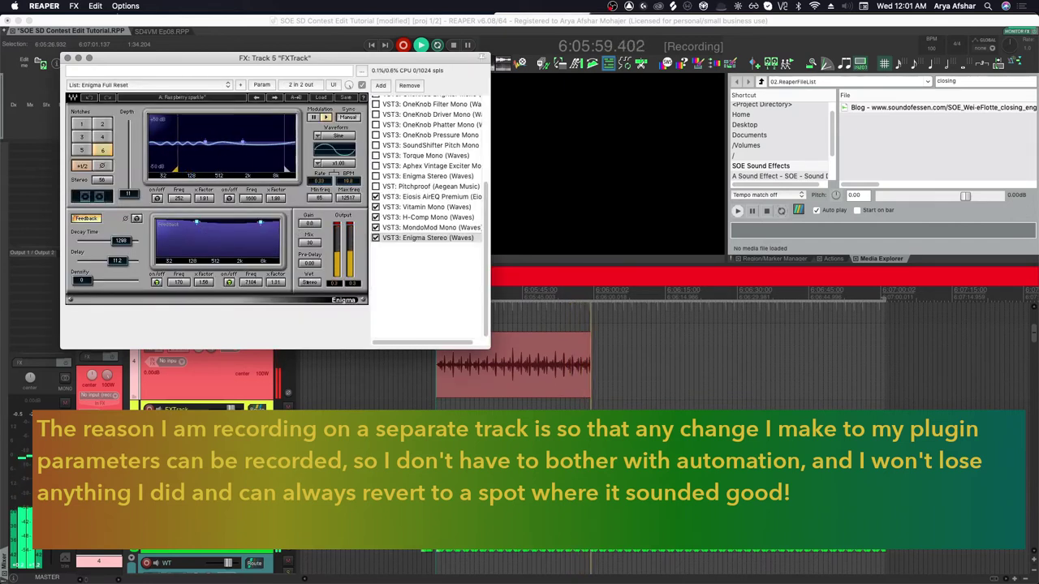
Split the recorded Weird Intro Movement item at two points around 6:06:00 and delete the piece between them
scroll(565, 396, up, 3)
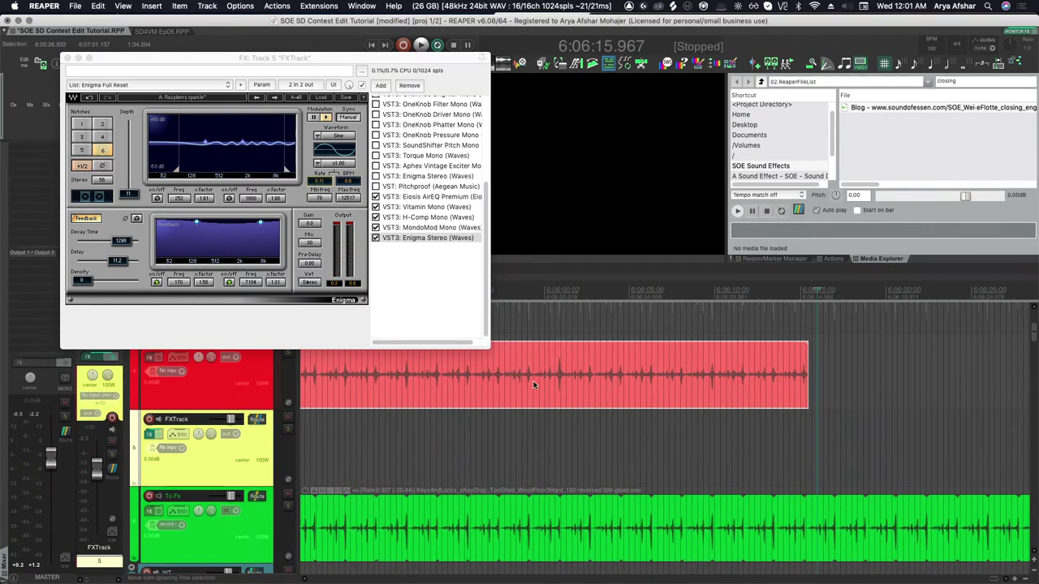
click(538, 382)
scroll(537, 396, up, 3)
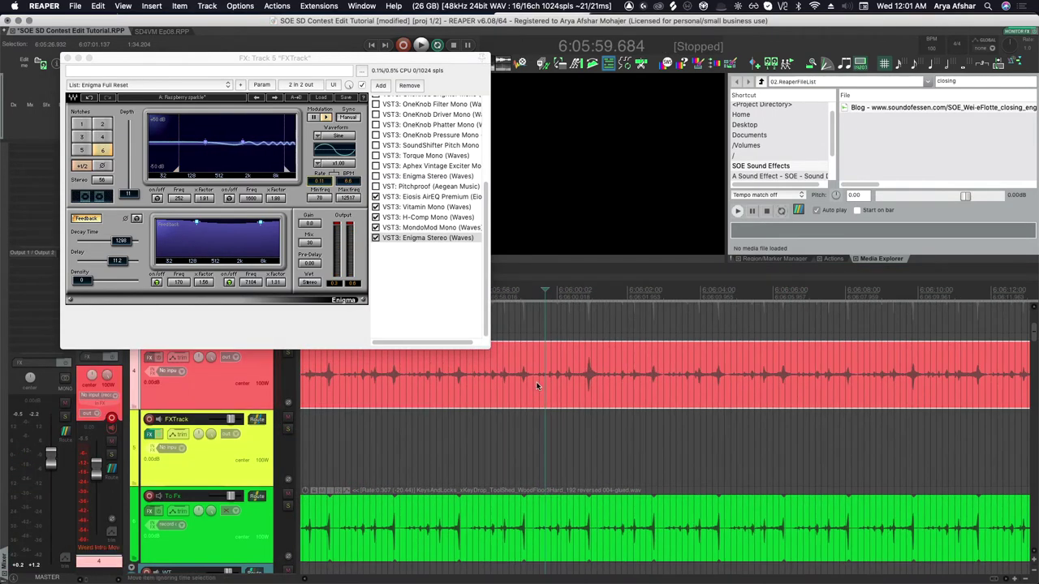
click(539, 386)
key(s)
click(603, 389)
key(s)
click(574, 388)
key(Delete)
scroll(573, 390, down, 5)
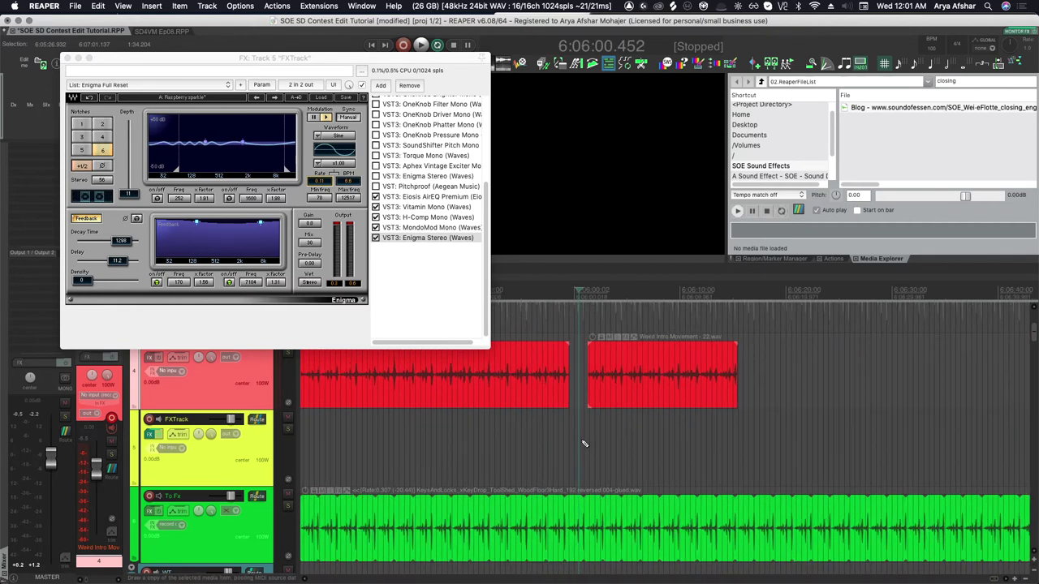
Go to the SFX tracks near 1:00:00, place the edit cursor just before the layered items, and audition SFX 02 in solo
scroll(582, 443, down, 10)
scroll(579, 441, left, 10)
click(303, 460)
scroll(331, 467, down, 5)
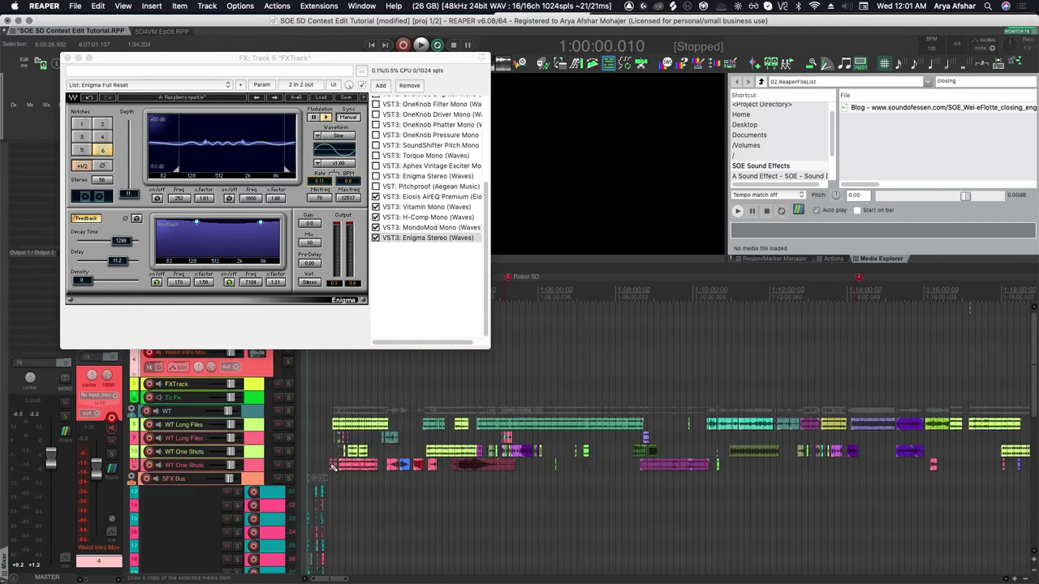
scroll(331, 471, up, 5)
scroll(319, 503, down, 3)
scroll(353, 495, up, 5)
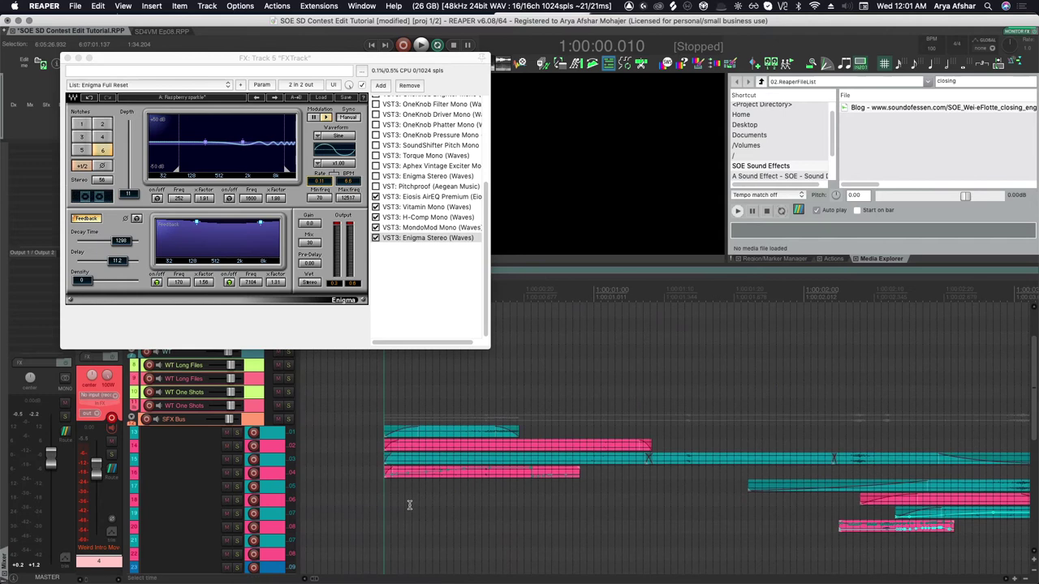
scroll(416, 470, up, 10)
click(363, 471)
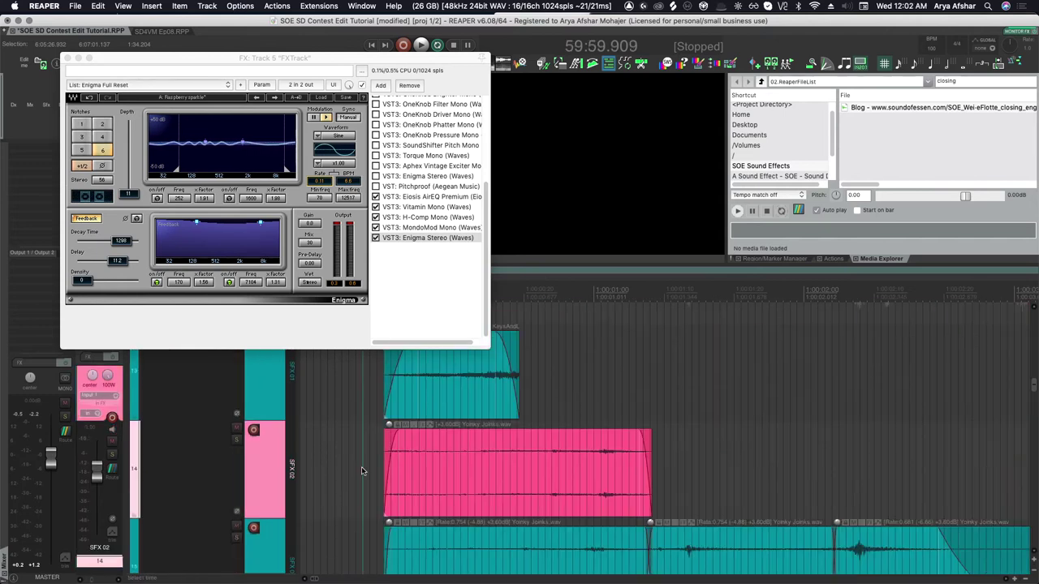
key(space)
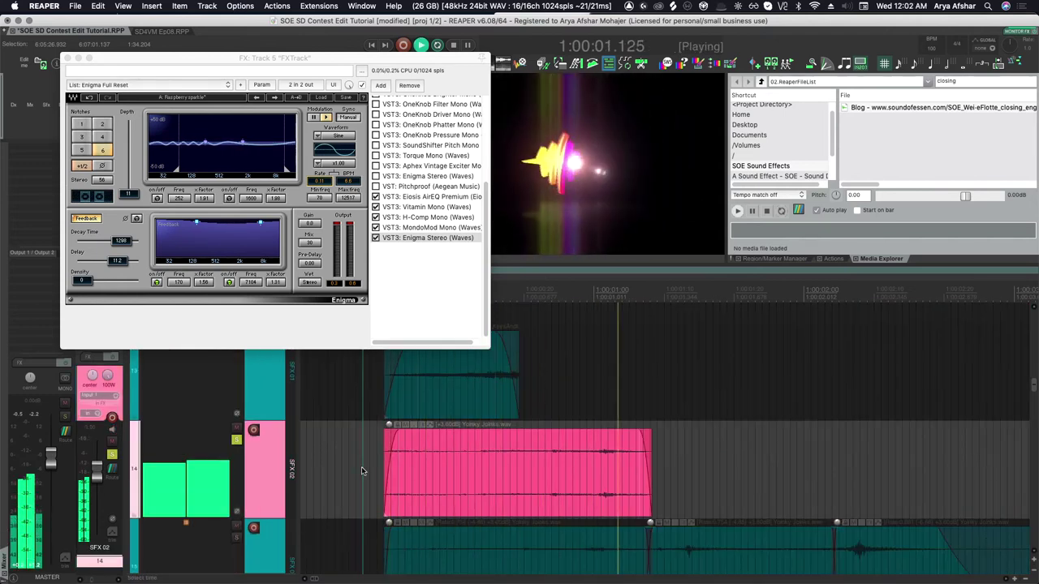
key(space)
Audition the Yonky Jonks items on SFX 03 in solo from the same edit cursor position
scroll(324, 478, down, 2)
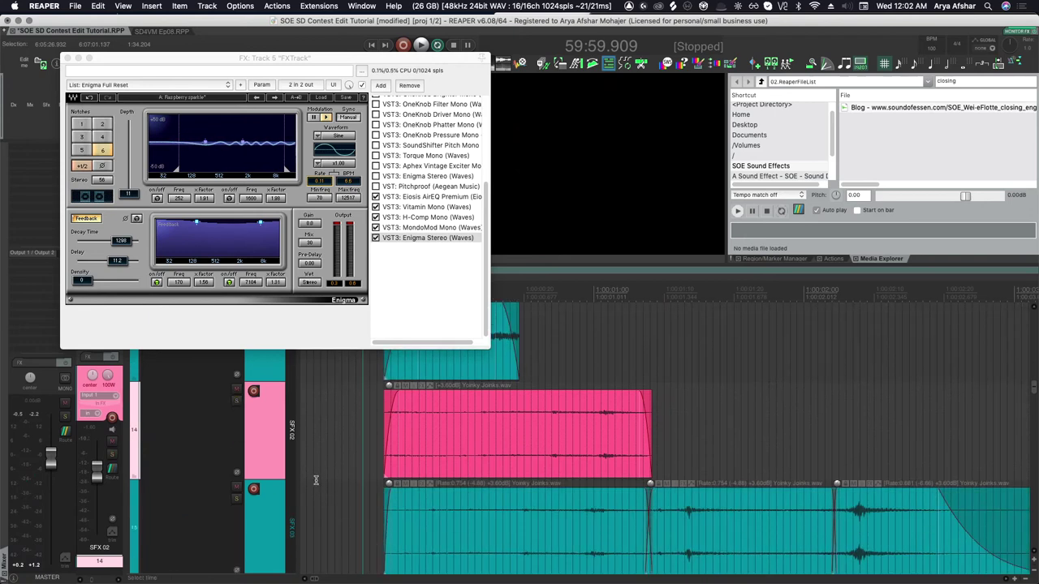
scroll(253, 506, down, 2)
key(space)
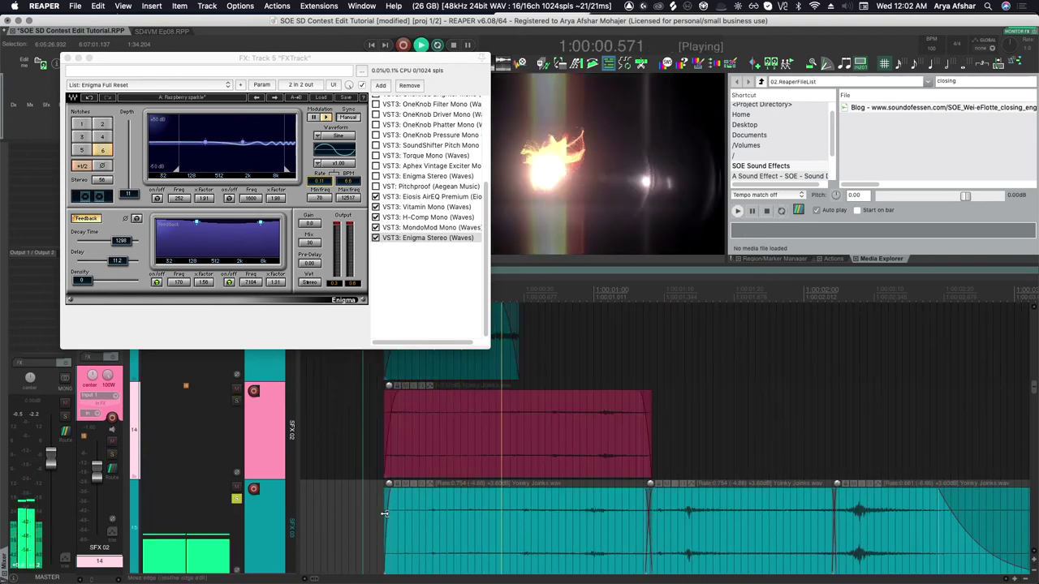
scroll(385, 513, down, 2)
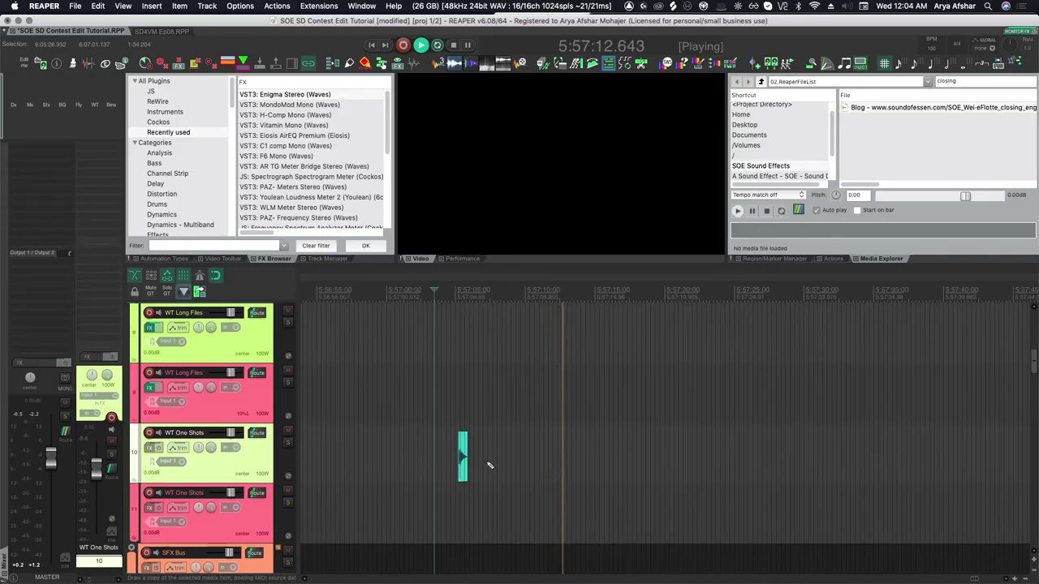
Duplicate the short closing engine room item on WT One Shots about one second later on the same track
scroll(446, 454, up, 4)
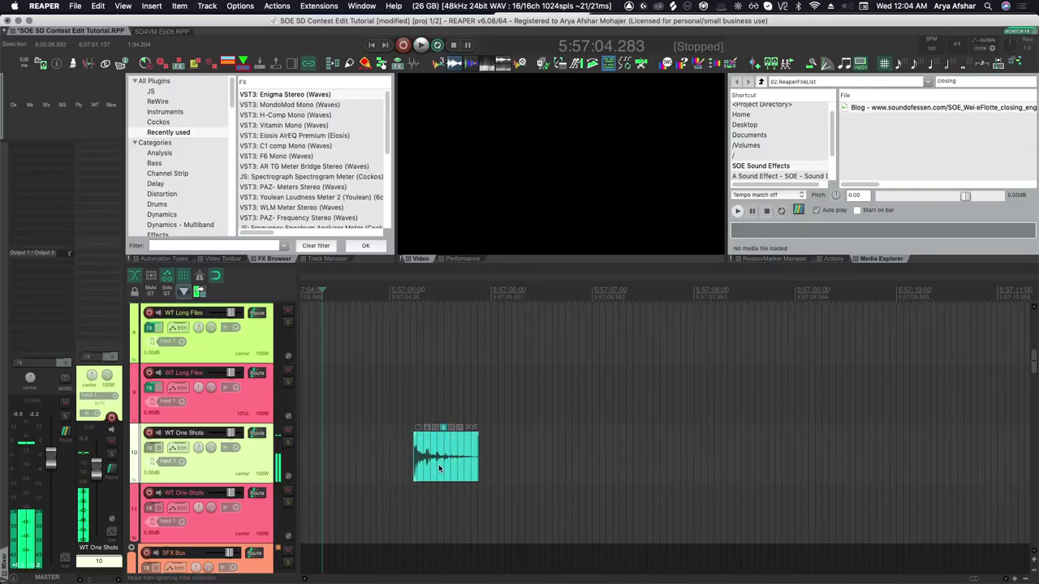
drag(439, 464, 557, 475)
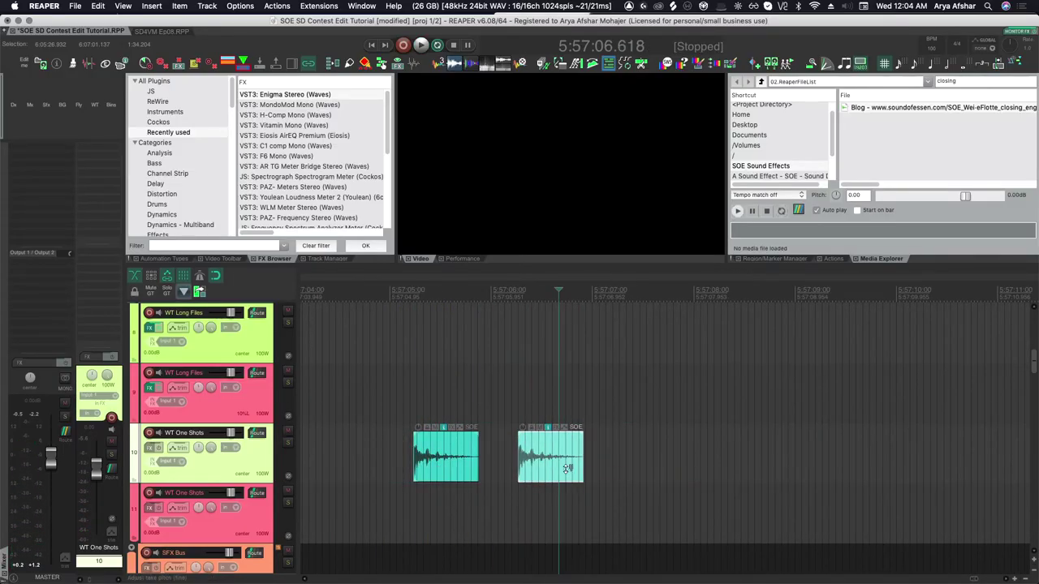
View the WAV file info of the first closing engine room item, including its sample rate, and close it
scroll(479, 467, right, 2)
click(395, 465)
key(super+F2)
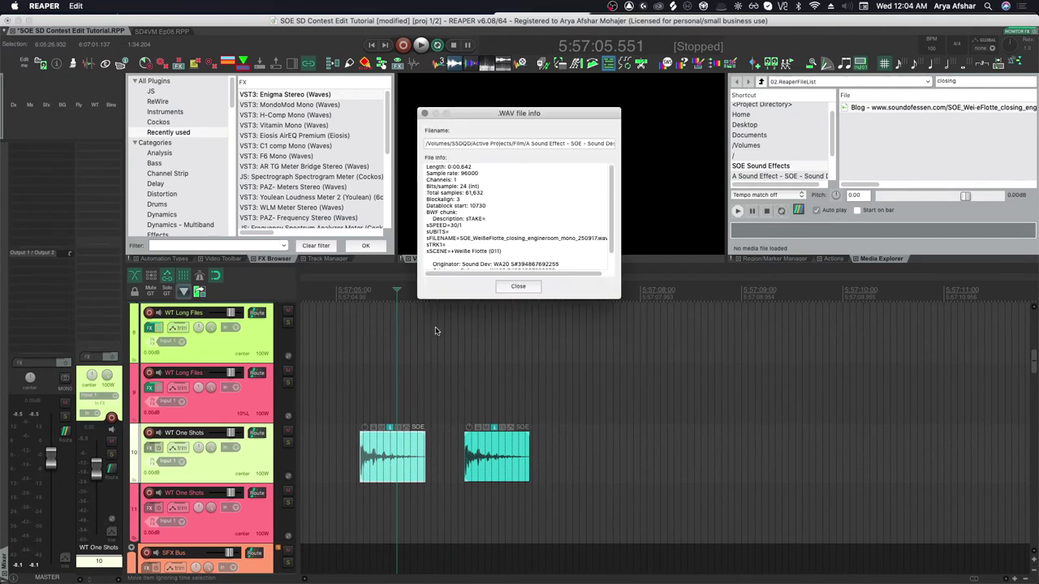
click(424, 113)
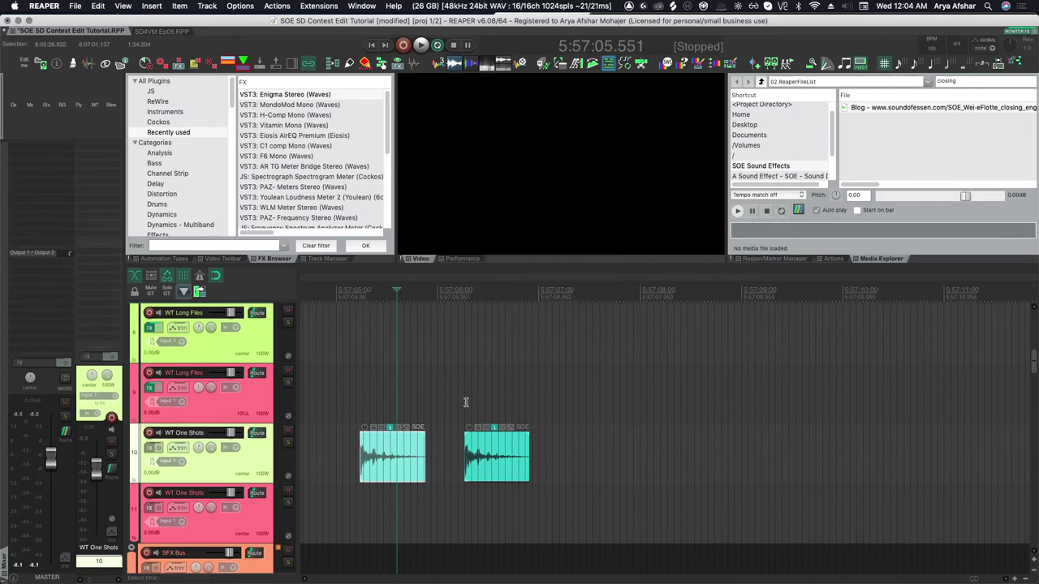
Stretch the first closing engine room item to a playback rate of 0.583 and play it back
scroll(444, 469, up, 3)
drag(543, 473, 451, 472)
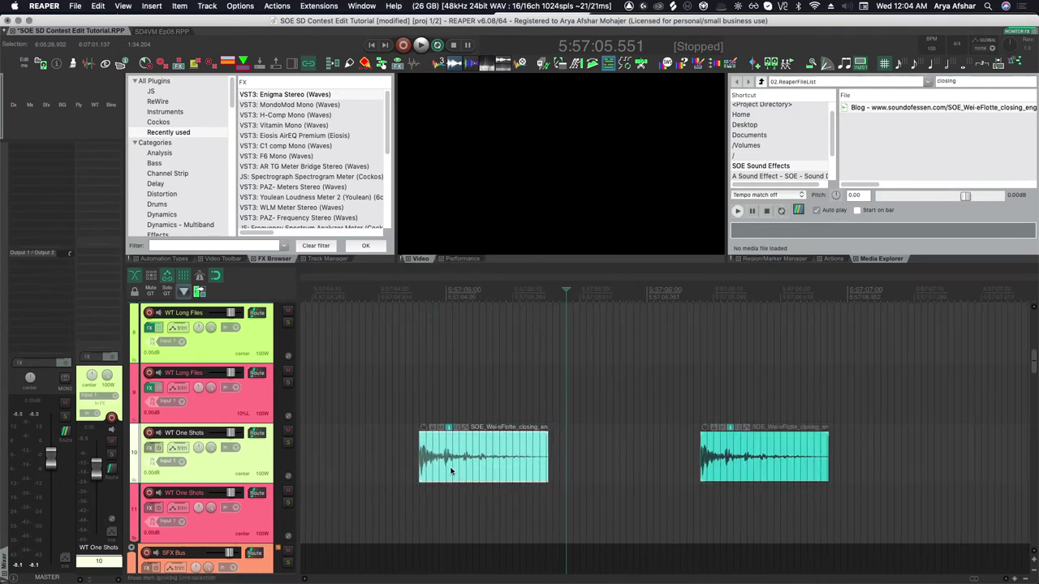
drag(548, 473, 640, 474)
click(390, 447)
key(space)
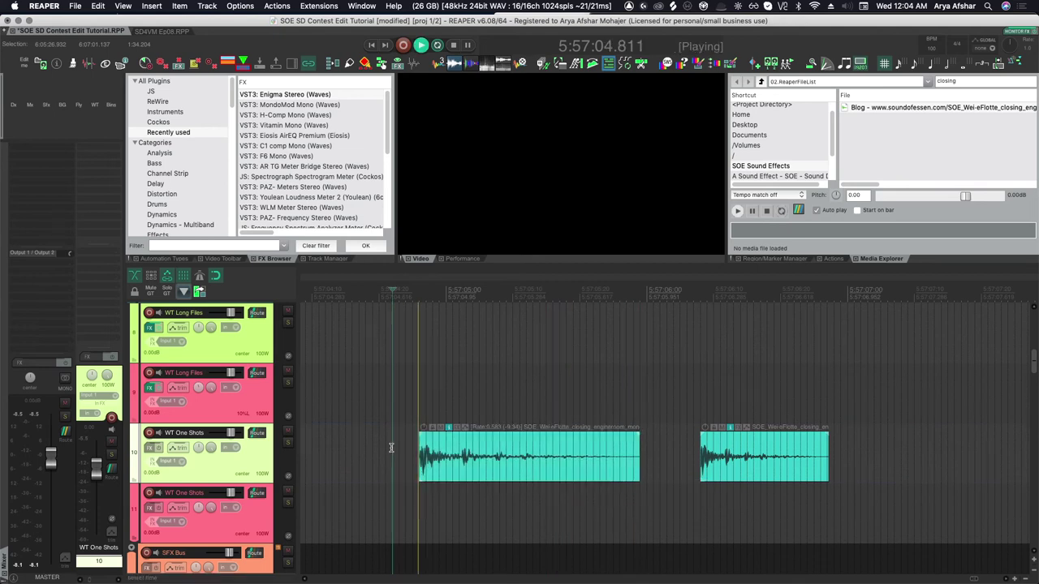
Reverse the stretched closing engine room item as a new take and audition it
click(499, 461)
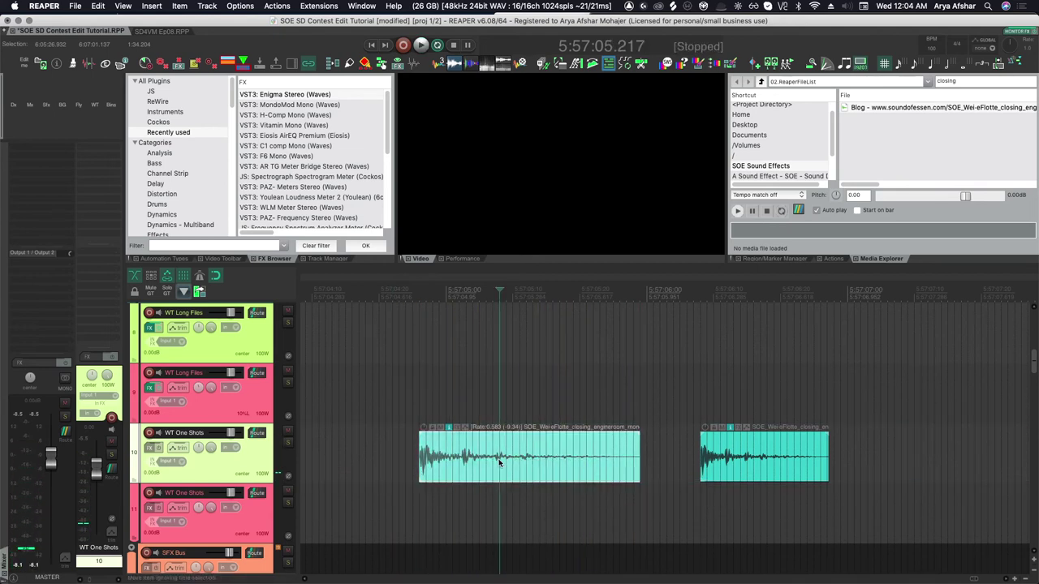
key(r)
click(385, 438)
key(space)
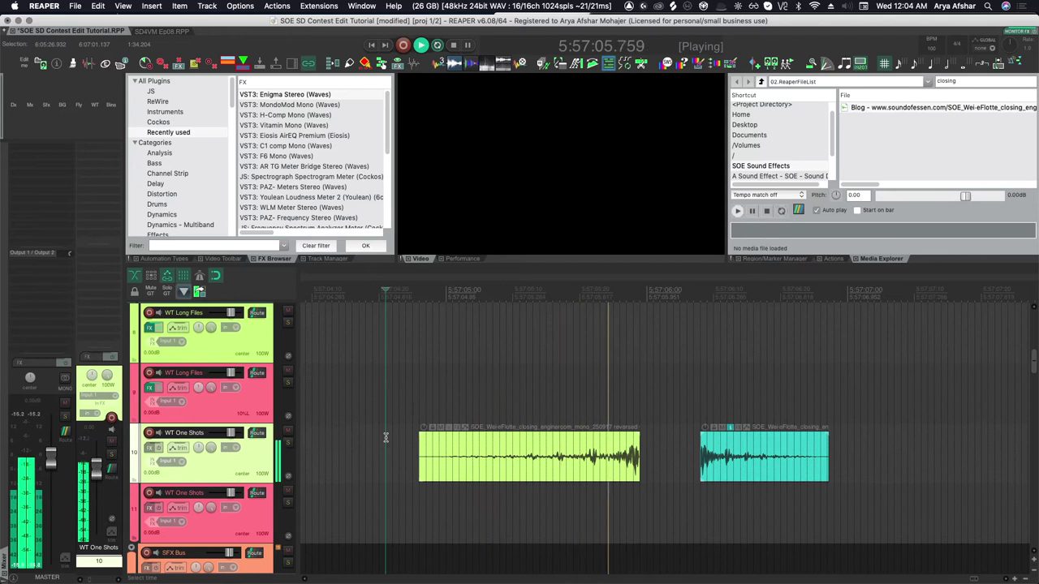
key(space)
Move the unstretched copy to the lower WT One Shots track so it starts just before the reversed item ends
scroll(650, 450, right, 1)
drag(694, 456, 626, 503)
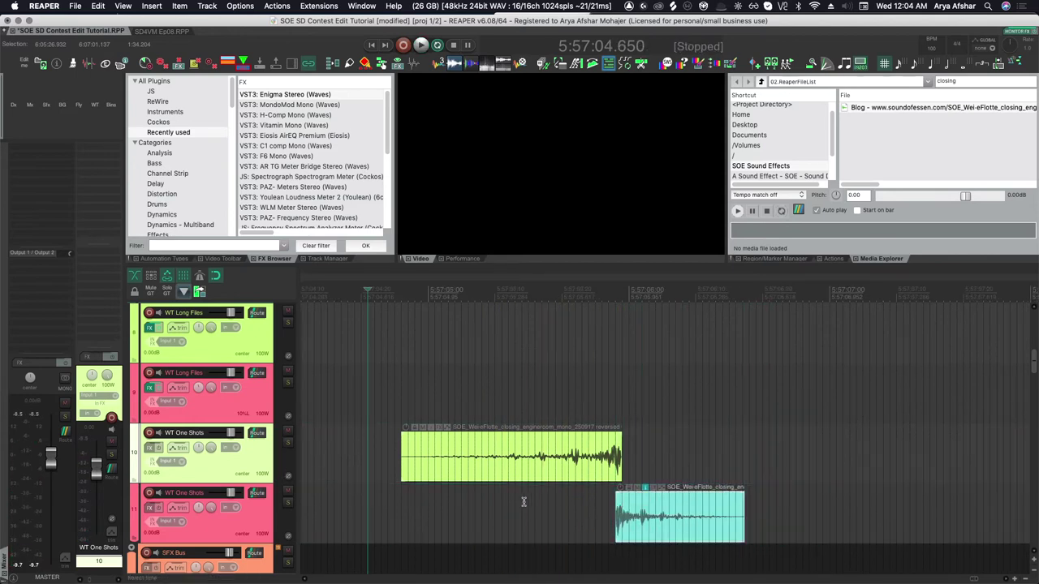
click(500, 505)
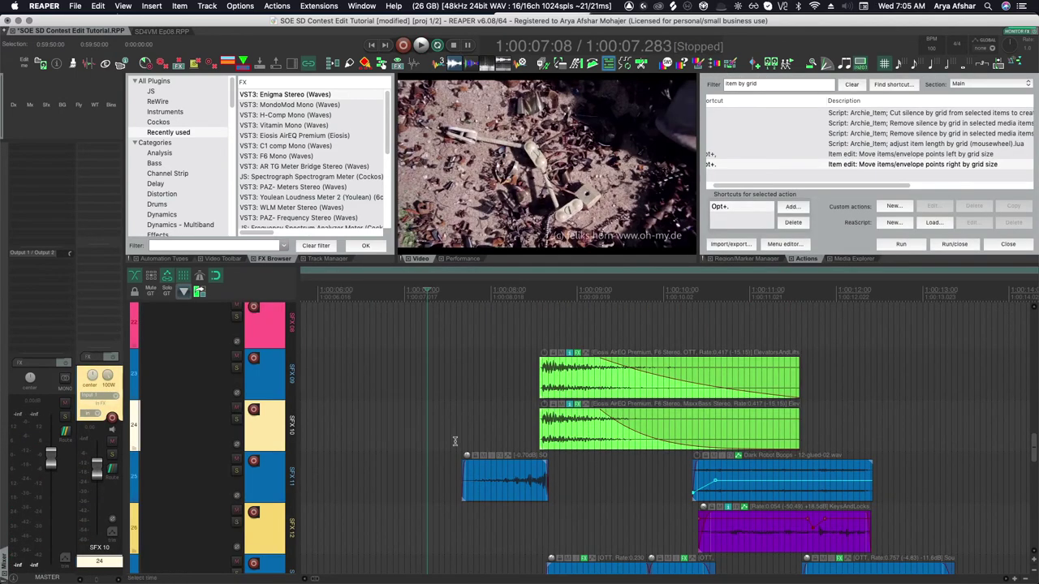
drag(464, 352, 595, 513)
key(F6)
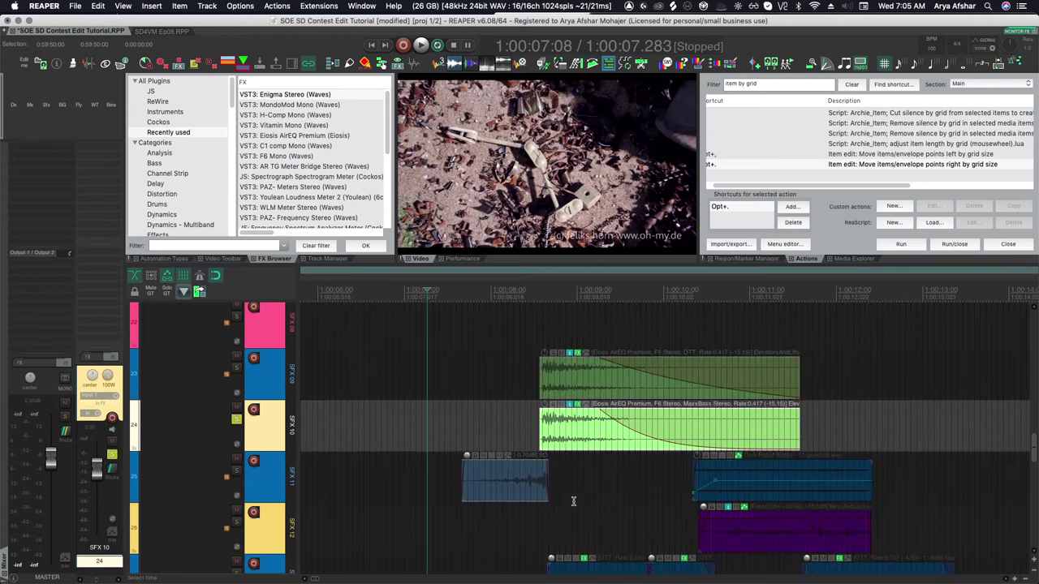
key(F6)
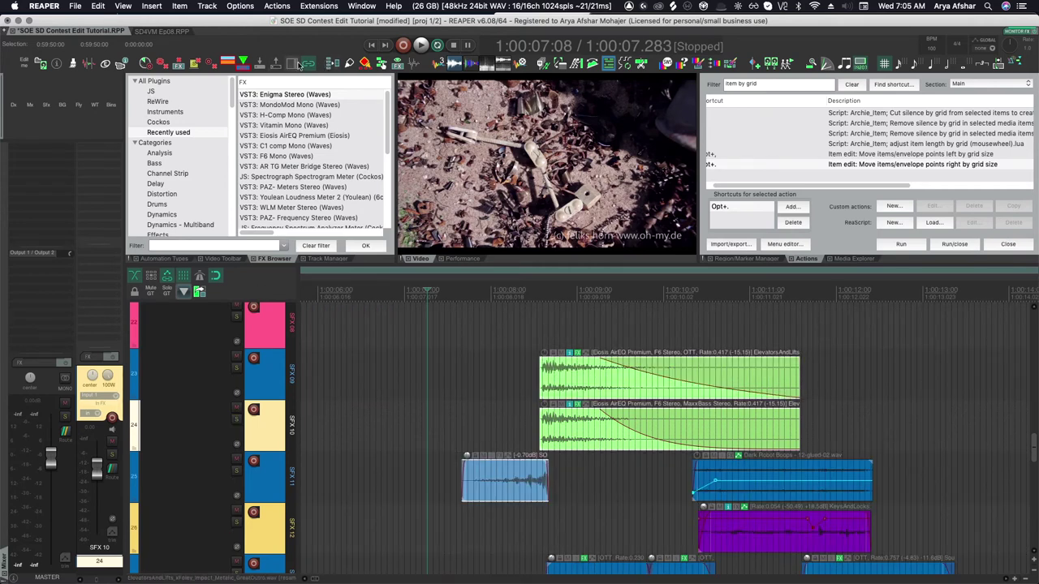
Solo tracks SFX 09, SFX 10 and SFX 11 and play their metallic impact and closing engine room items together
drag(448, 350, 574, 499)
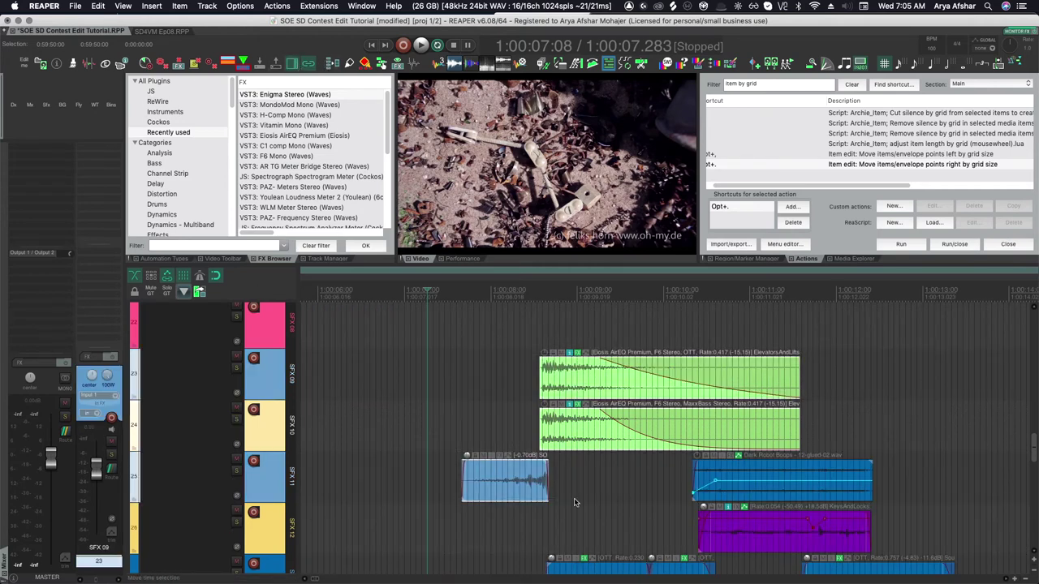
key(F6)
key(space)
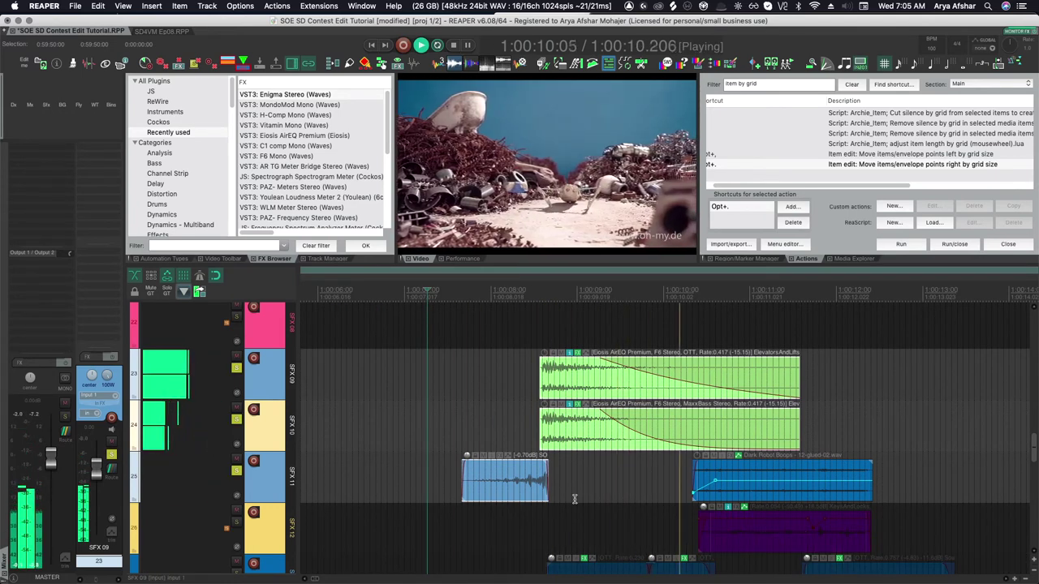
key(space)
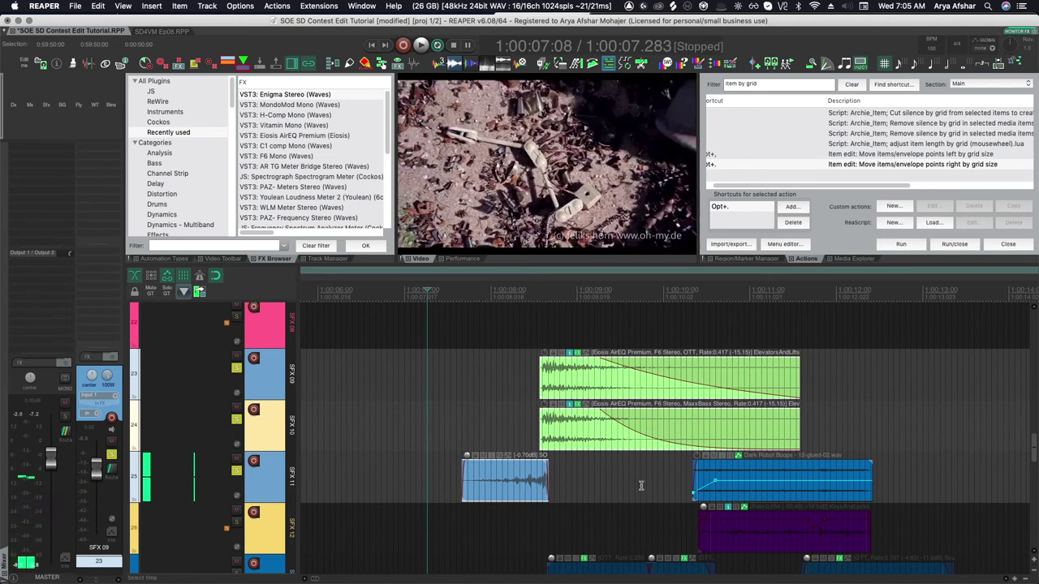
Mute the Dark Robot item on SFX 11 and play back the soloed layers from before the impacts
click(713, 457)
key(space)
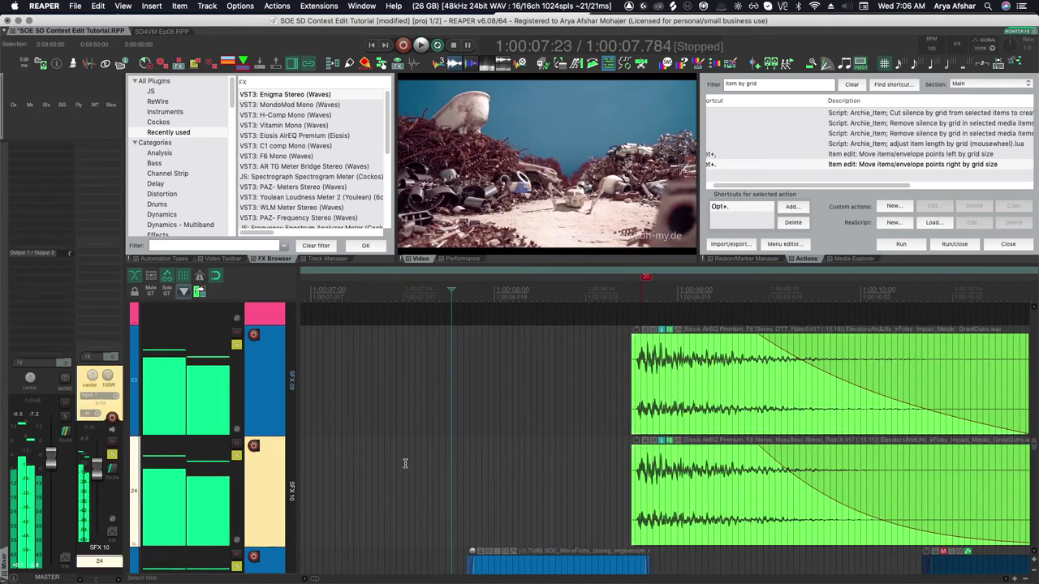
scroll(371, 475, down, 5)
click(336, 454)
key(space)
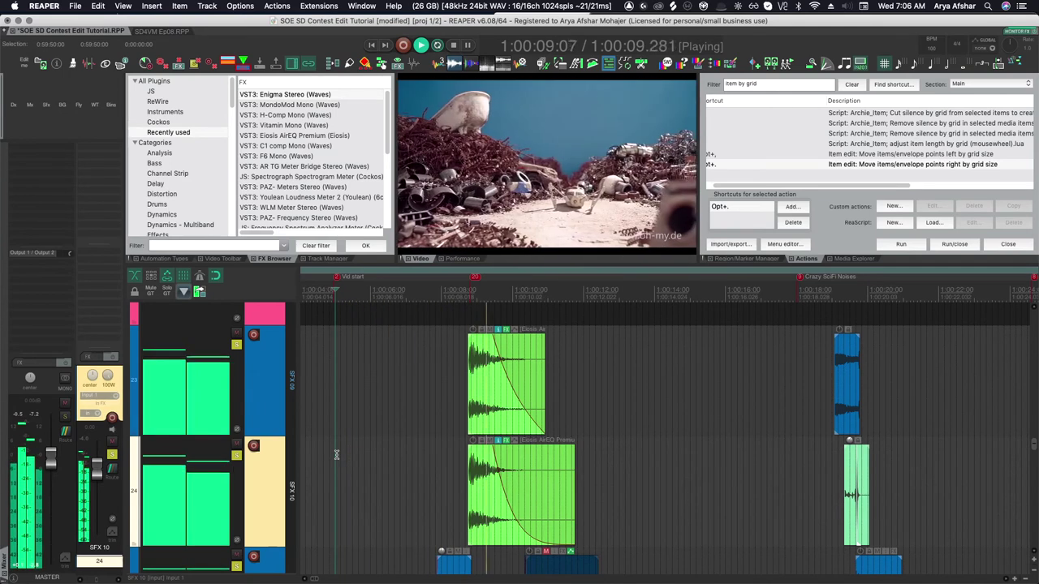
key(space)
Try nudging the three items on SFX 09 to SFX 11 later so the impacts start at marker 20, and play them
scroll(497, 480, up, 5)
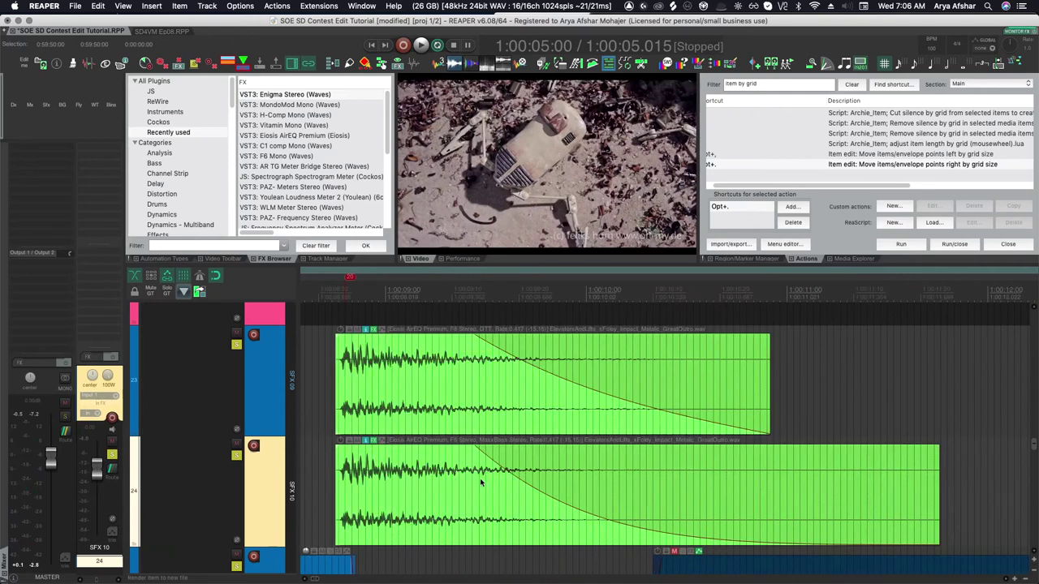
click(389, 468)
scroll(390, 469, down, 2)
scroll(390, 467, down, 3)
drag(322, 357, 480, 376)
scroll(478, 382, up, 3)
scroll(470, 397, up, 3)
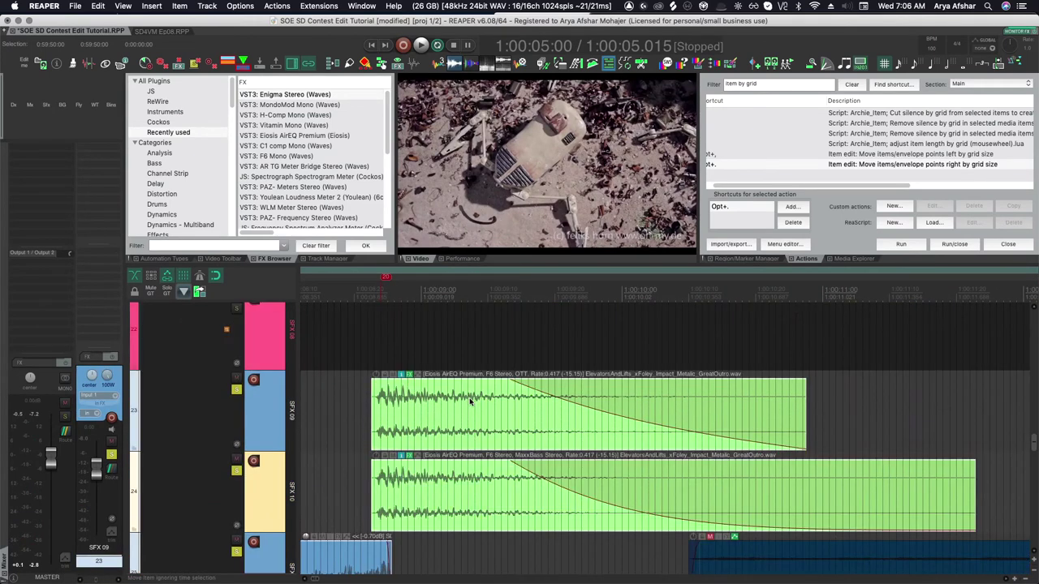
key(space)
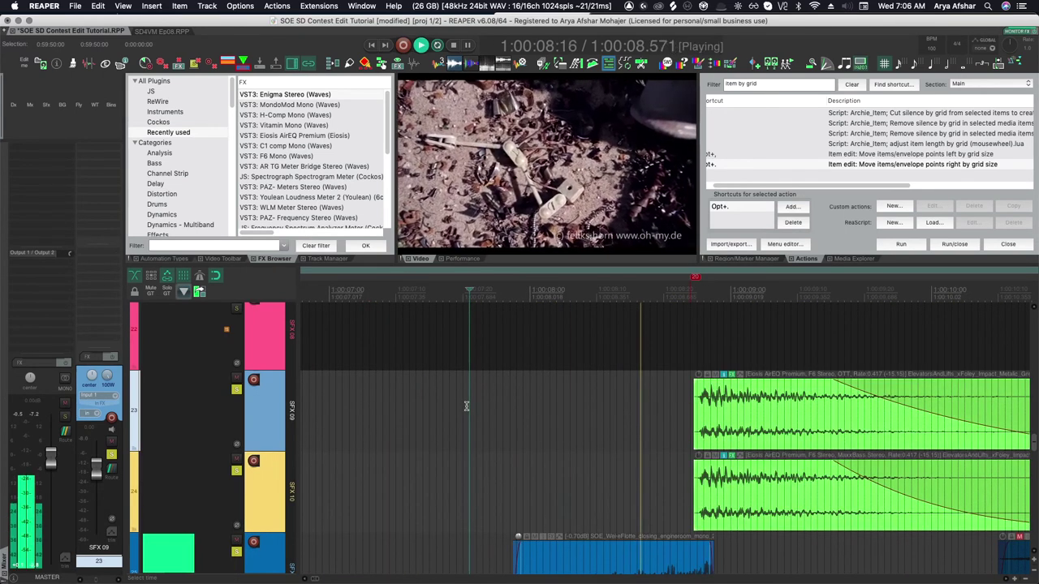
key(space)
click(357, 391)
key(space)
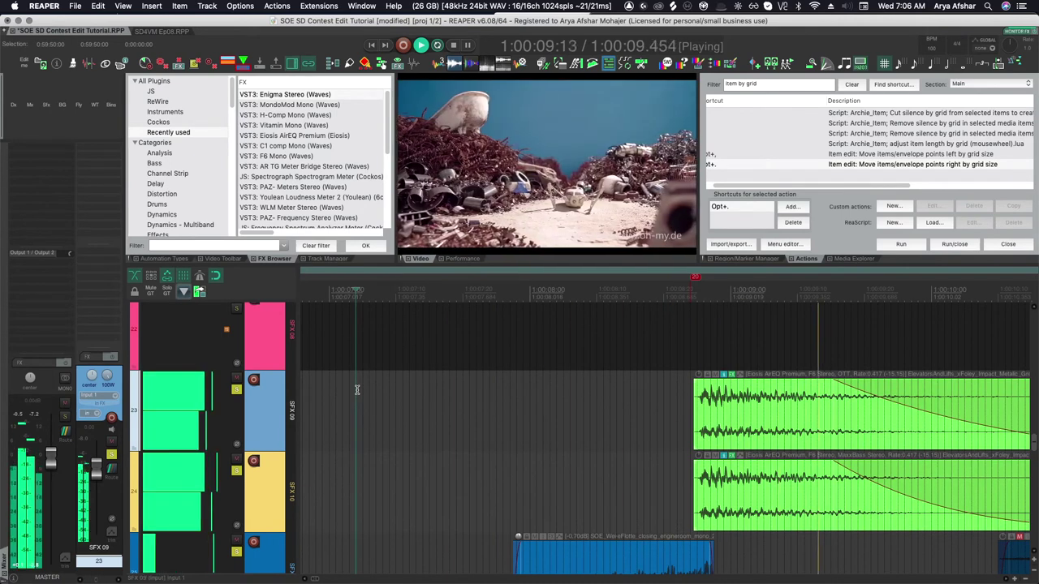
key(space)
Undo the nudges toward marker 20 and play the three layers again from 1:00:07:04
key(super+z)
key(super+z)
key(super+z)
key(super+z)
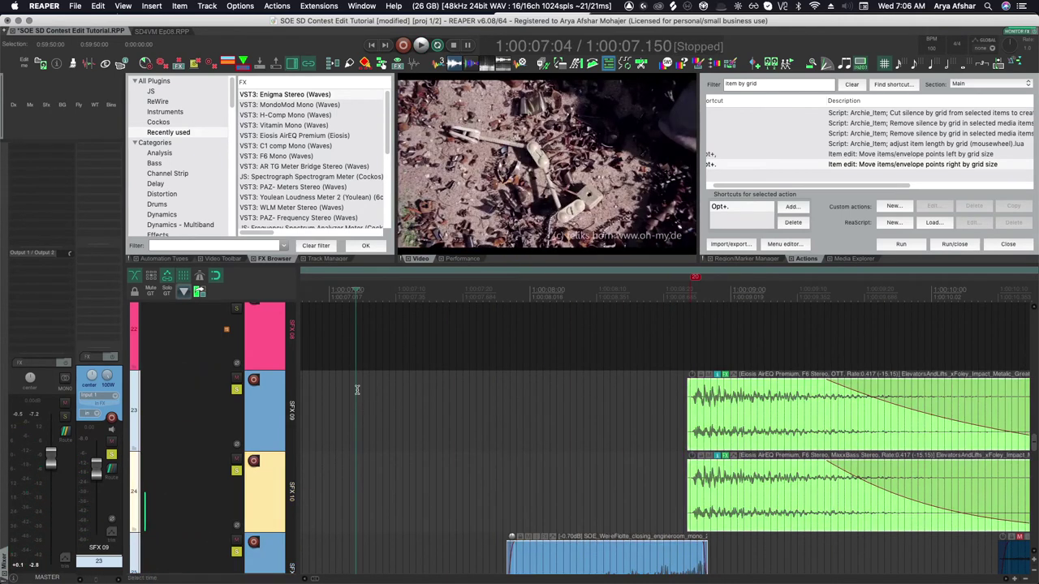
key(space)
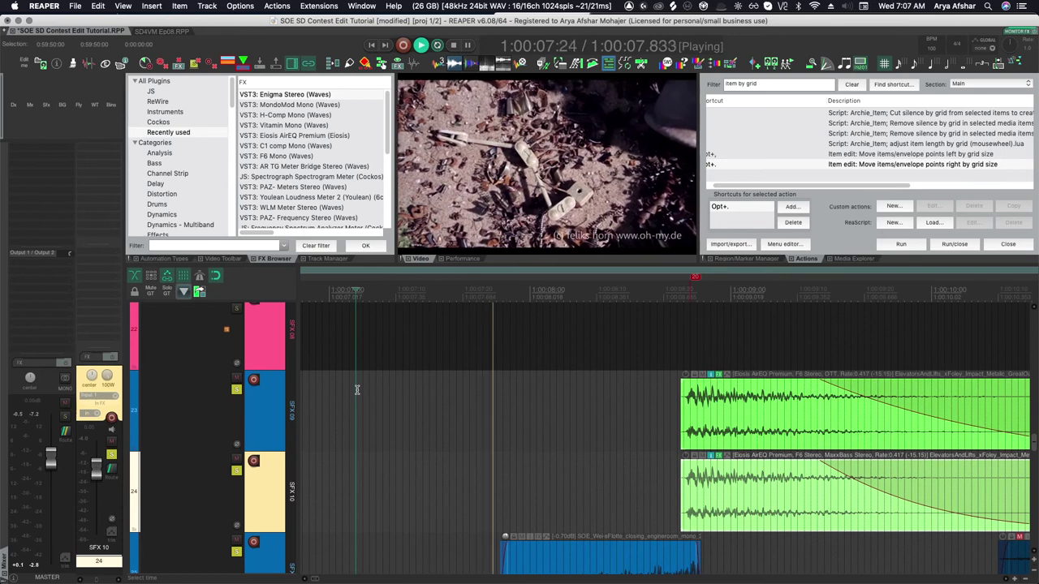
key(space)
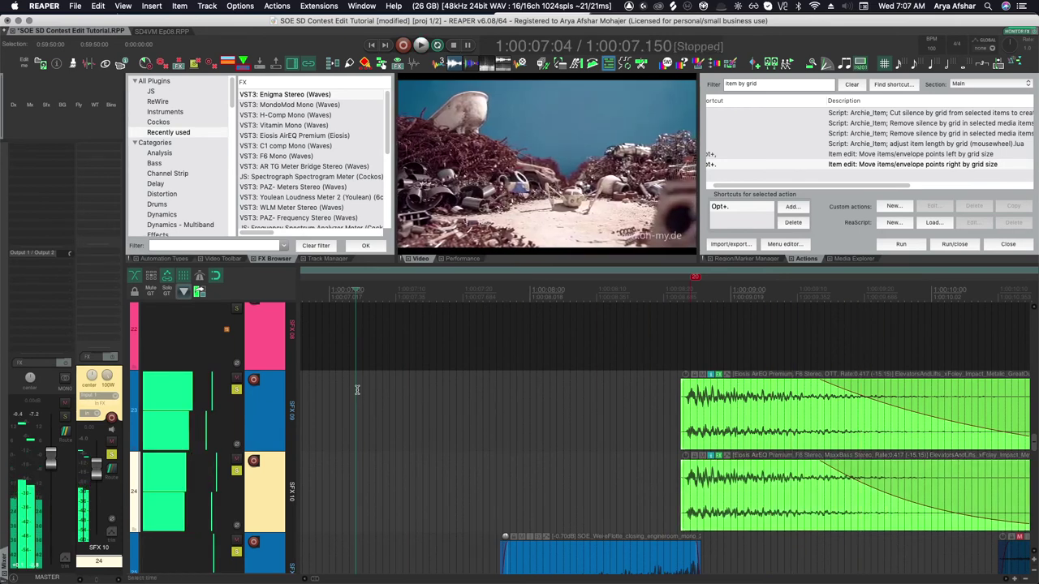
Undo earlier nudges of the three layers so the impacts start a few frames before marker 20, and replay them
key(super+z)
key(super+z)
key(super+z)
key(super+z)
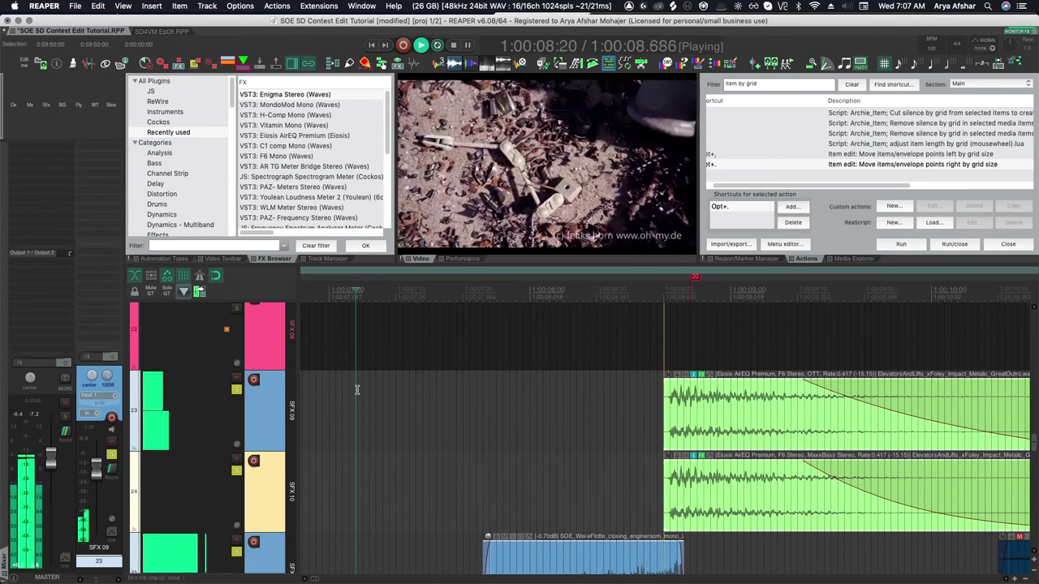
key(space)
key(space)
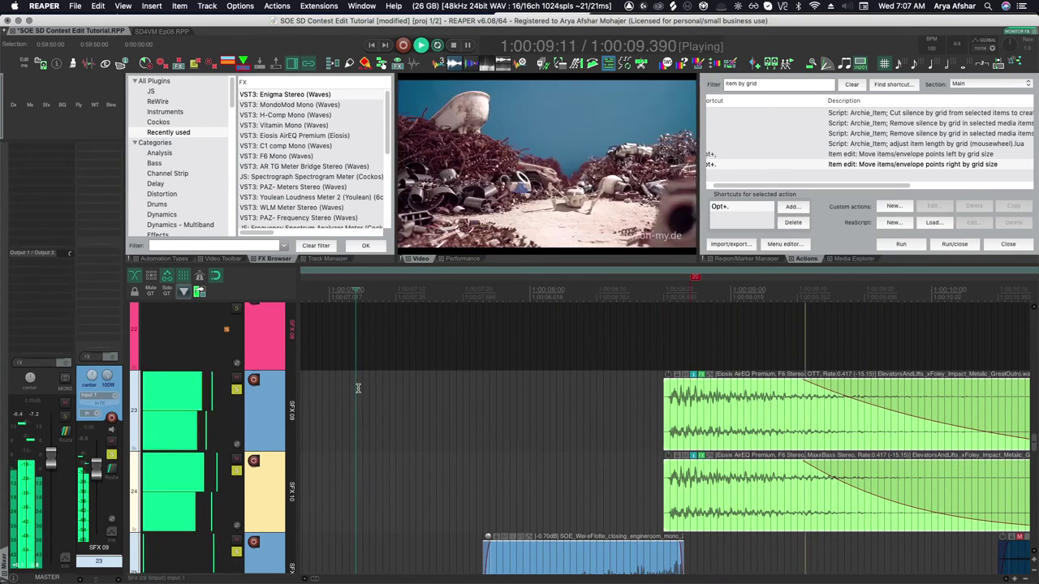
key(space)
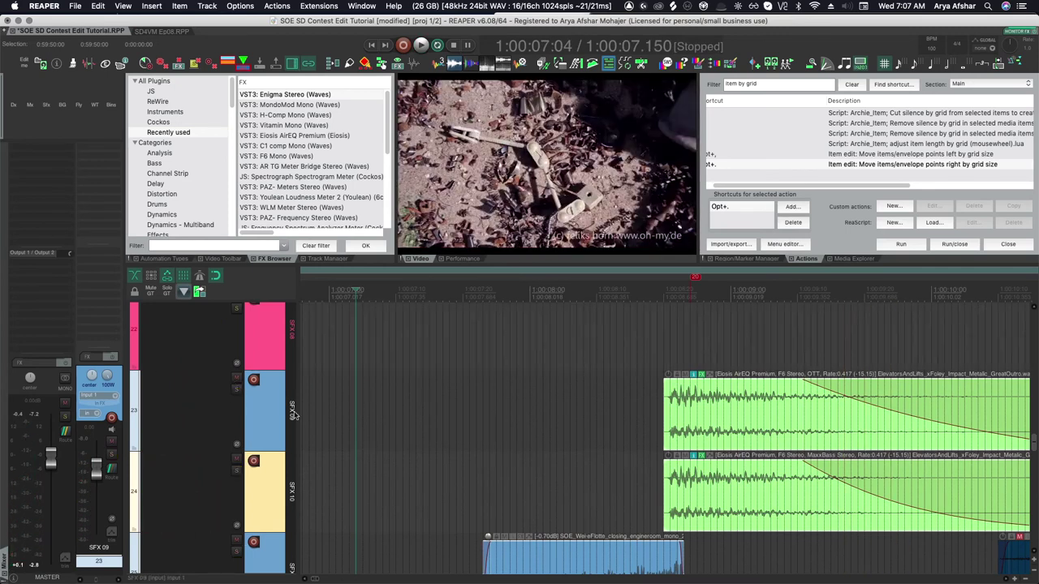
Play the shifted layers unsoloed with the other tracks and look over the neighbouring items on SFX 11 to SFX 13
key(space)
scroll(479, 499, down, 3)
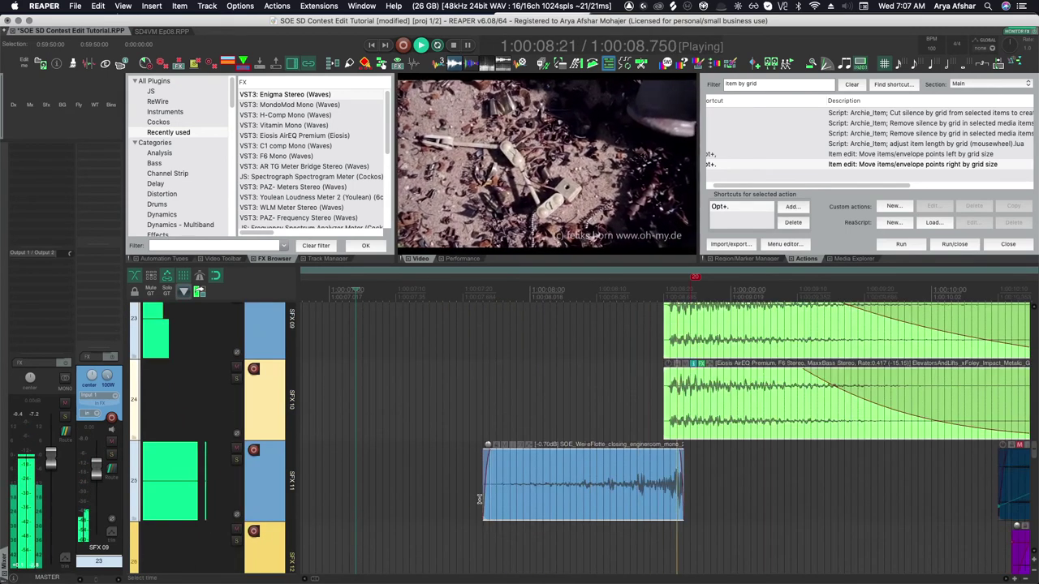
scroll(479, 500, down, 4)
key(space)
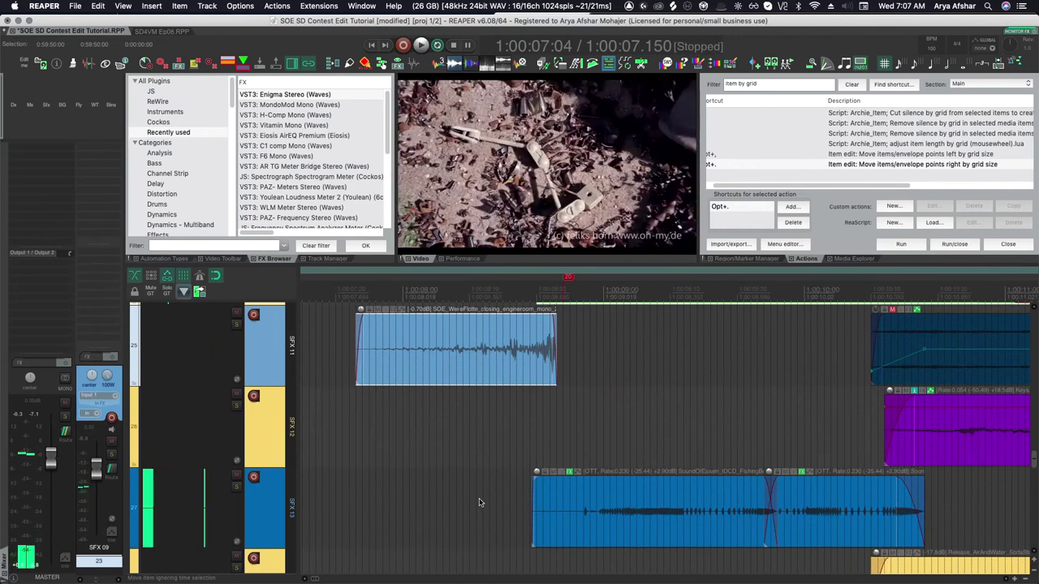
click(479, 500)
scroll(471, 498, up, 3)
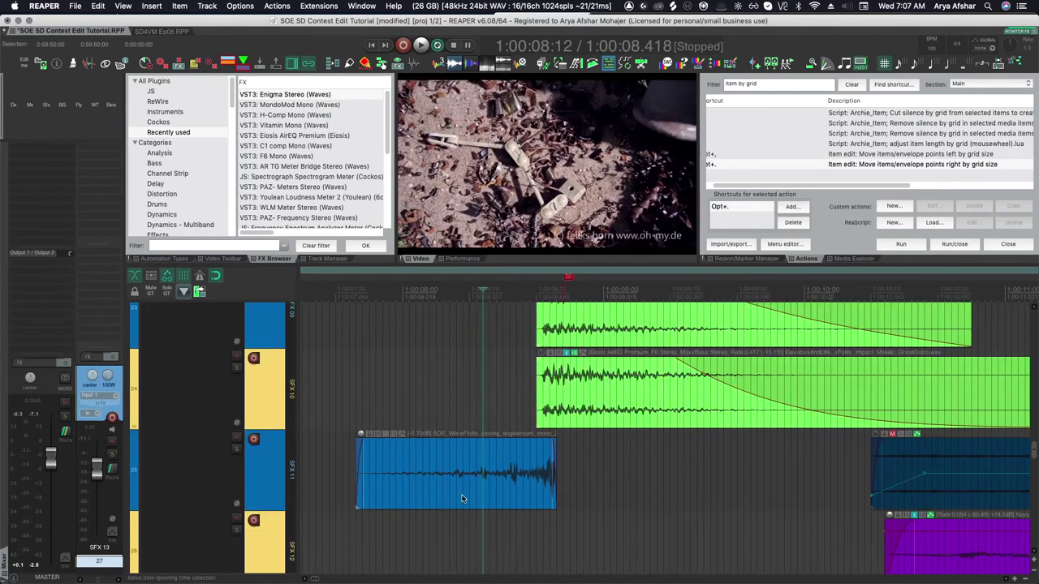
scroll(409, 432, up, 3)
scroll(409, 432, left, 2)
scroll(412, 433, down, 5)
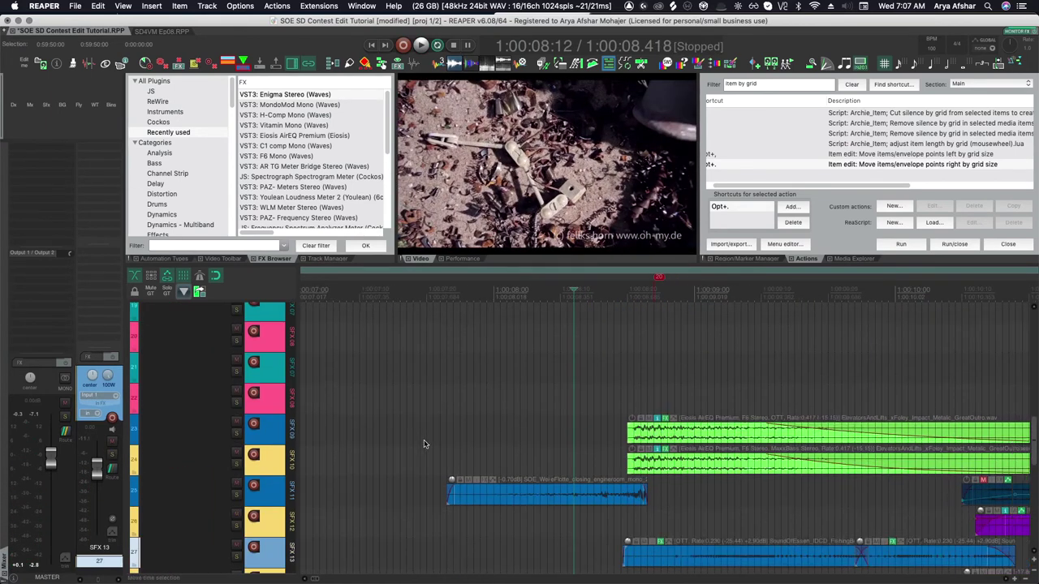
scroll(420, 446, down, 4)
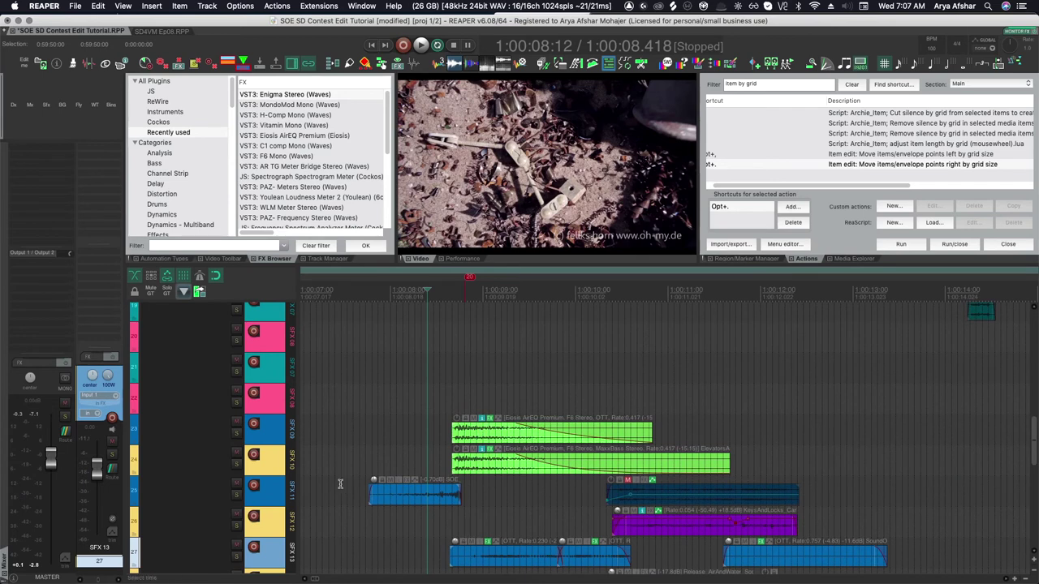
drag(373, 420, 475, 504)
key(F6)
key(super+z)
key(super+z)
Solo SFX 09, SFX 10 and SFX 11 again using their three items and play from 1:00:08:12
drag(367, 417, 464, 497)
key(F6)
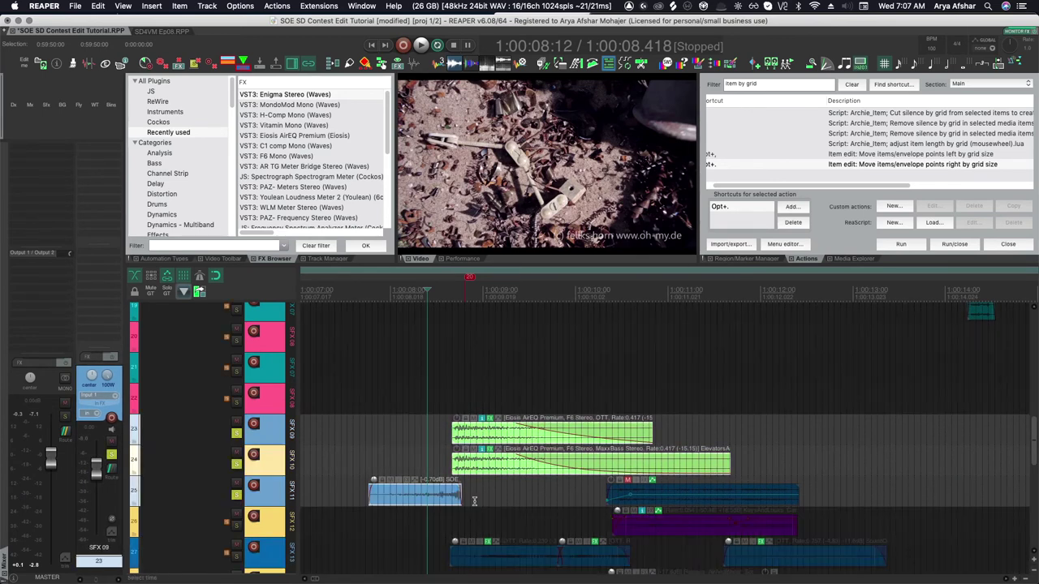
key(space)
key(space)
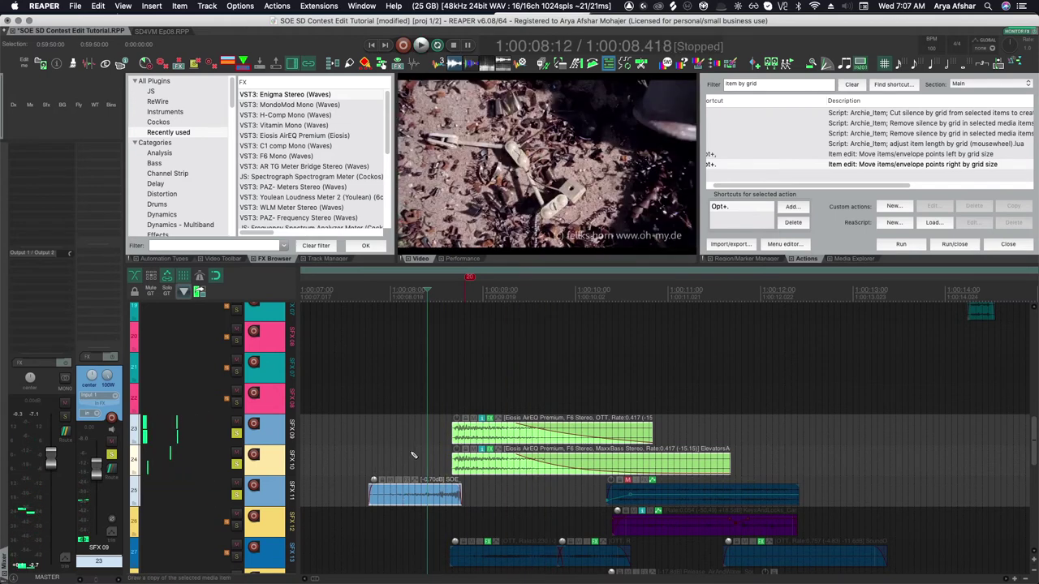
Open the item FX chain of the SFX 09 metallic impact and play it while viewing its AirEQ settings
scroll(410, 453, up, 2)
scroll(411, 452, left, 2)
scroll(560, 471, up, 4)
scroll(560, 472, up, 3)
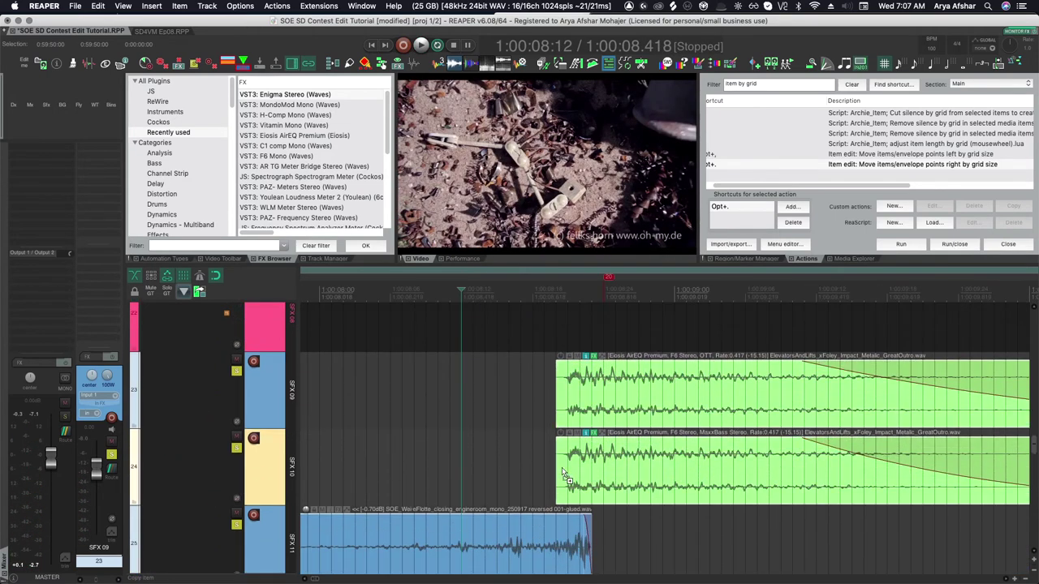
scroll(559, 473, right, 3)
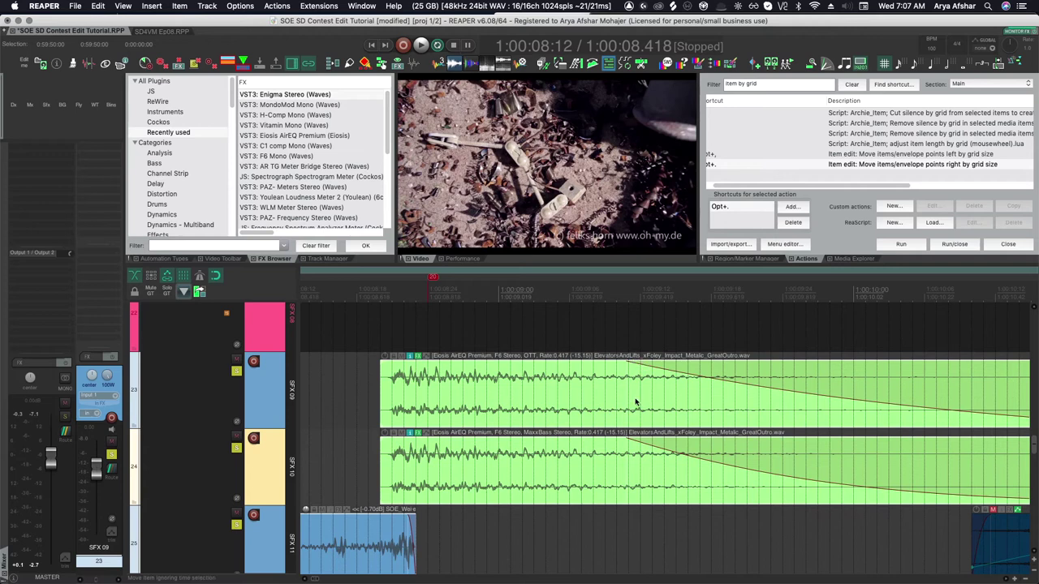
scroll(511, 470, down, 3)
scroll(459, 483, down, 1)
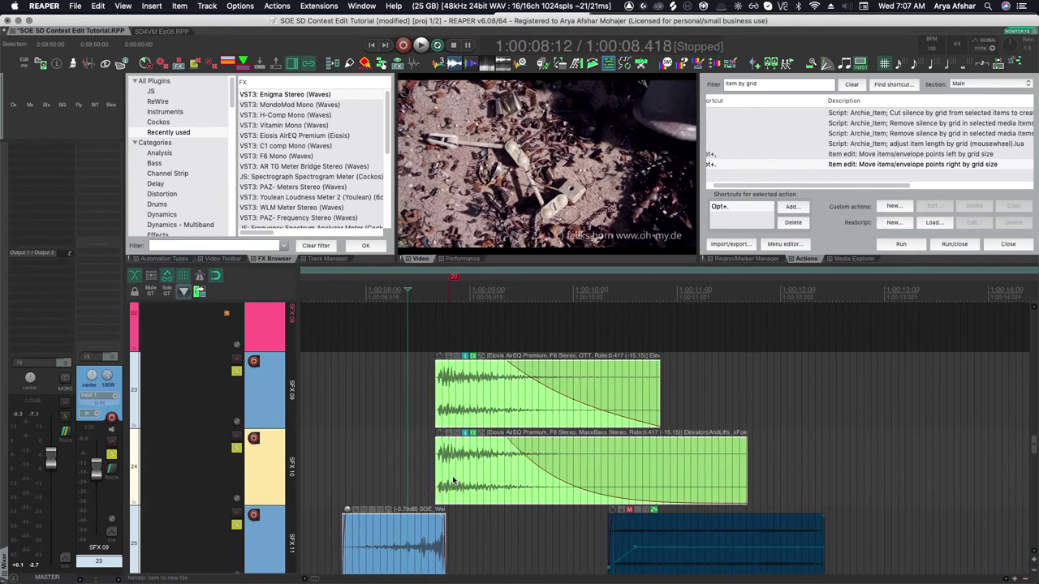
click(400, 383)
click(471, 378)
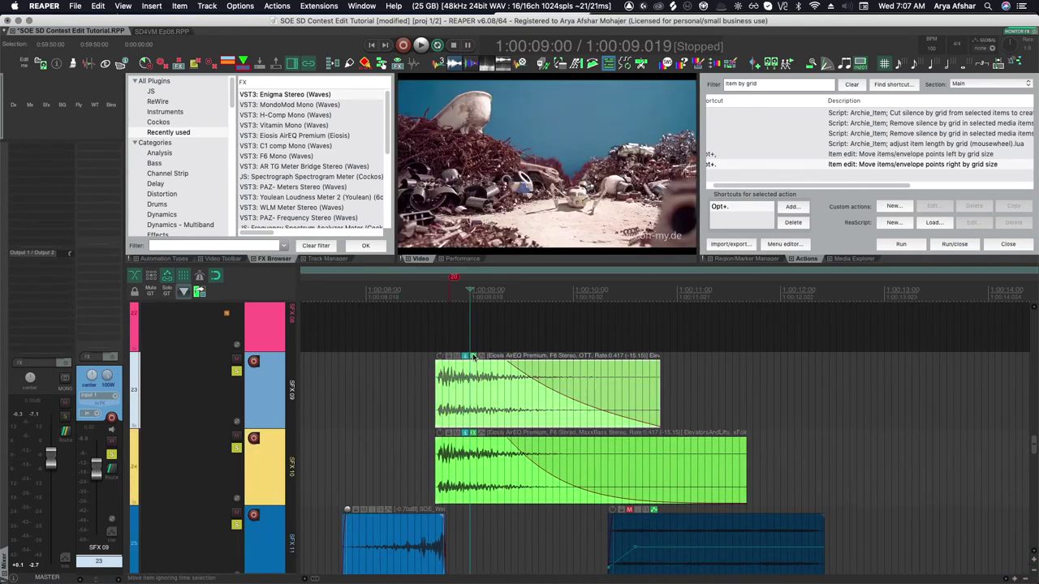
click(474, 356)
click(570, 100)
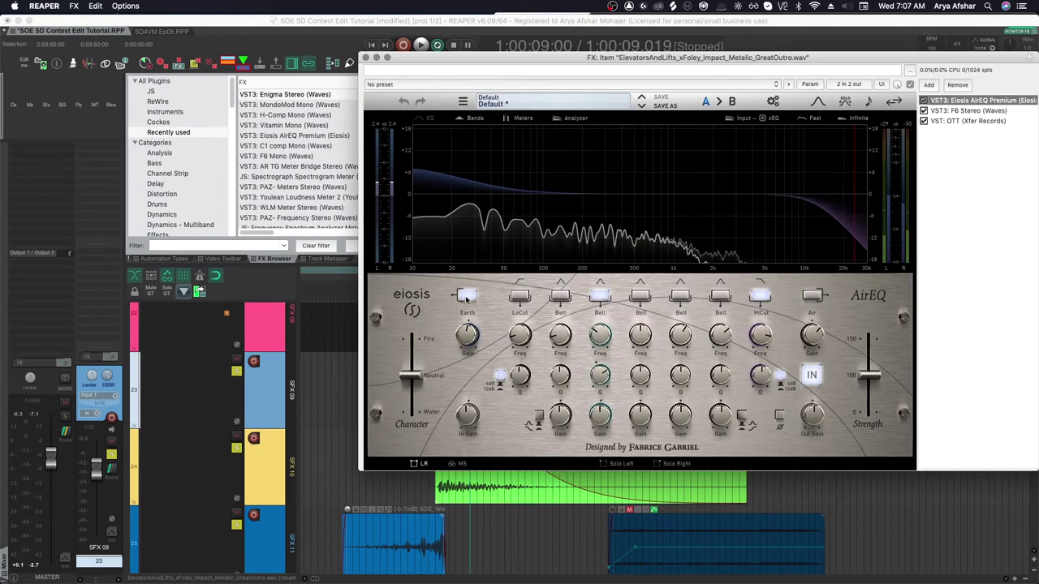
key(space)
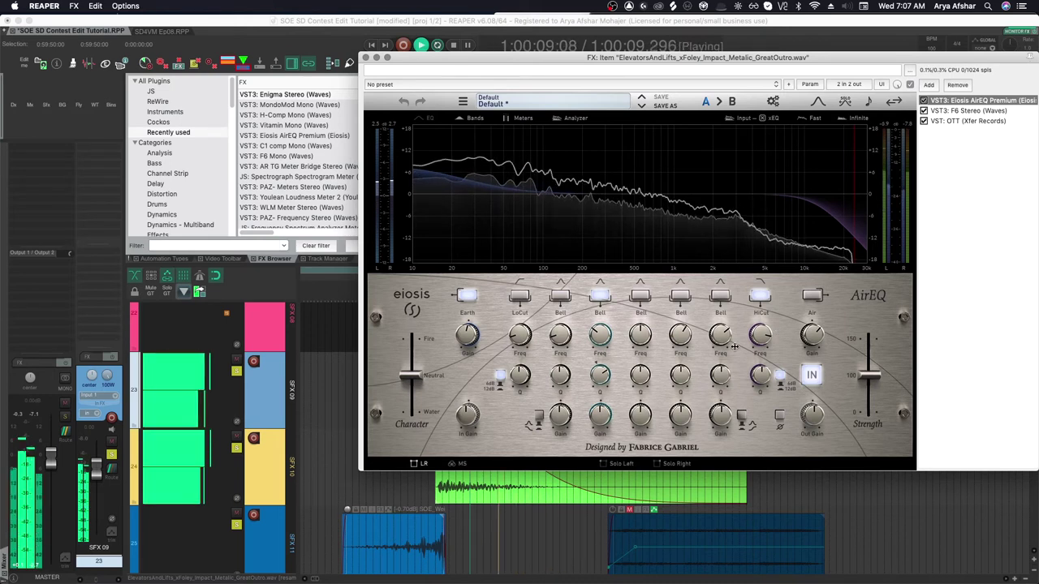
key(space)
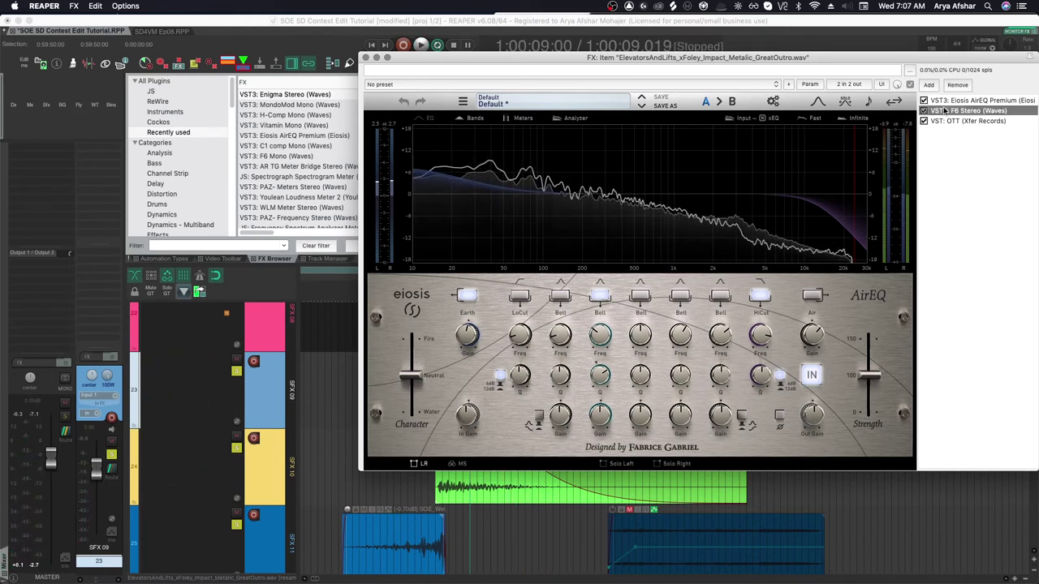
View the SFX 09 impact's F6 Stereo and OTT plug-ins, and bypass OTT to compare the sound during playback
click(946, 110)
click(388, 464)
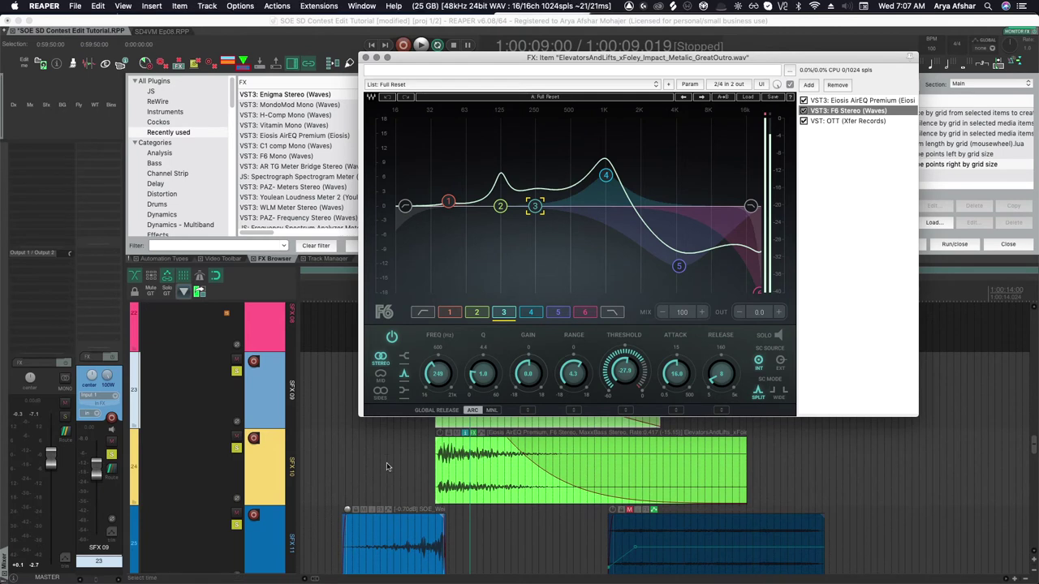
key(space)
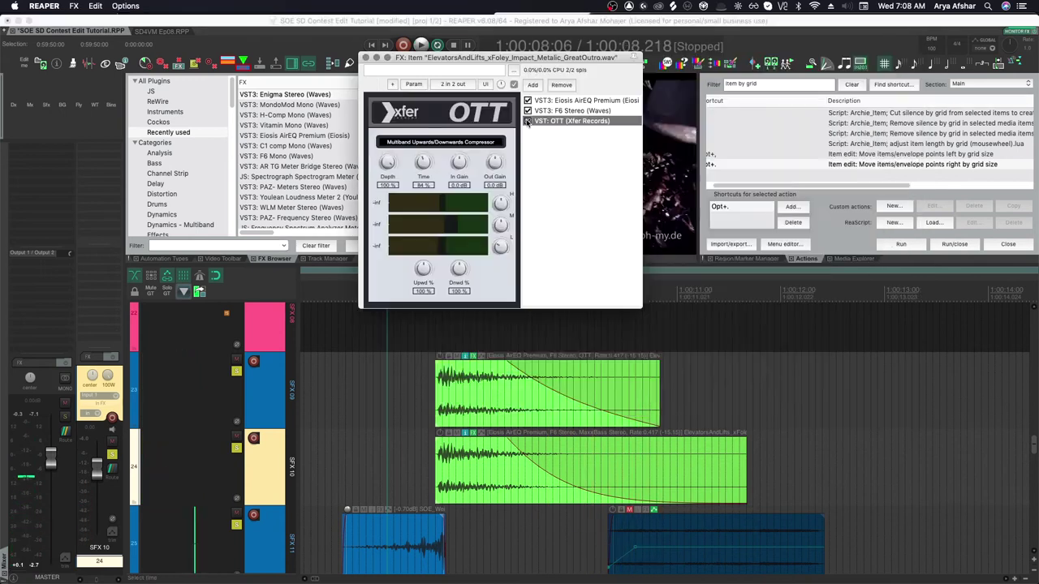
click(529, 122)
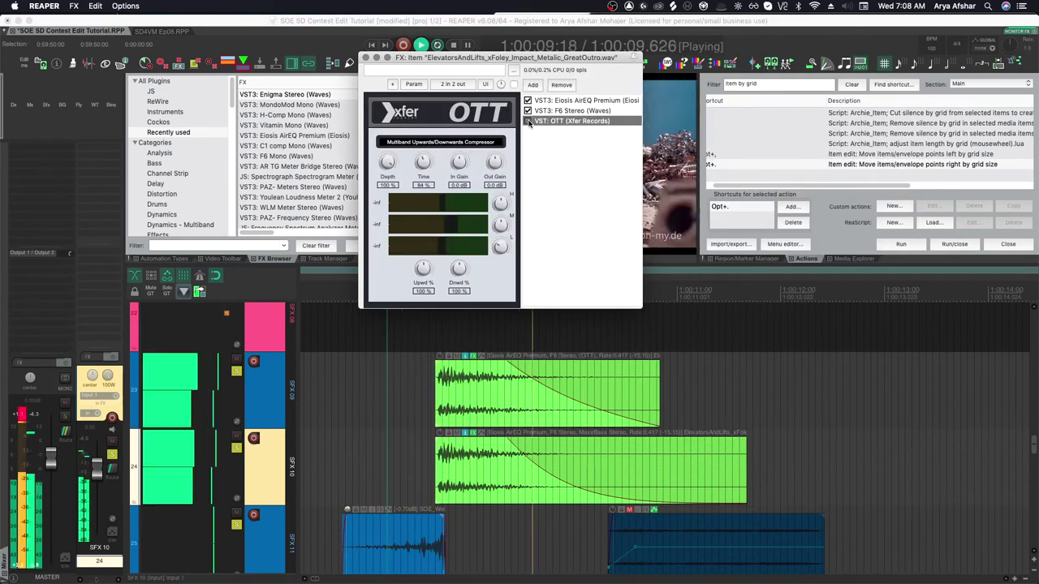
key(space)
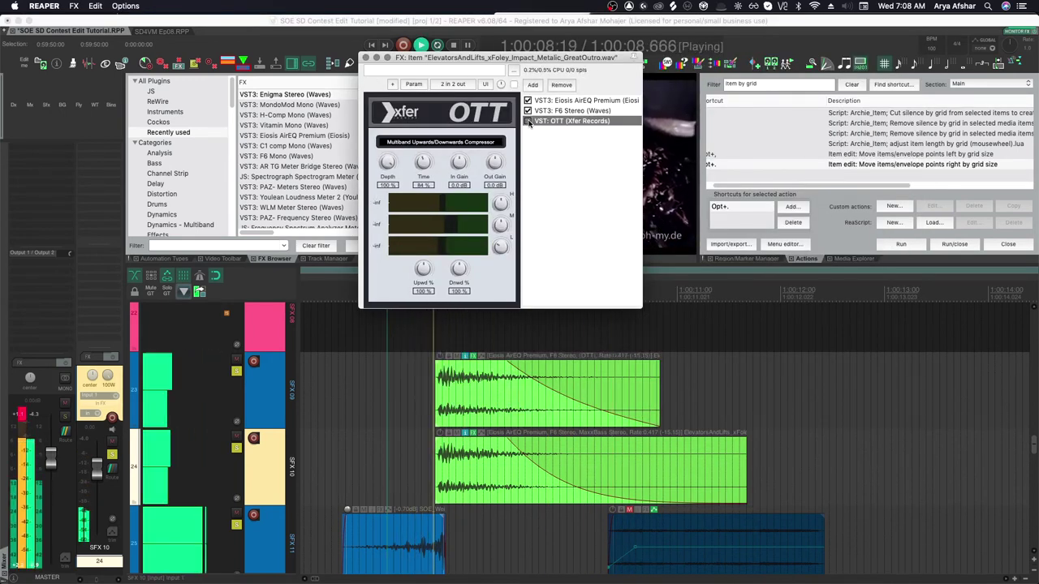
Solo only SFX 09, re-enable OTT in the metallic impact's FX chain, and play it from 1:00:08:06
key(space)
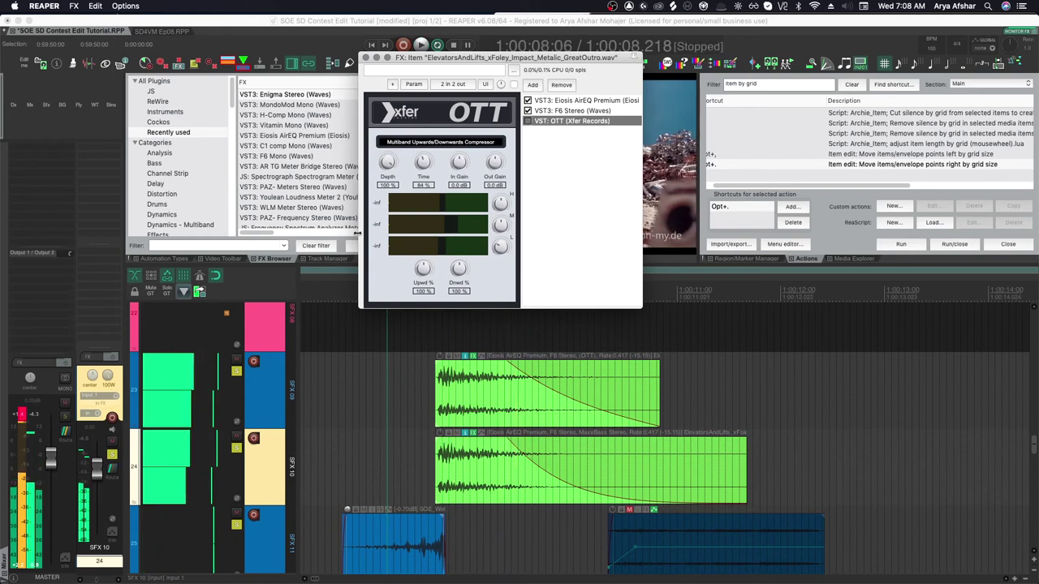
click(237, 375)
click(236, 374)
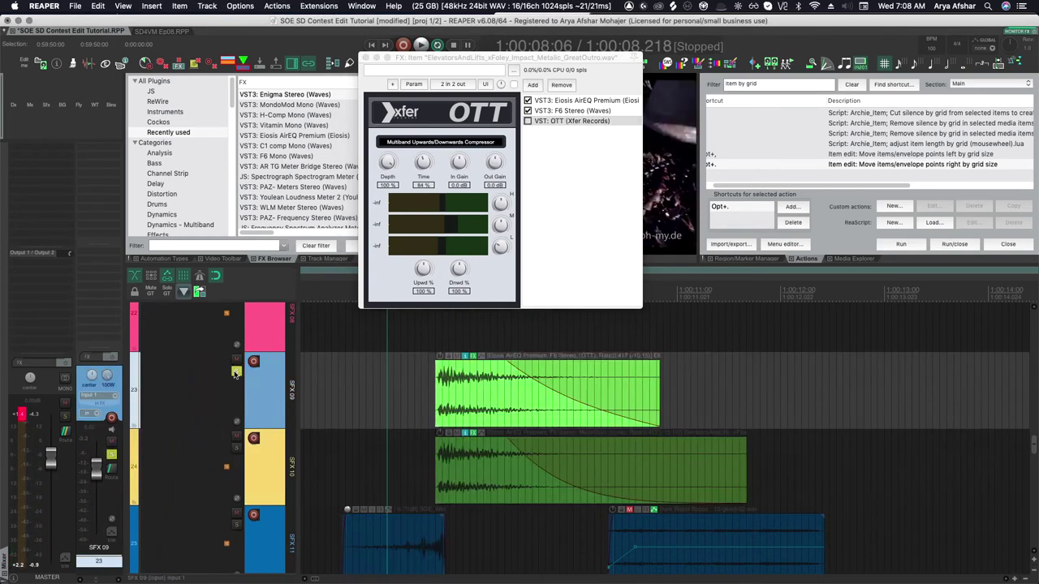
click(528, 121)
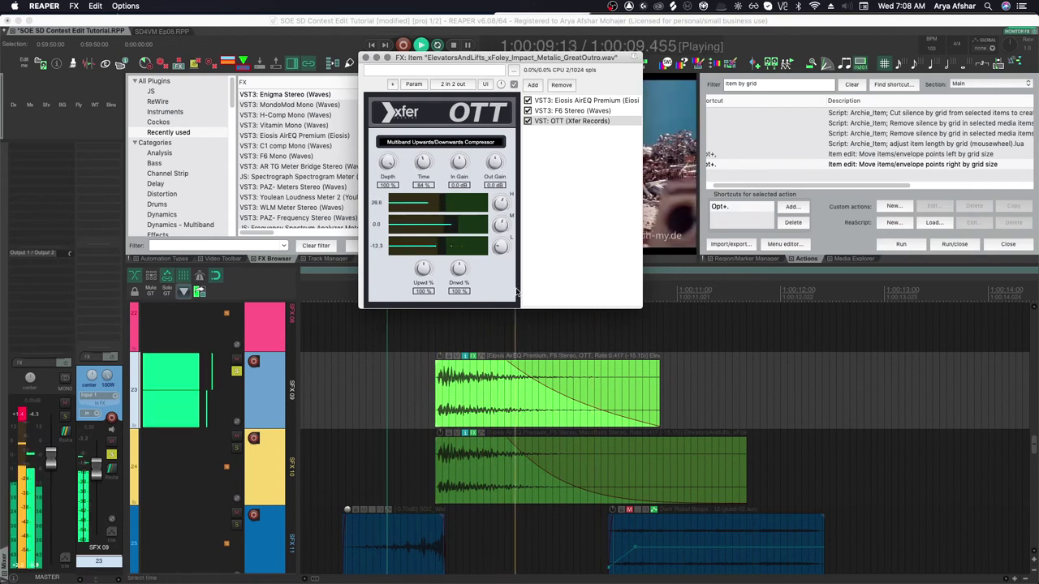
key(space)
Solo SFX 10 instead of SFX 09 and play its metallic impact from 1:00:08:06
click(237, 448)
click(236, 371)
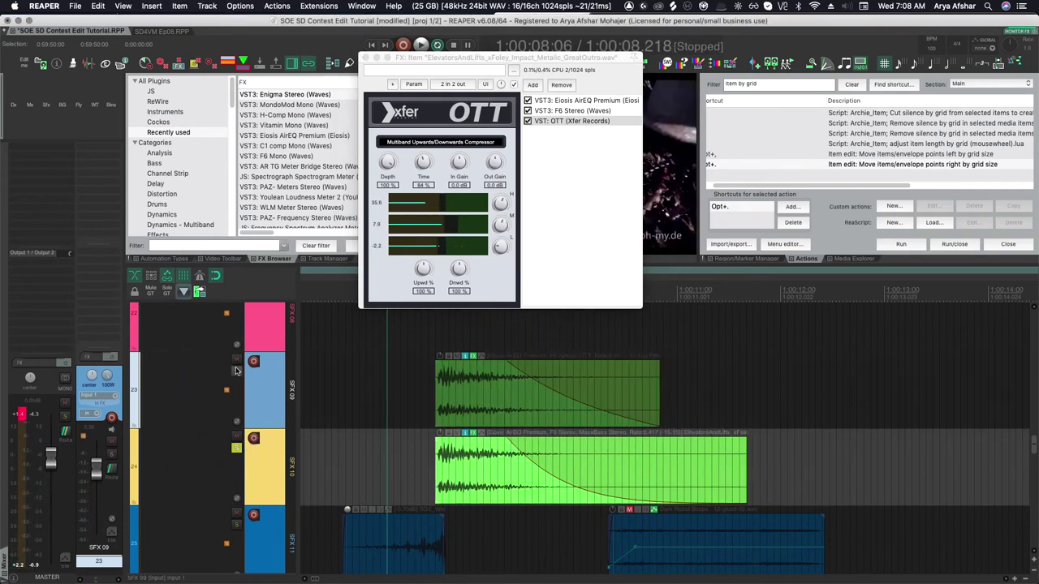
key(space)
key(space)
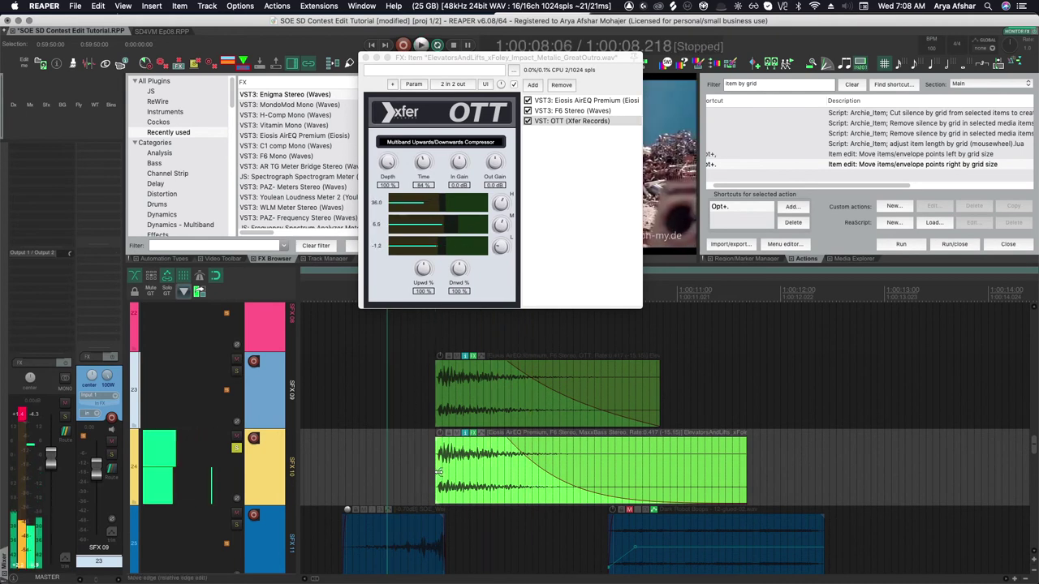
Open the SFX 10 impact's item FX chain and play it while viewing the AirEQ, F6 Stereo and MaxxBass settings
click(476, 434)
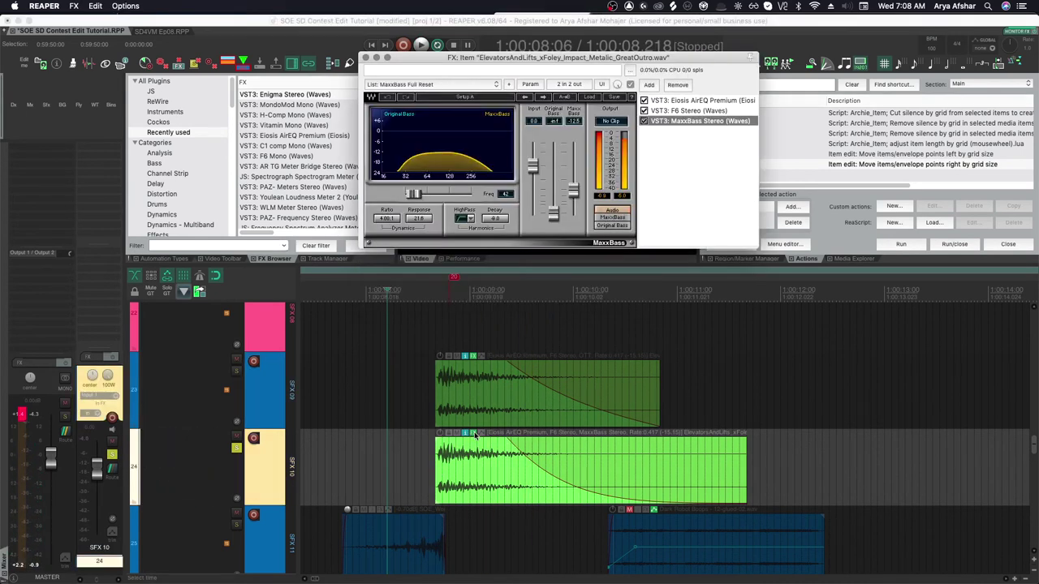
key(space)
click(680, 100)
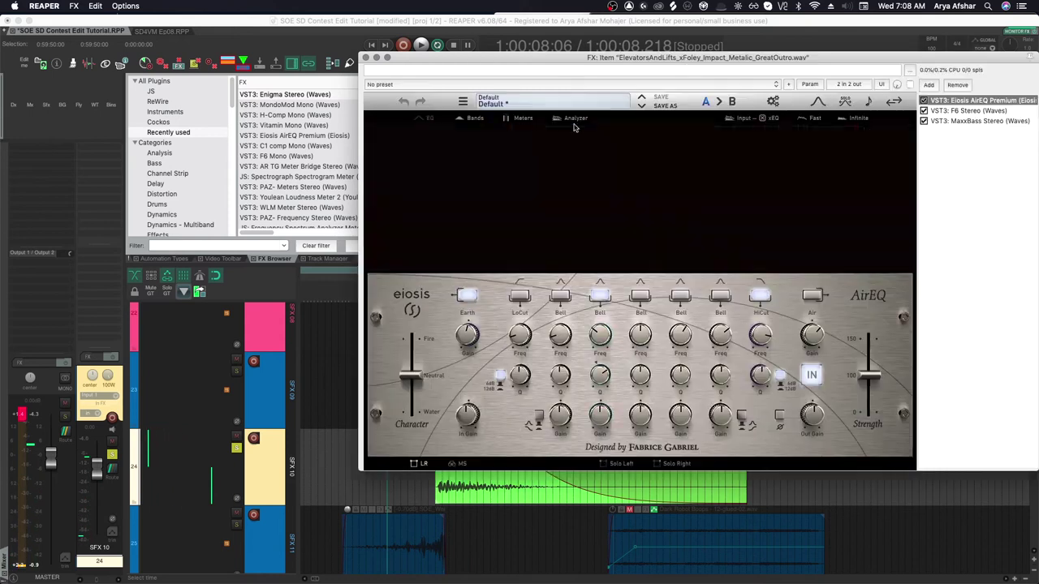
click(969, 110)
key(space)
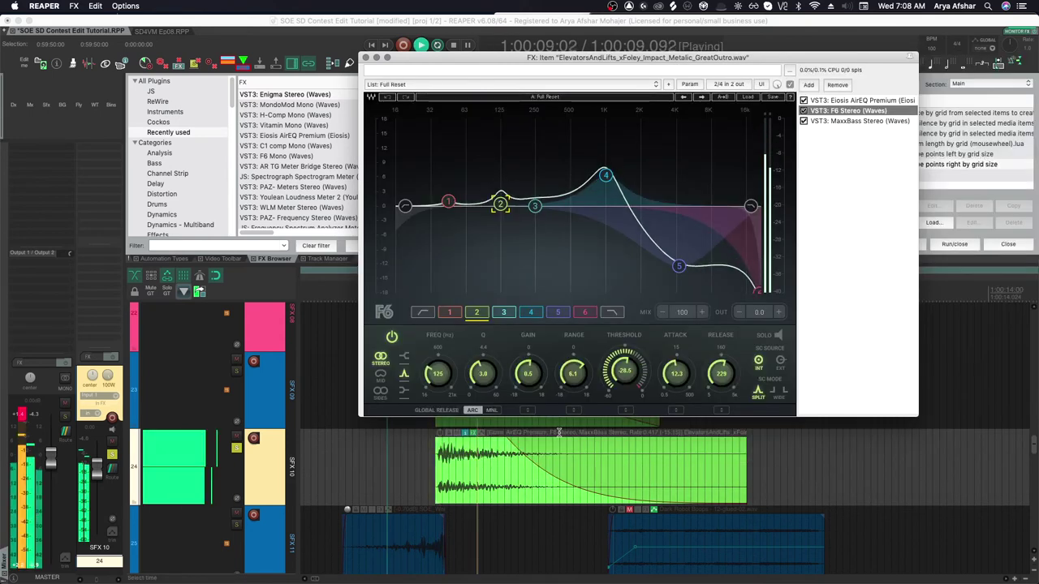
key(space)
click(848, 121)
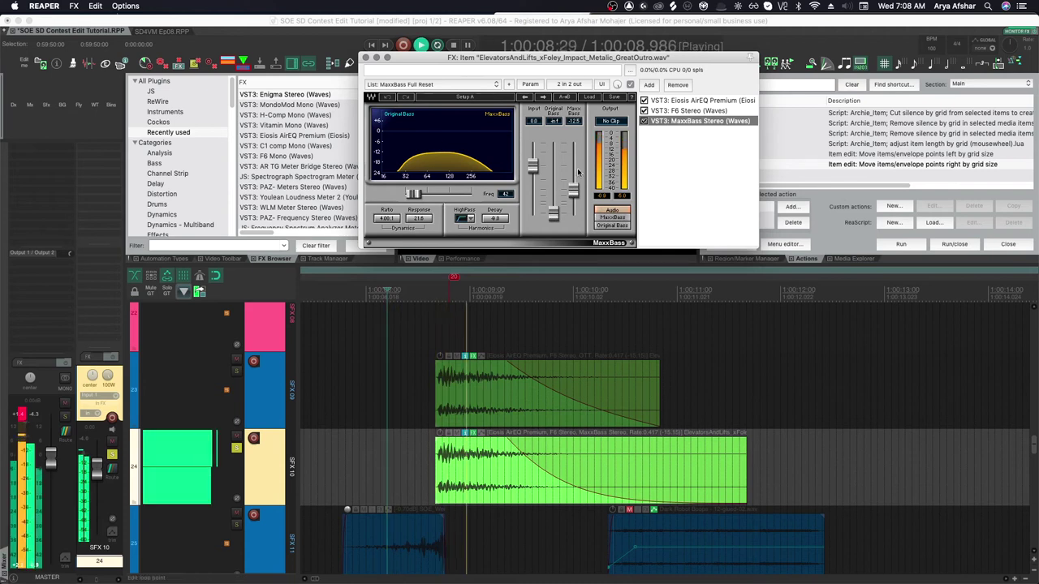
Unsolo SFX 10 and play both metallic impacts together with the other layers from 1:00:08:06
key(space)
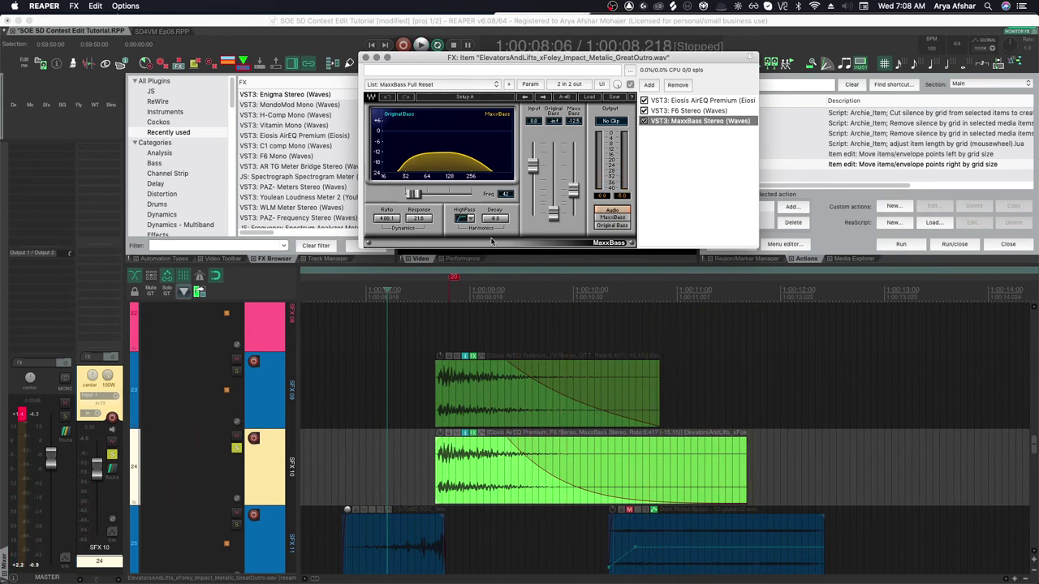
click(234, 447)
scroll(376, 462, up, 3)
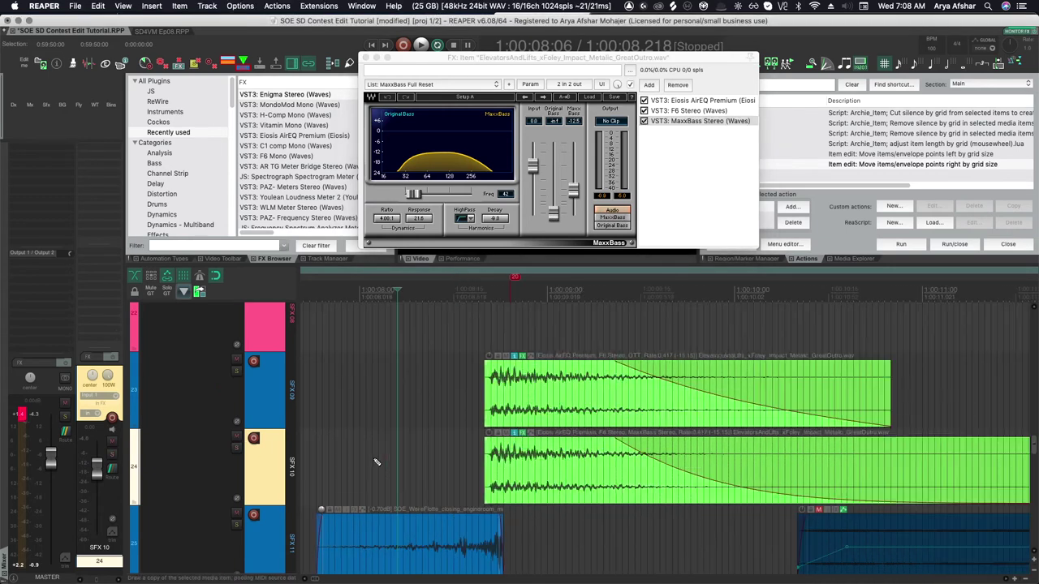
scroll(386, 465, right, 3)
key(space)
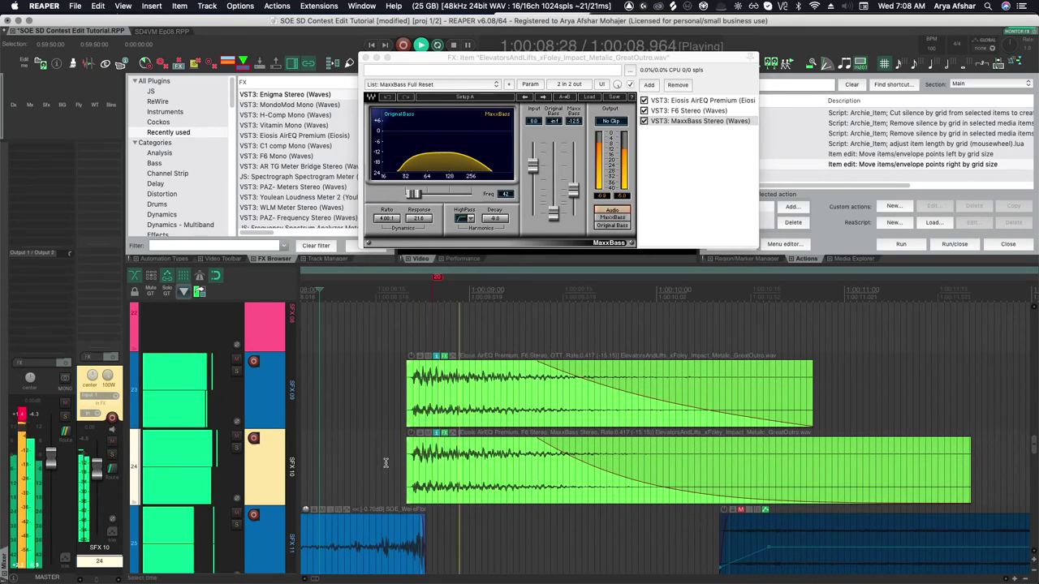
key(space)
Solo SFX 10 and compare its impact during playback with MaxxBass Stereo bypassed and re-enabled
click(252, 451)
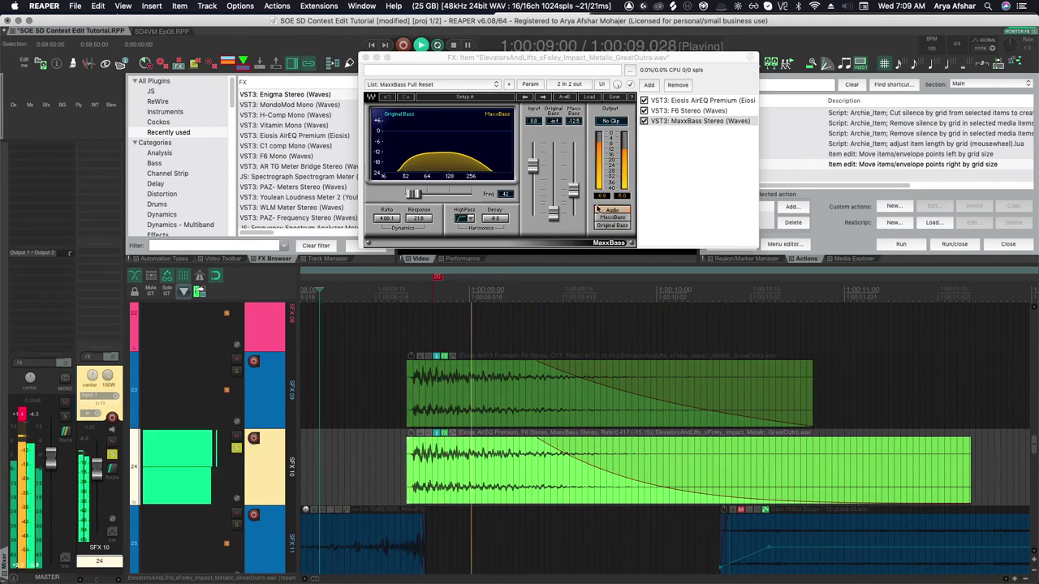
key(space)
click(631, 85)
key(space)
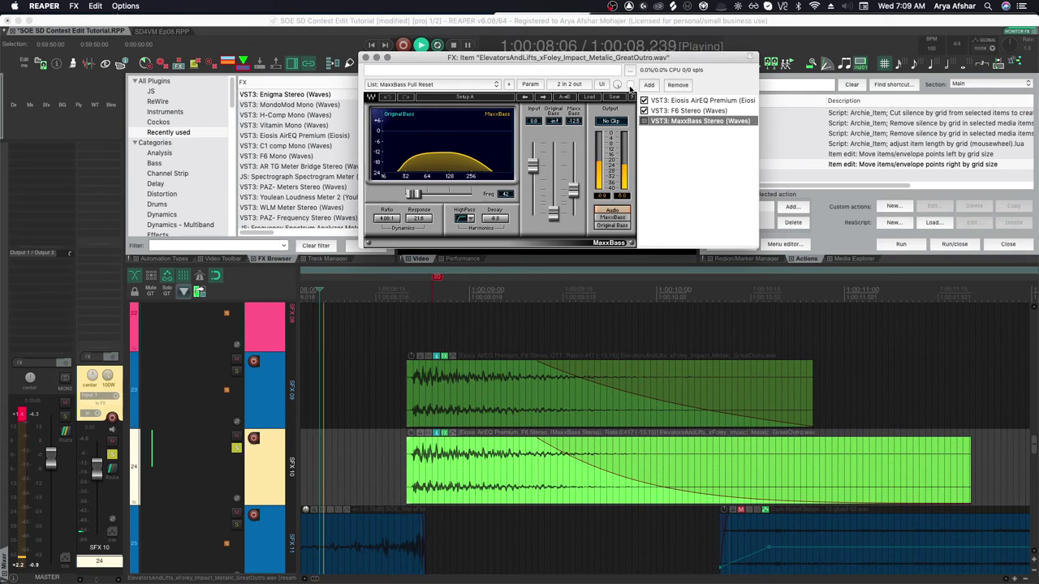
key(space)
key(space)
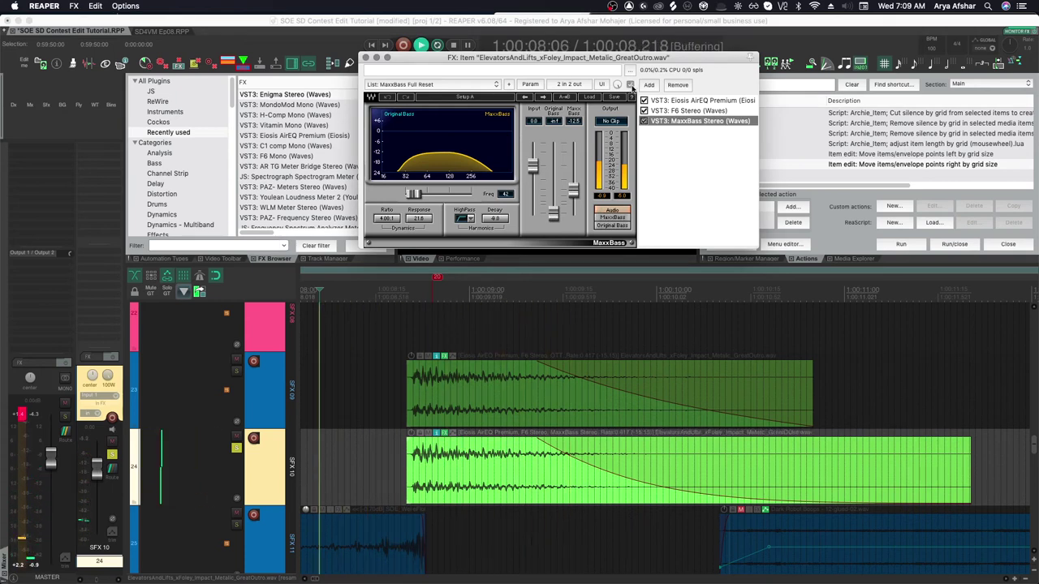
Audition the SFX 10 impact with the MaxxBass level at -7.0 and restore the level to -12.5
key(space)
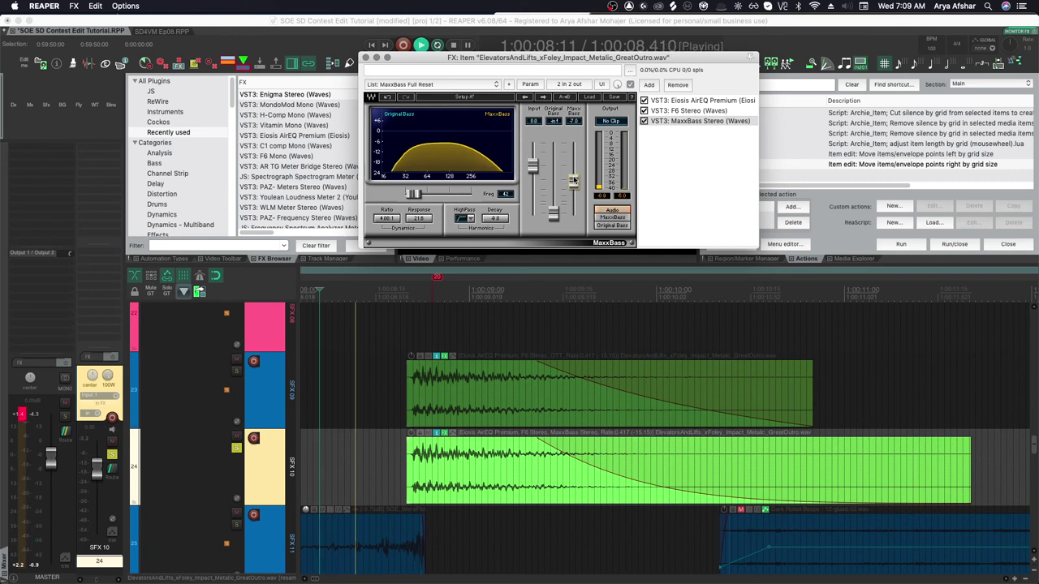
key(space)
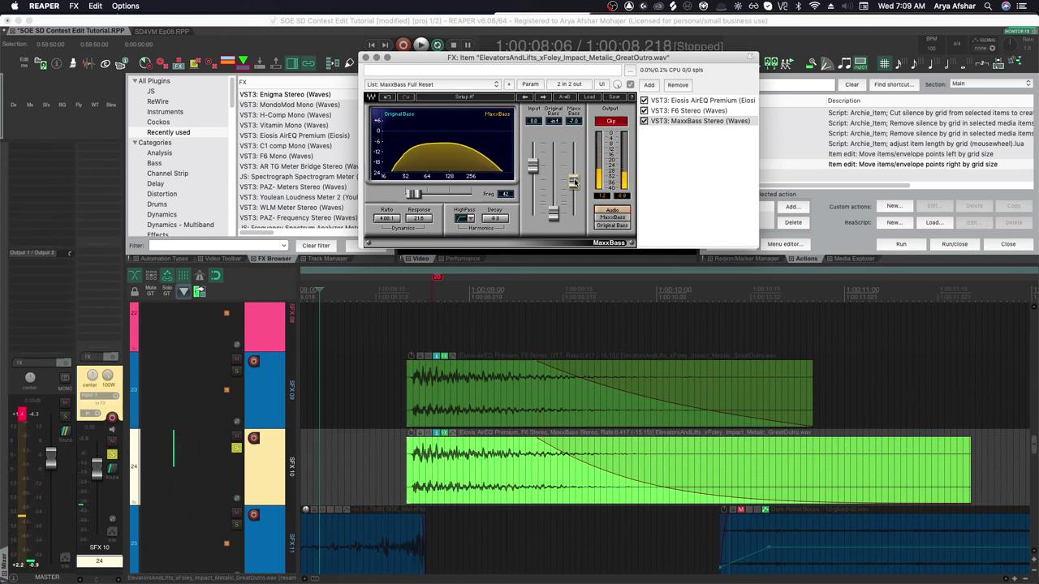
key(space)
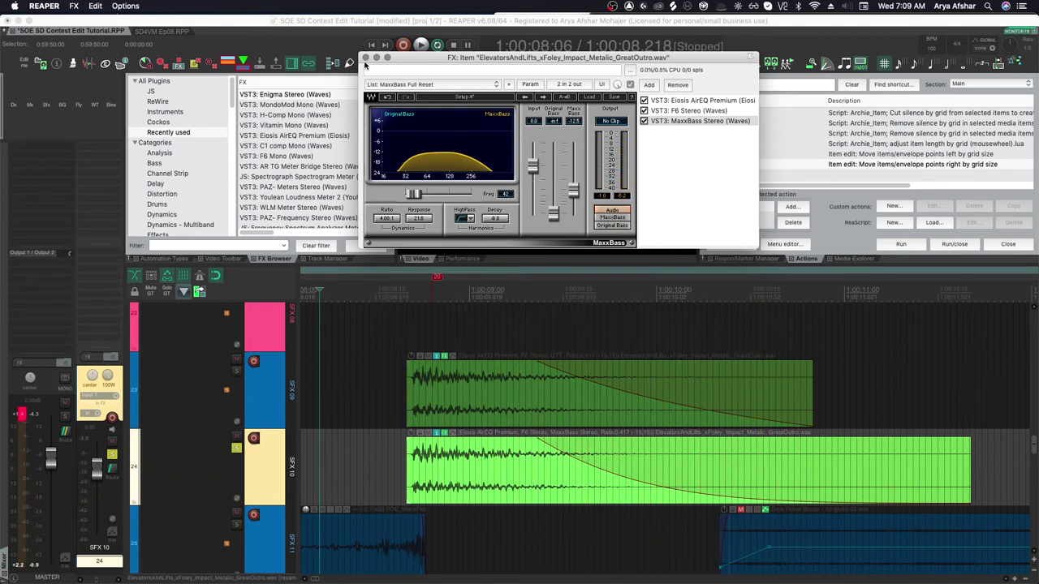
Close the SFX 10 impact's FX chain and unsolo the track
click(365, 58)
click(234, 451)
key(space)
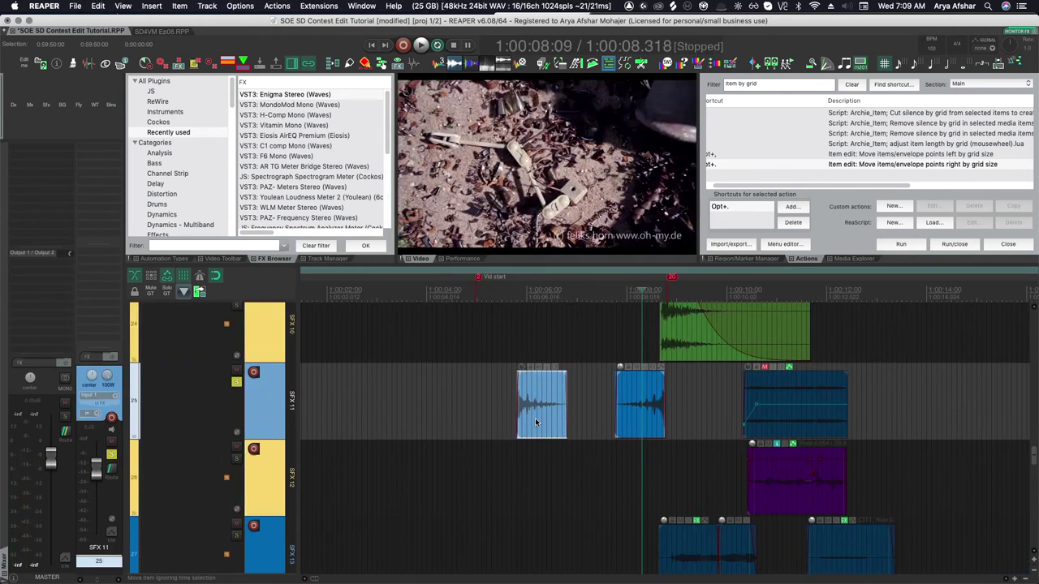
Play the forward version placed ahead of the reversed item on soloed SFX 11 and delete that forward version
click(498, 402)
key(space)
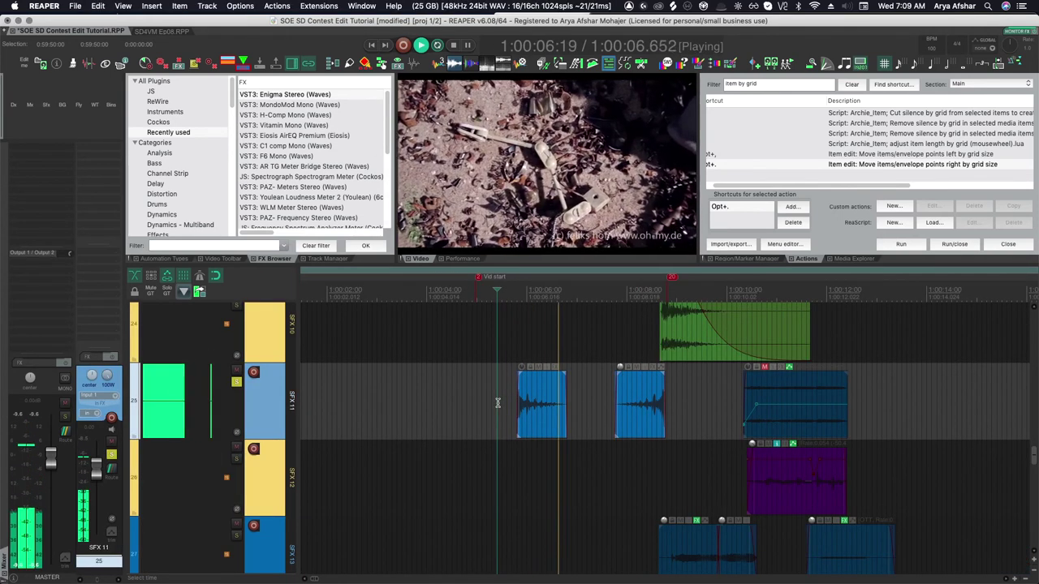
key(space)
click(533, 412)
key(space)
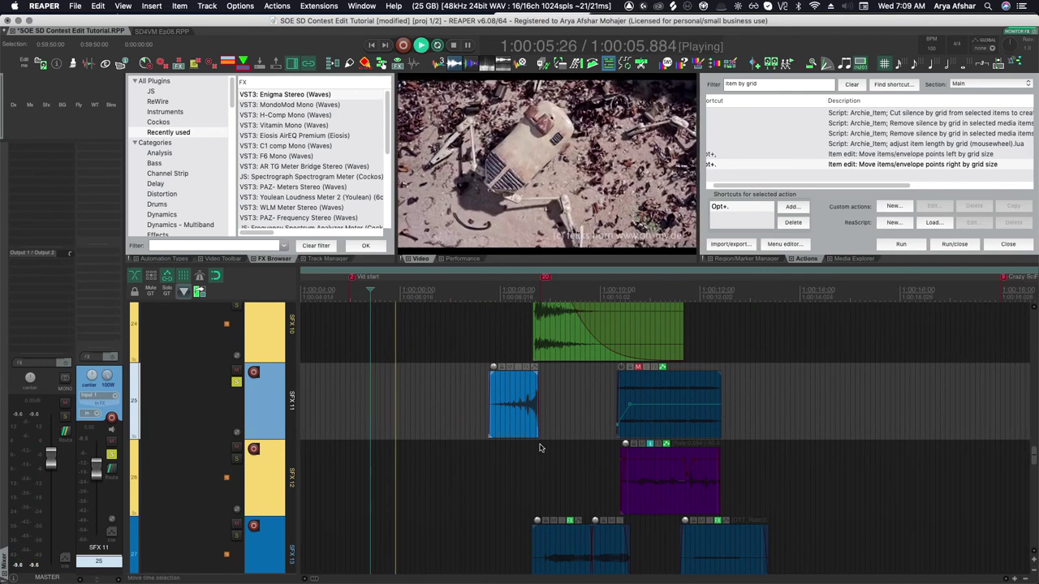
Unsolo SFX 11 and play all layers together from 1:00:07:18, just before its reversed item
click(237, 382)
scroll(378, 410, up, 3)
click(316, 396)
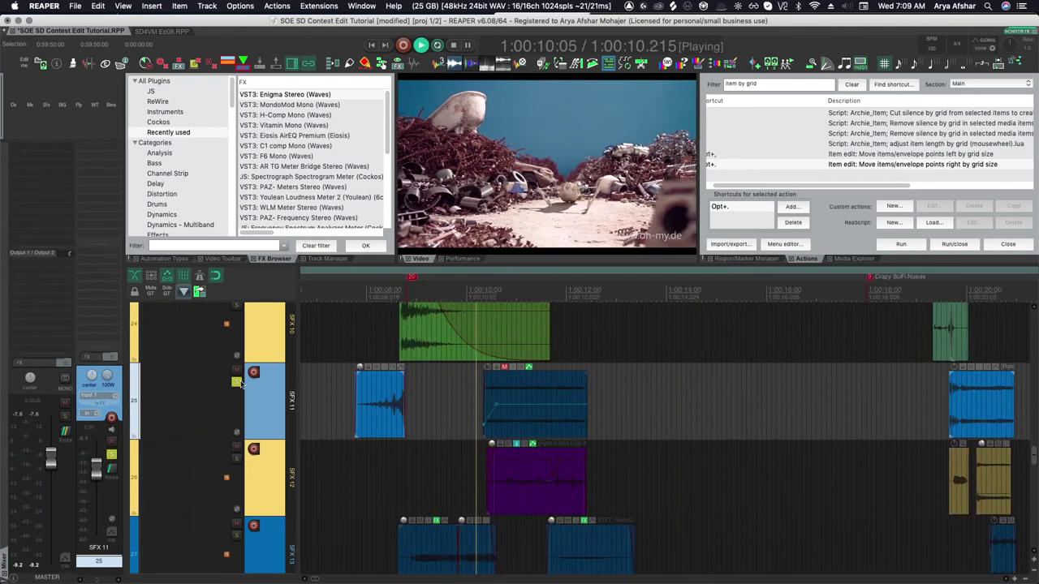
click(238, 382)
scroll(382, 404, up, 3)
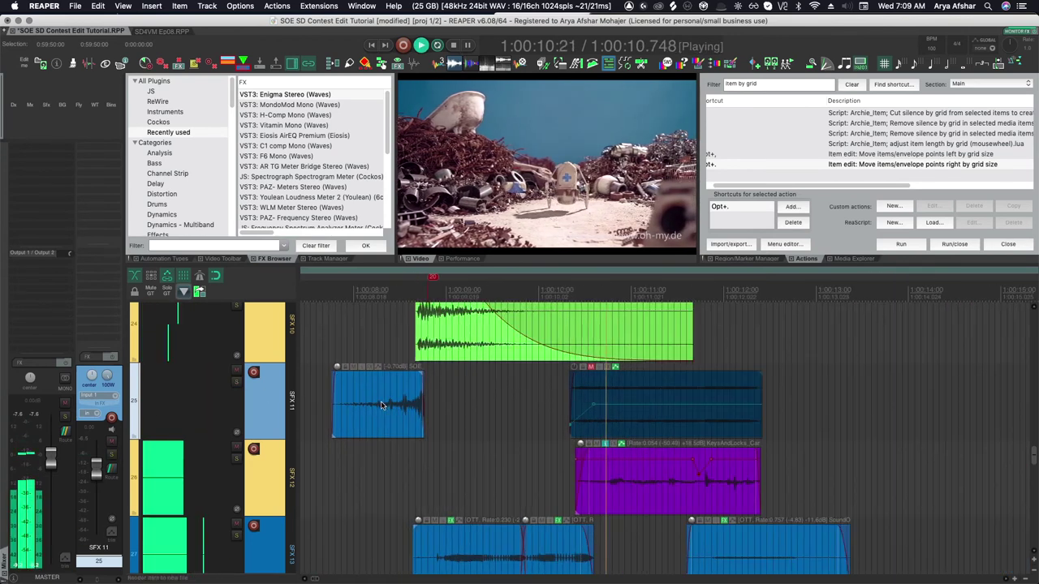
click(319, 398)
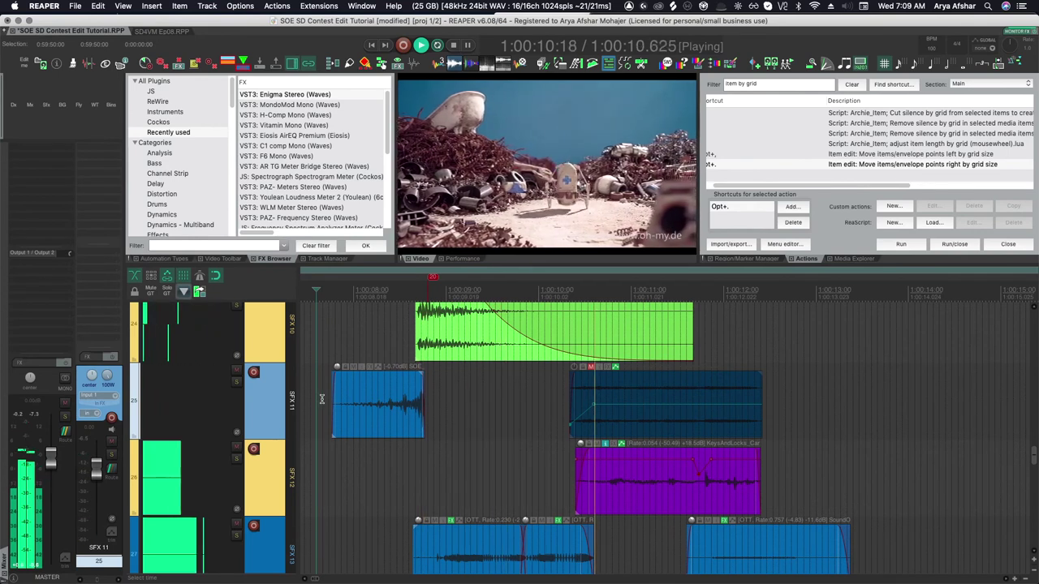
Unmute the Dark Robot Boops item on SFX 11, solo the track, and play the item
key(space)
click(591, 368)
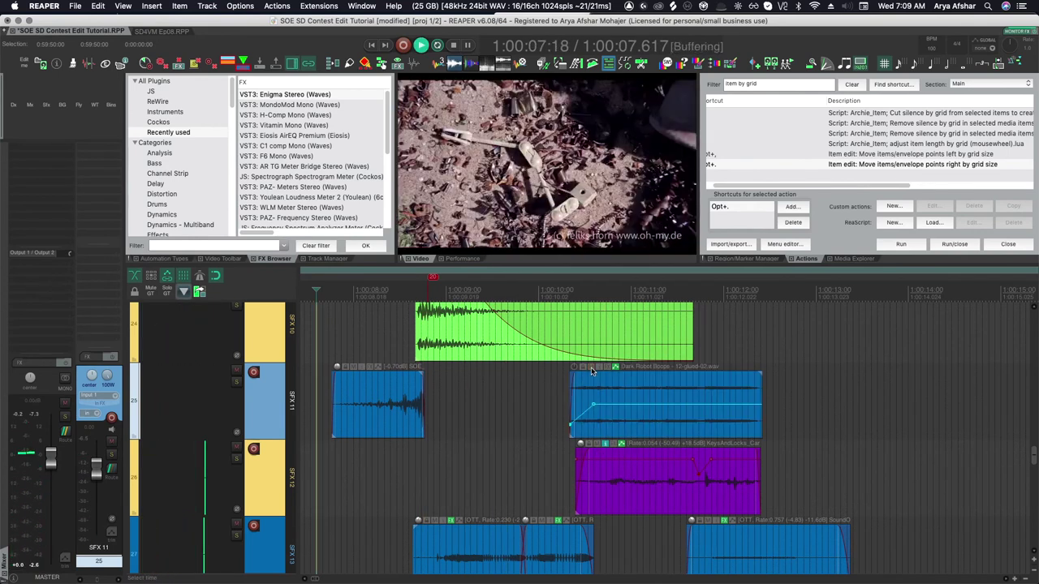
key(space)
click(557, 396)
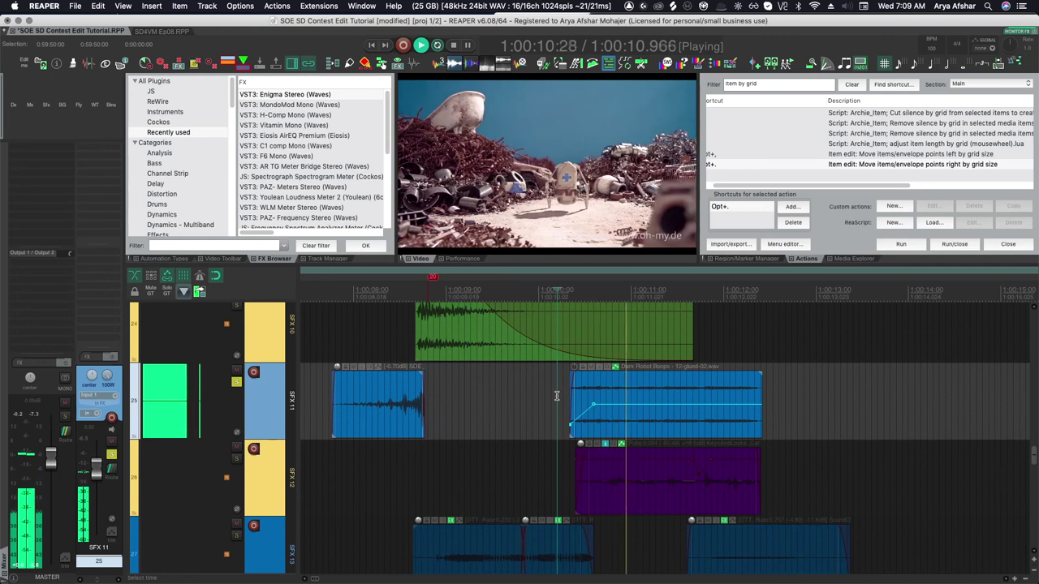
key(space)
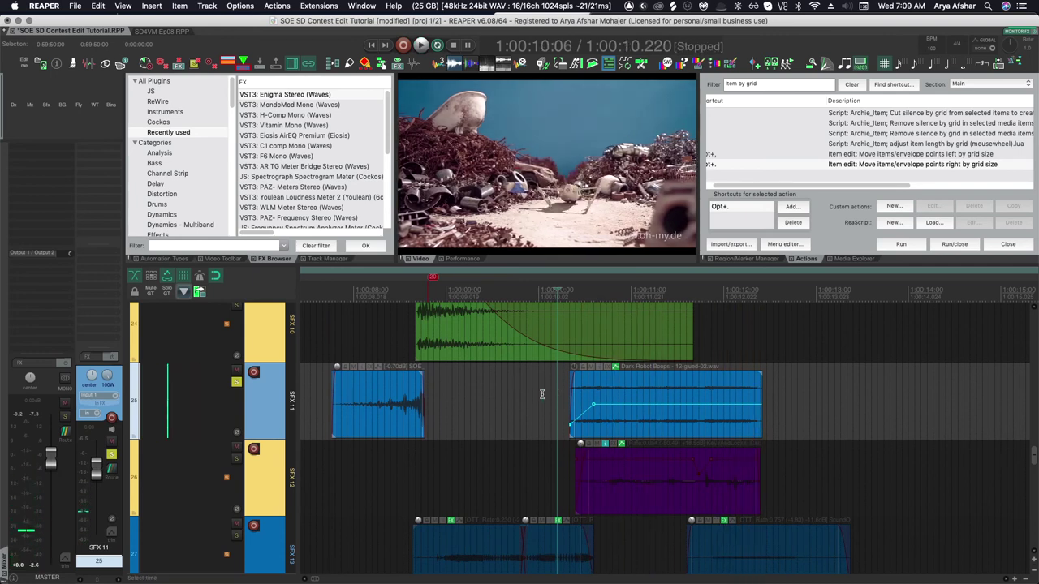
key(space)
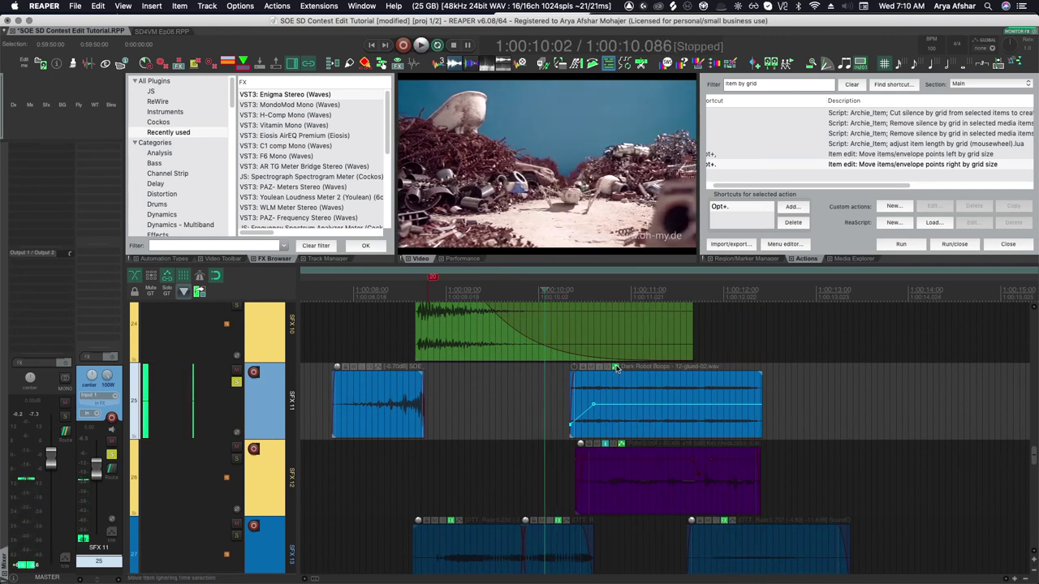
Check the Dark Robot Boops take's envelope settings and play the item on soloed SFX 11 from 1:00:10:02 and 1:00:09:06
click(616, 367)
click(623, 373)
key(space)
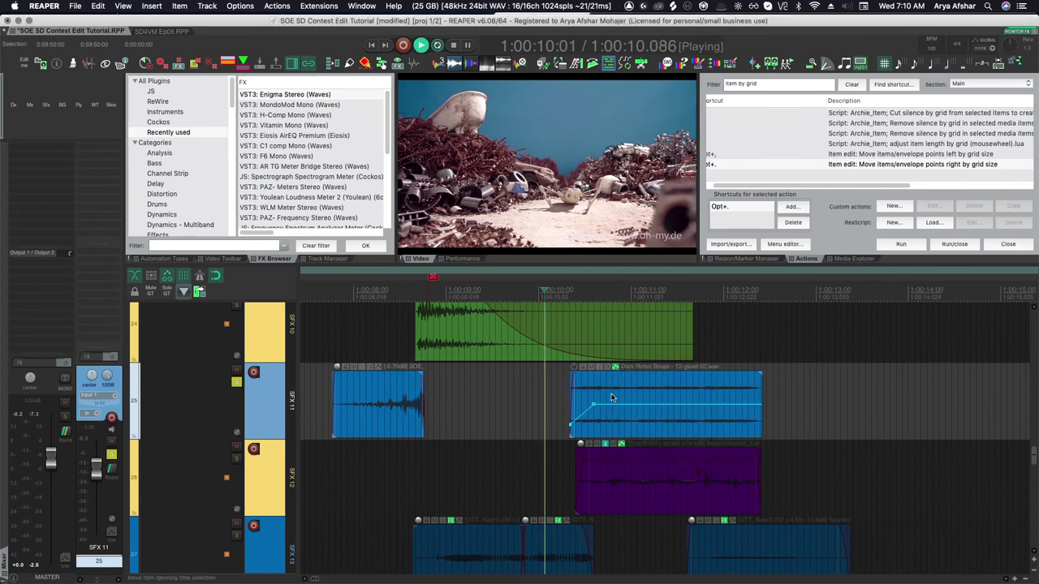
key(space)
key(space)
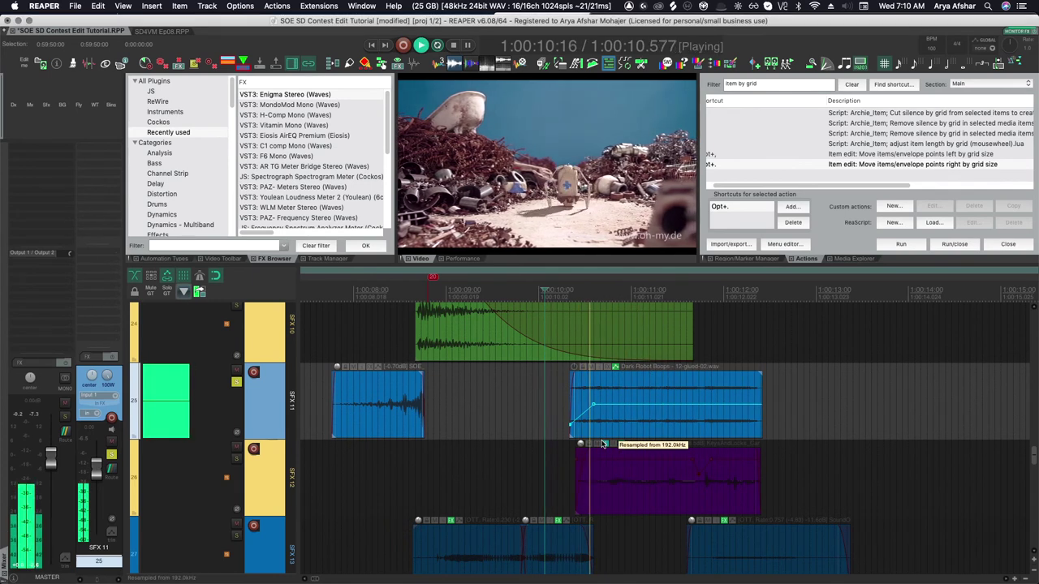
key(space)
click(462, 396)
key(space)
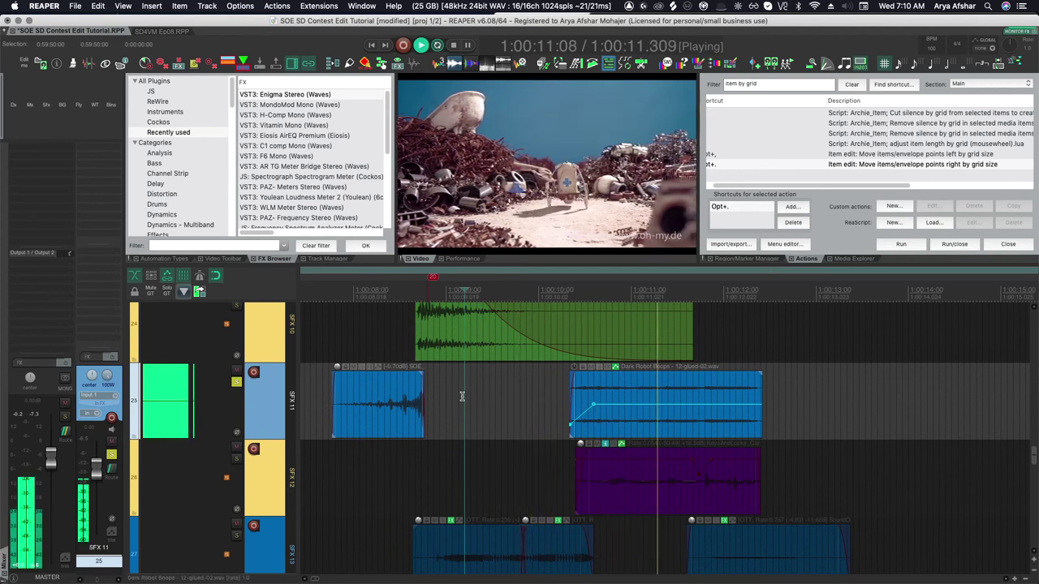
Solo SFX 12 in place of SFX 11, view the KeysAndLocks_CarKey take's envelope settings, and play the item
key(space)
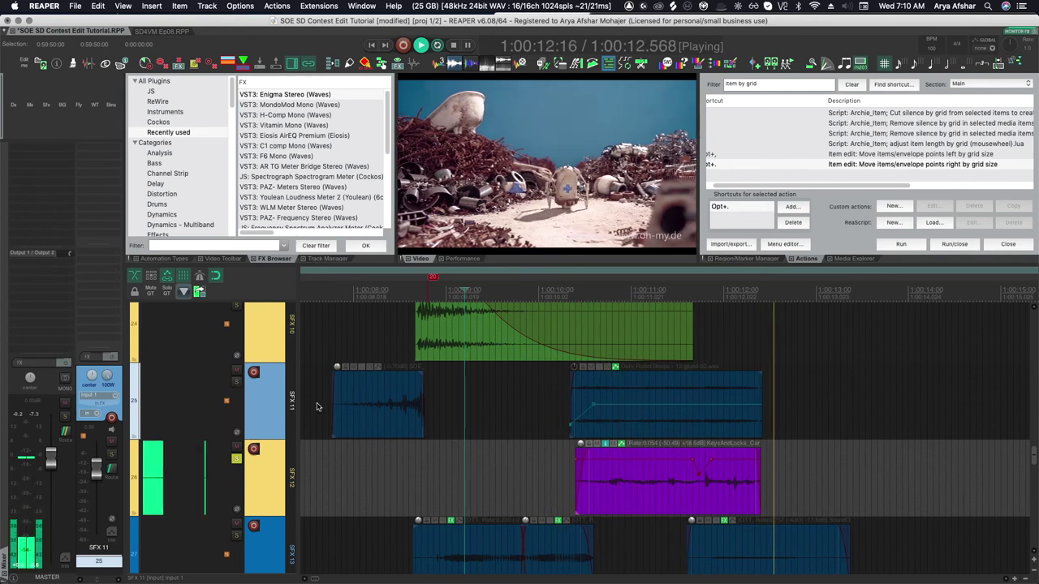
key(space)
click(623, 445)
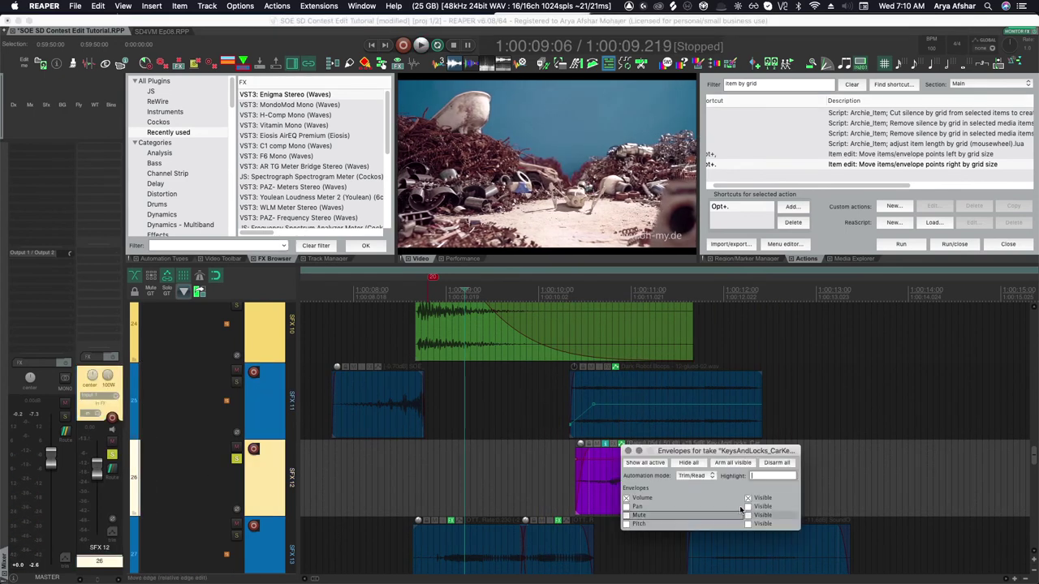
click(627, 451)
key(space)
scroll(708, 507, up, 3)
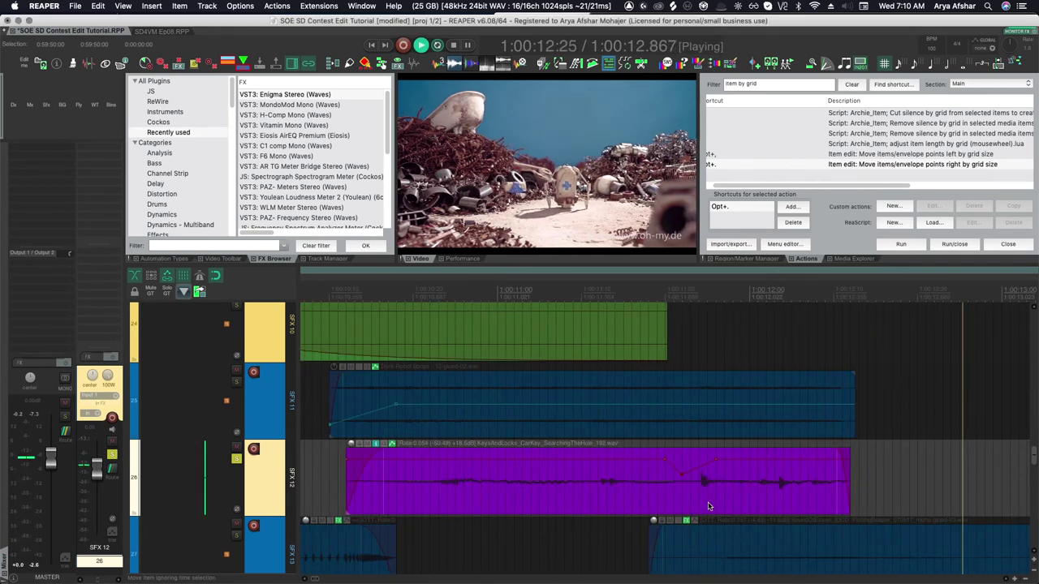
Solo SFX 13 in place of SFX 12 and play it from 1:00:11:10
key(space)
key(space)
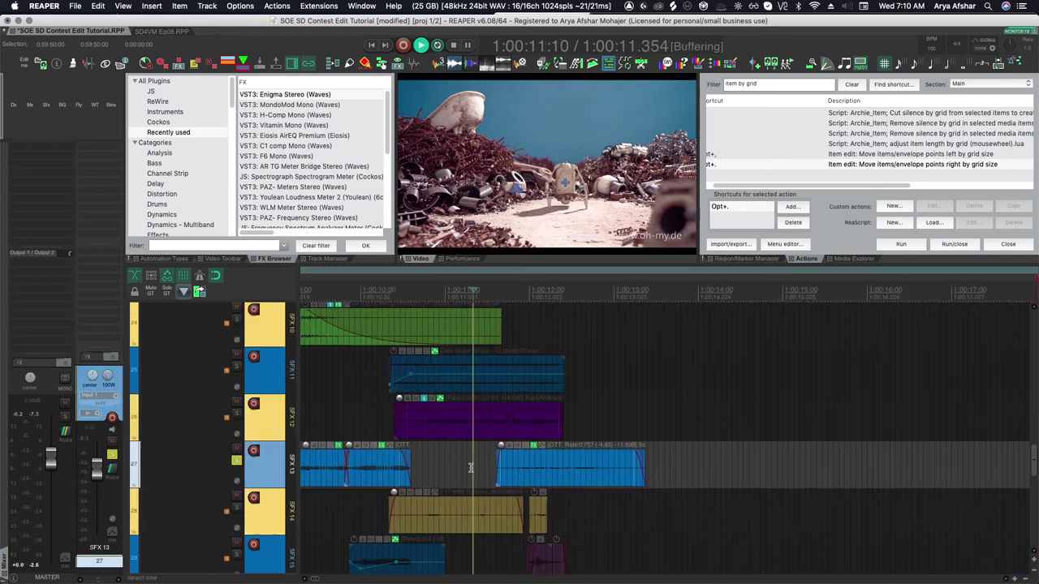
key(space)
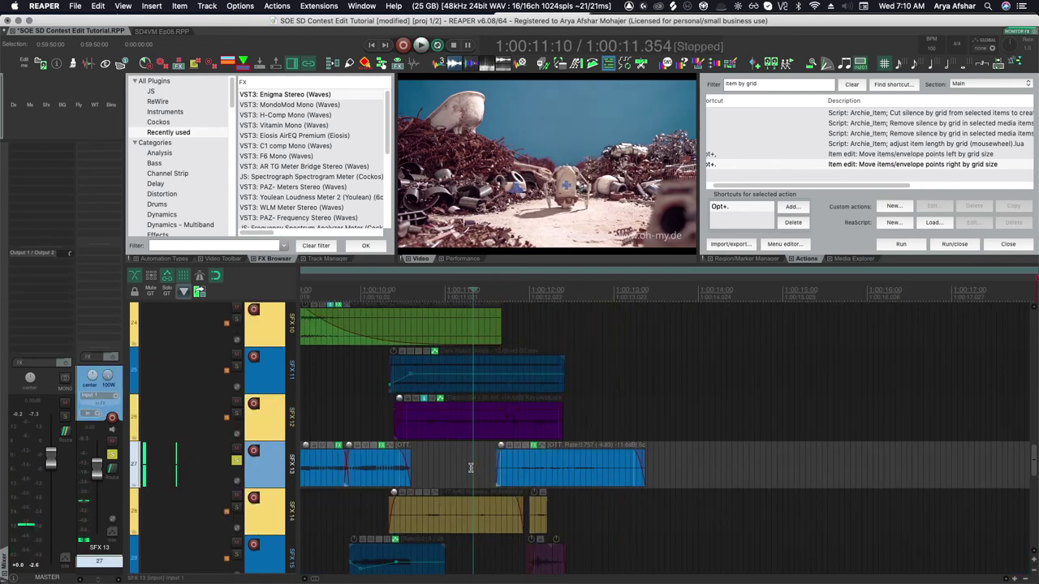
Solo SFX 14 in place of SFX 13 and play its two Release_AirAndWater-area items repeatedly from 1:00:09:26
click(360, 520)
key(space)
key(space)
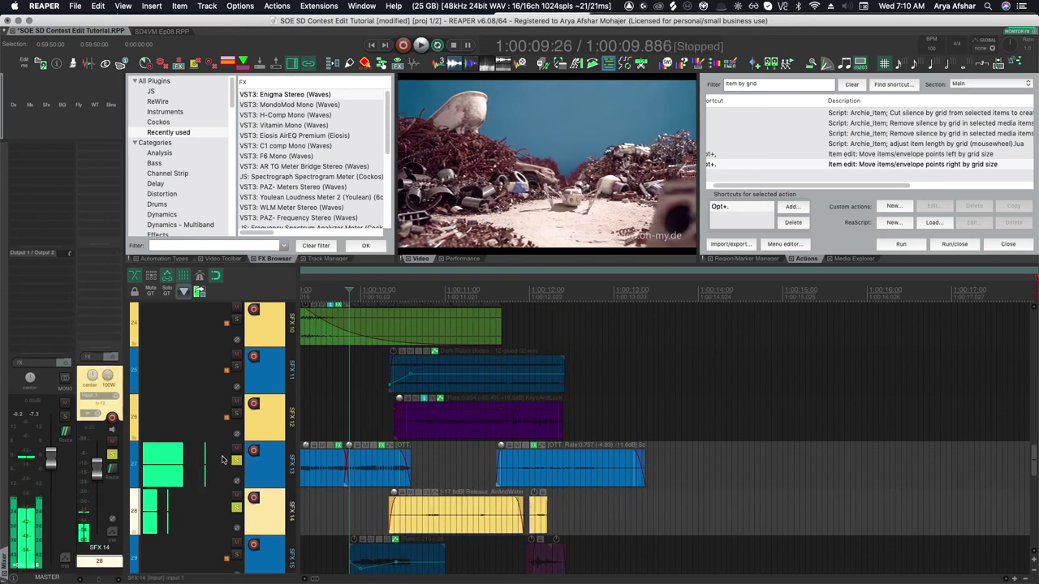
click(236, 460)
key(space)
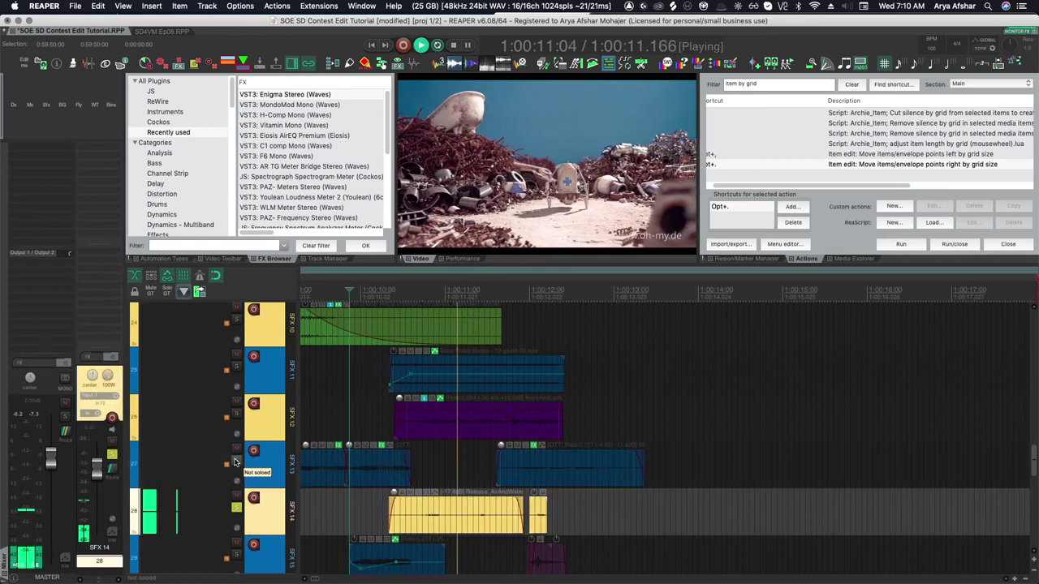
key(space)
key(space)
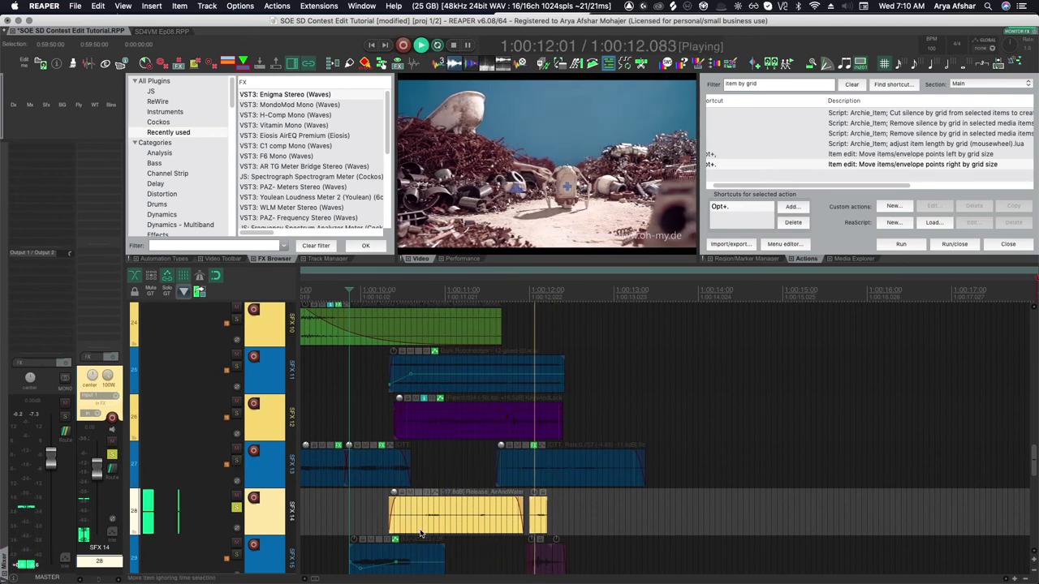
key(space)
key(space)
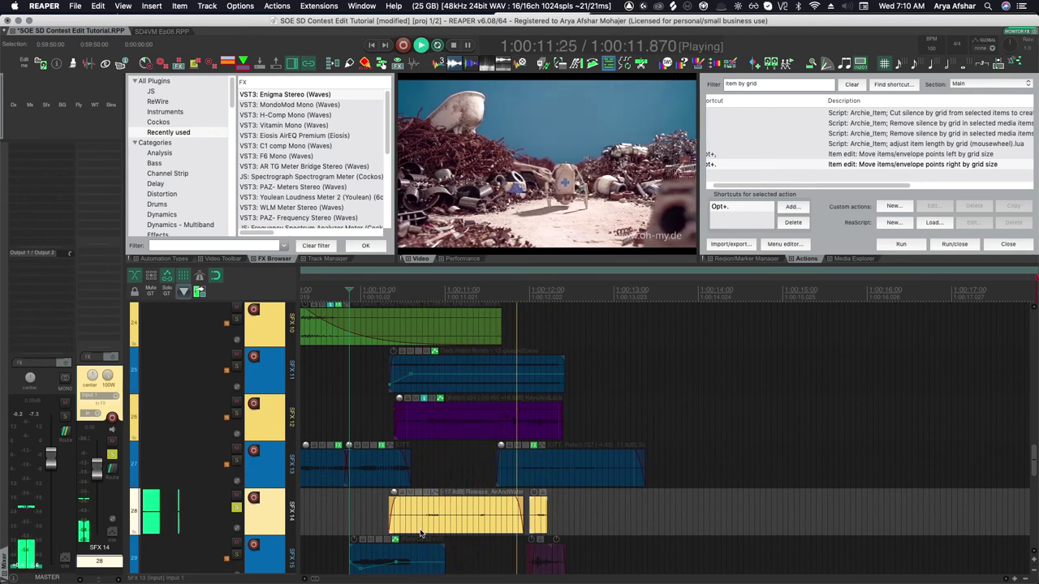
Play all layers together without solos, and play SFX 13 on its own from 1:00:08:10
scroll(528, 528, up, 5)
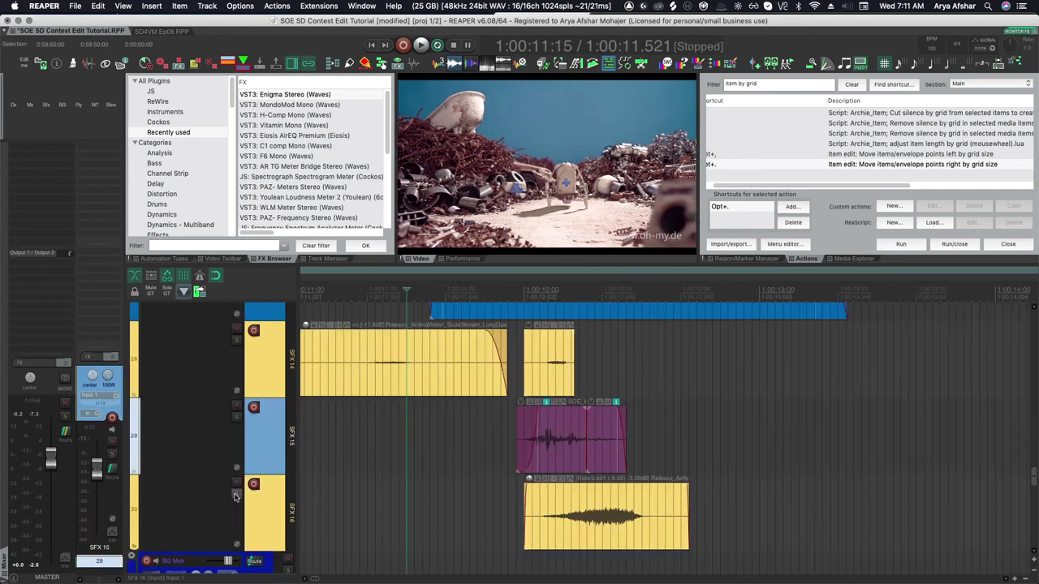
key(space)
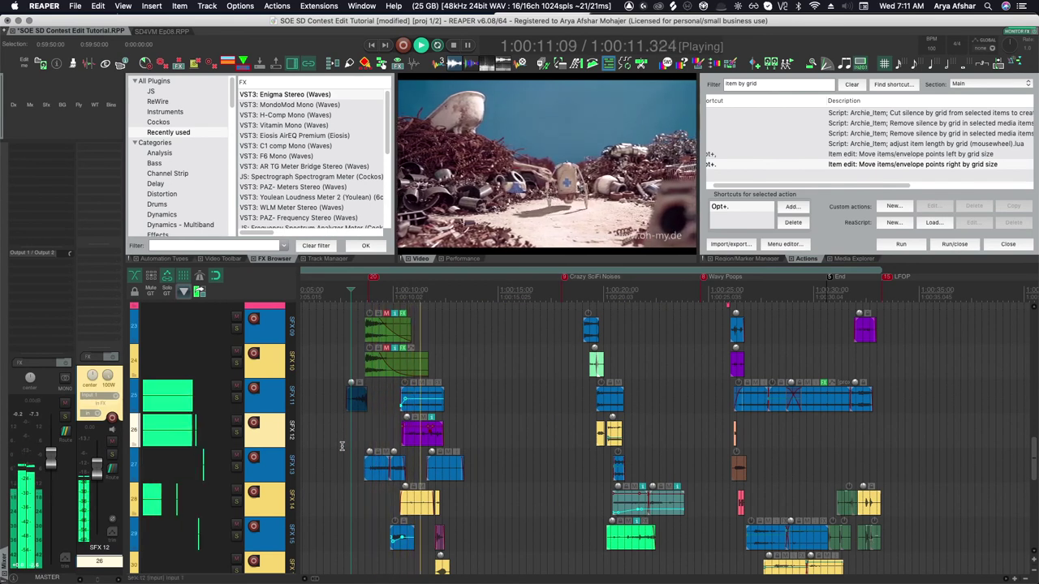
click(359, 465)
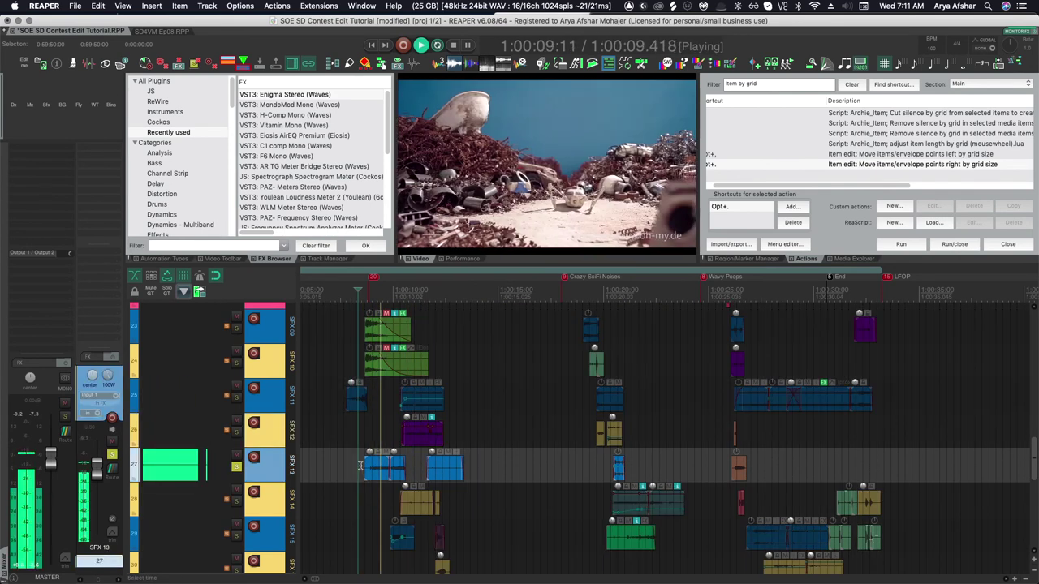
key(space)
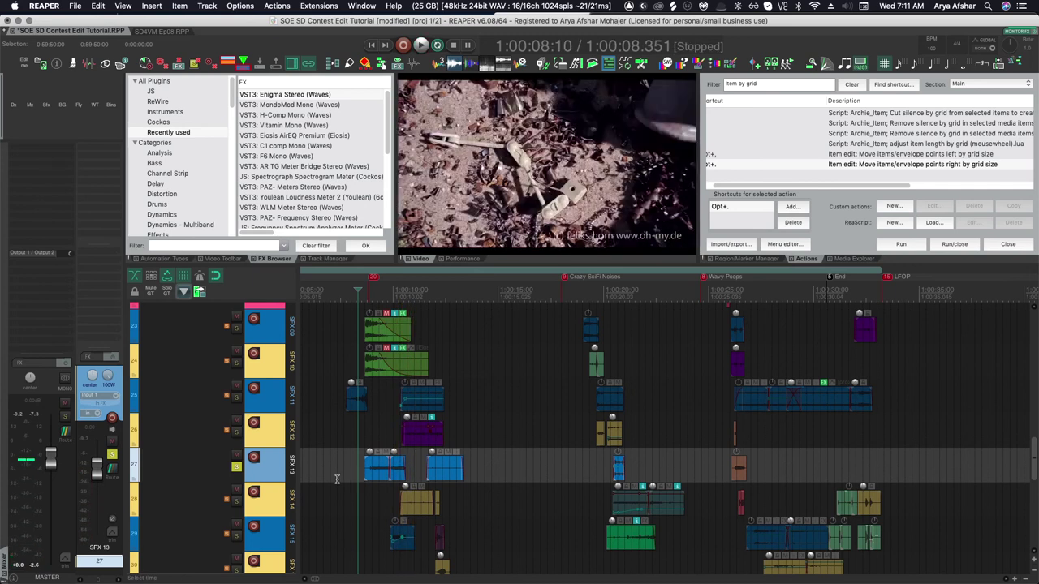
Solo SFX 15 in place of SFX 13 and play it from 1:00:09:10
key(super+a)
click(378, 543)
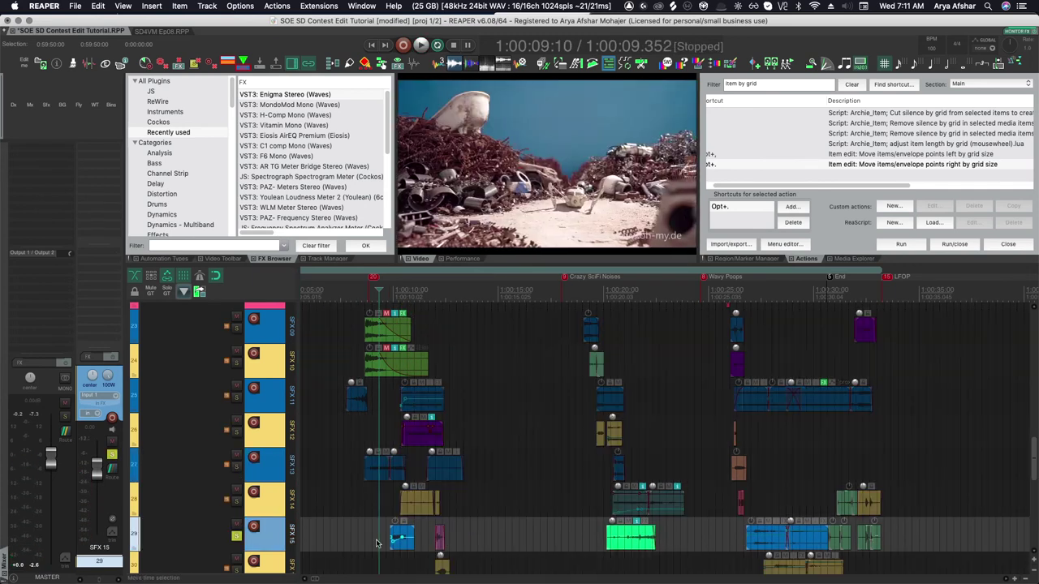
key(super+z)
click(237, 469)
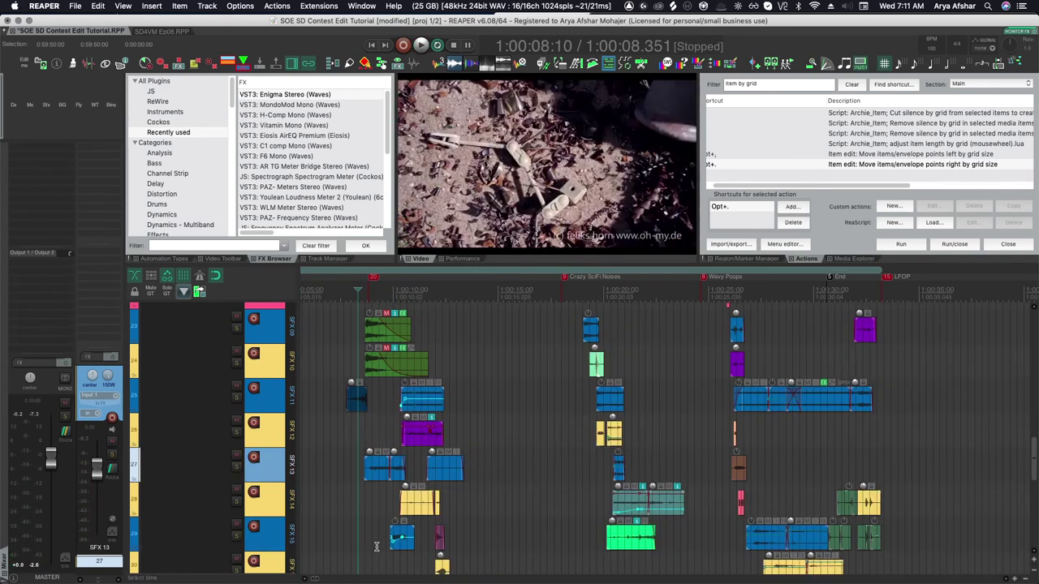
click(377, 541)
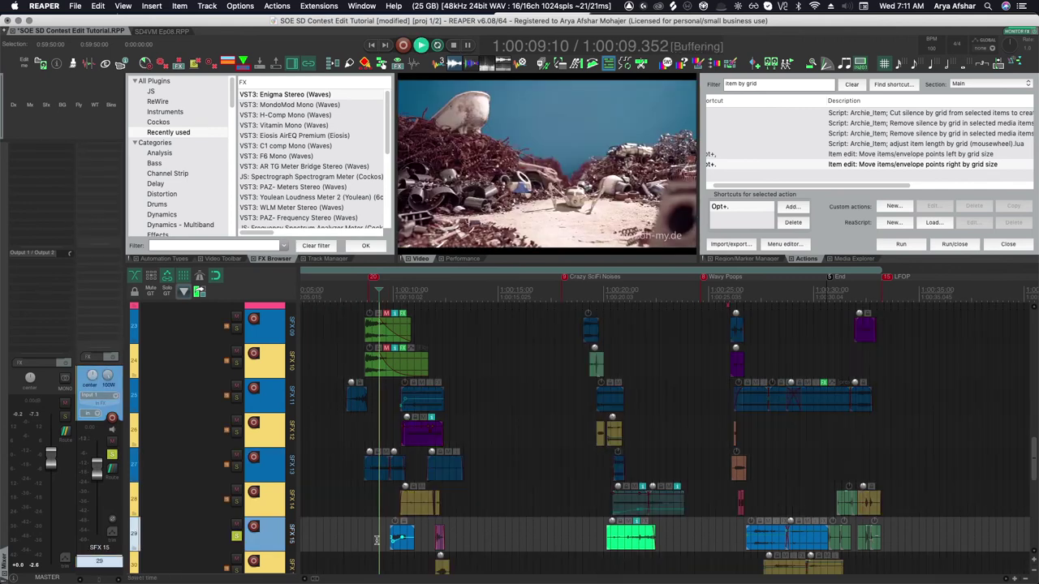
Compare soloed SFX 13 played from 1:00:08:10 with soloed SFX 15 played from 1:00:09:10
click(359, 465)
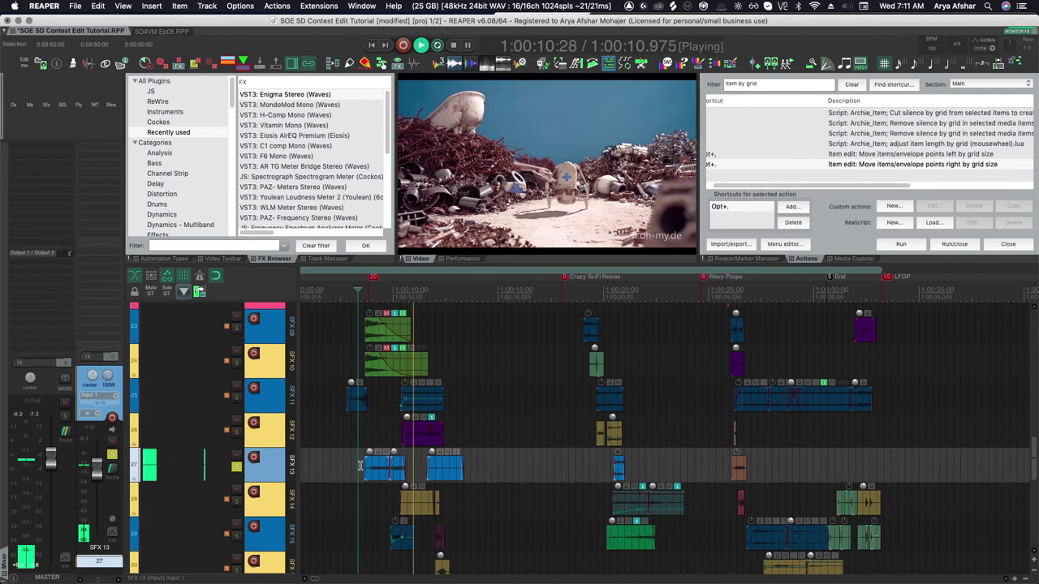
key(space)
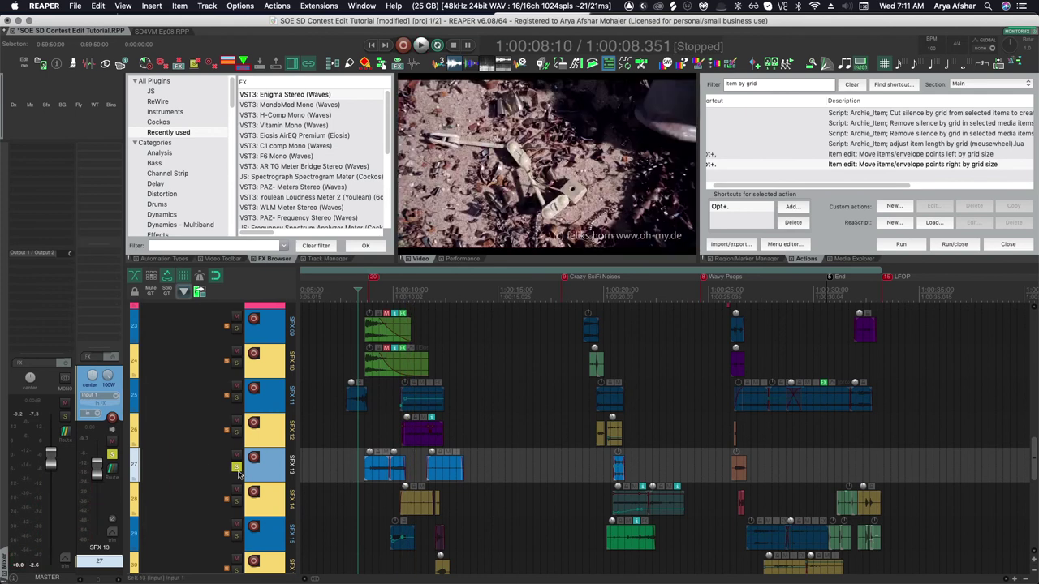
click(377, 541)
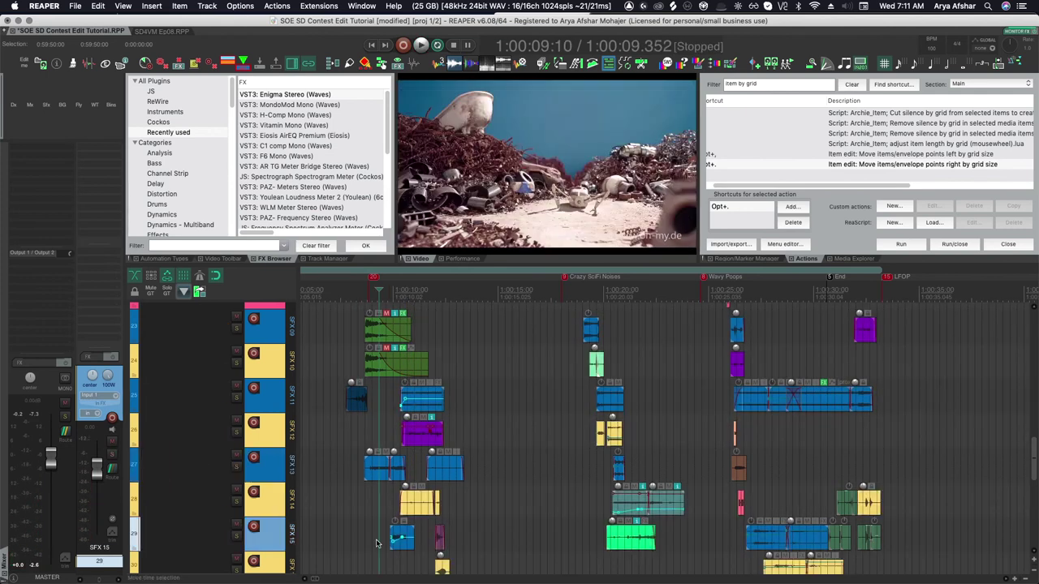
key(space)
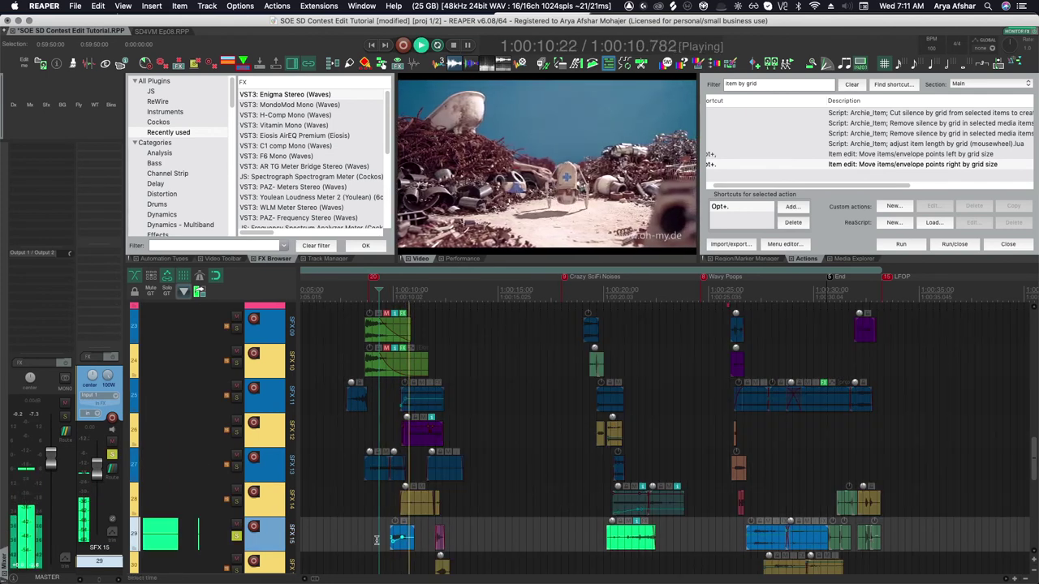
key(space)
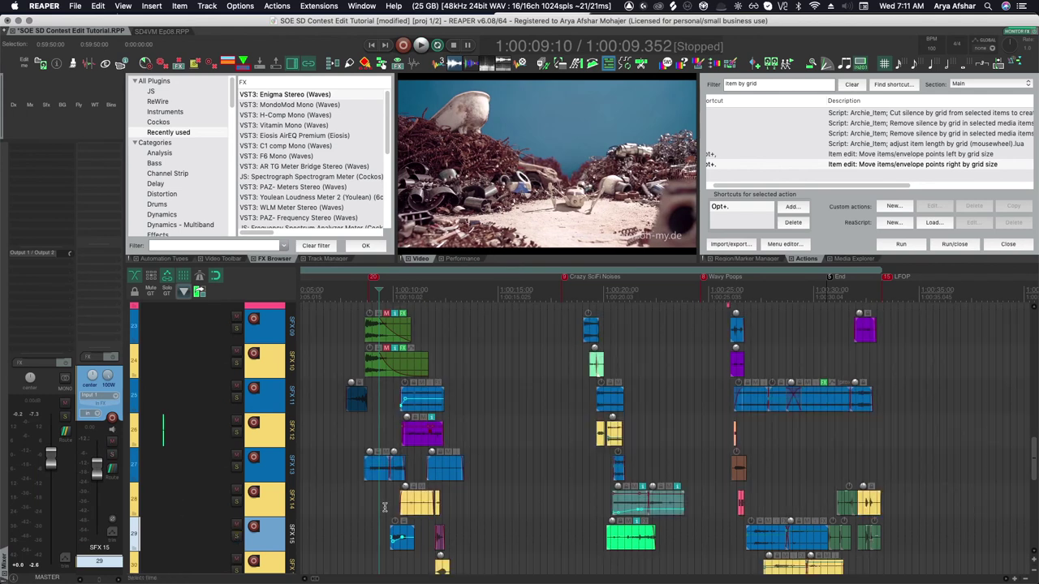
Solo SFX 14 and play its items from 1:00:09:20
click(386, 502)
key(space)
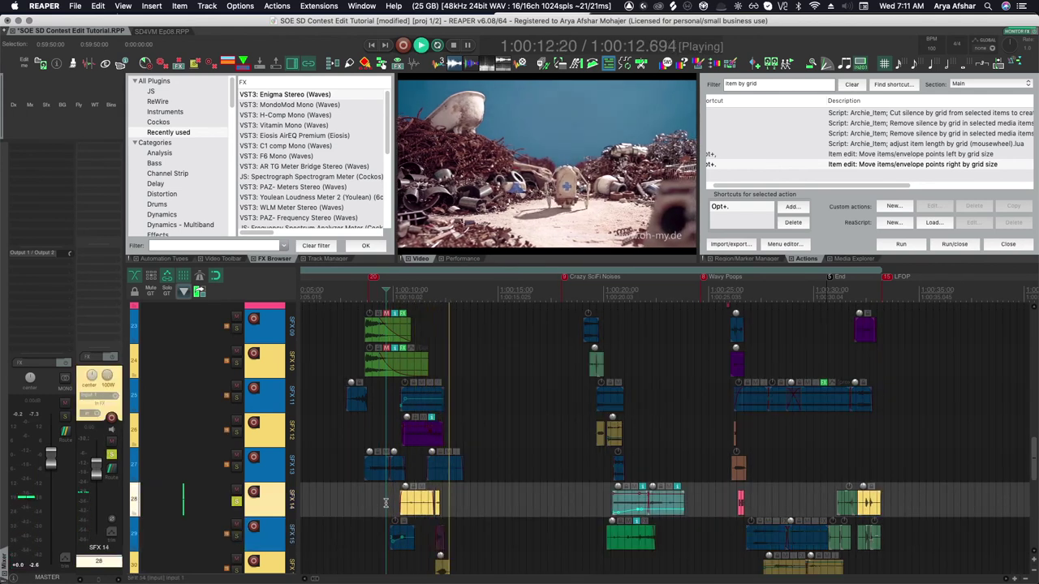
key(space)
Solo SFX 11 in place of SFX 14 and play it from 1:00:09:20
click(386, 403)
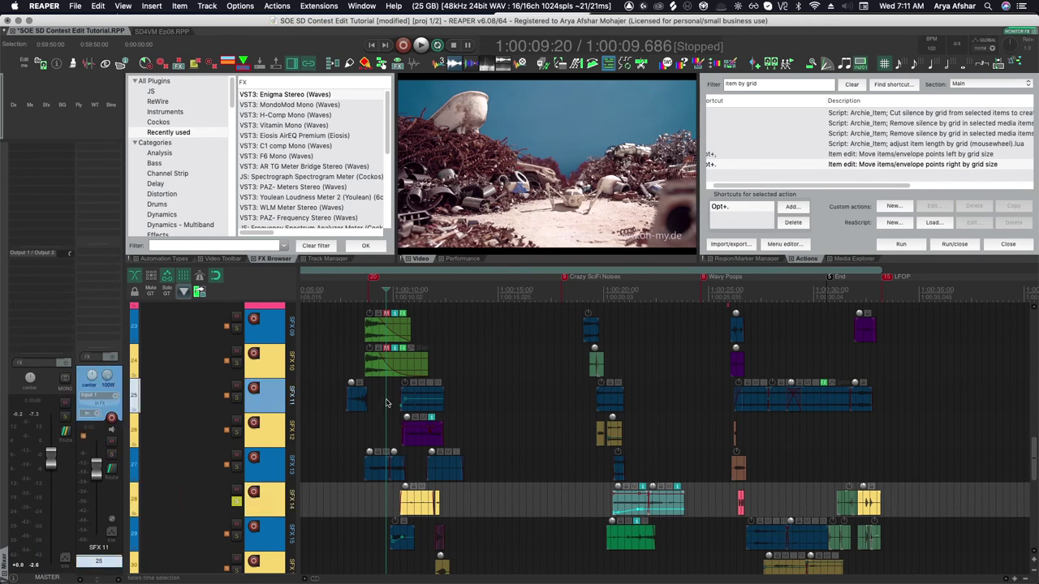
click(234, 399)
key(space)
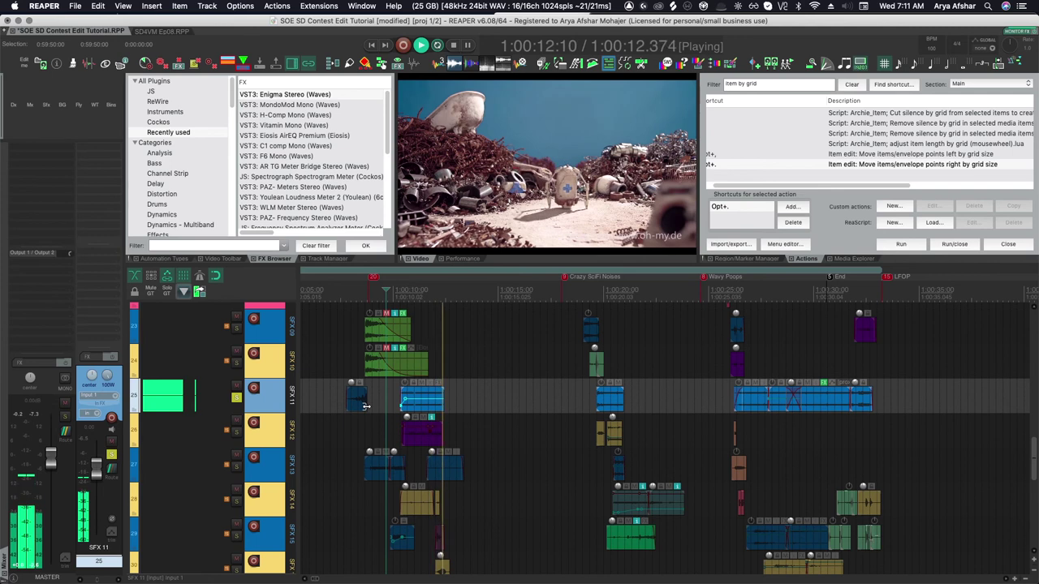
key(space)
Solo and play SFX 12 and SFX 13 one after the other from 1:00:09:20
click(234, 436)
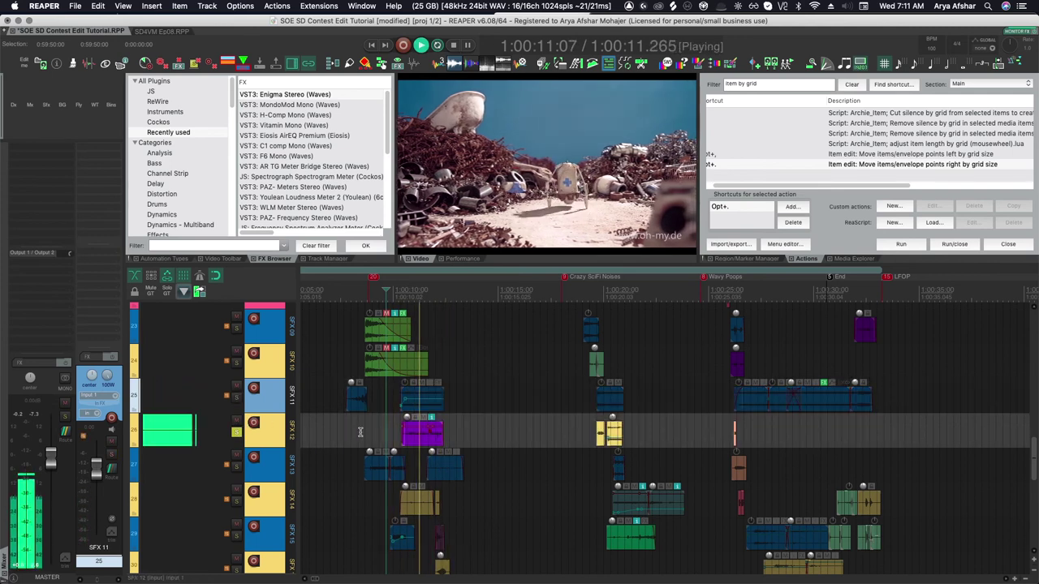
key(space)
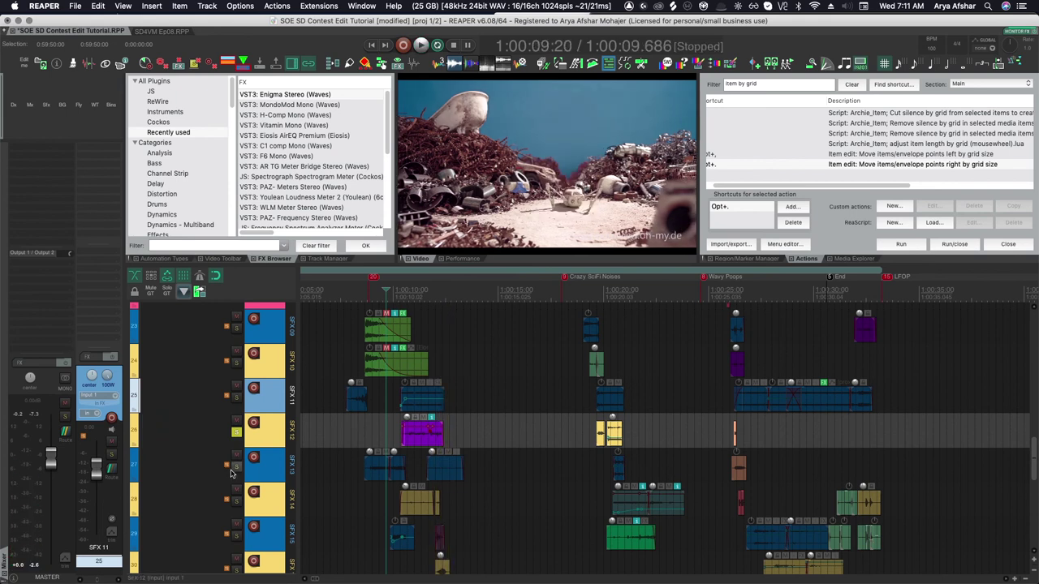
click(237, 460)
click(237, 469)
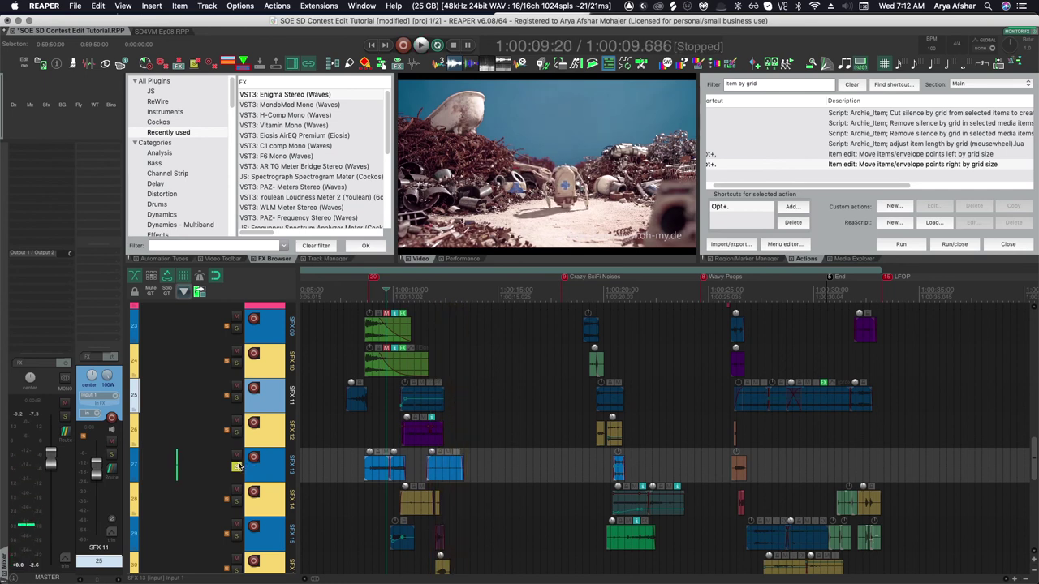
Unsolo SFX 13 and play all SFX layers together from shortly before the first SFX 11 item
scroll(238, 466, up, 10)
click(332, 474)
key(space)
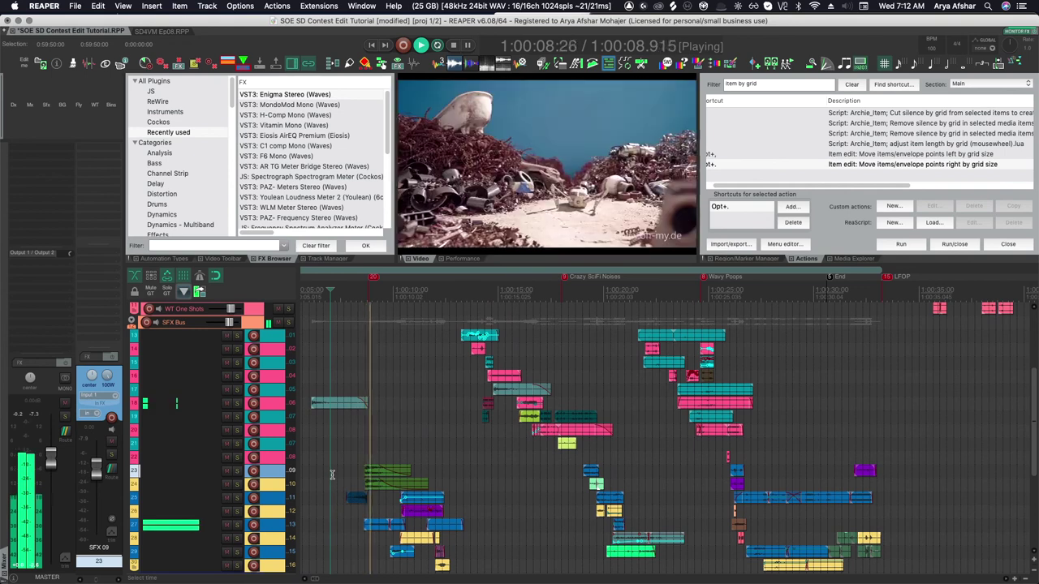
key(space)
Select the first group of items on SFX 09 to SFX 16, solo their tracks and play them together
drag(350, 470, 491, 569)
key(F6)
key(space)
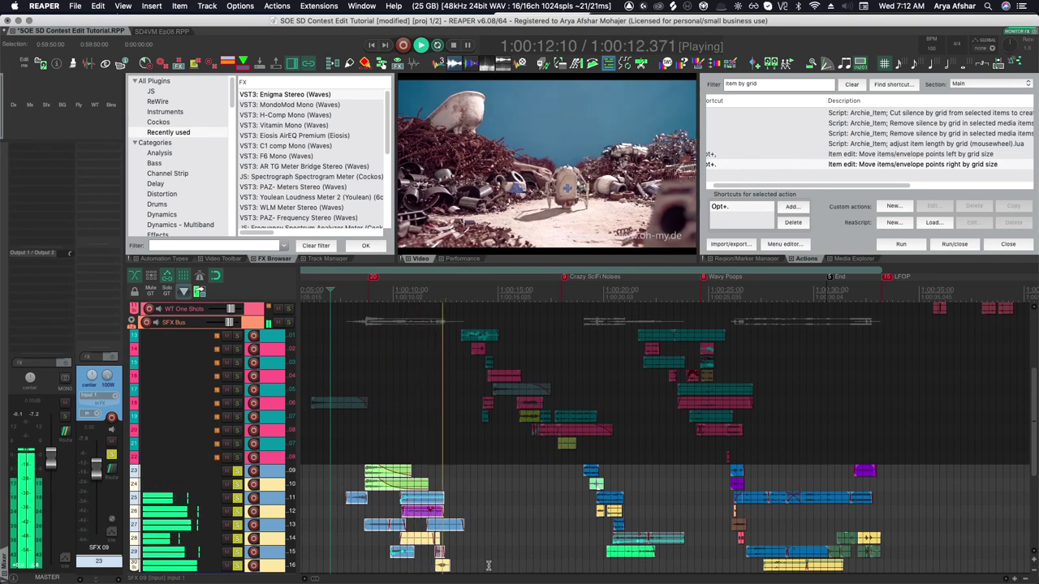
key(space)
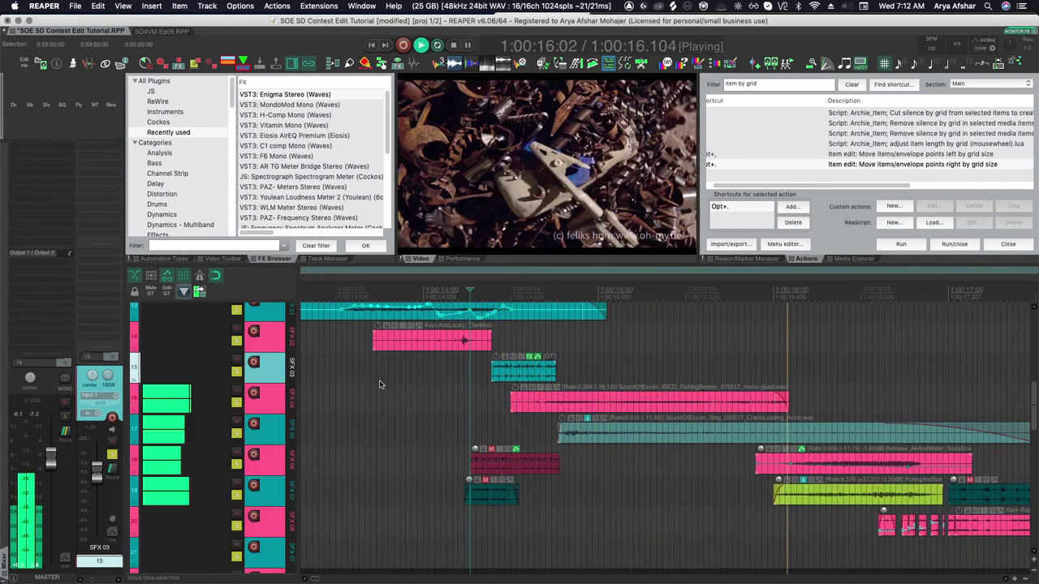
Play the soloed tracks 13 to 21 together from 1:00:14:08 and follow their items past the Crazy SciFi Noises marker
scroll(382, 385, right, 3)
scroll(383, 384, left, 1)
scroll(383, 385, down, 3)
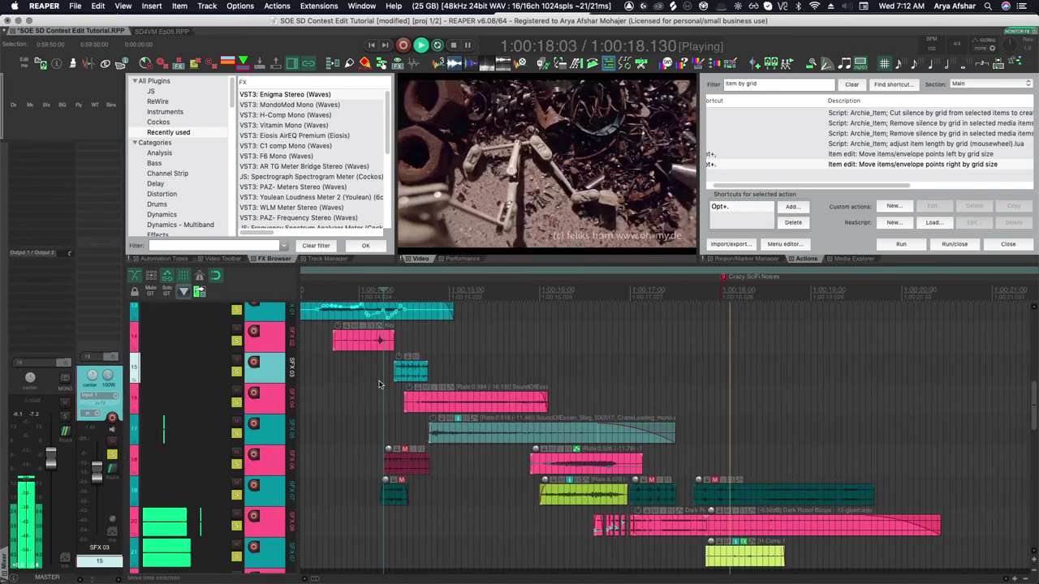
scroll(382, 384, right, 4)
scroll(379, 385, down, 2)
scroll(378, 383, down, 3)
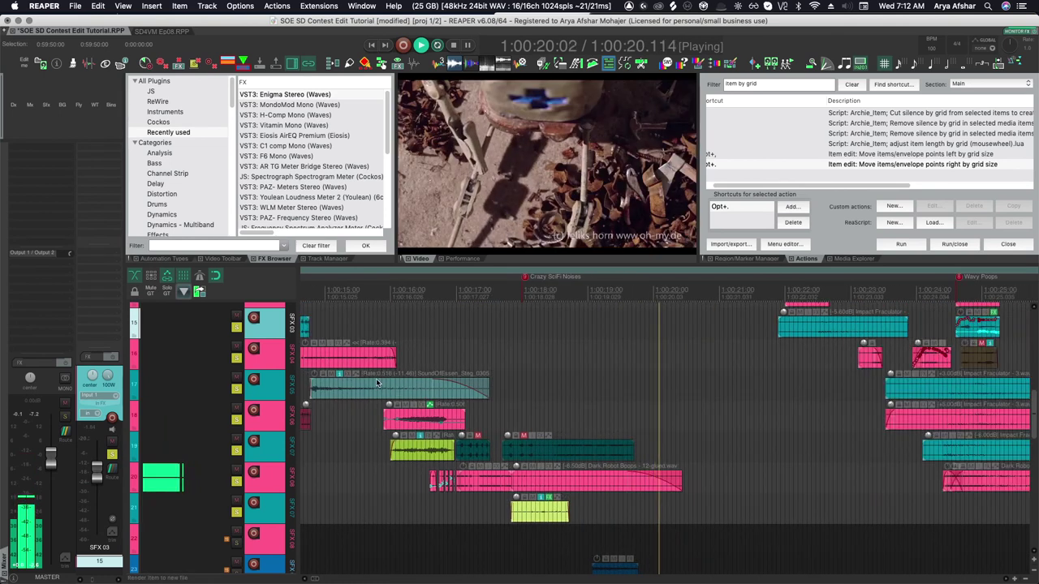
scroll(1021, 434, down, 6)
scroll(908, 437, up, 5)
key(space)
Look over the remaining SFX layers on the lower tracks up to the LFOP marker
scroll(774, 461, down, 1)
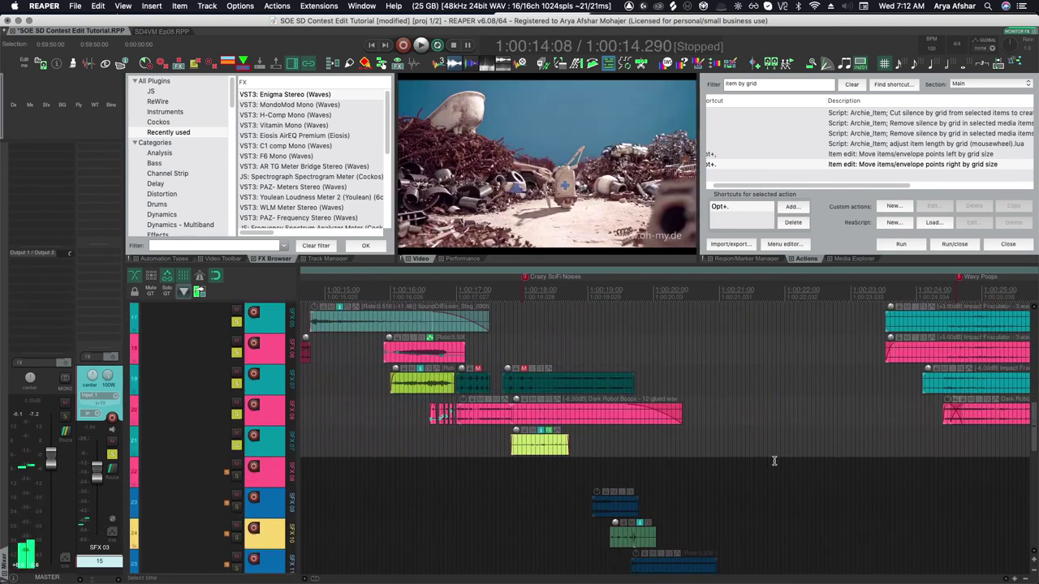
scroll(772, 455, down, 2)
scroll(765, 449, down, 3)
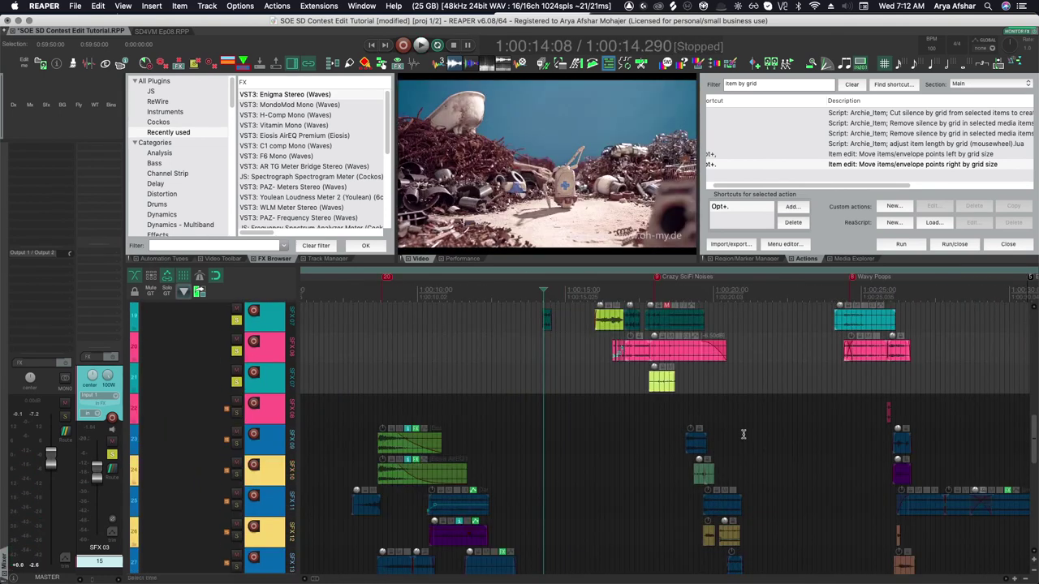
scroll(743, 435, down, 4)
scroll(717, 422, right, 5)
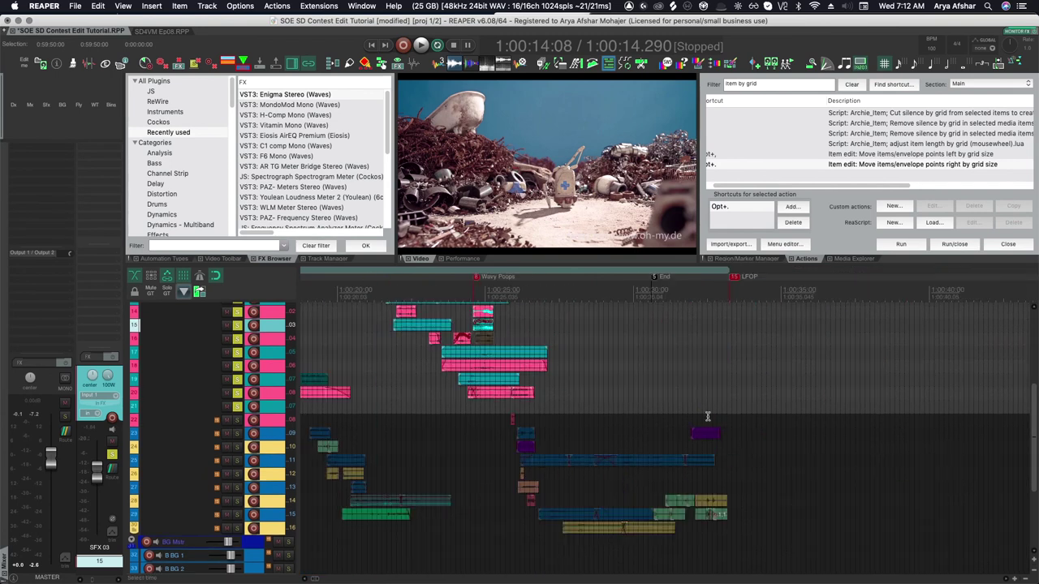
scroll(705, 418, down, 6)
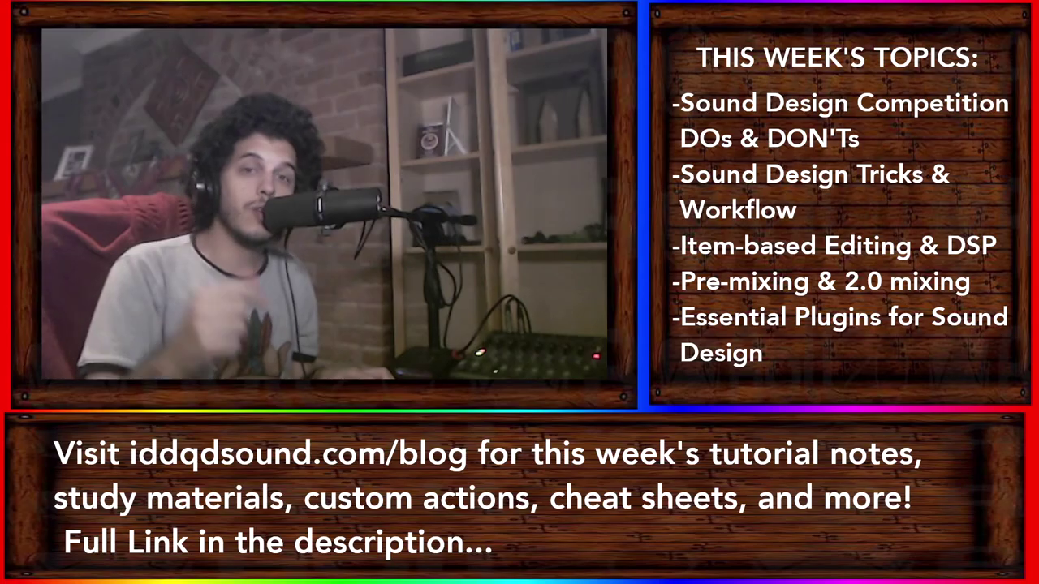